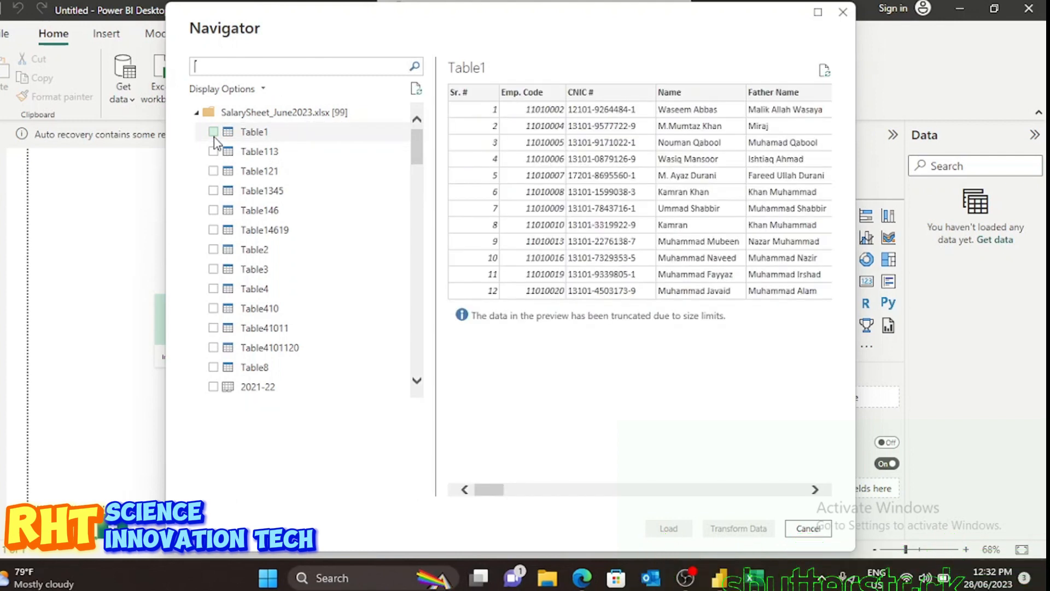
Choose Table1 from SalarySheet_June2023.xlsx, check its preview columns, and open the table for transformation.
{"action": "left_click", "coordinate": [213, 132]}
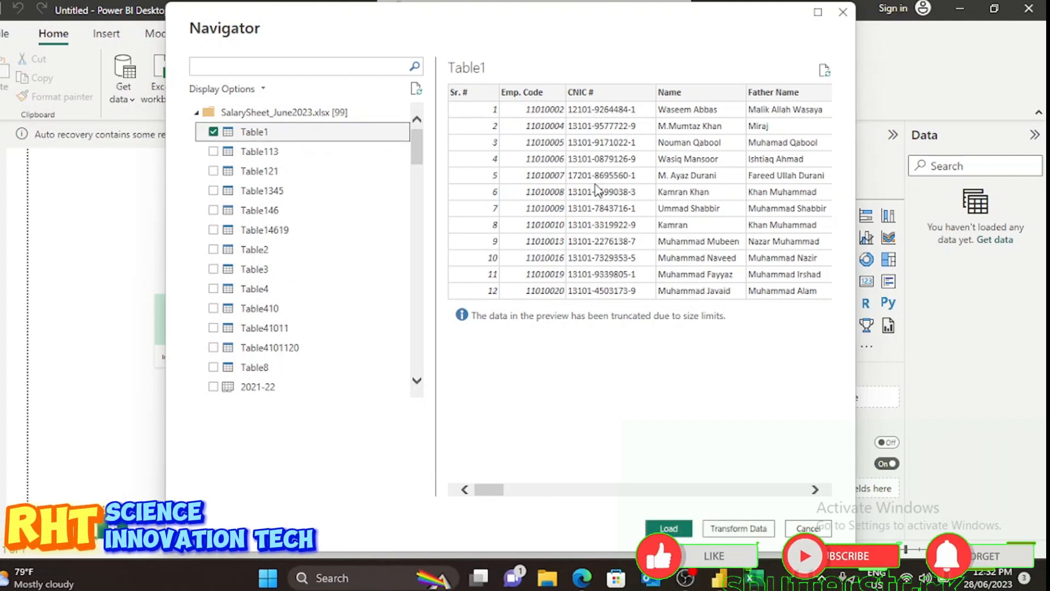
{"action": "scroll", "coordinate": [645, 221], "scroll_direction": "right", "scroll_amount": 10}
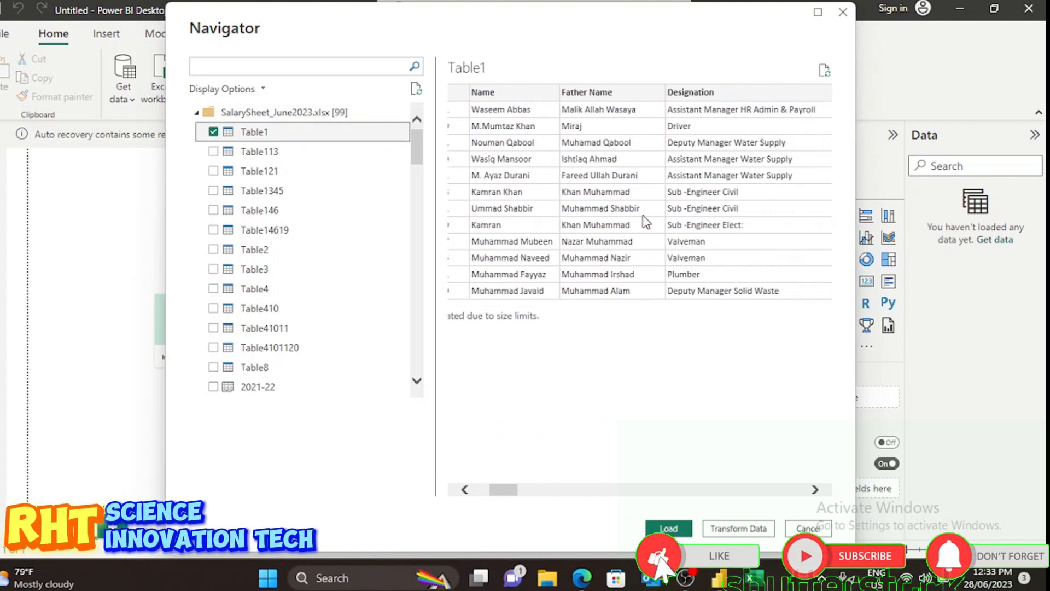
{"action": "scroll", "coordinate": [646, 221], "scroll_direction": "right", "scroll_amount": 3}
{"action": "scroll", "coordinate": [646, 221], "scroll_direction": "left", "scroll_amount": 8}
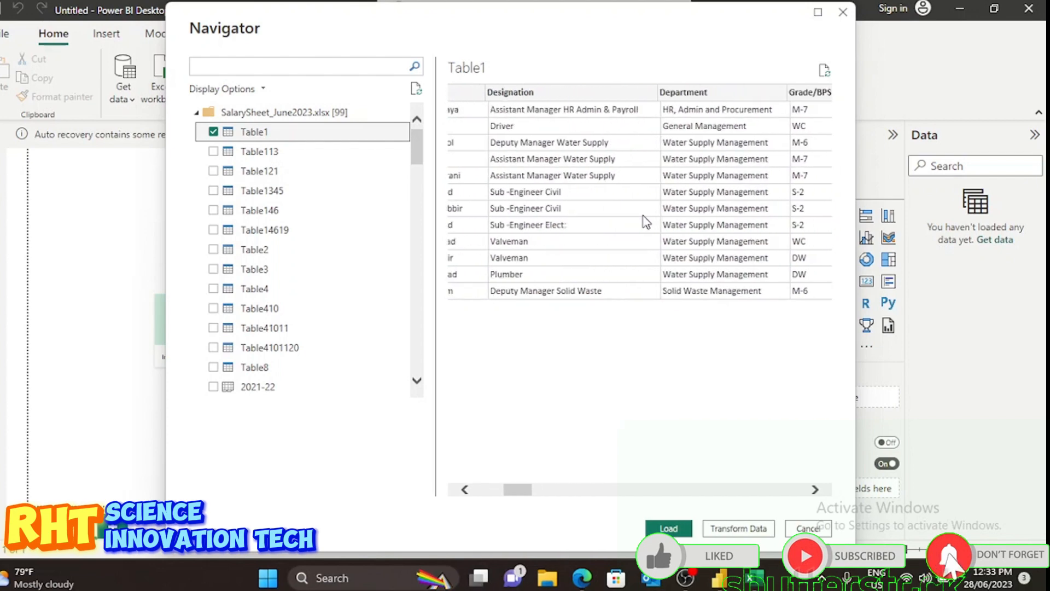
{"action": "scroll", "coordinate": [646, 222], "scroll_direction": "left", "scroll_amount": 2}
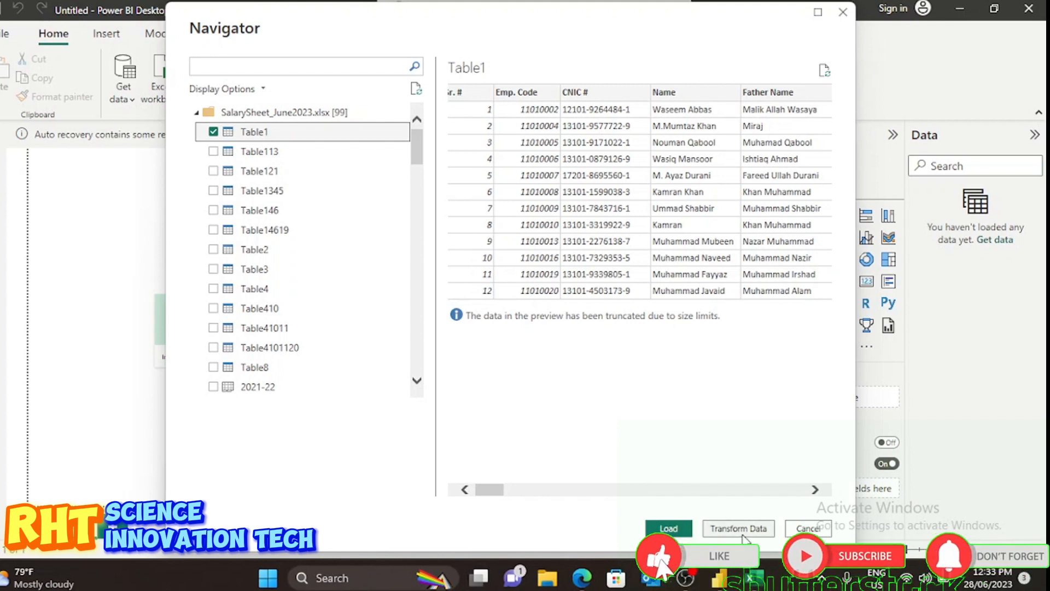
{"action": "left_click", "coordinate": [742, 535]}
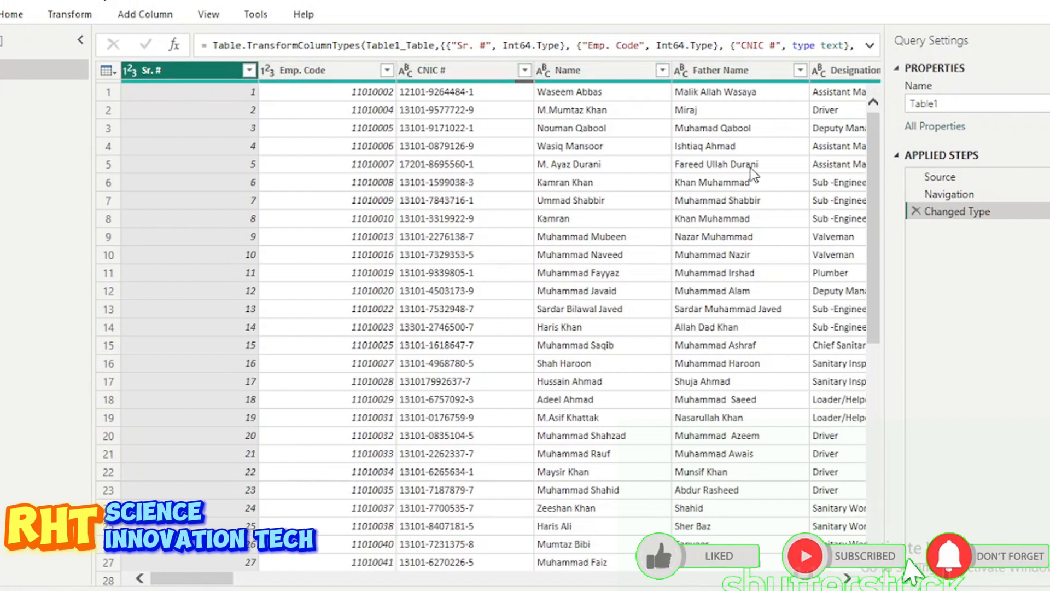
Look through the Table1 columns in the query preview, from Sr. # across to Total Paid Days.
{"action": "scroll", "coordinate": [751, 167], "scroll_direction": "right", "scroll_amount": 5}
{"action": "scroll", "coordinate": [751, 167], "scroll_direction": "right", "scroll_amount": 5}
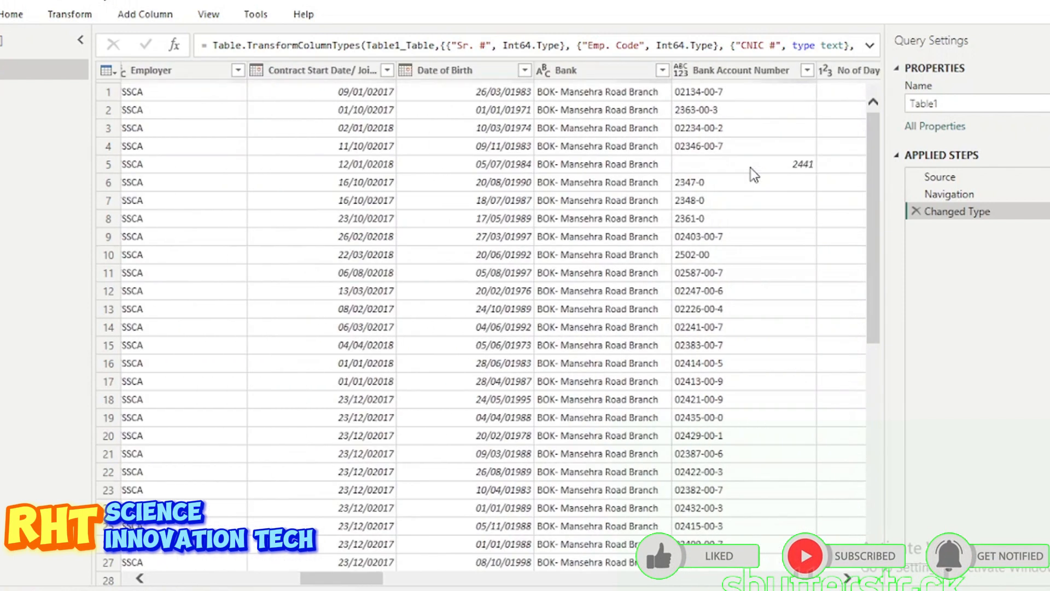
{"action": "scroll", "coordinate": [751, 167], "scroll_direction": "right", "scroll_amount": 5}
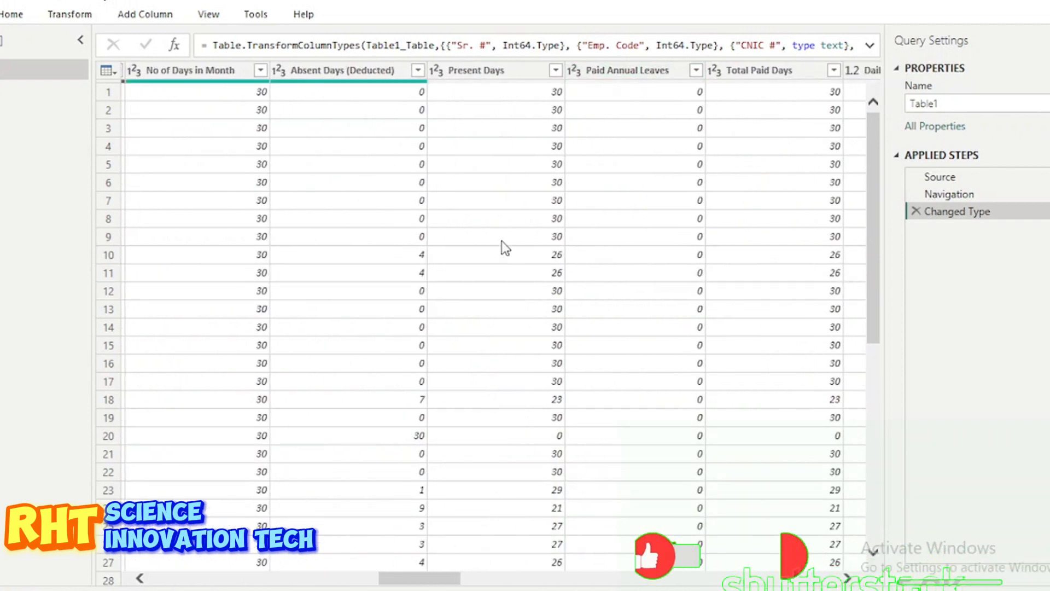
{"action": "scroll", "coordinate": [460, 252], "scroll_direction": "left", "scroll_amount": 15}
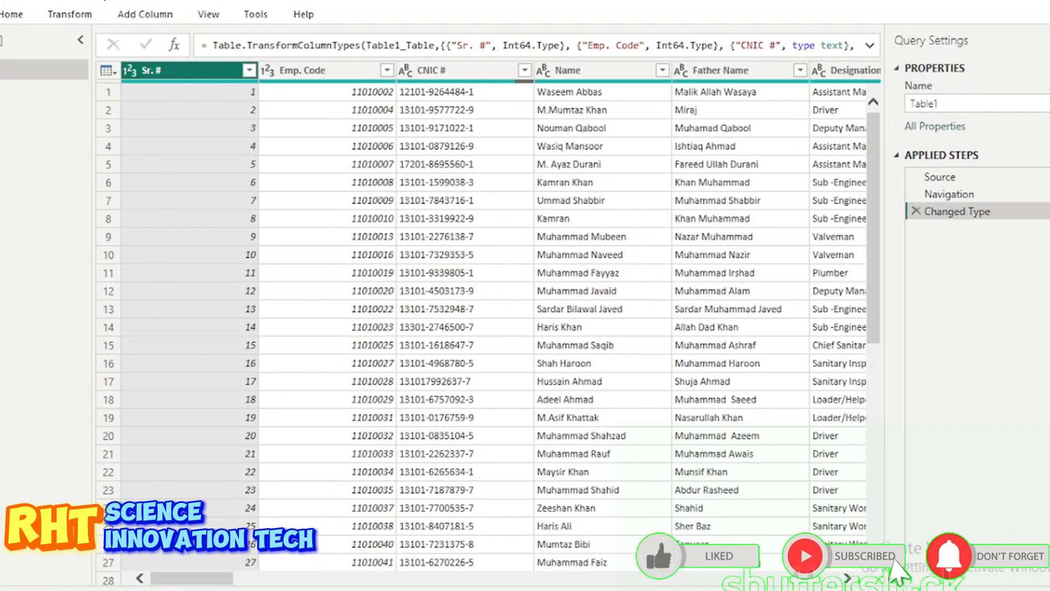
Switch to the salary workbook in Excel and examine the headers, rows and columns of the Salary sheet.
{"action": "mouse_move", "coordinate": [791, 590]}
{"action": "left_click", "coordinate": [784, 545]}
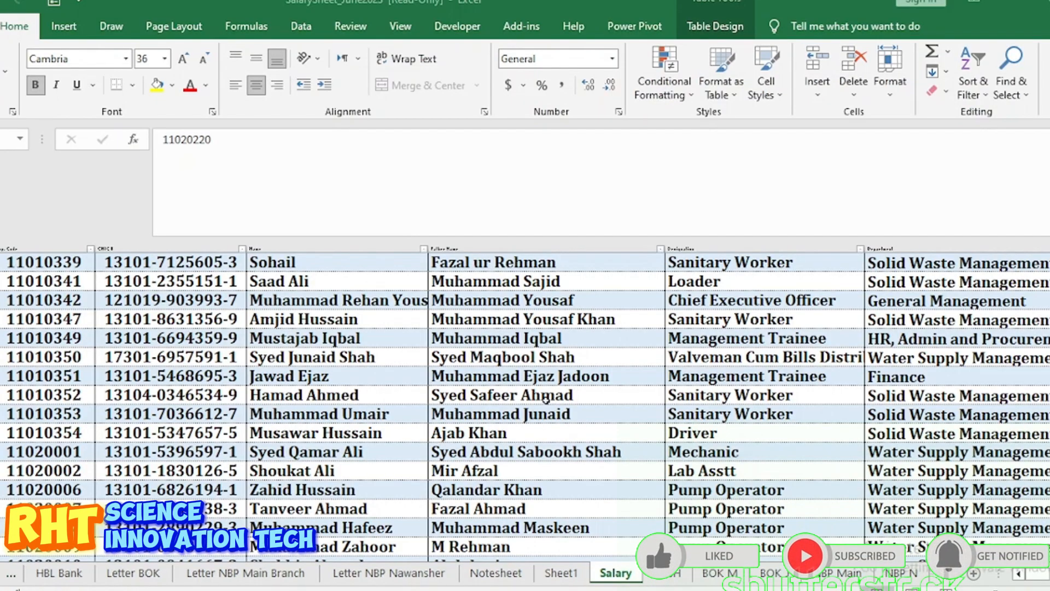
{"action": "scroll", "coordinate": [545, 399], "scroll_direction": "up", "scroll_amount": 20}
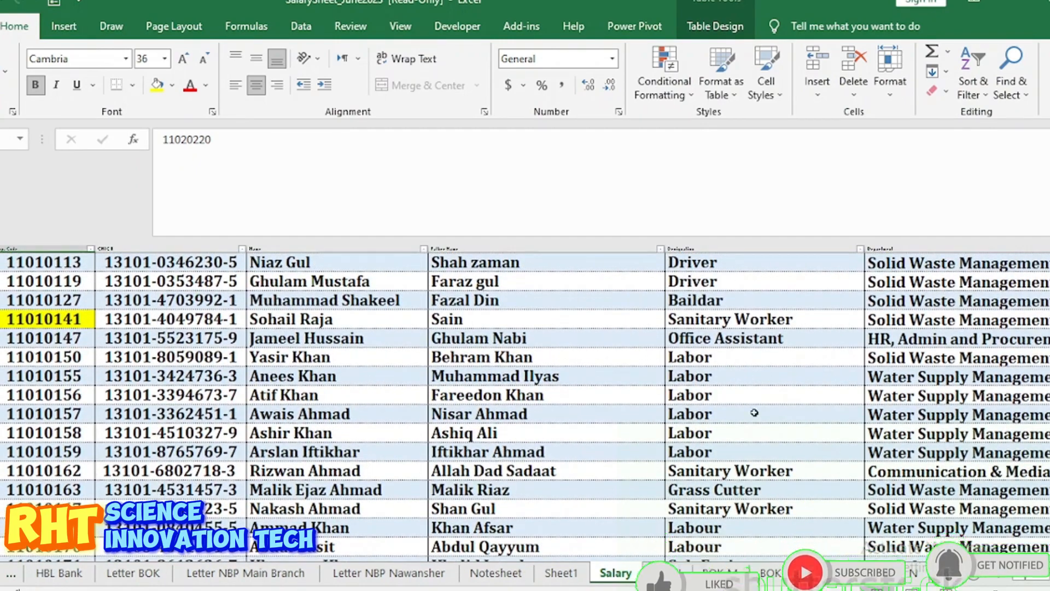
{"action": "scroll", "coordinate": [754, 412], "scroll_direction": "up", "scroll_amount": 10}
{"action": "scroll", "coordinate": [754, 411], "scroll_direction": "down", "scroll_amount": 3}
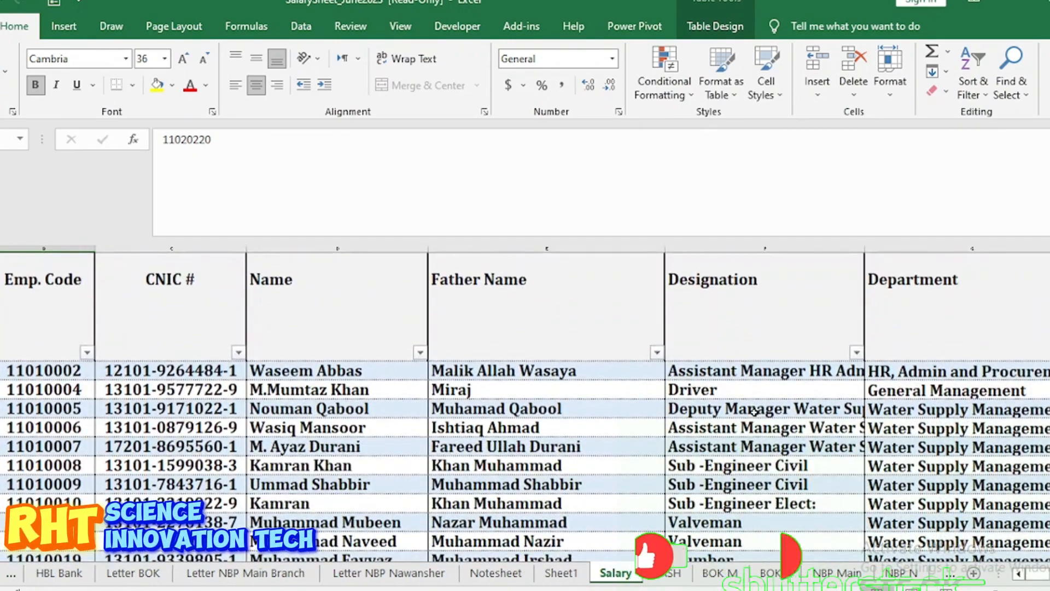
{"action": "scroll", "coordinate": [754, 411], "scroll_direction": "down", "scroll_amount": 1}
{"action": "scroll", "coordinate": [754, 412], "scroll_direction": "right", "scroll_amount": 5}
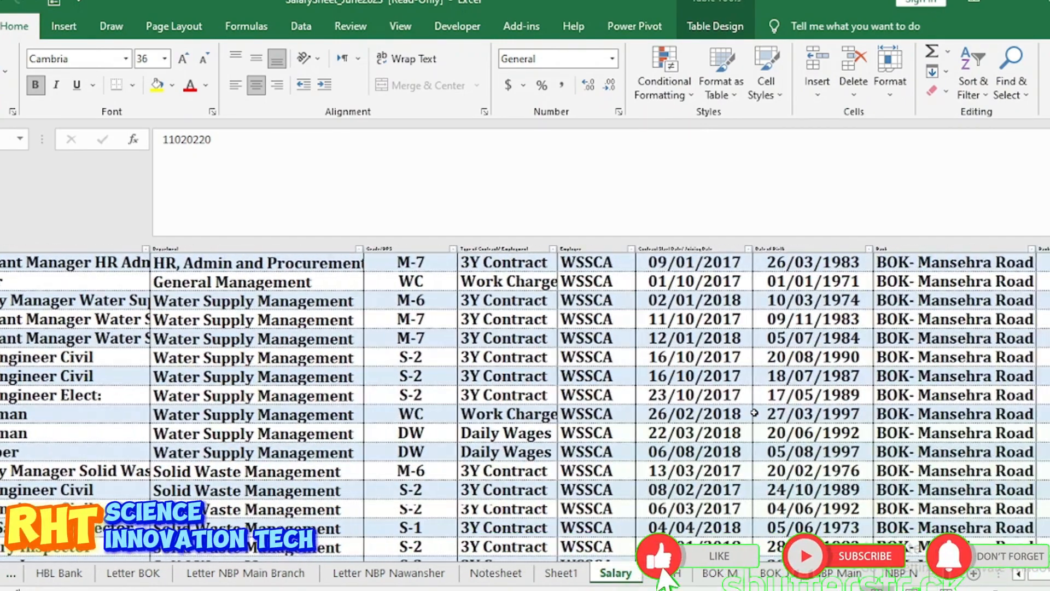
{"action": "scroll", "coordinate": [754, 413], "scroll_direction": "right", "scroll_amount": 1}
{"action": "scroll", "coordinate": [754, 412], "scroll_direction": "down", "scroll_amount": 2}
{"action": "scroll", "coordinate": [754, 412], "scroll_direction": "right", "scroll_amount": 3}
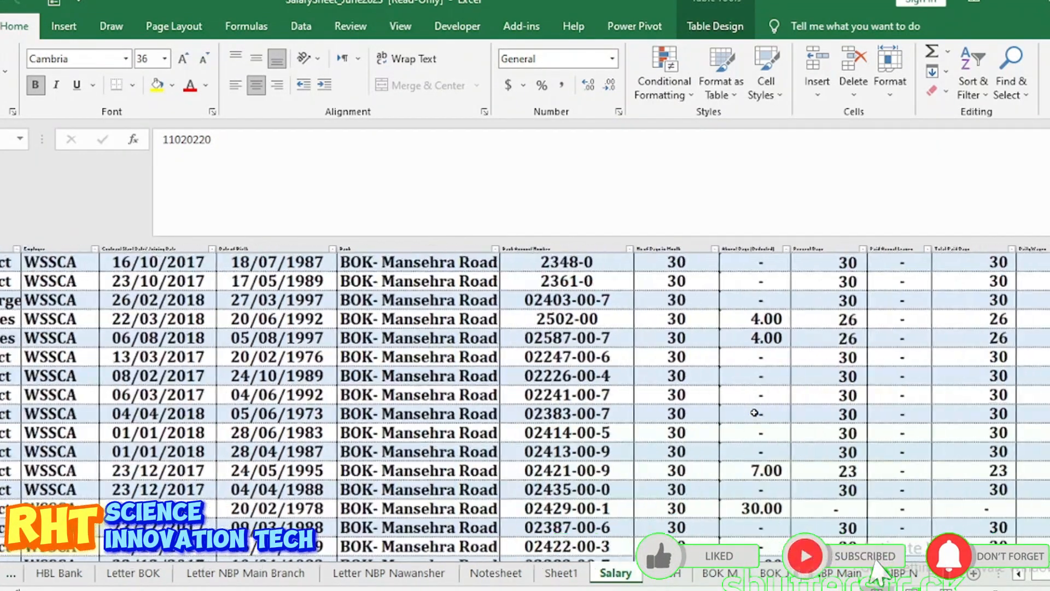
{"action": "scroll", "coordinate": [754, 413], "scroll_direction": "right", "scroll_amount": 1}
{"action": "scroll", "coordinate": [754, 412], "scroll_direction": "down", "scroll_amount": 8}
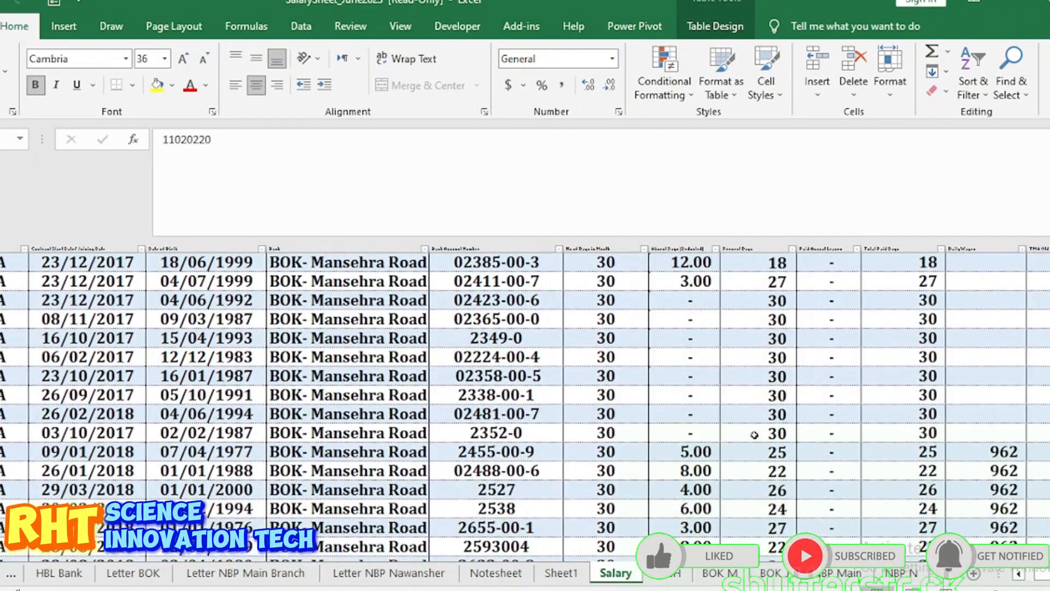
Return to Power Query Editor and review the Table1 columns against the source sheet.
{"action": "mouse_move", "coordinate": [755, 588]}
{"action": "left_click", "coordinate": [823, 547]}
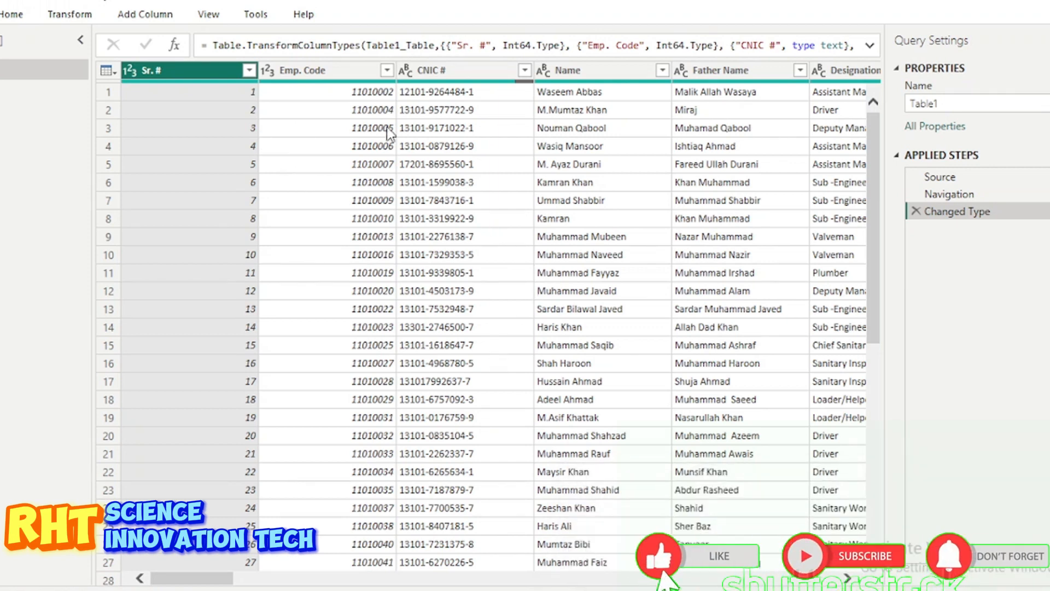
{"action": "scroll", "coordinate": [566, 181], "scroll_direction": "right", "scroll_amount": 10}
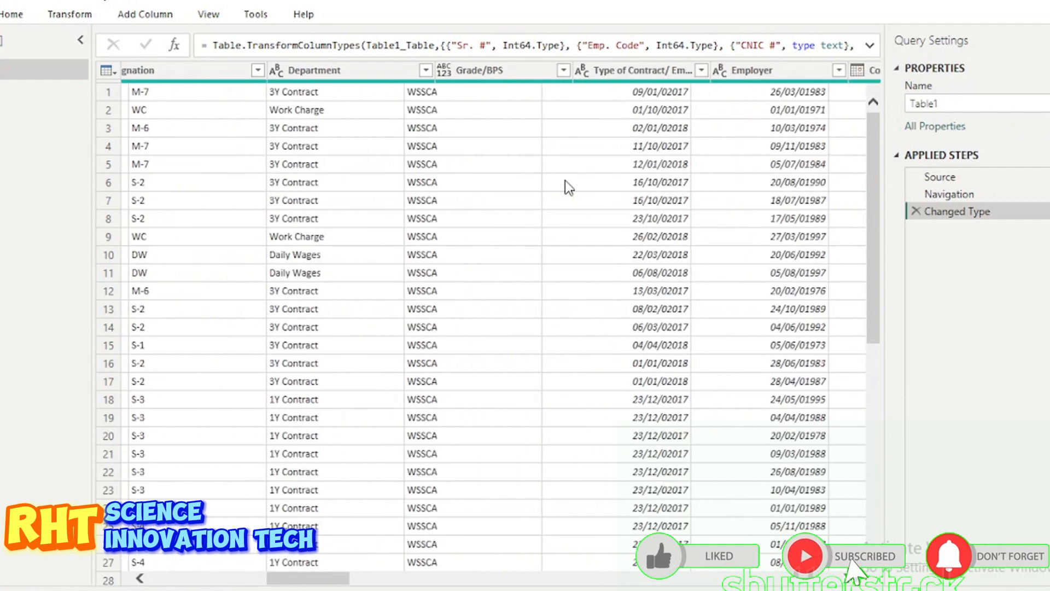
{"action": "scroll", "coordinate": [566, 181], "scroll_direction": "right", "scroll_amount": 5}
{"action": "scroll", "coordinate": [565, 181], "scroll_direction": "left", "scroll_amount": 10}
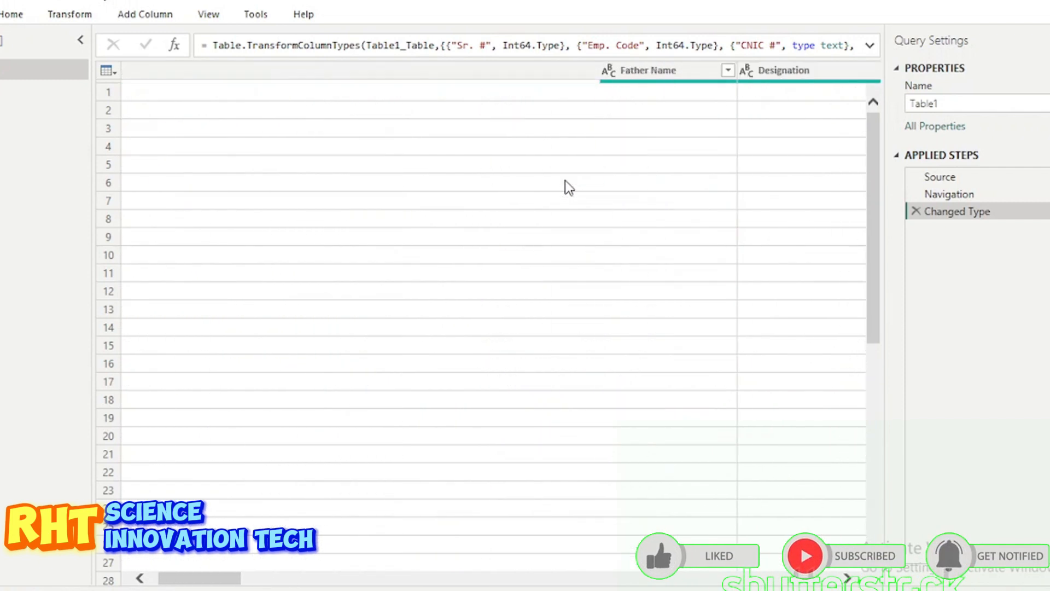
{"action": "scroll", "coordinate": [566, 181], "scroll_direction": "left", "scroll_amount": 2}
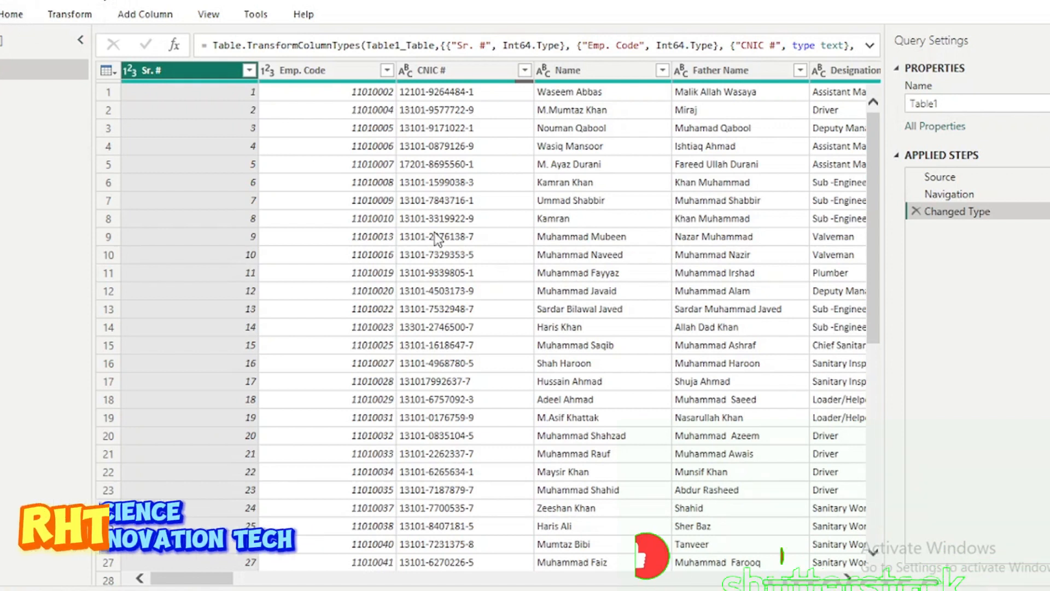
{"action": "left_click", "coordinate": [14, 19]}
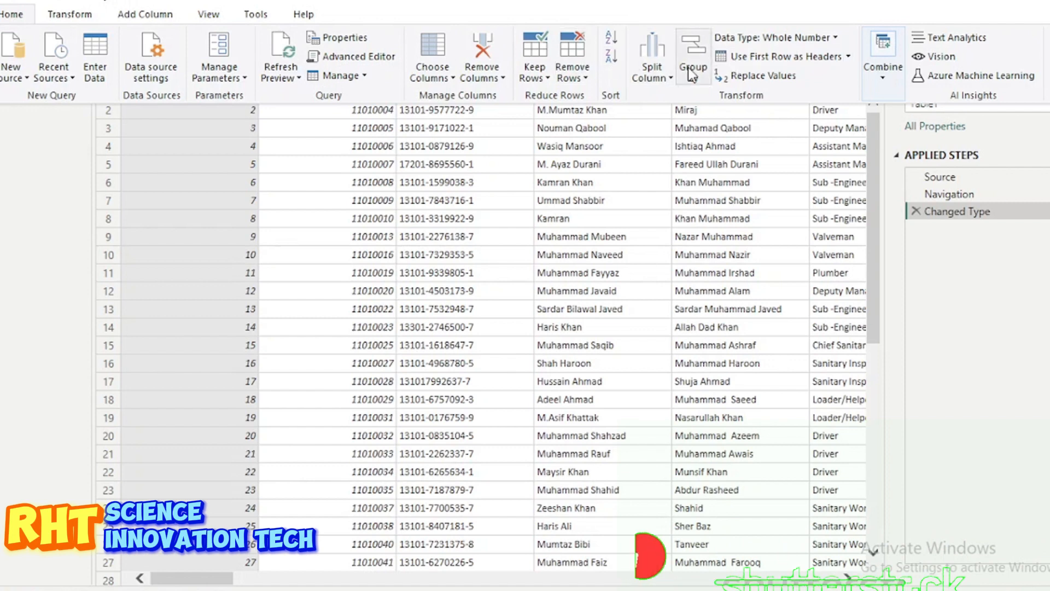
{"action": "left_click", "coordinate": [76, 15]}
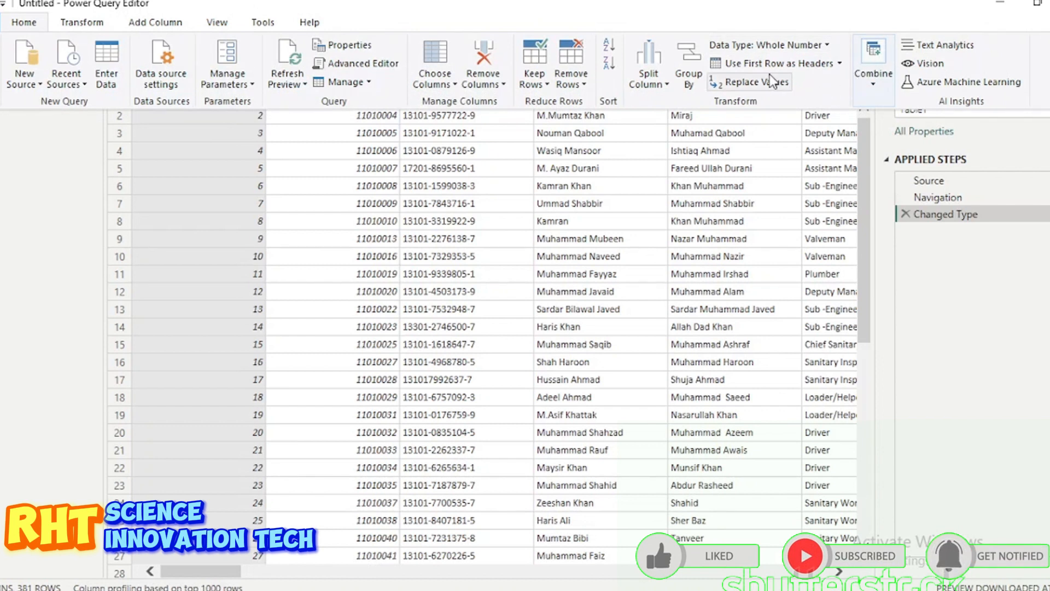
{"action": "left_click", "coordinate": [839, 64]}
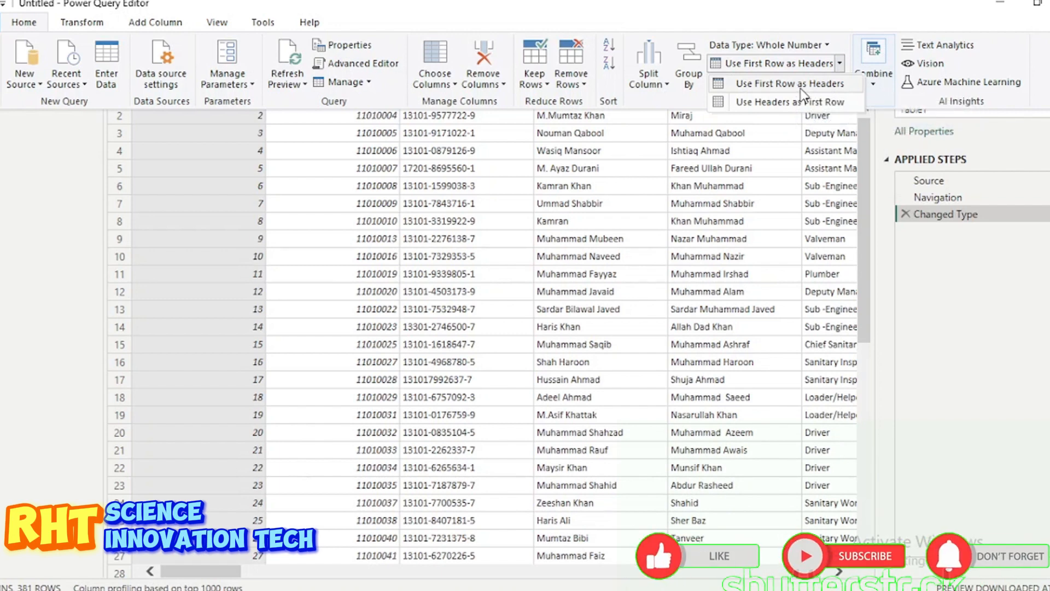
{"action": "left_click", "coordinate": [668, 232]}
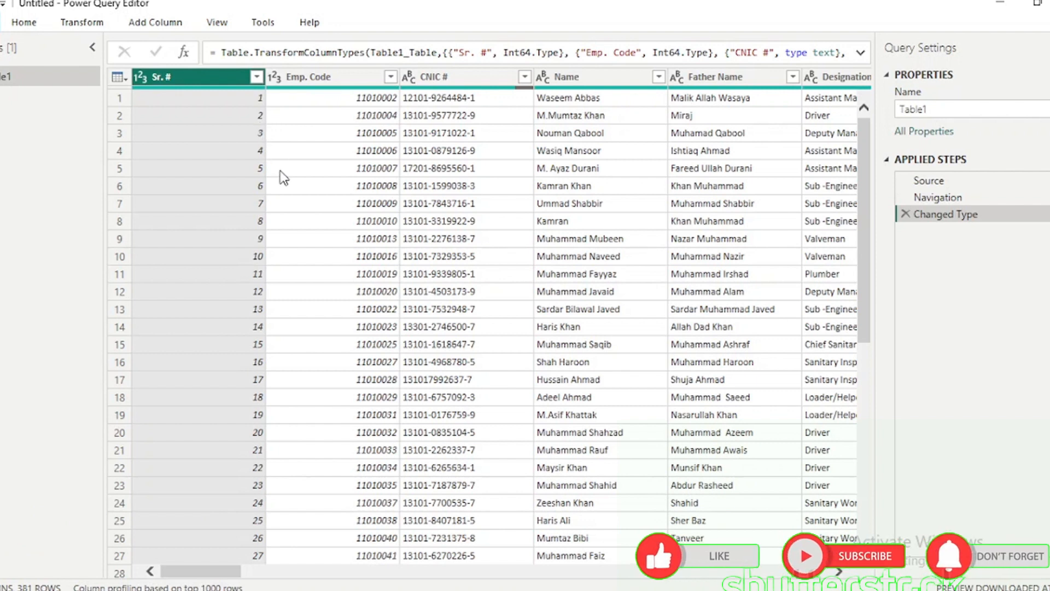
Remove the Sr. # column from the Table1 query.
{"action": "right_click", "coordinate": [200, 82]}
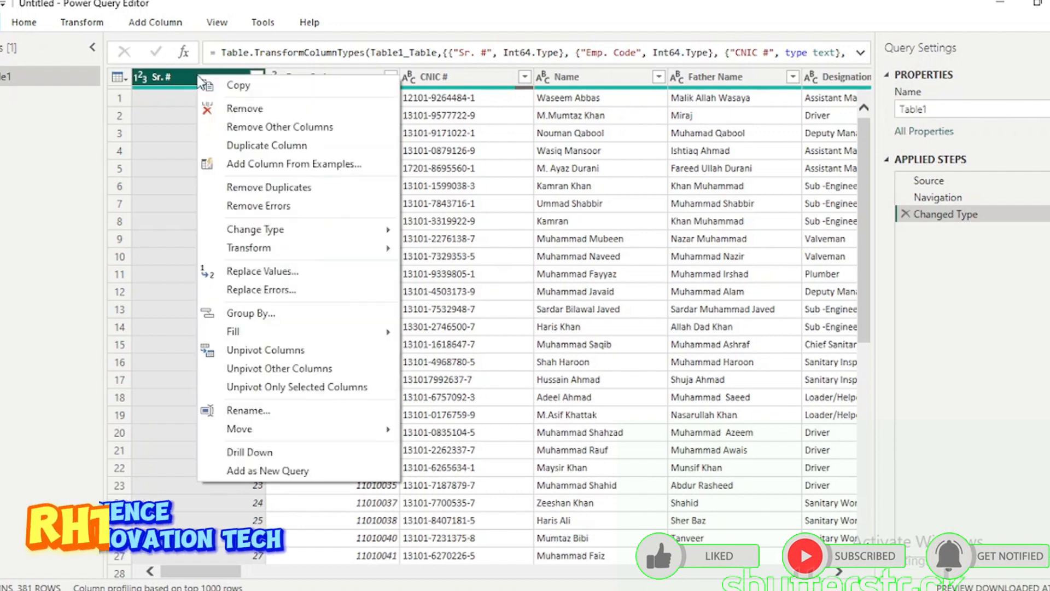
{"action": "left_click", "coordinate": [235, 109]}
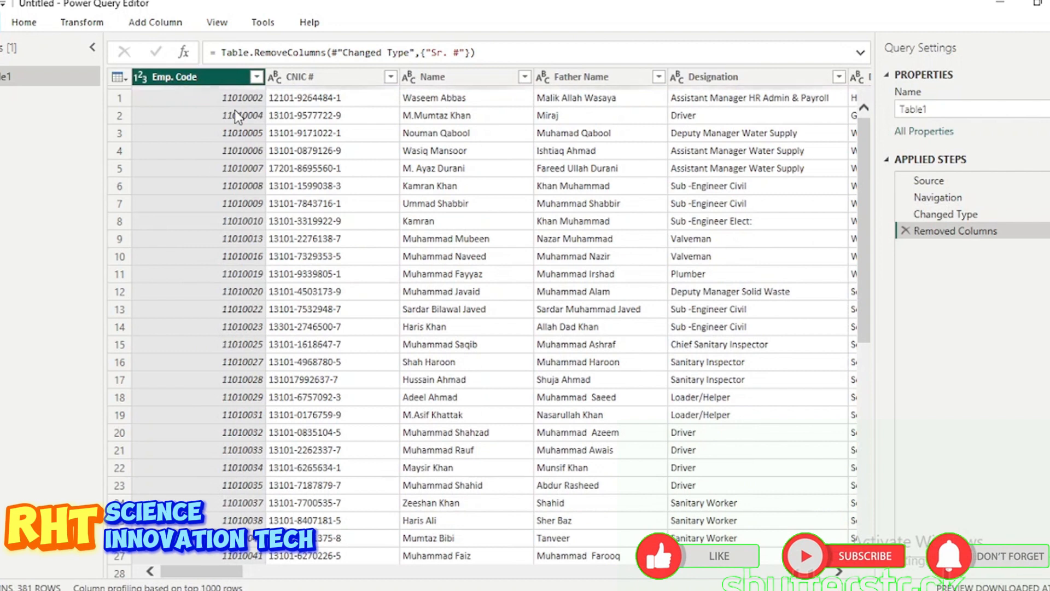
Try removing all columns except Type of Contract/Employment, and delete the resulting applied step.
{"action": "scroll", "coordinate": [353, 186], "scroll_direction": "right", "scroll_amount": 5}
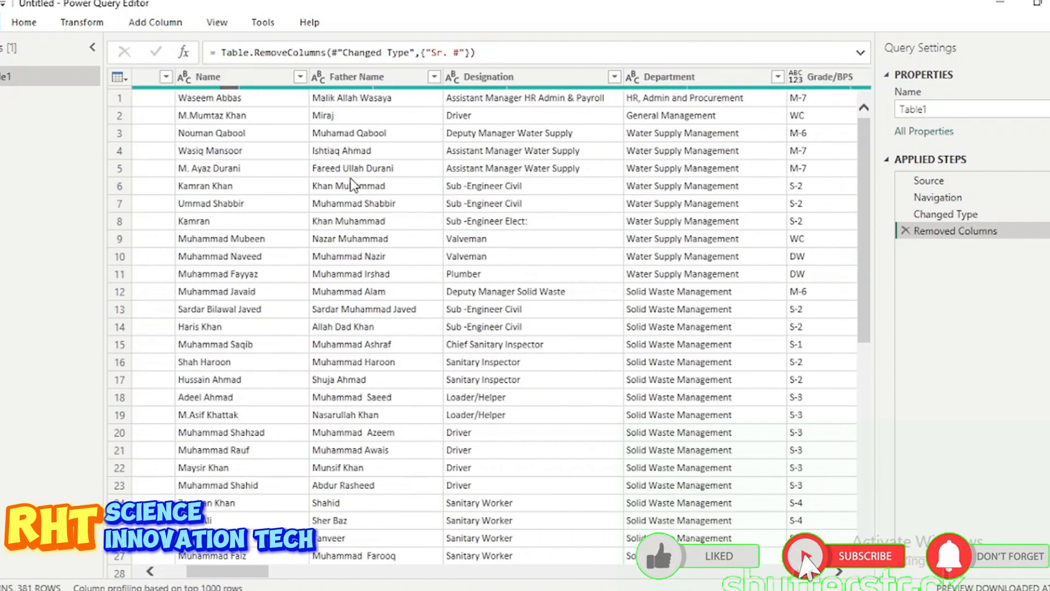
{"action": "scroll", "coordinate": [354, 185], "scroll_direction": "right", "scroll_amount": 3}
{"action": "scroll", "coordinate": [354, 185], "scroll_direction": "right", "scroll_amount": 3}
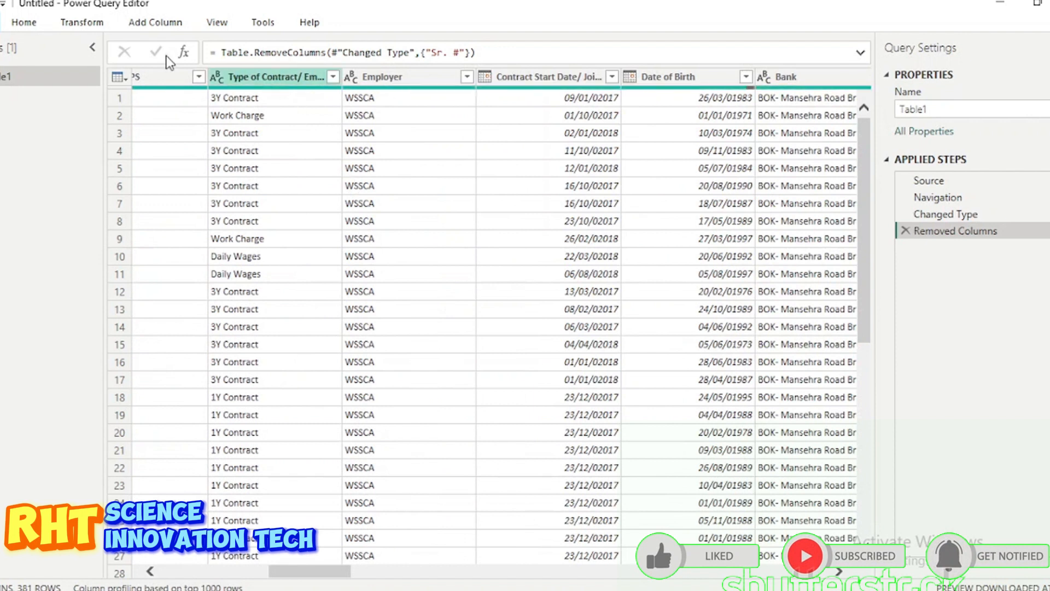
{"action": "left_click", "coordinate": [245, 86]}
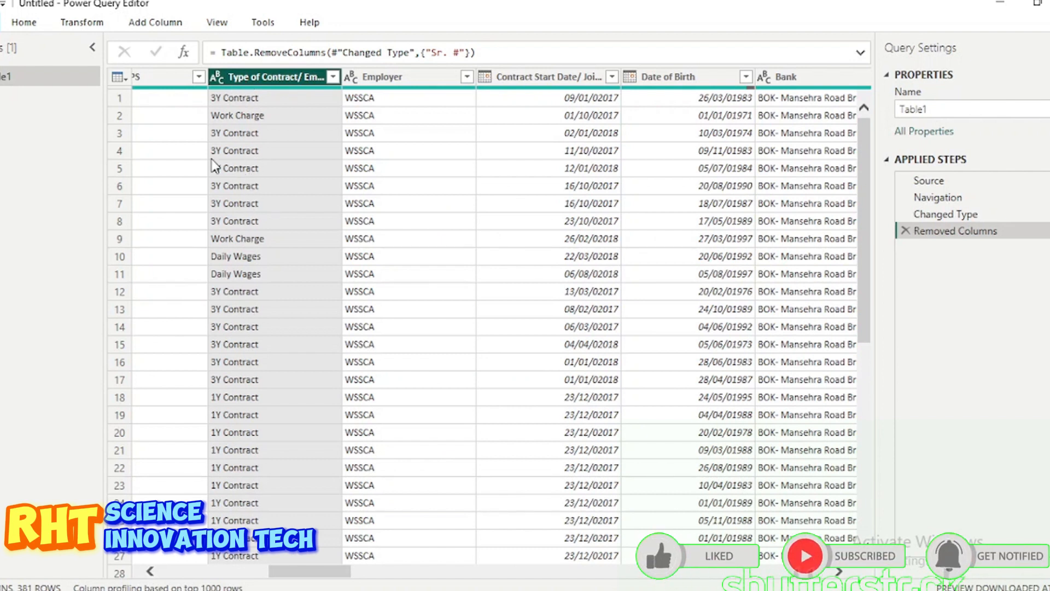
{"action": "left_click", "coordinate": [30, 25]}
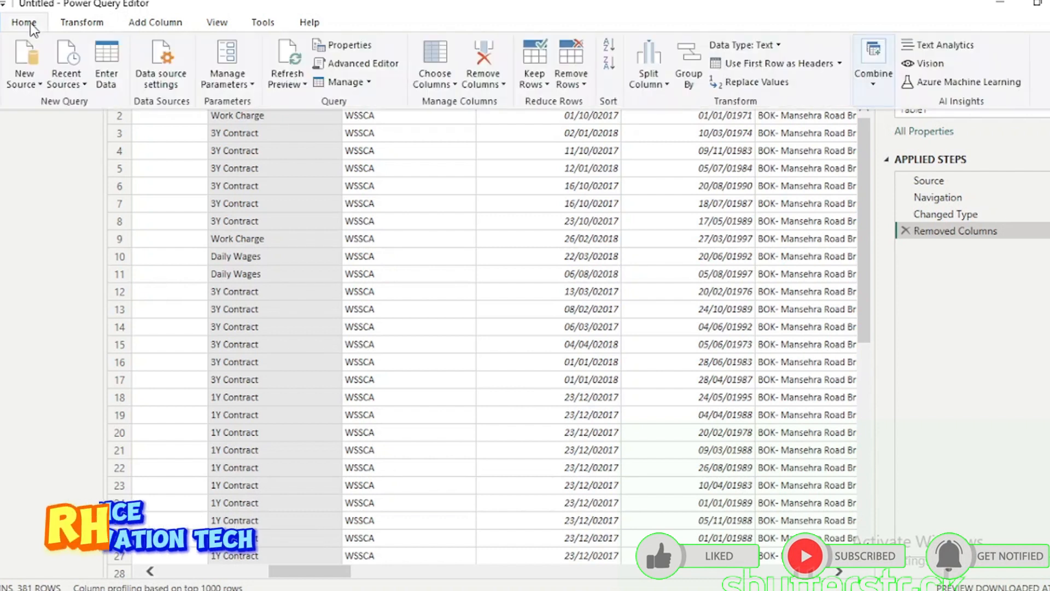
{"action": "left_click", "coordinate": [503, 85]}
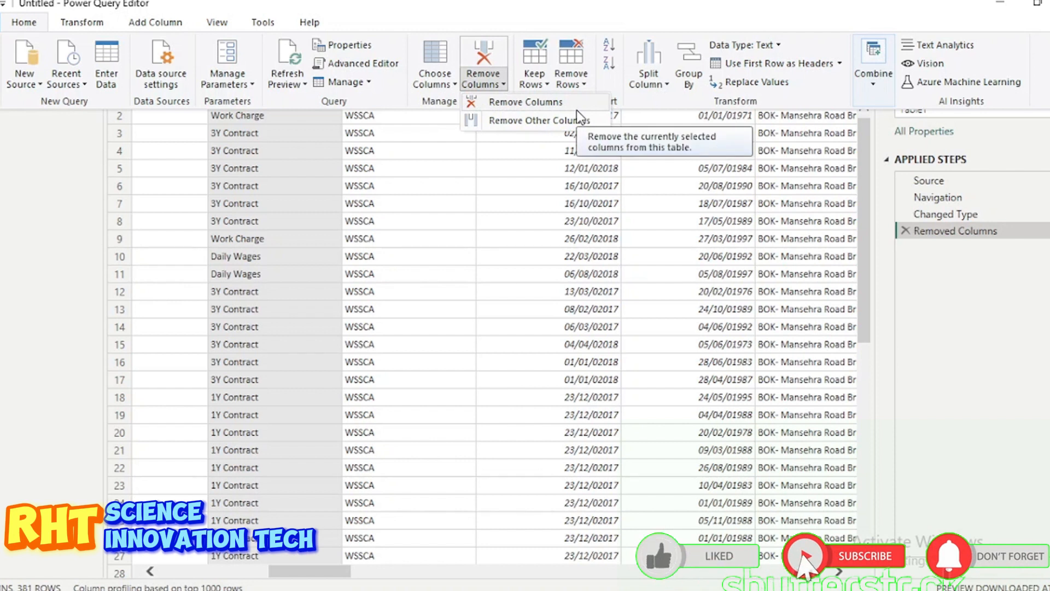
{"action": "left_click", "coordinate": [542, 131]}
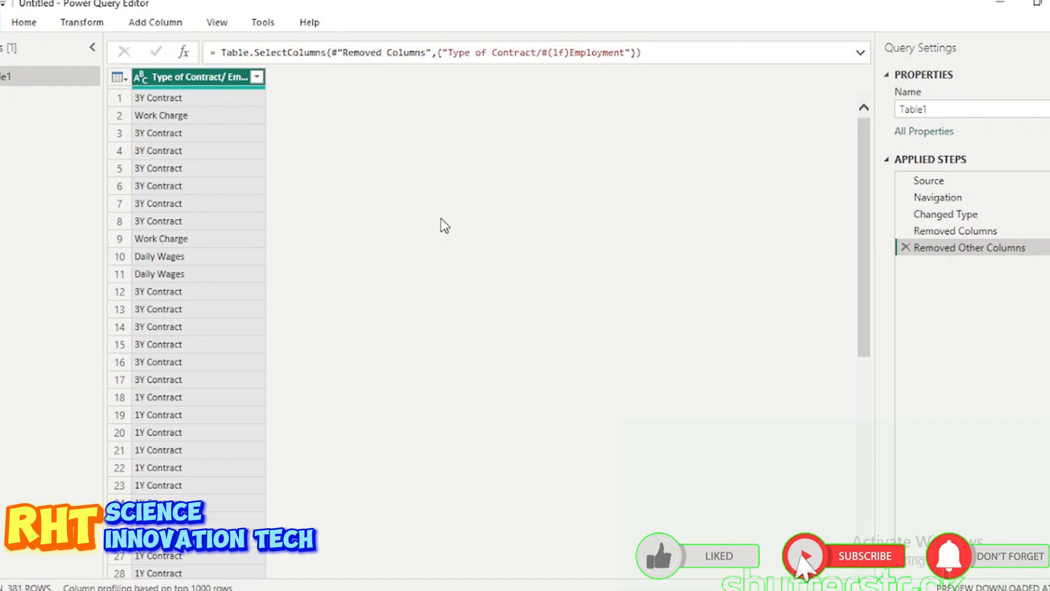
{"action": "left_click", "coordinate": [904, 250]}
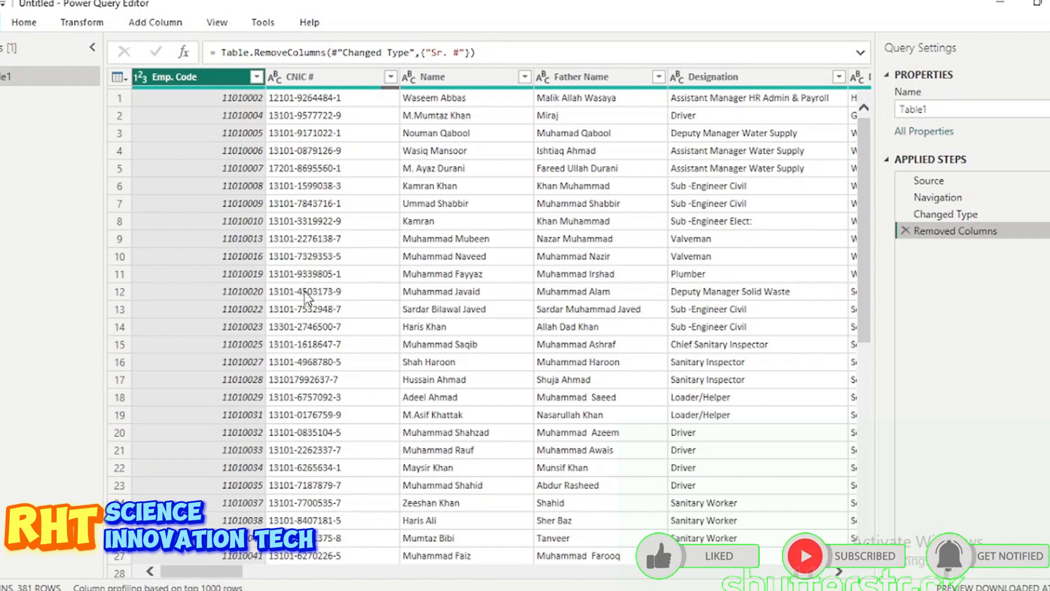
Remove the adjacent Table1 columns from No of Days in Month through TMA Old Basic Salary June 2022.
{"action": "scroll", "coordinate": [303, 293], "scroll_direction": "right", "scroll_amount": 10}
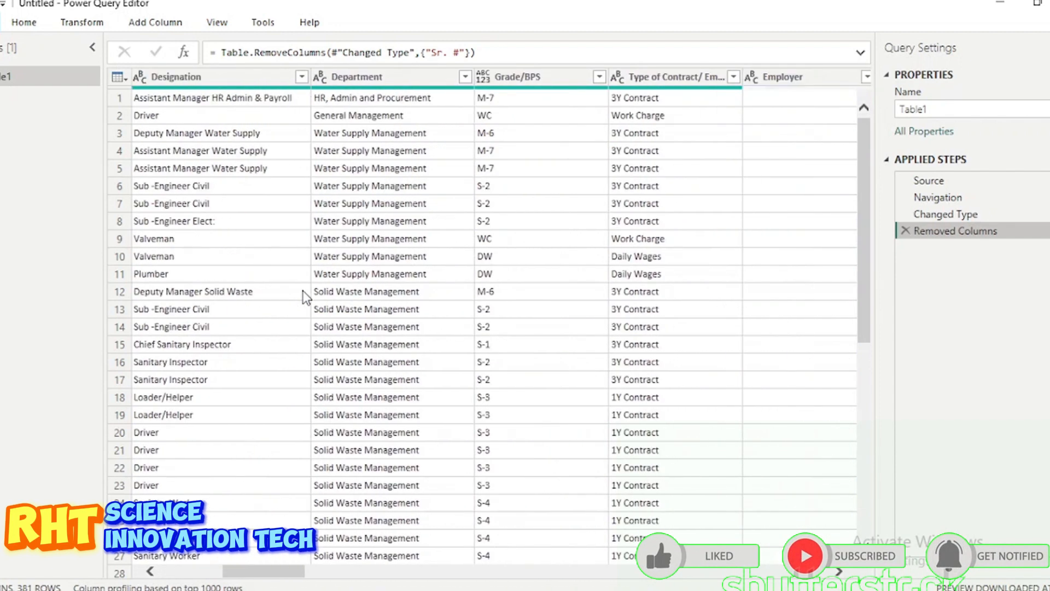
{"action": "scroll", "coordinate": [303, 293], "scroll_direction": "right", "scroll_amount": 10}
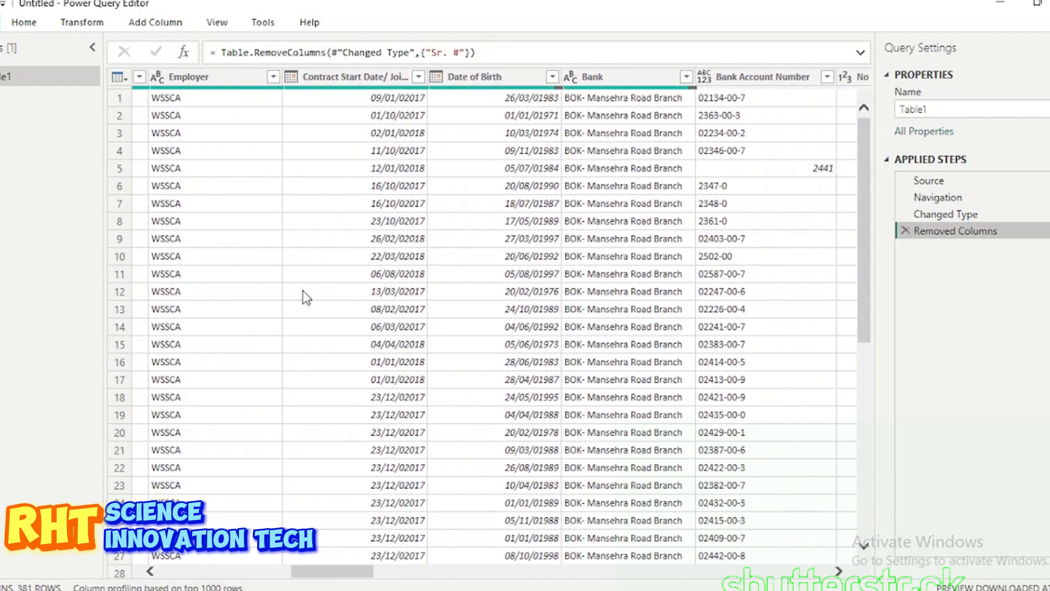
{"action": "scroll", "coordinate": [303, 293], "scroll_direction": "right", "scroll_amount": 5}
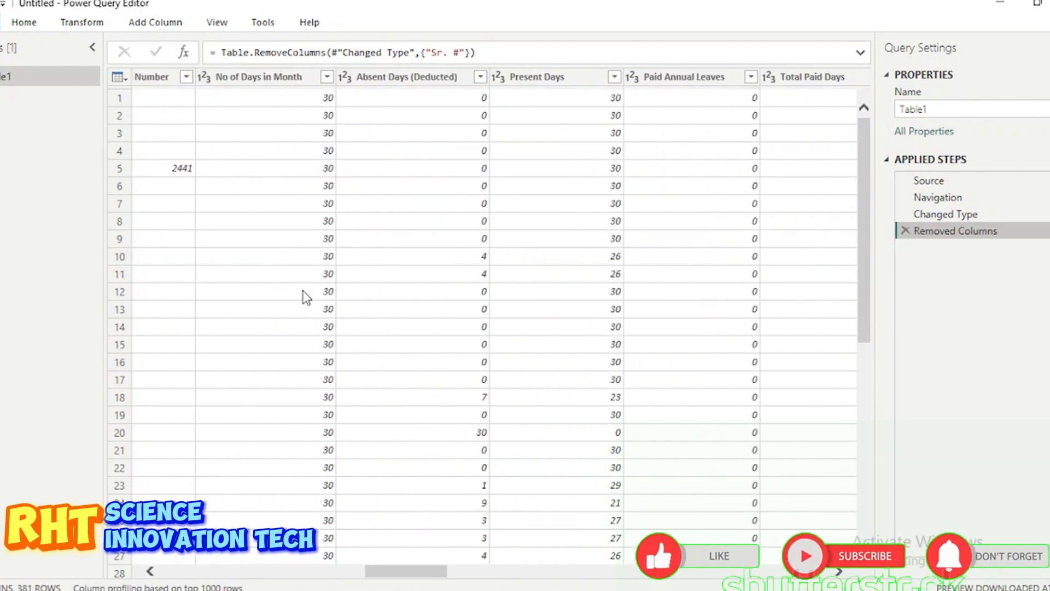
{"action": "left_click", "coordinate": [277, 77]}
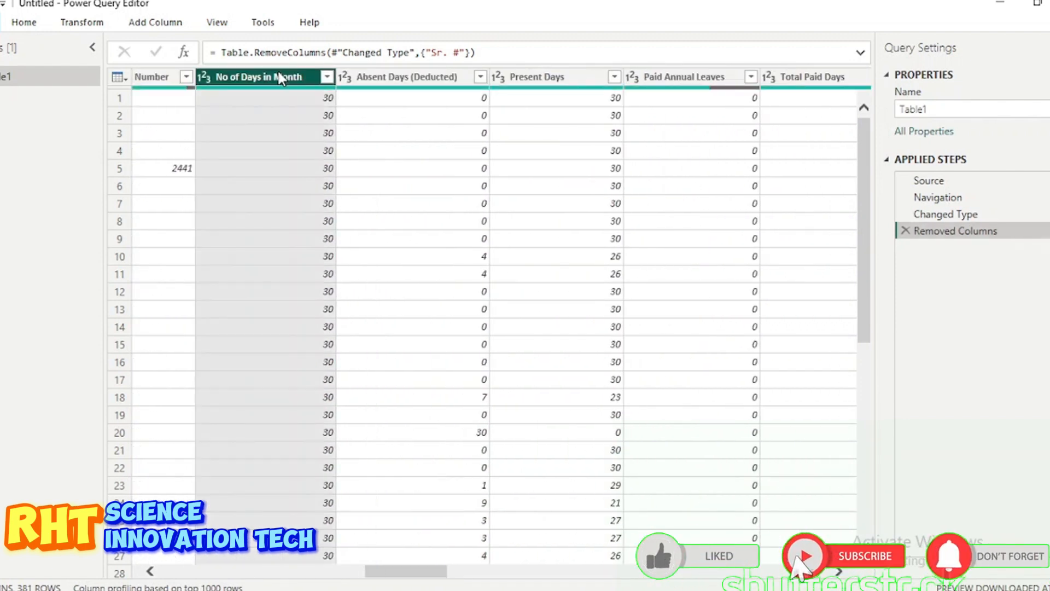
{"action": "left_click", "coordinate": [388, 80]}
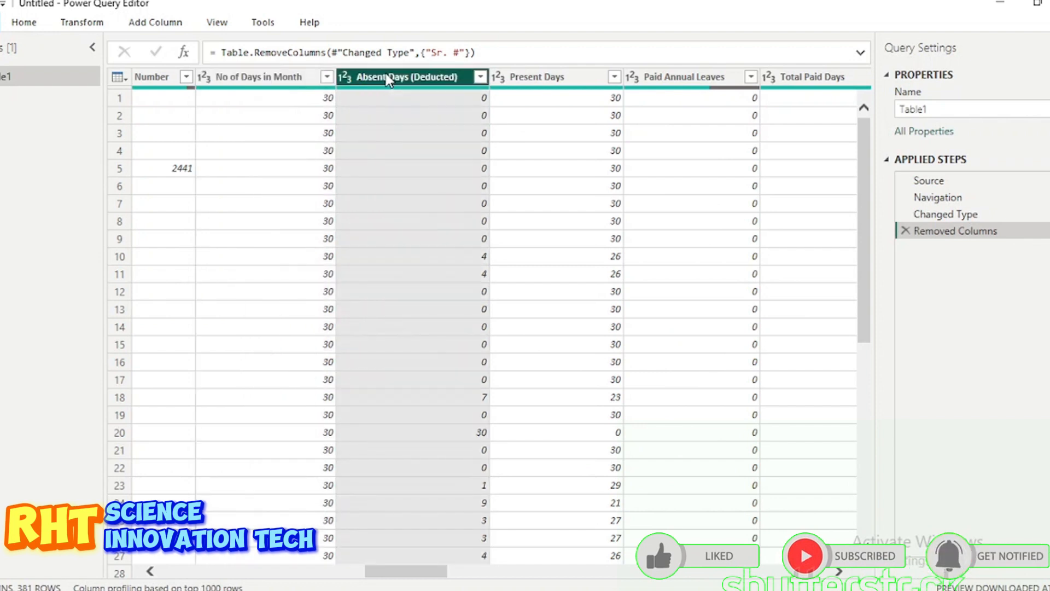
{"action": "left_click", "coordinate": [273, 77]}
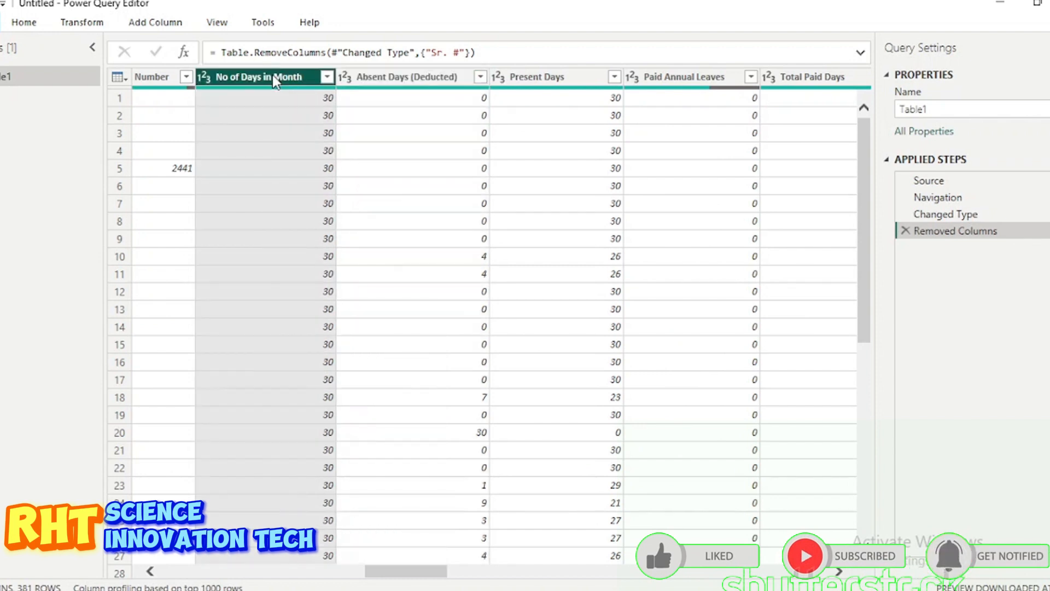
{"action": "left_click", "coordinate": [402, 82], "text": "ctrl"}
{"action": "left_click", "coordinate": [531, 77], "text": "ctrl"}
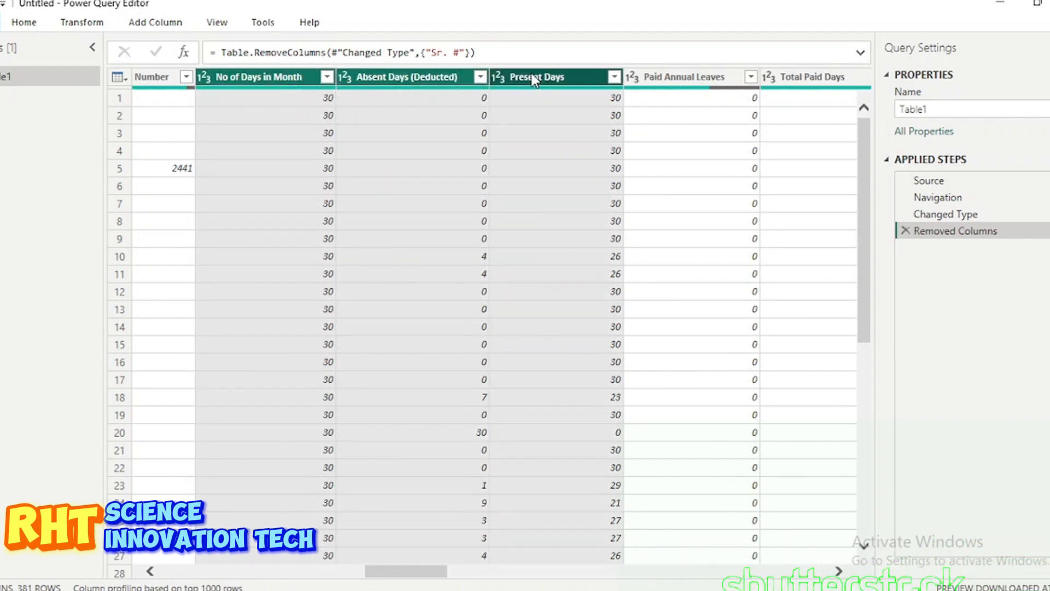
{"action": "left_click", "coordinate": [685, 76], "text": "ctrl"}
{"action": "scroll", "coordinate": [771, 116], "scroll_direction": "right", "scroll_amount": 2}
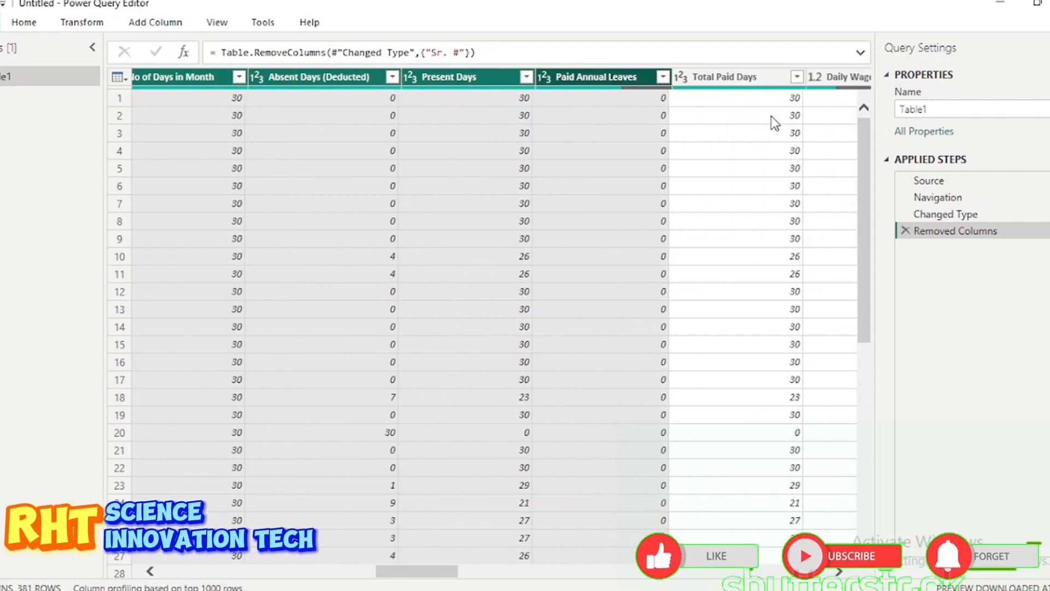
{"action": "scroll", "coordinate": [684, 80], "scroll_direction": "right", "scroll_amount": 3}
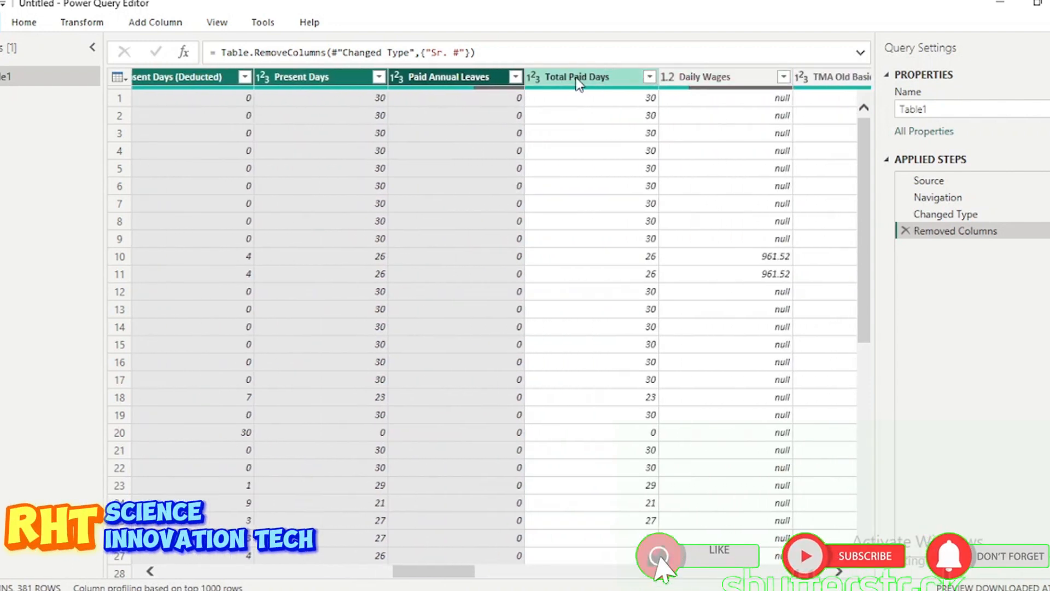
{"action": "left_click", "coordinate": [578, 82], "text": "ctrl"}
{"action": "scroll", "coordinate": [757, 198], "scroll_direction": "right", "scroll_amount": 3}
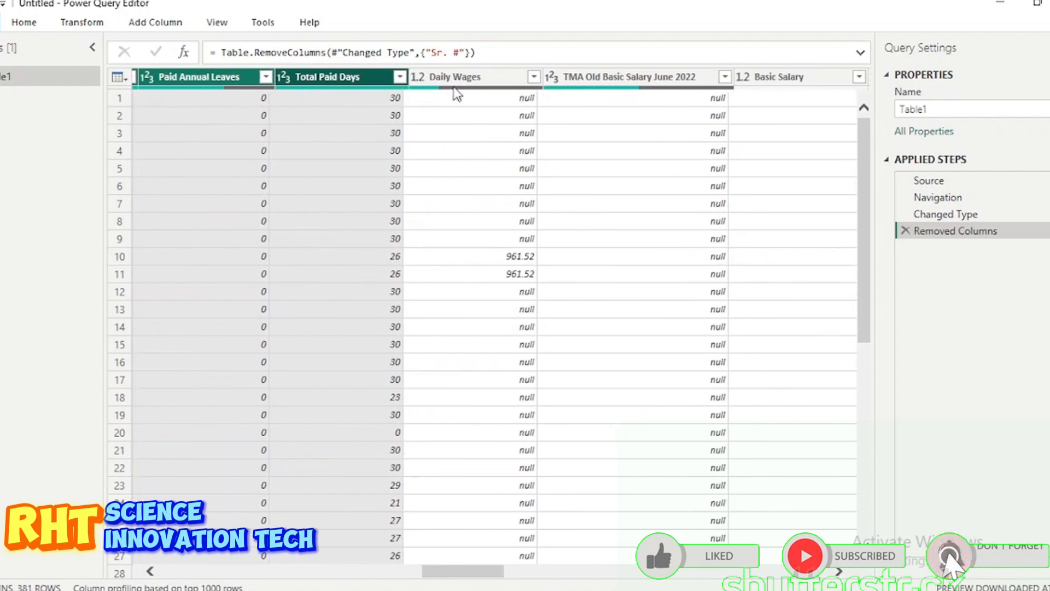
{"action": "left_click", "coordinate": [467, 77], "text": "ctrl"}
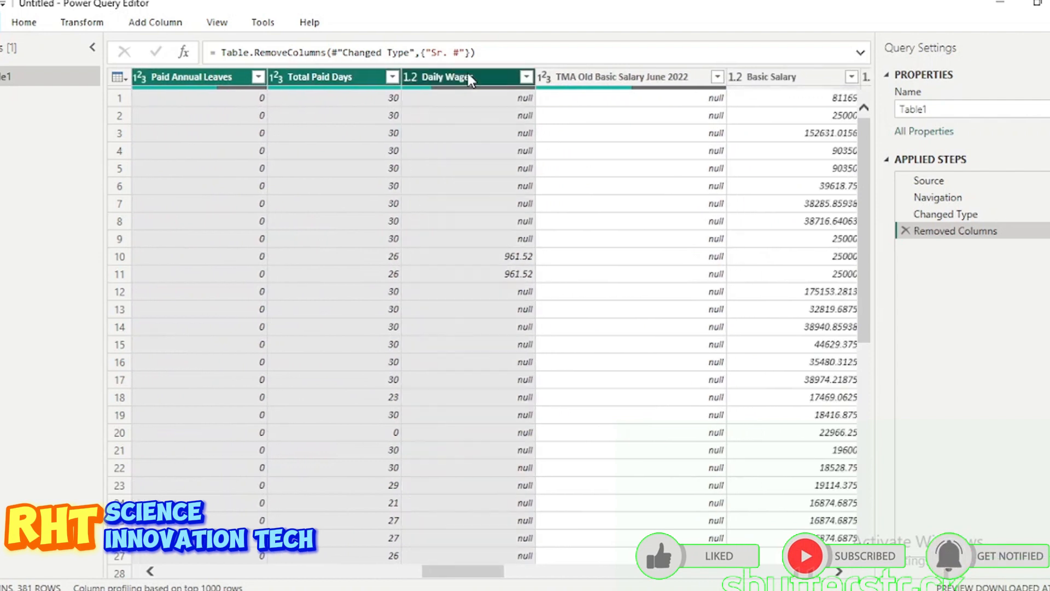
{"action": "left_click", "coordinate": [630, 83], "text": "ctrl"}
{"action": "scroll", "coordinate": [714, 160], "scroll_direction": "right", "scroll_amount": 5}
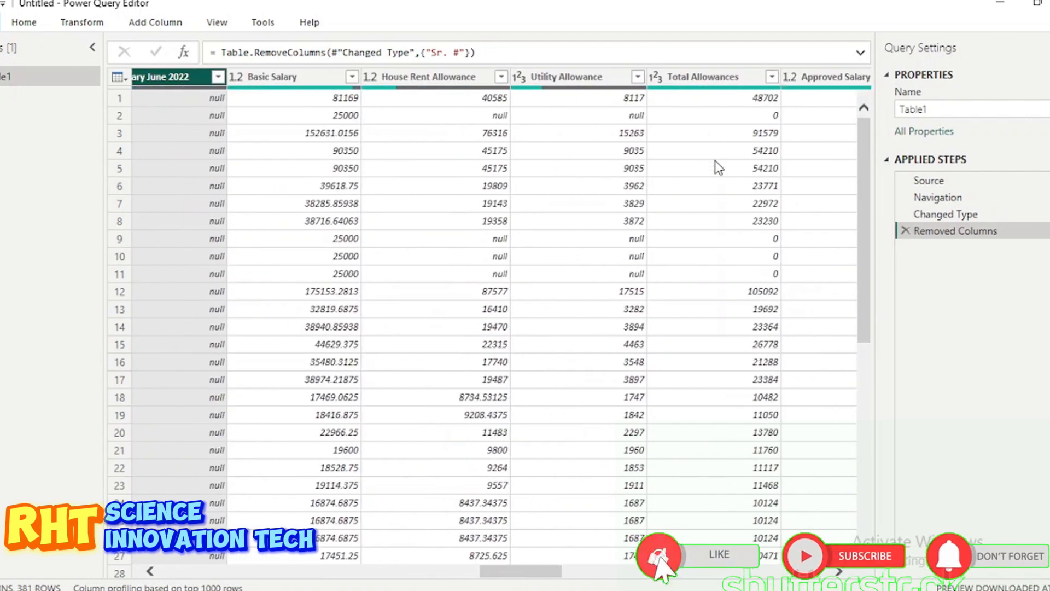
{"action": "scroll", "coordinate": [715, 160], "scroll_direction": "left", "scroll_amount": 5}
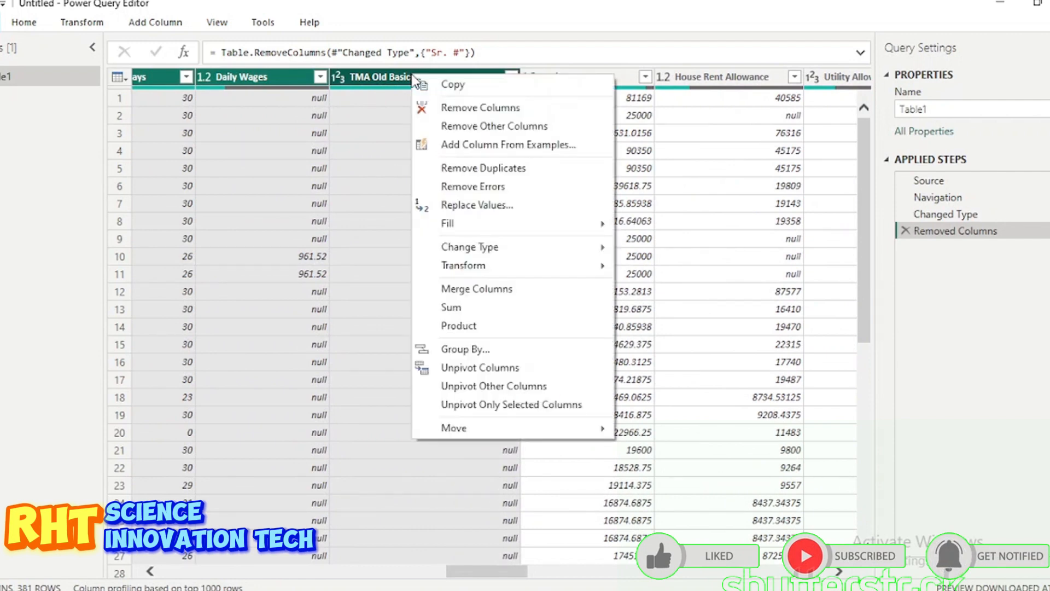
{"action": "left_click", "coordinate": [469, 108]}
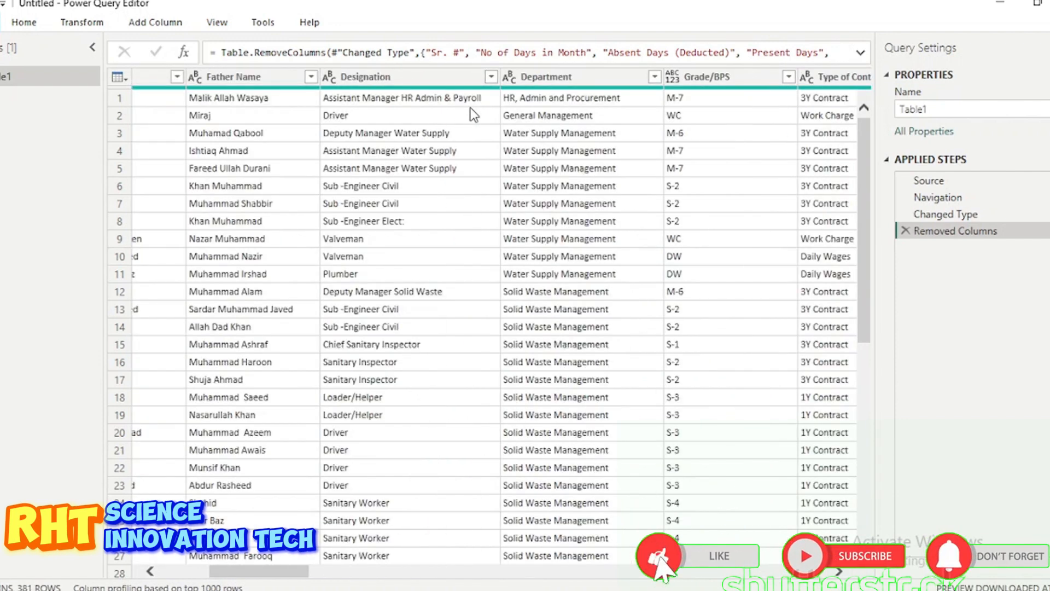
Review the remaining columns and the employee rows of Table1.
{"action": "scroll", "coordinate": [473, 114], "scroll_direction": "left", "scroll_amount": 5}
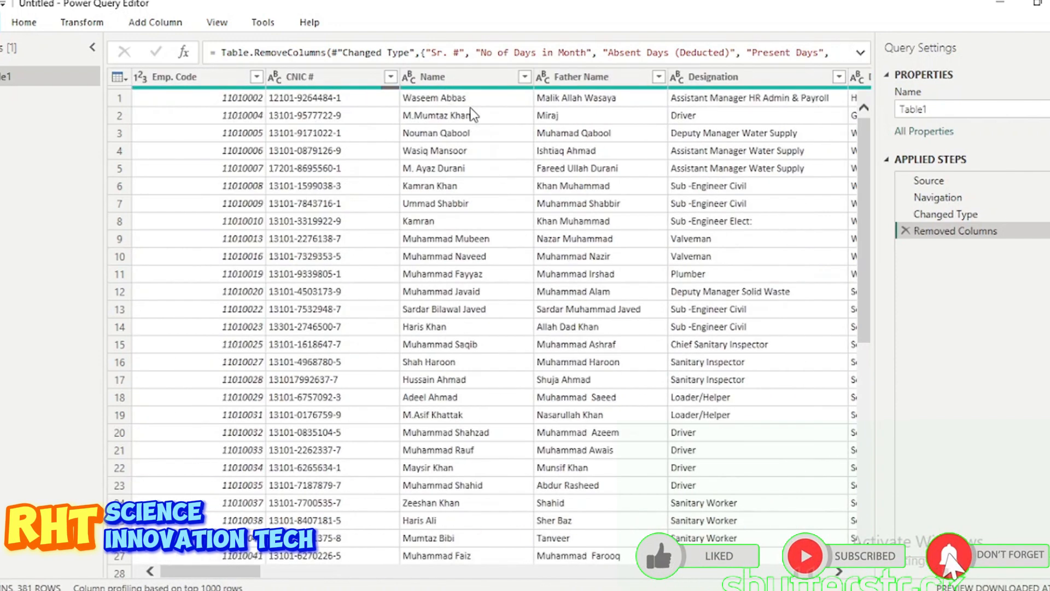
{"action": "scroll", "coordinate": [473, 114], "scroll_direction": "right", "scroll_amount": 10}
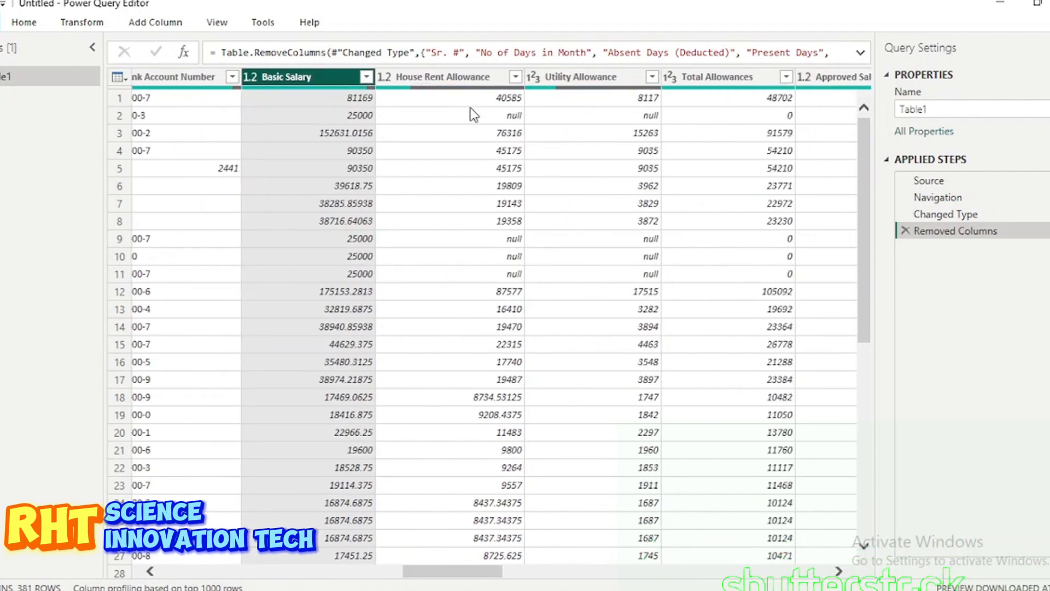
{"action": "scroll", "coordinate": [473, 114], "scroll_direction": "right", "scroll_amount": 3}
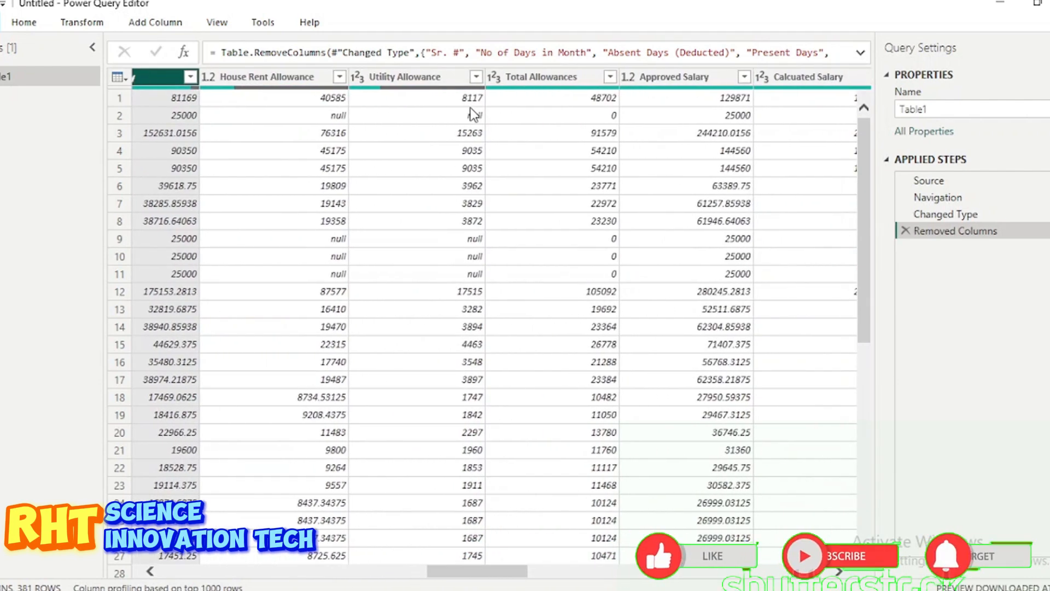
{"action": "scroll", "coordinate": [474, 114], "scroll_direction": "right", "scroll_amount": 2}
{"action": "scroll", "coordinate": [473, 114], "scroll_direction": "right", "scroll_amount": 6}
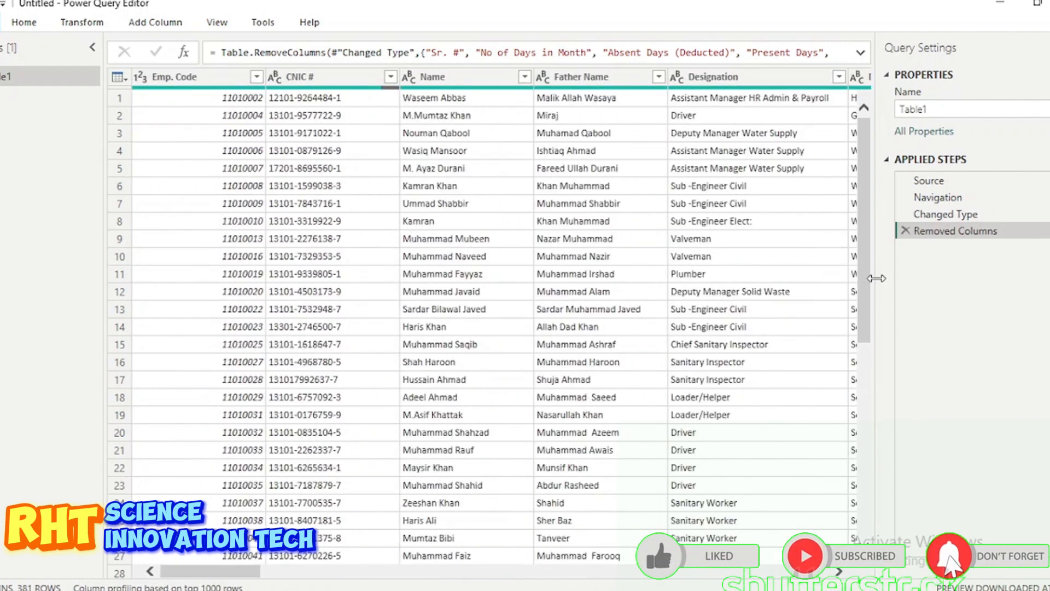
{"action": "scroll", "coordinate": [850, 372], "scroll_direction": "down", "scroll_amount": 20}
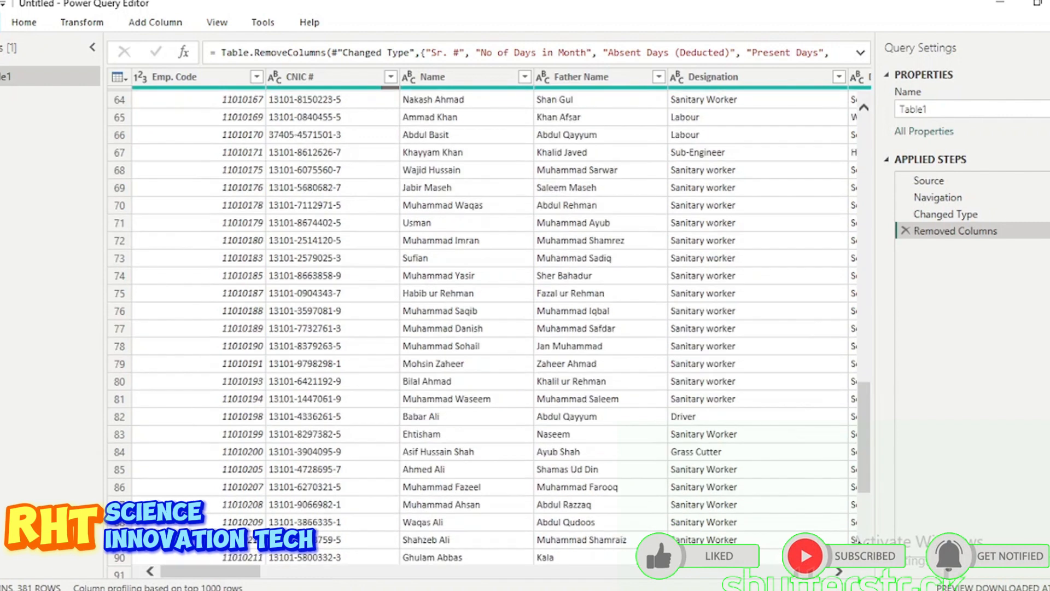
{"action": "scroll", "coordinate": [863, 447], "scroll_direction": "down", "scroll_amount": 20}
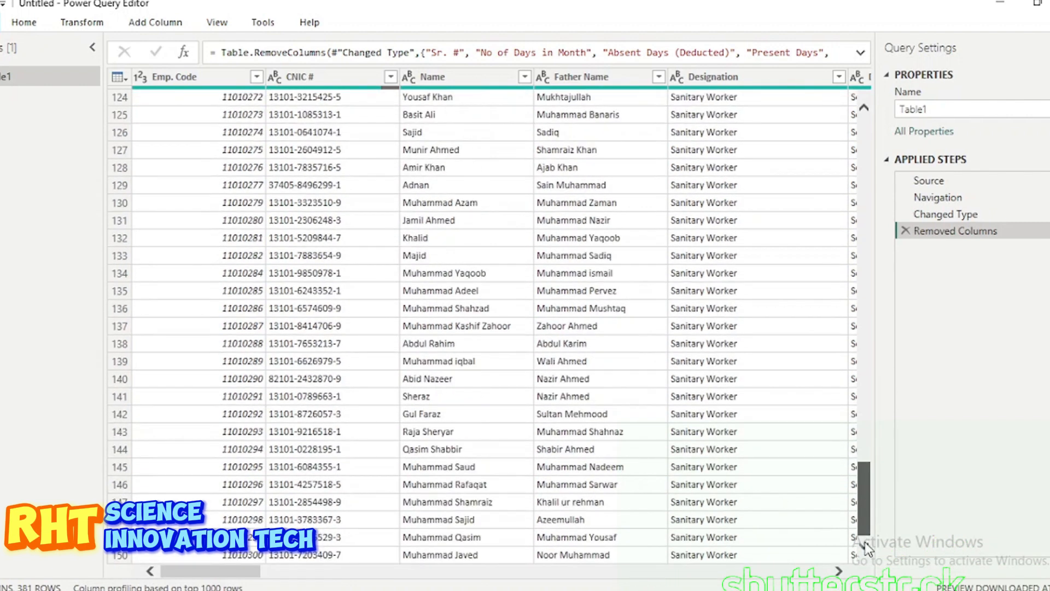
{"action": "scroll", "coordinate": [595, 405], "scroll_direction": "up", "scroll_amount": 20}
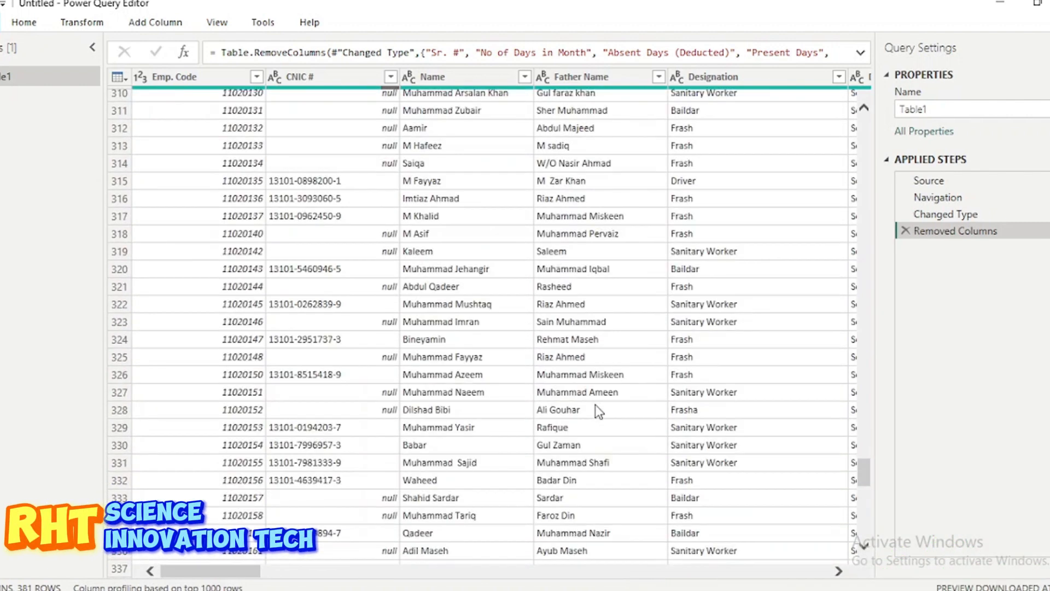
{"action": "scroll", "coordinate": [595, 412], "scroll_direction": "up", "scroll_amount": 20}
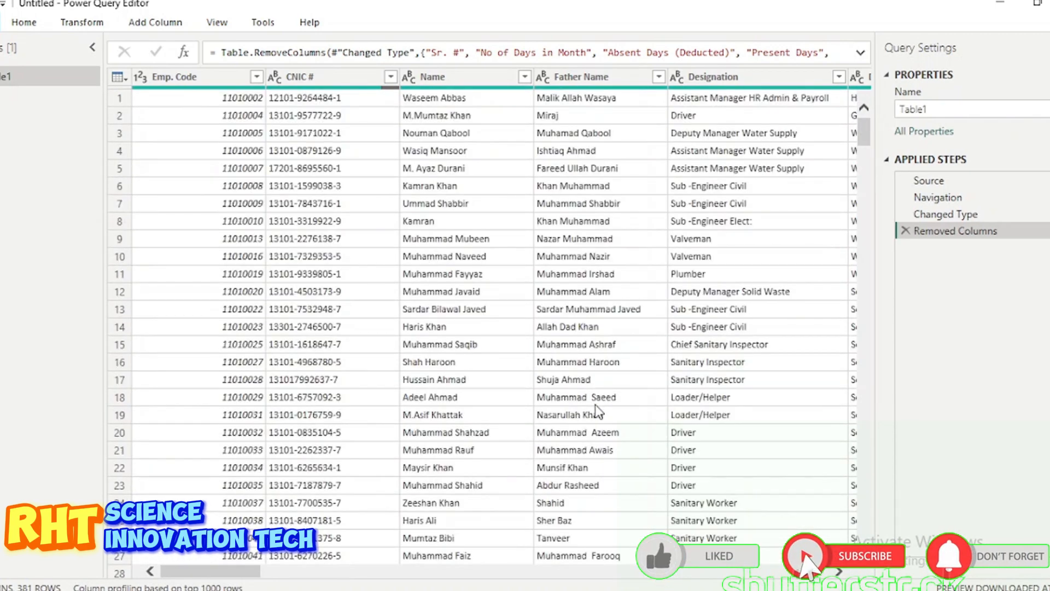
Examine the salary and allowance columns for null values, particularly House Rent Allowance and Utility Allowance.
{"action": "scroll", "coordinate": [596, 404], "scroll_direction": "right", "scroll_amount": 5}
{"action": "scroll", "coordinate": [595, 405], "scroll_direction": "right", "scroll_amount": 8}
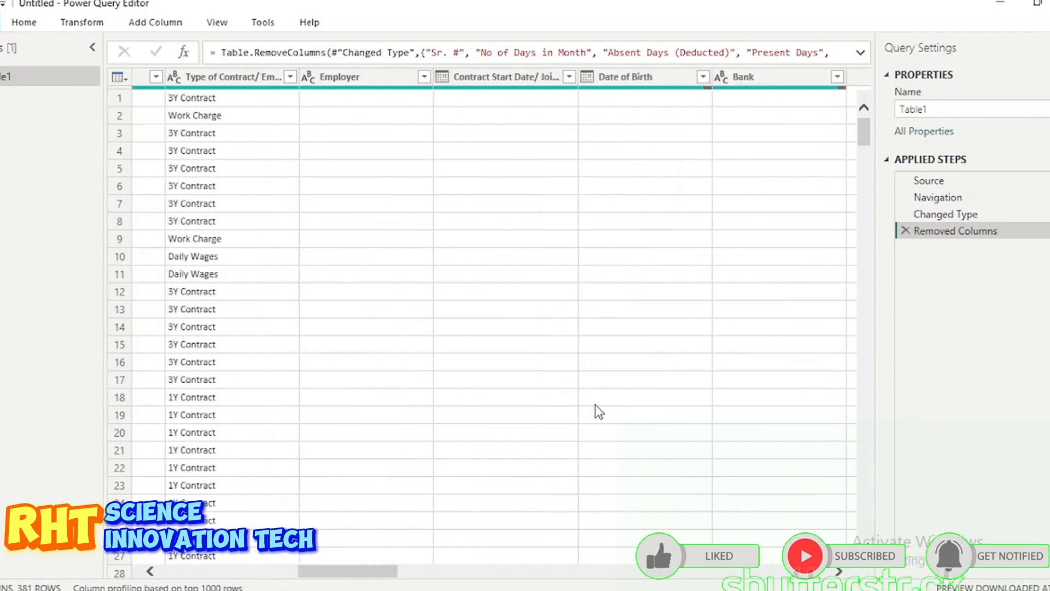
{"action": "scroll", "coordinate": [596, 405], "scroll_direction": "right", "scroll_amount": 8}
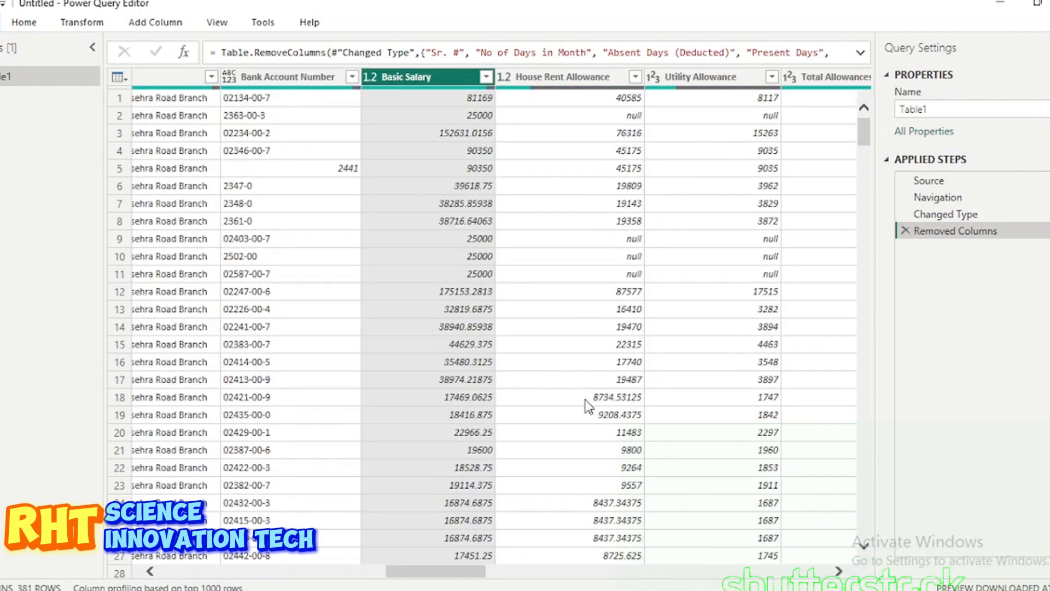
{"action": "scroll", "coordinate": [438, 342], "scroll_direction": "right", "scroll_amount": 4}
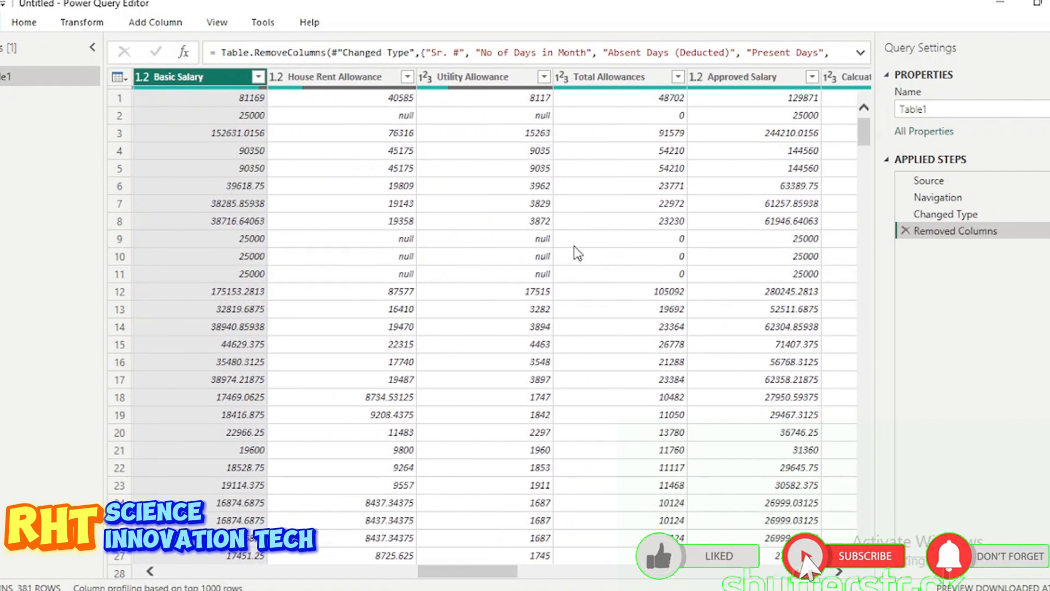
{"action": "left_click", "coordinate": [519, 240]}
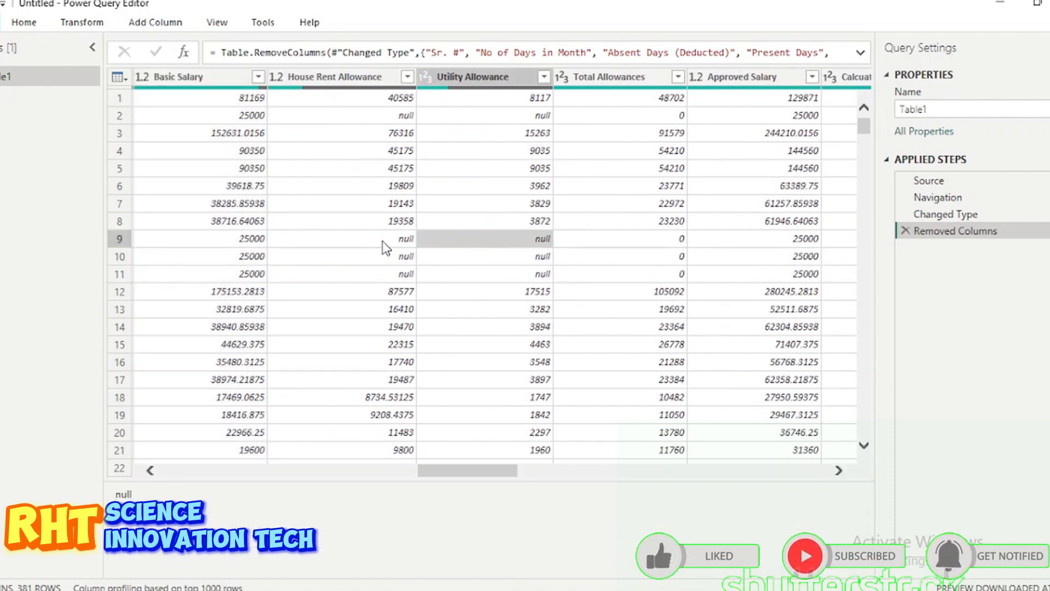
{"action": "scroll", "coordinate": [504, 206], "scroll_direction": "right", "scroll_amount": 3}
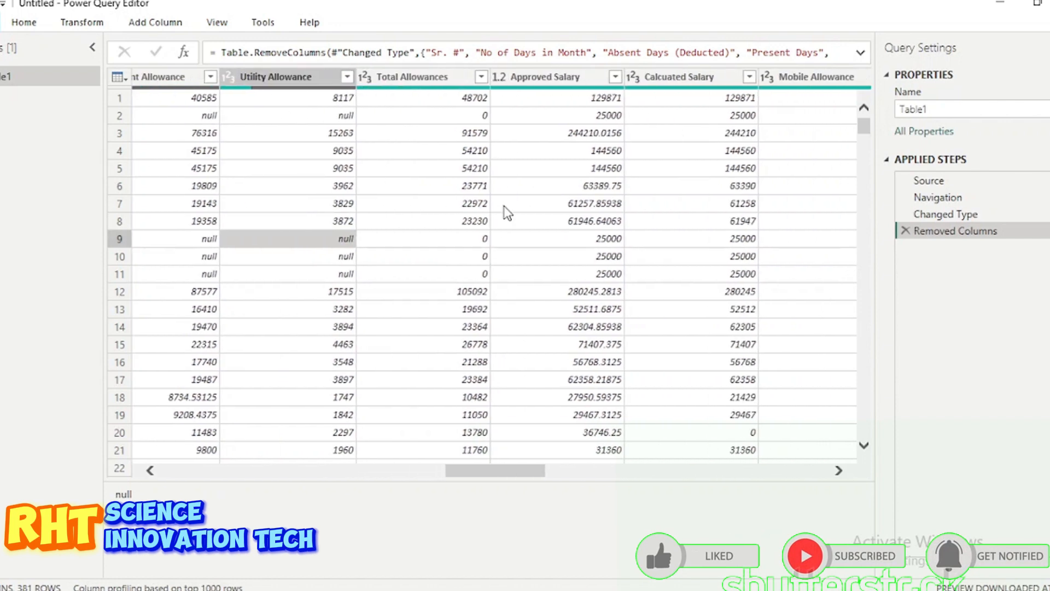
{"action": "scroll", "coordinate": [504, 206], "scroll_direction": "left", "scroll_amount": 4}
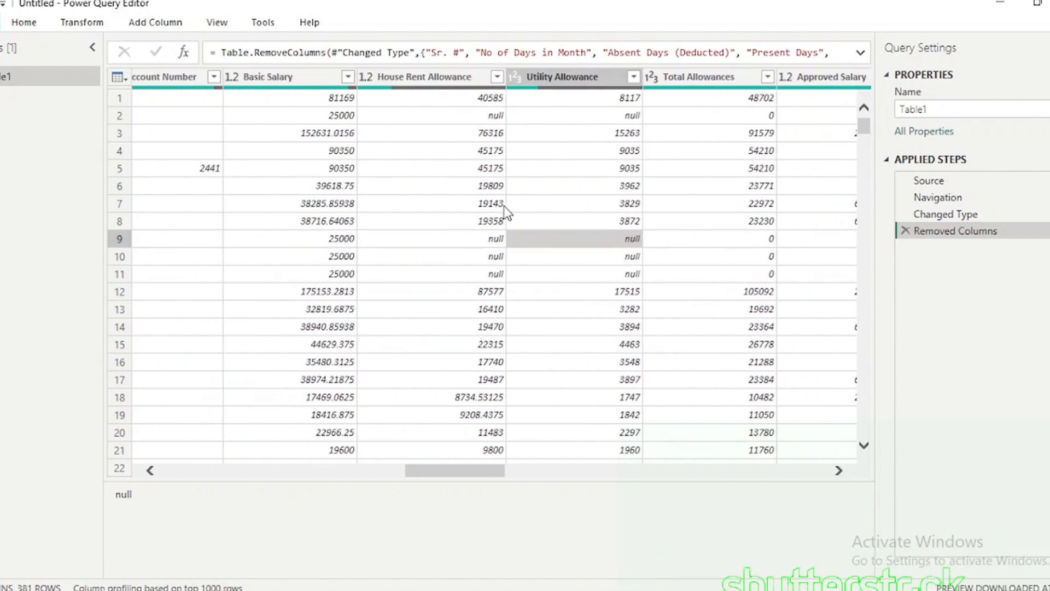
Replace null with 0 in the columns from House Rent Allowance through Total Salary, excluding Calculated Salary and Mobile Allowance.
{"action": "left_click", "coordinate": [446, 81]}
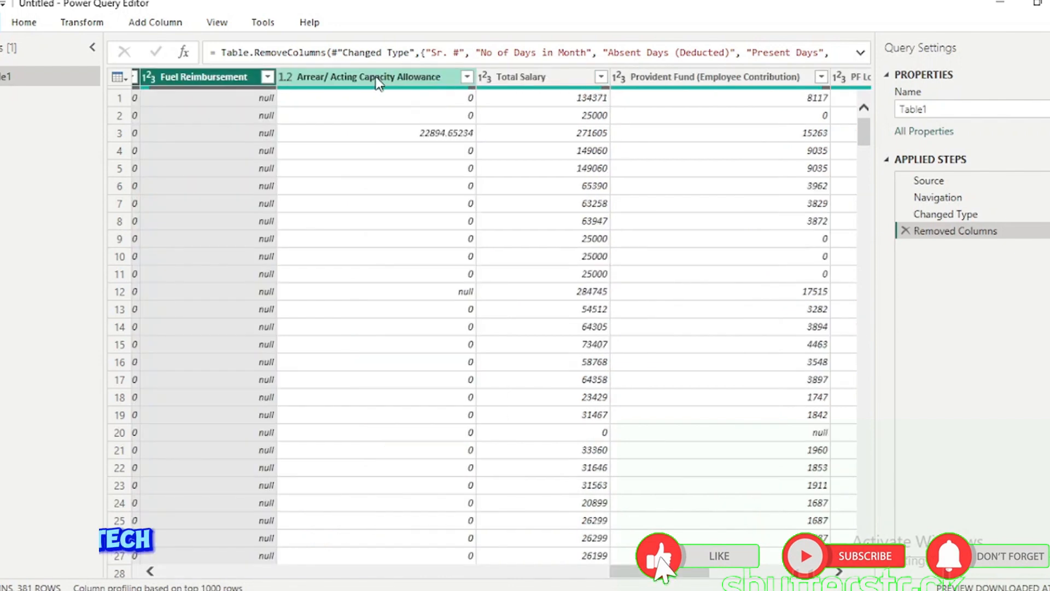
{"action": "left_click", "coordinate": [377, 81], "text": "ctrl"}
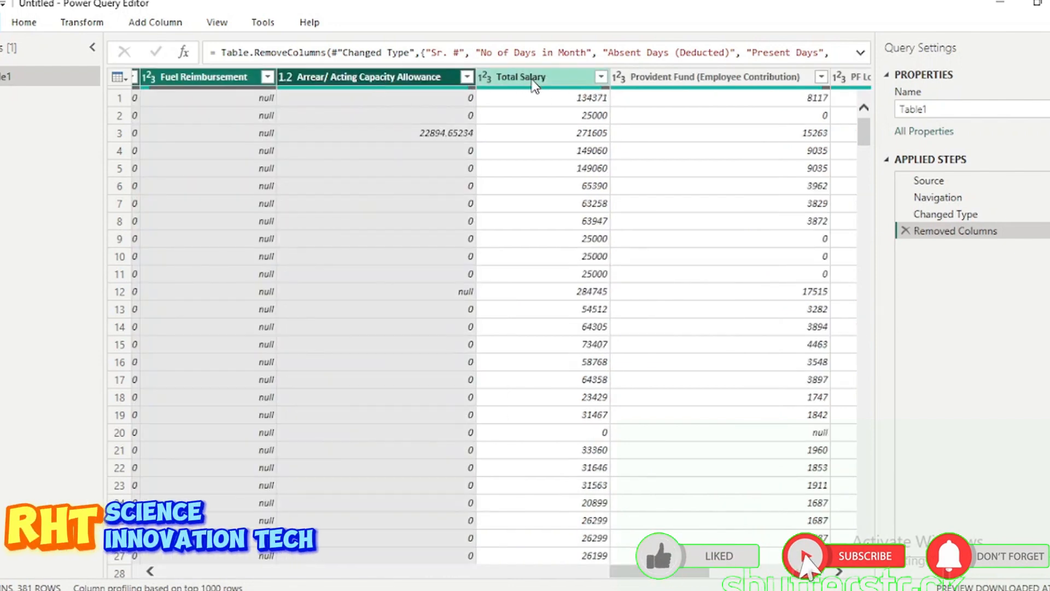
{"action": "left_click", "coordinate": [533, 81], "text": "ctrl"}
{"action": "scroll", "coordinate": [689, 180], "scroll_direction": "right", "scroll_amount": 5}
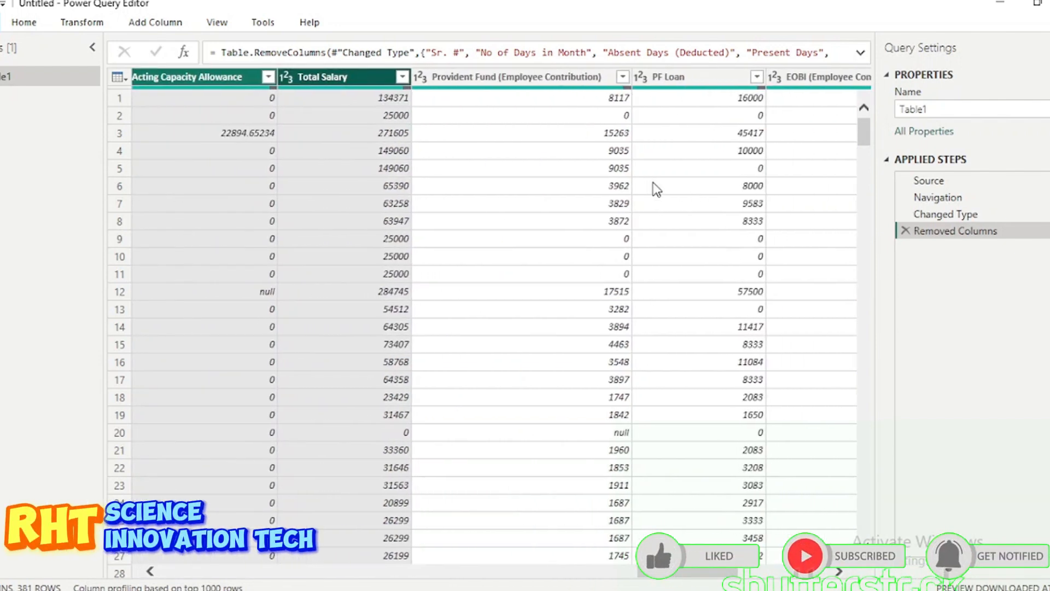
{"action": "scroll", "coordinate": [656, 188], "scroll_direction": "right", "scroll_amount": 1}
{"action": "scroll", "coordinate": [656, 189], "scroll_direction": "right", "scroll_amount": 1}
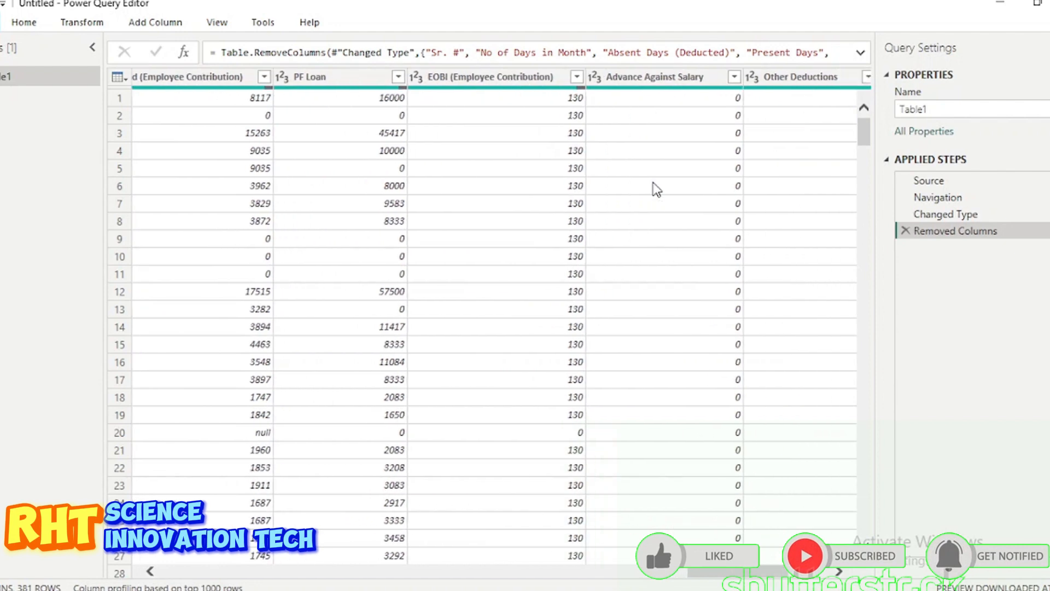
{"action": "scroll", "coordinate": [656, 188], "scroll_direction": "right", "scroll_amount": 3}
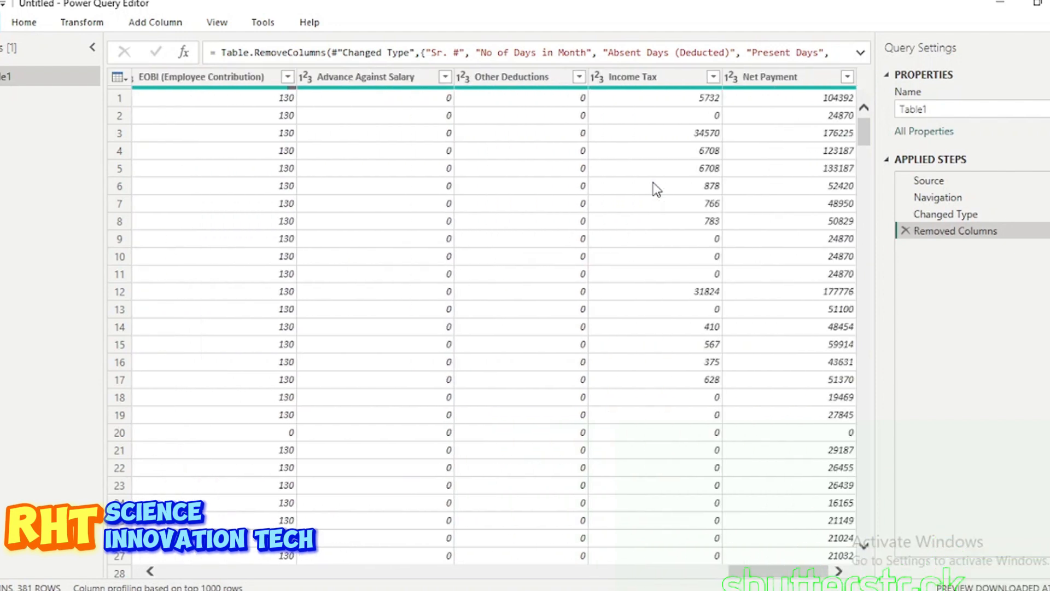
{"action": "scroll", "coordinate": [654, 185], "scroll_direction": "left", "scroll_amount": 6}
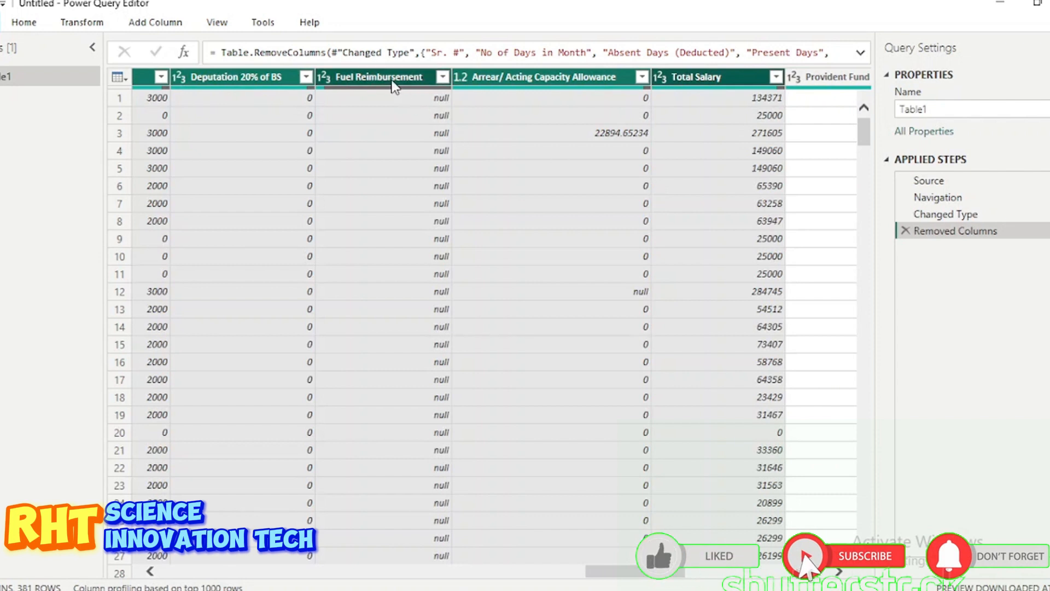
{"action": "right_click", "coordinate": [394, 83]}
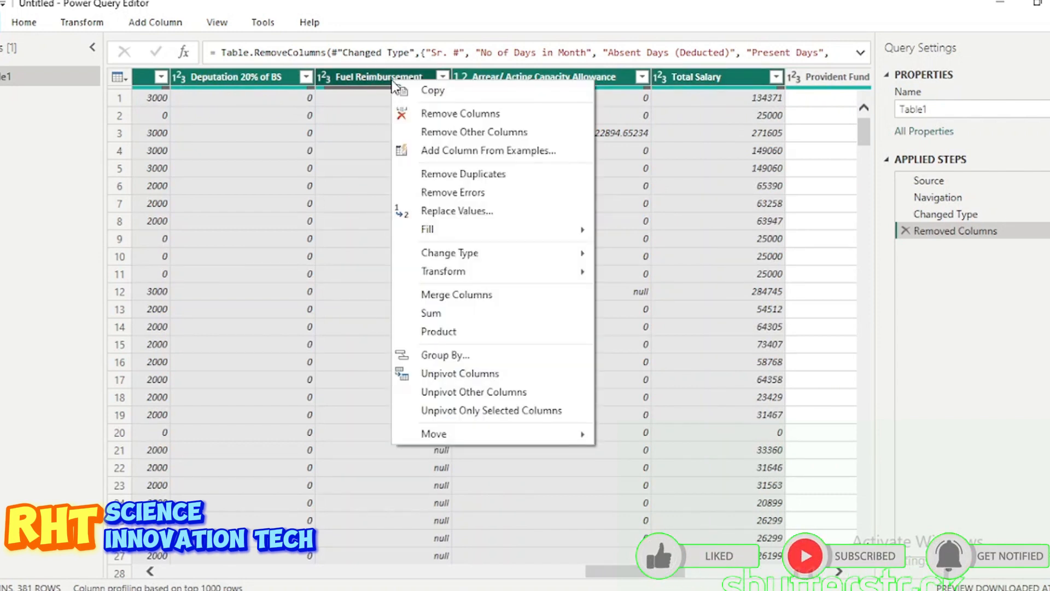
{"action": "left_click", "coordinate": [471, 213]}
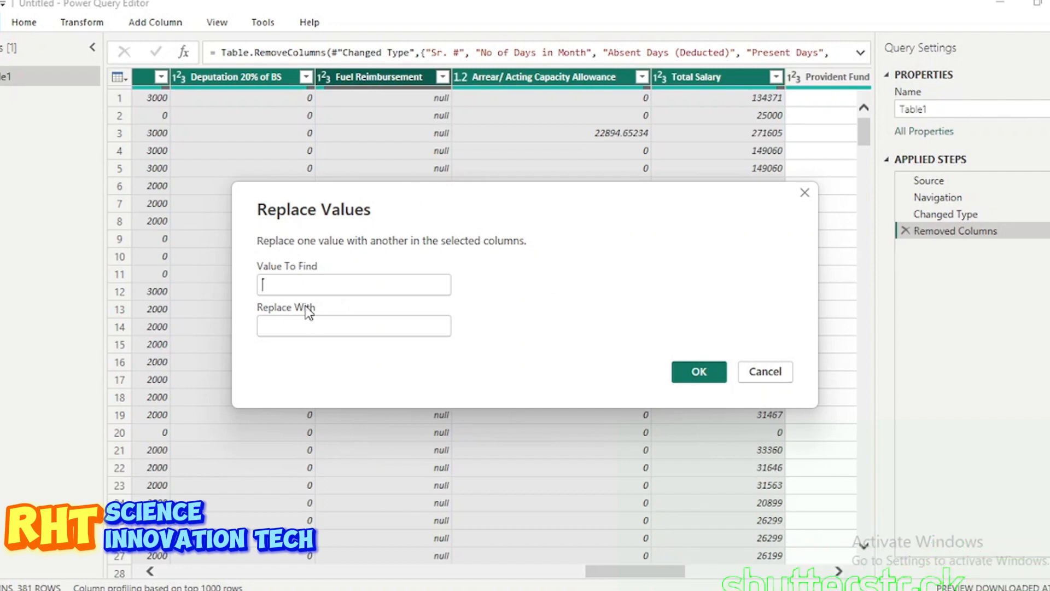
{"action": "type", "text": "N"}
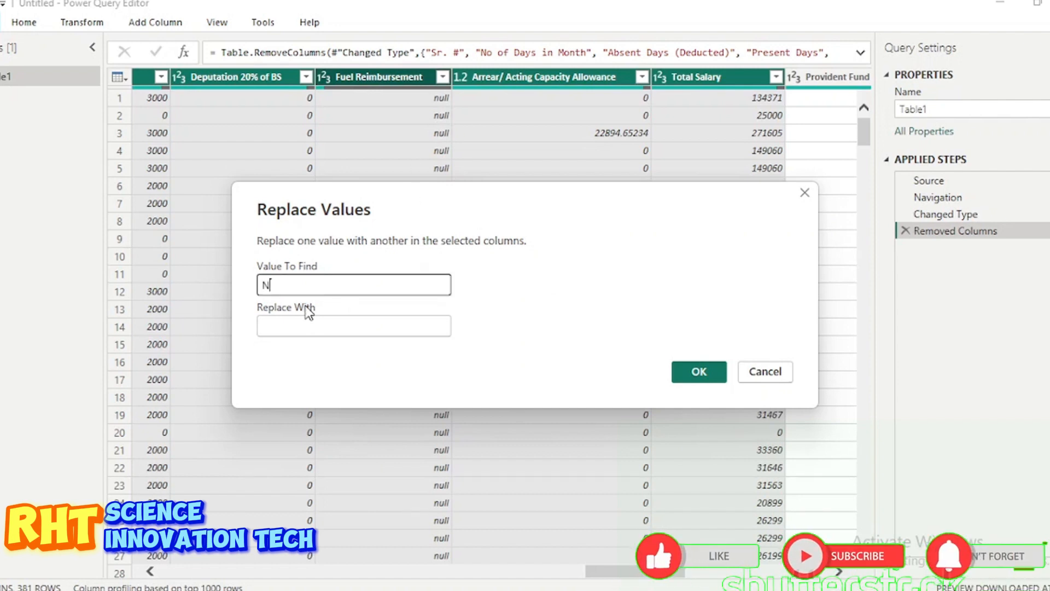
{"action": "key", "text": "BackSpace"}
{"action": "key", "text": "BackSpace"}
{"action": "key", "text": "BackSpace"}
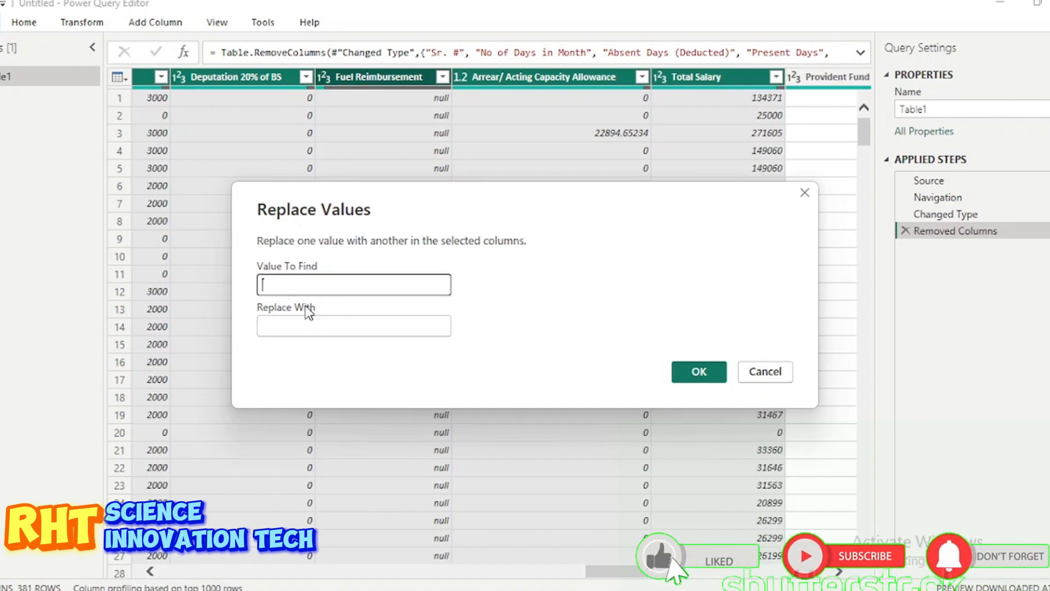
{"action": "type", "text": "null"}
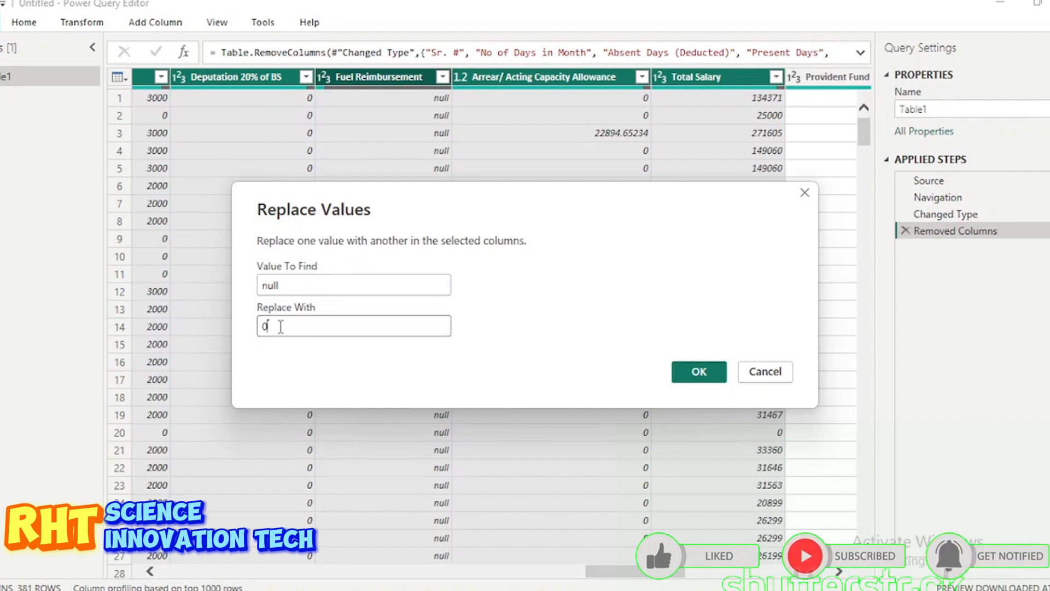
{"action": "left_click", "coordinate": [700, 374]}
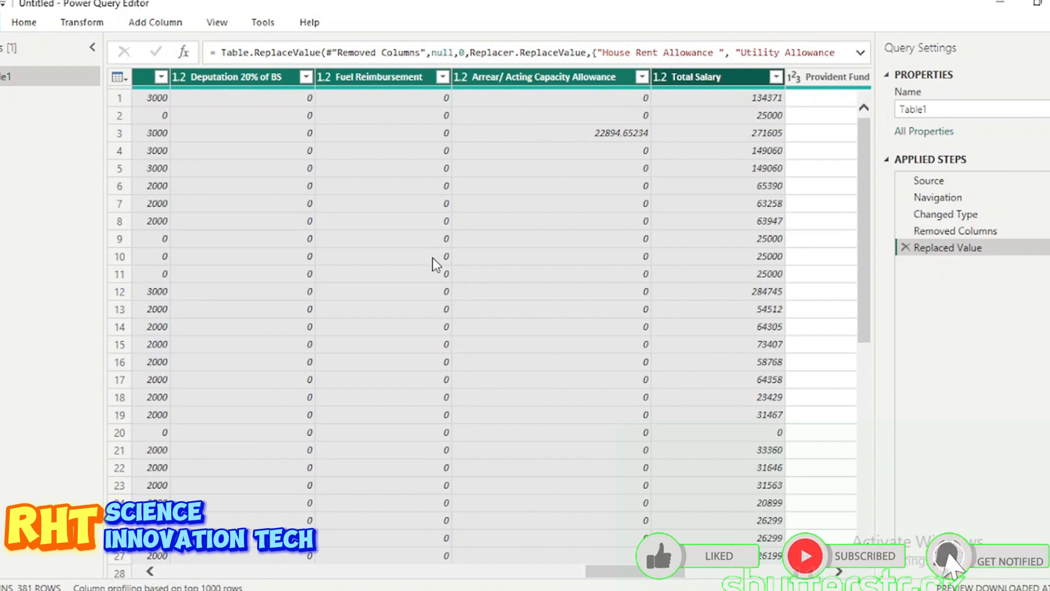
Check the allowance and salary columns of Table1 for remaining null values.
{"action": "scroll", "coordinate": [436, 264], "scroll_direction": "left", "scroll_amount": 5}
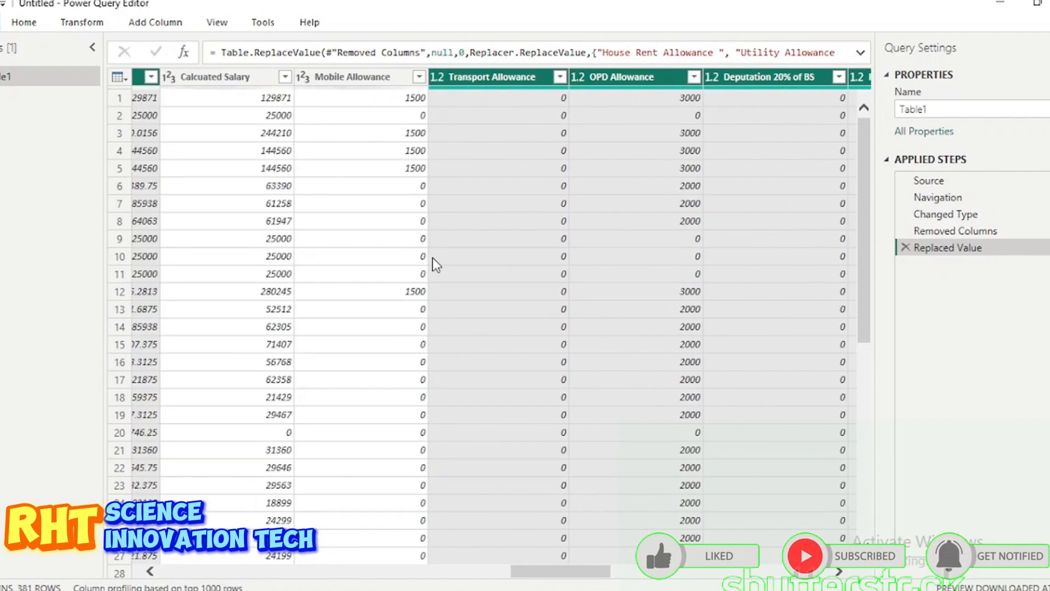
{"action": "scroll", "coordinate": [436, 265], "scroll_direction": "left", "scroll_amount": 5}
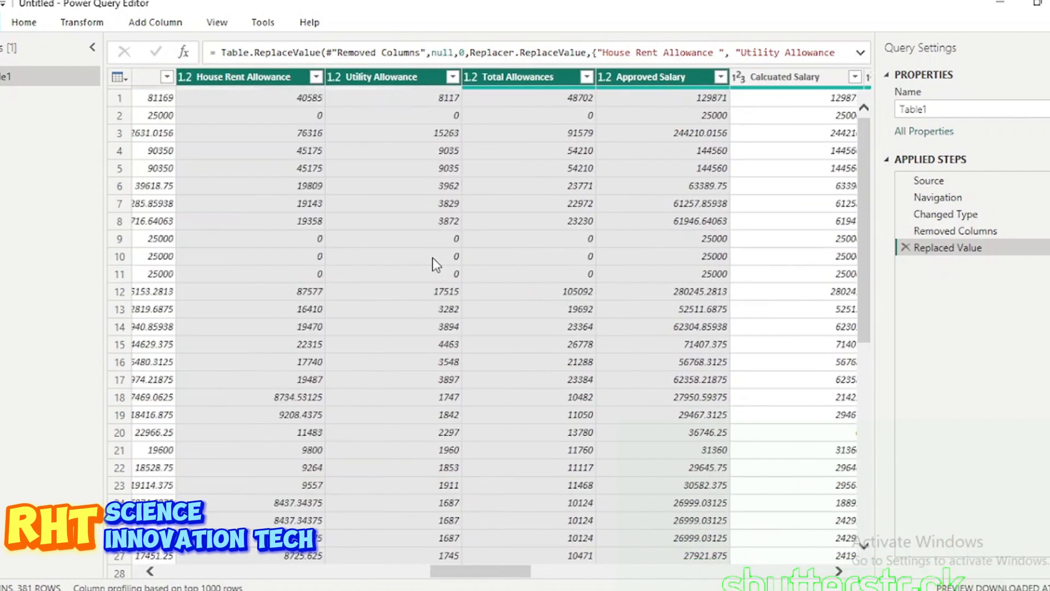
{"action": "scroll", "coordinate": [436, 265], "scroll_direction": "left", "scroll_amount": 5}
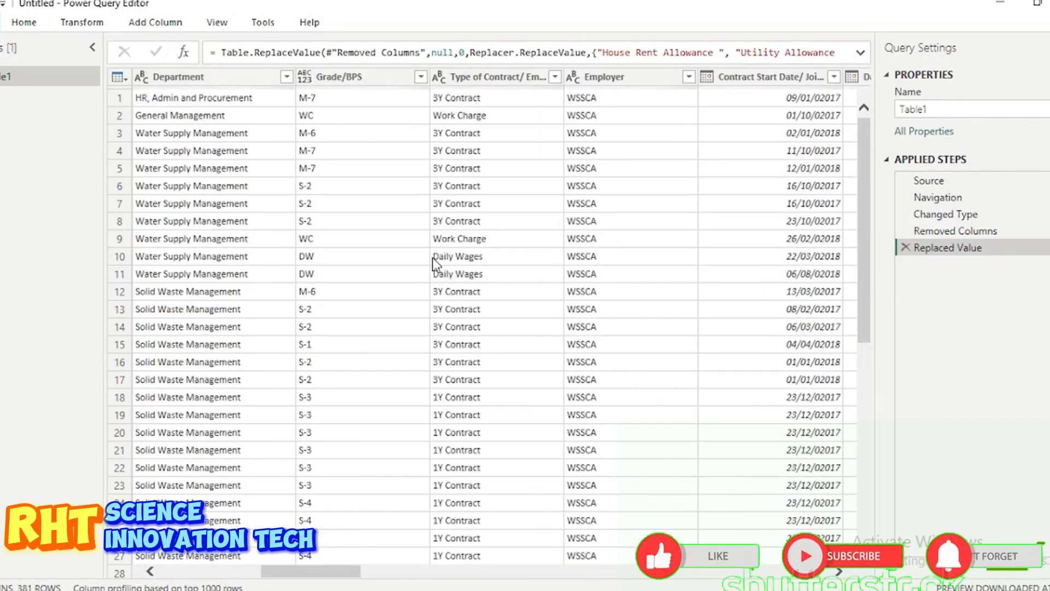
{"action": "scroll", "coordinate": [433, 259], "scroll_direction": "right", "scroll_amount": 10}
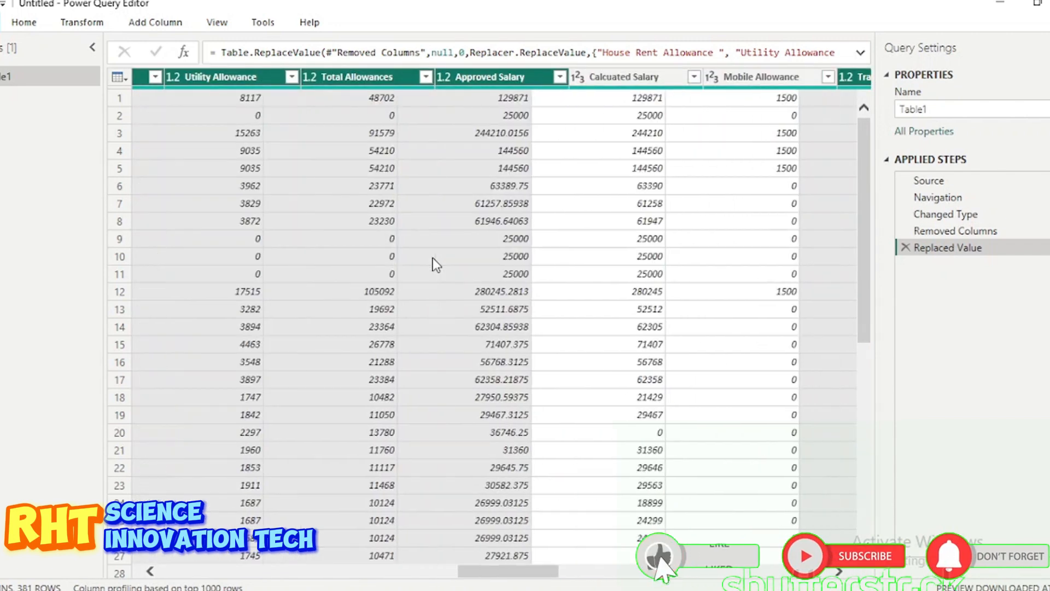
{"action": "scroll", "coordinate": [432, 262], "scroll_direction": "right", "scroll_amount": 5}
Turn on column distribution in the data preview.
{"action": "left_click", "coordinate": [82, 22]}
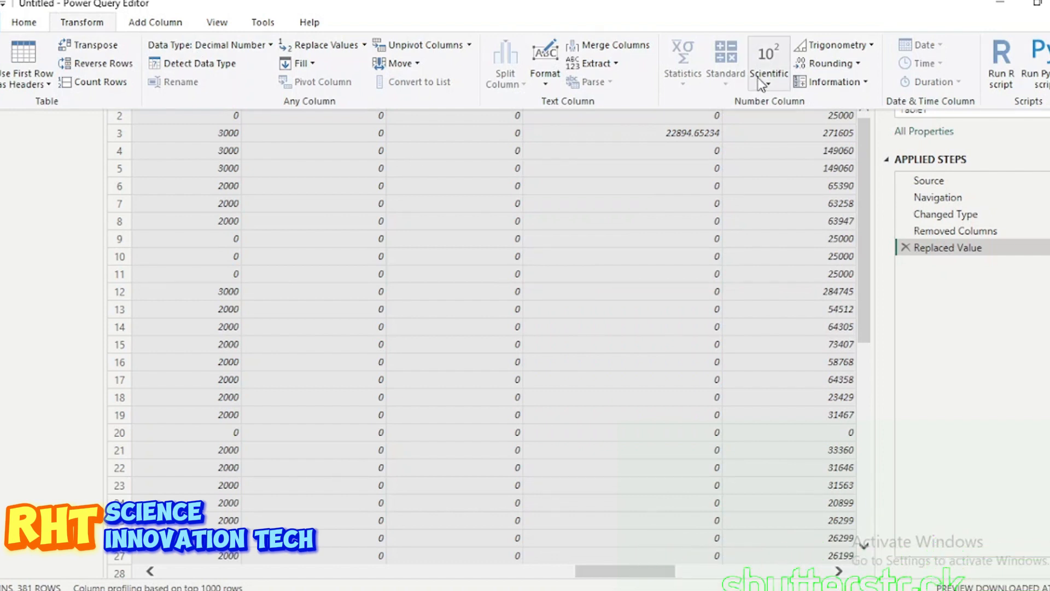
{"action": "left_click", "coordinate": [152, 23]}
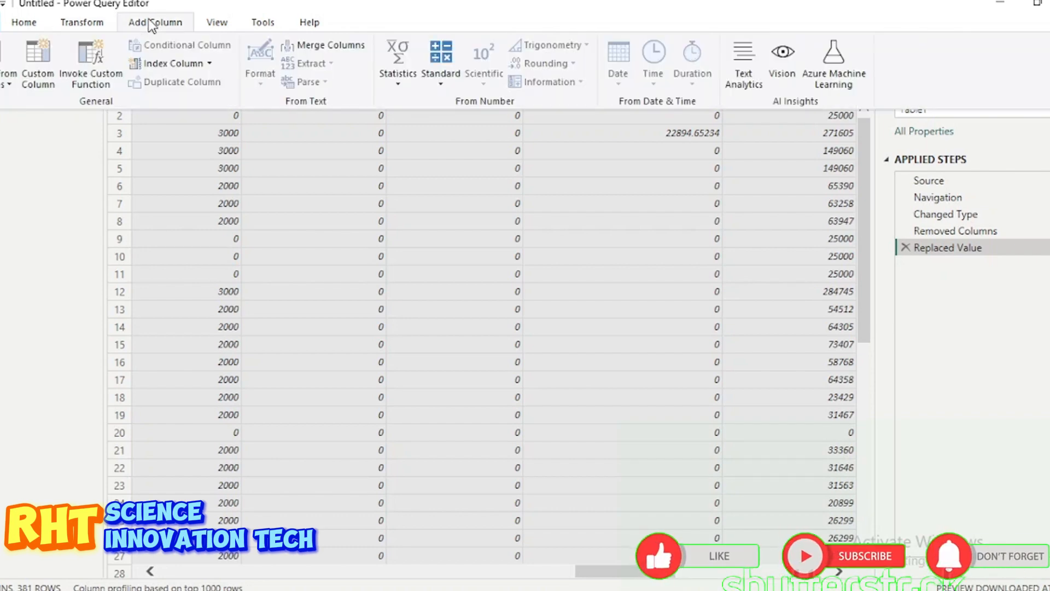
{"action": "left_click", "coordinate": [77, 23]}
{"action": "left_click", "coordinate": [21, 23]}
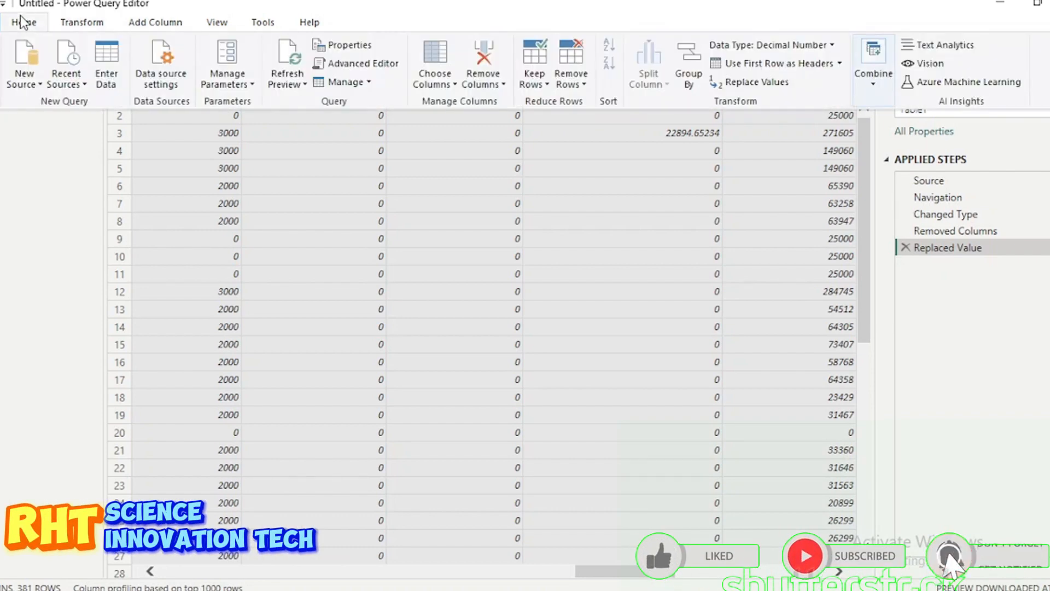
{"action": "left_click", "coordinate": [217, 22]}
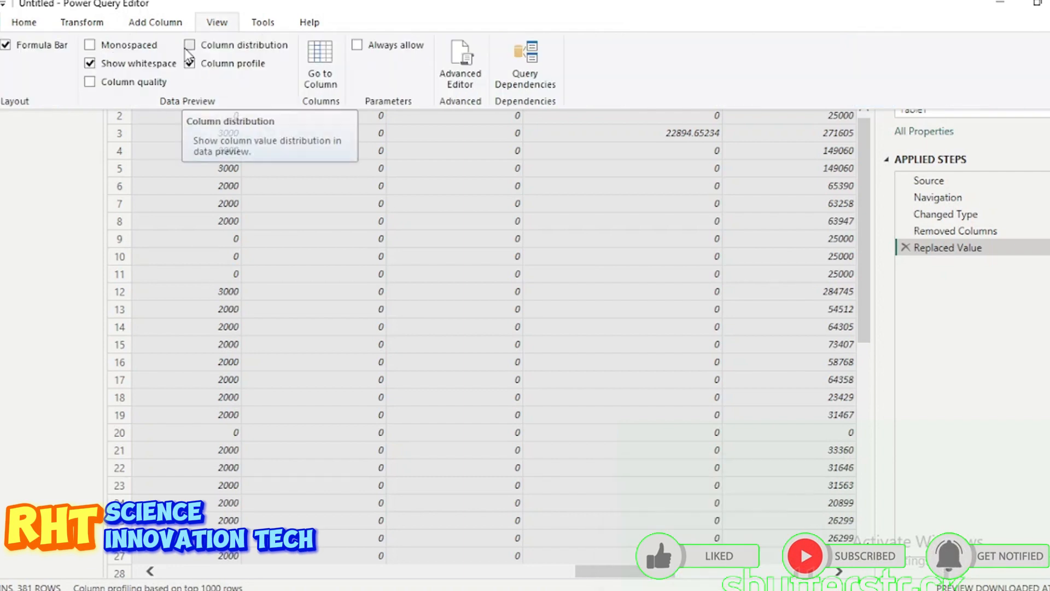
{"action": "left_click", "coordinate": [181, 42]}
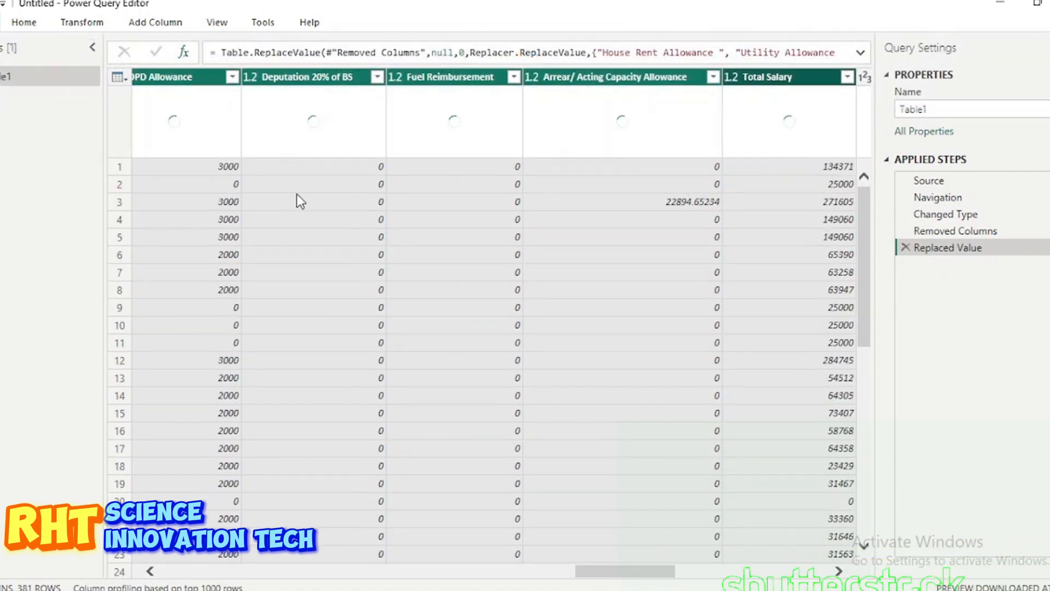
Examine the distinct and unique value distributions across the employee, salary, allowance and deduction columns.
{"action": "scroll", "coordinate": [296, 194], "scroll_direction": "left", "scroll_amount": 3}
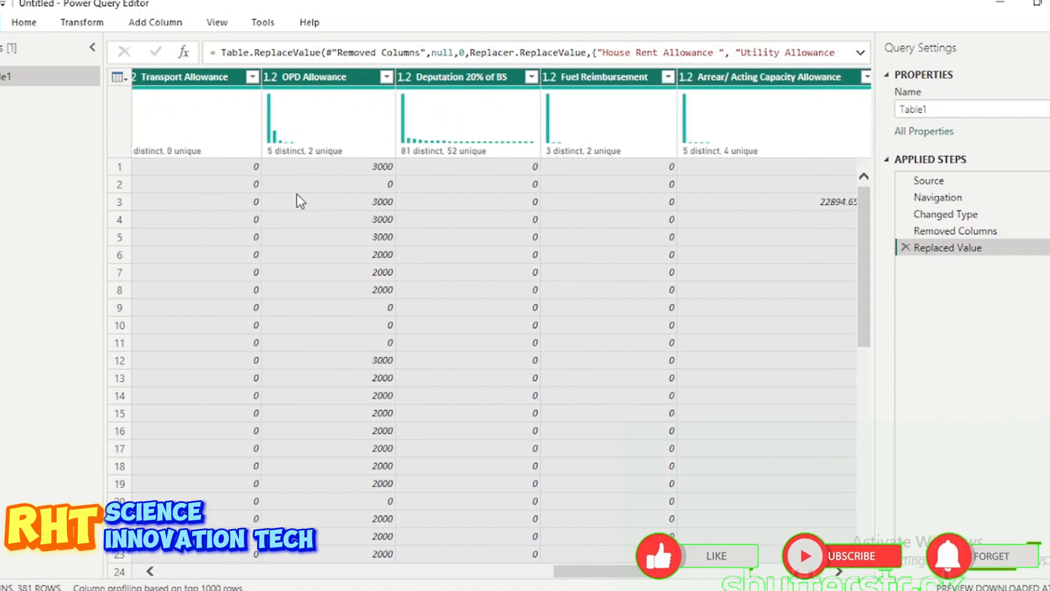
{"action": "scroll", "coordinate": [296, 194], "scroll_direction": "left", "scroll_amount": 3}
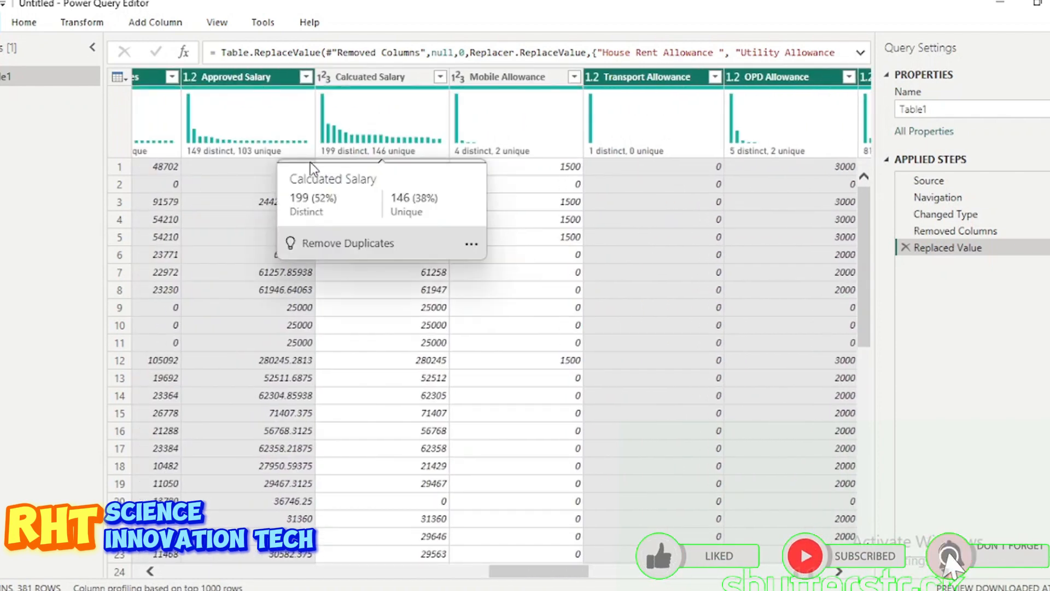
{"action": "scroll", "coordinate": [311, 162], "scroll_direction": "left", "scroll_amount": 5}
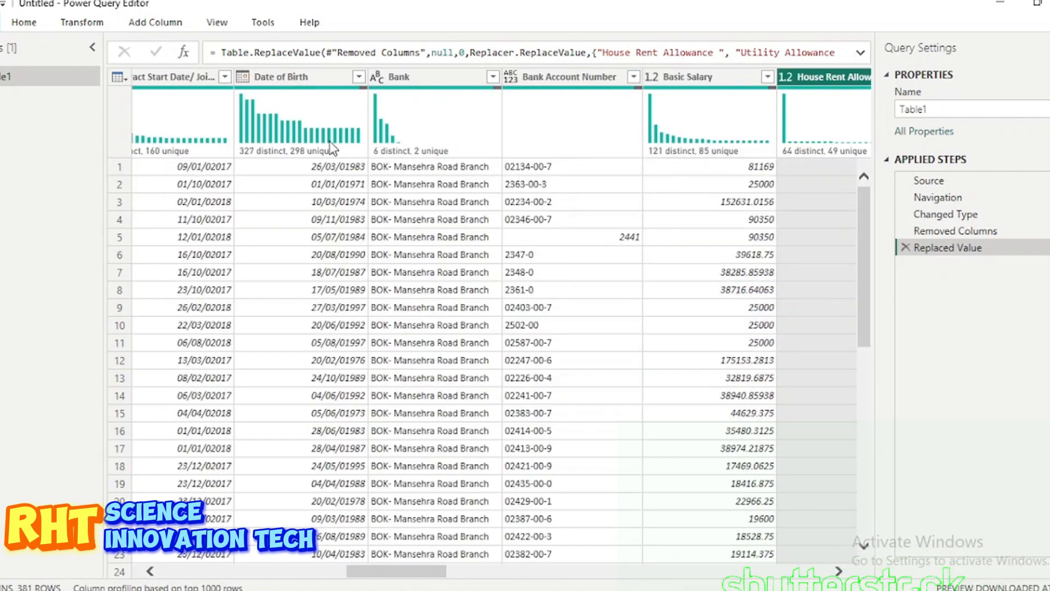
{"action": "mouse_move", "coordinate": [332, 149]}
{"action": "scroll", "coordinate": [494, 167], "scroll_direction": "right", "scroll_amount": 5}
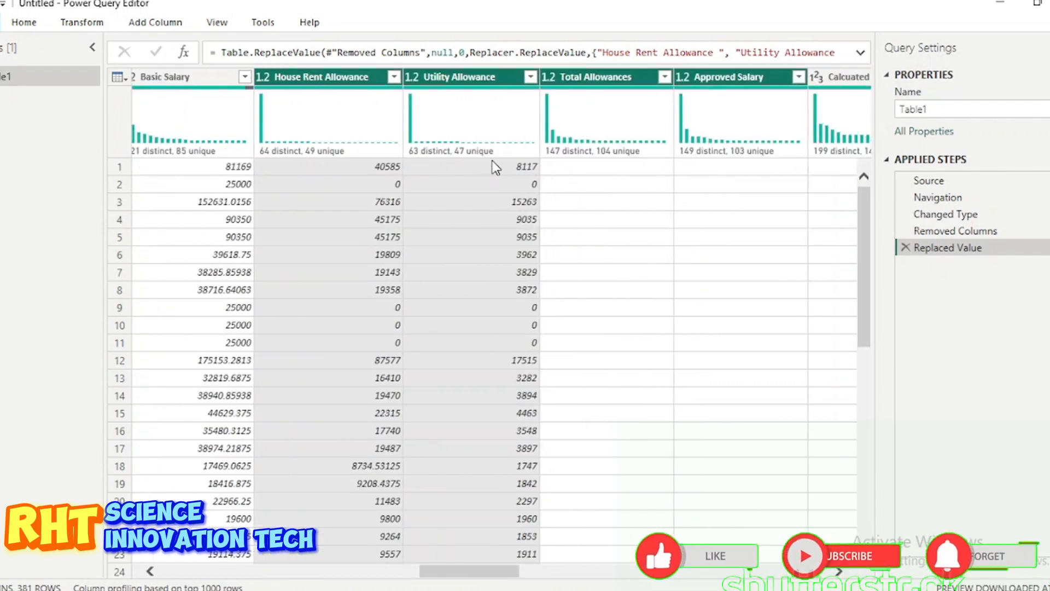
{"action": "scroll", "coordinate": [495, 167], "scroll_direction": "right", "scroll_amount": 6}
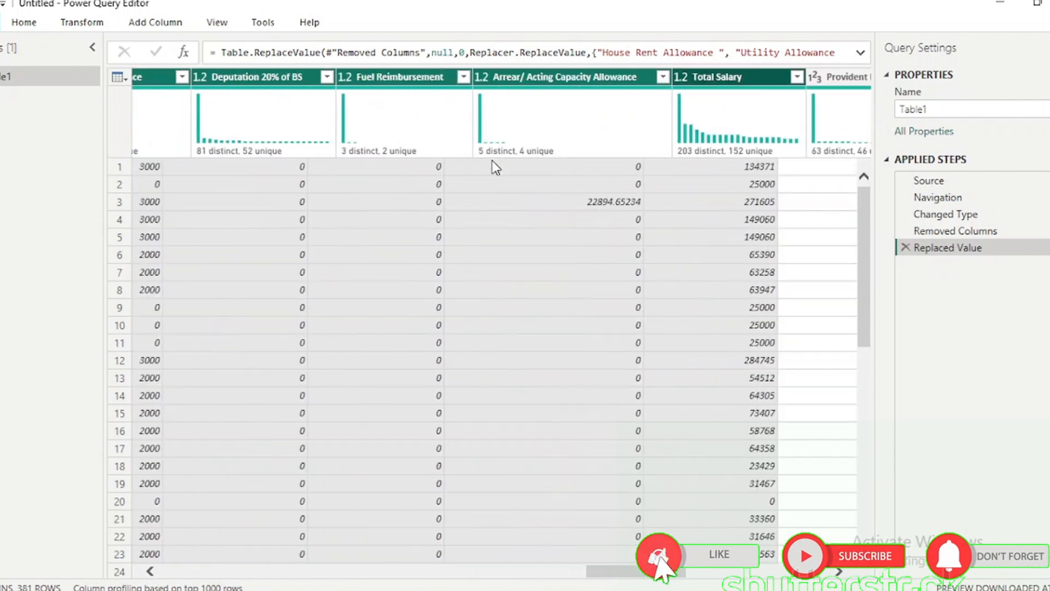
{"action": "scroll", "coordinate": [495, 166], "scroll_direction": "right", "scroll_amount": 8}
Turn on the monospaced font and column quality in the data preview.
{"action": "left_click", "coordinate": [217, 22]}
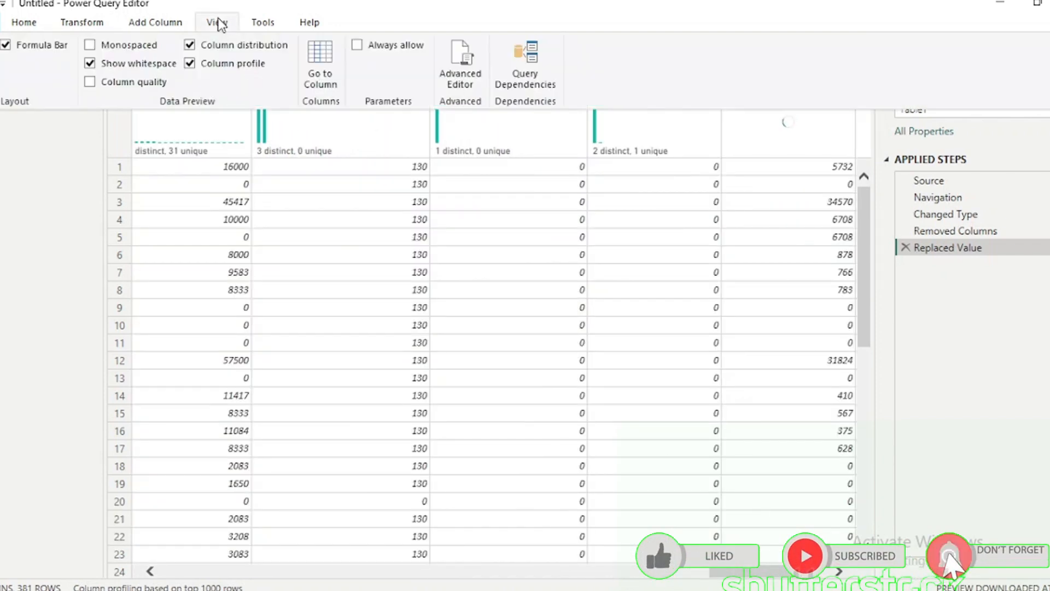
{"action": "left_click", "coordinate": [89, 46]}
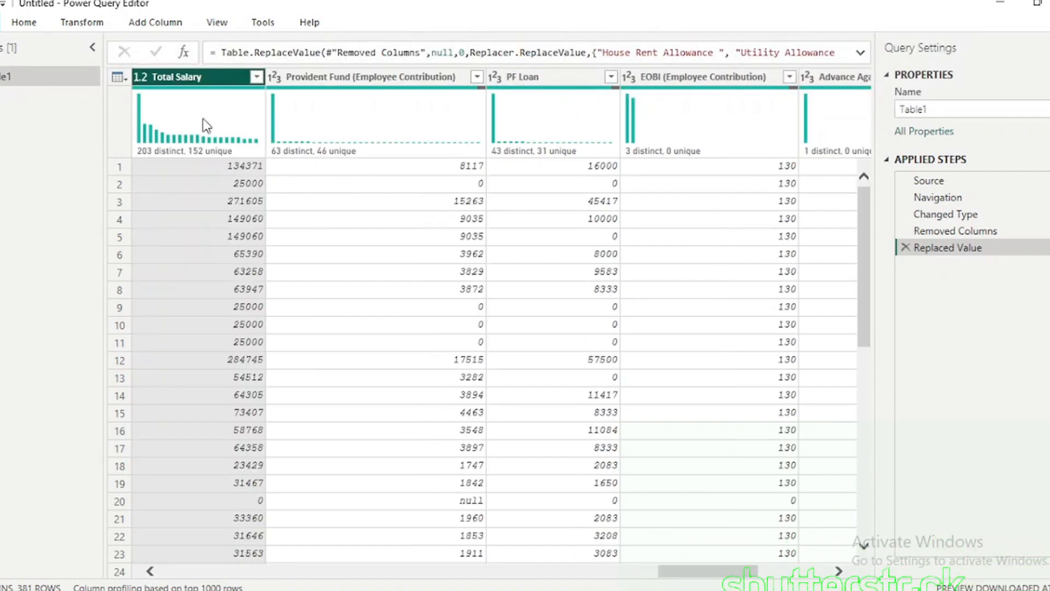
{"action": "left_click", "coordinate": [226, 24]}
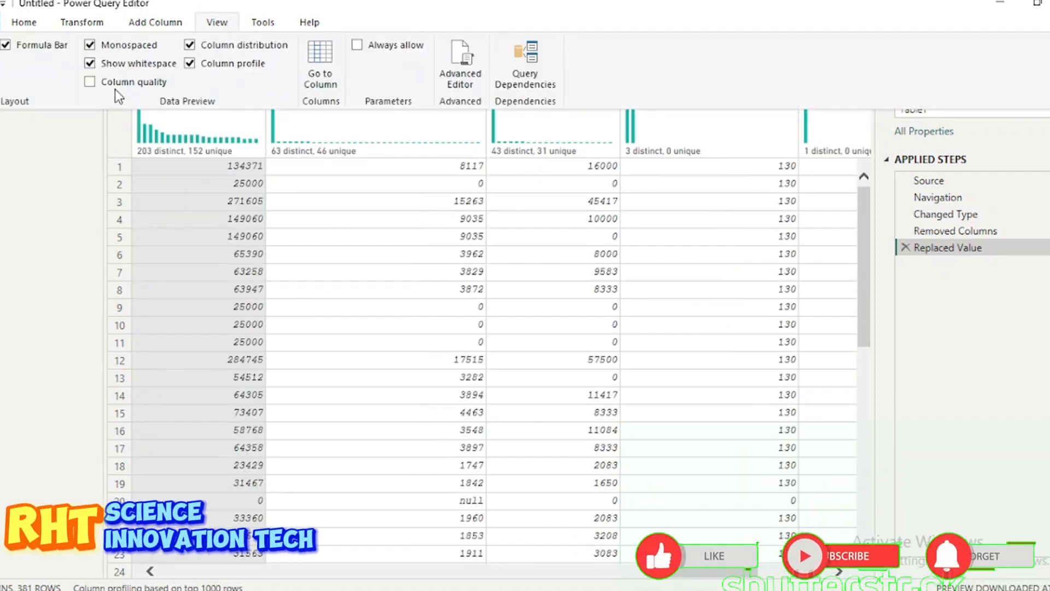
{"action": "left_click", "coordinate": [90, 81]}
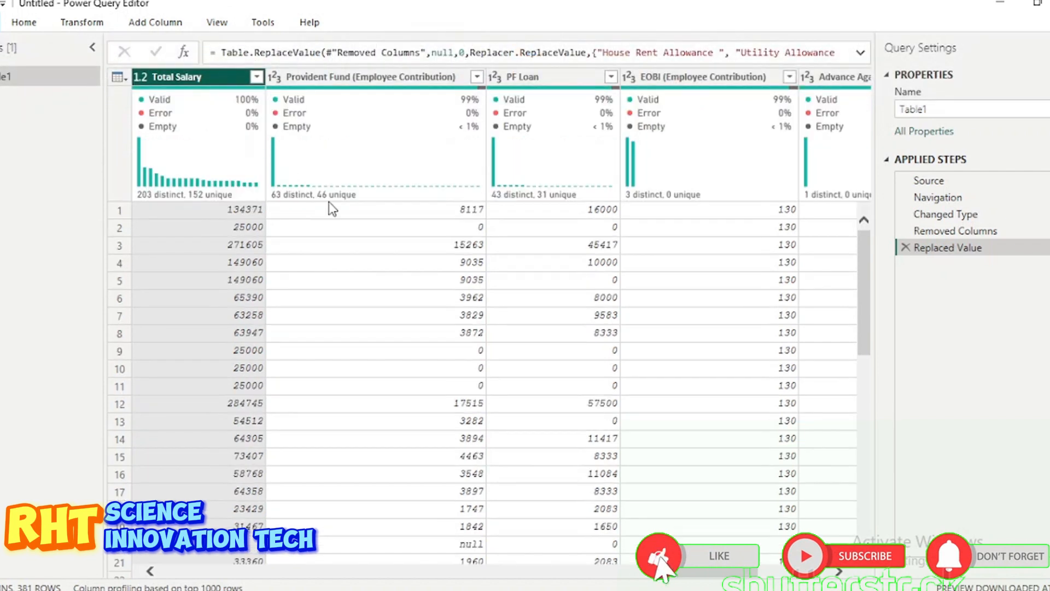
Turn off the monospaced font and column distribution, and view the column quality details of Total Salary.
{"action": "left_click", "coordinate": [230, 26]}
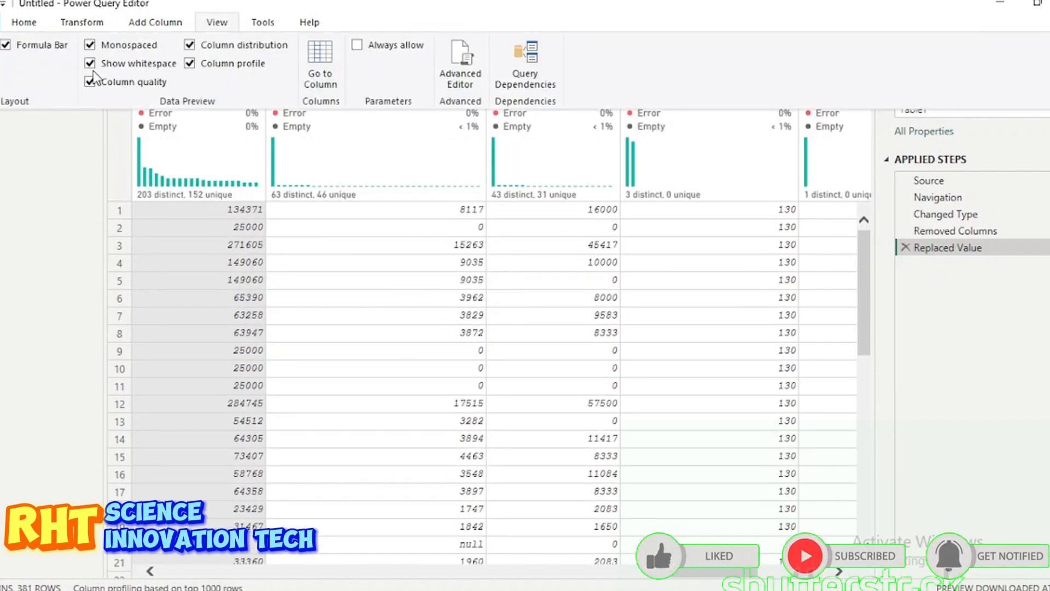
{"action": "left_click", "coordinate": [88, 47]}
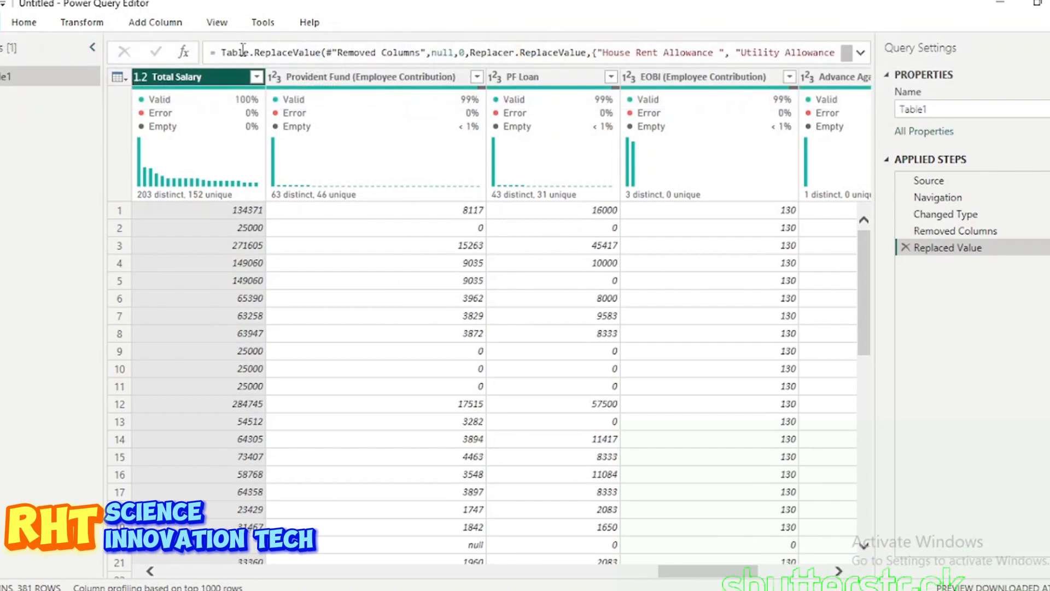
{"action": "left_click", "coordinate": [207, 18]}
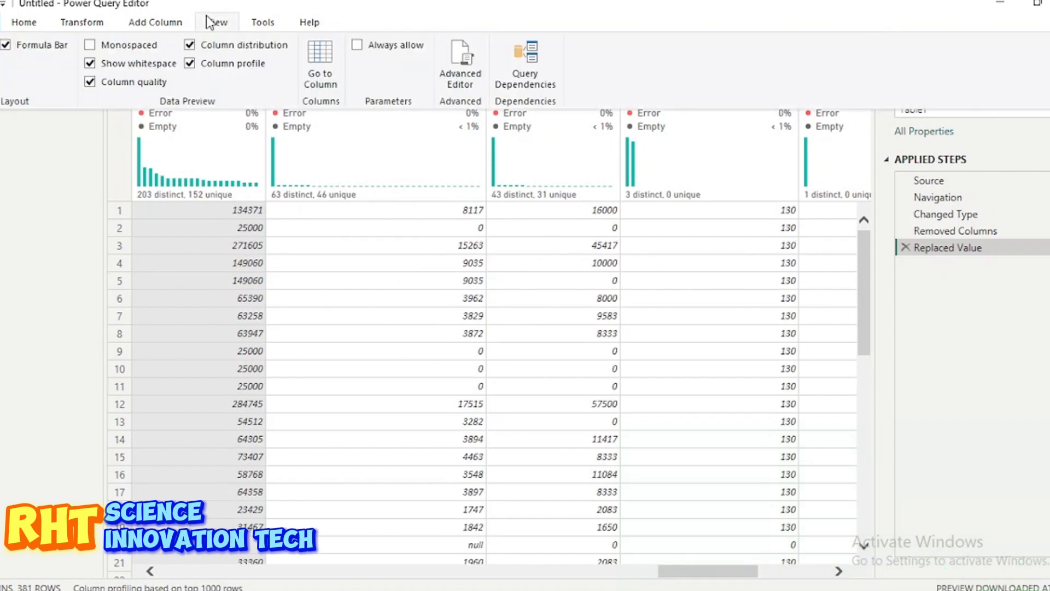
{"action": "left_click", "coordinate": [189, 46]}
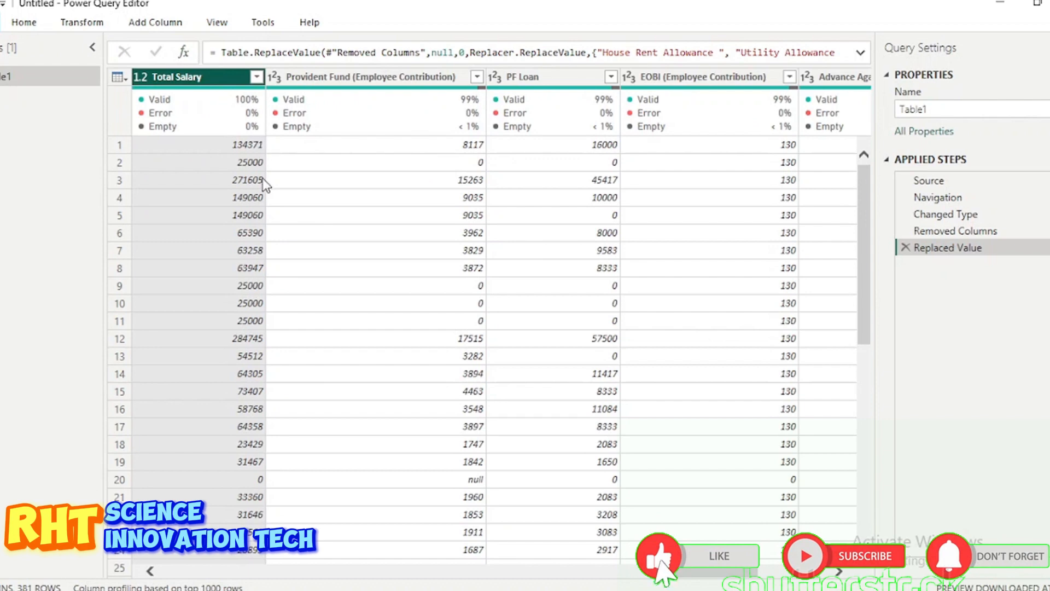
{"action": "mouse_move", "coordinate": [178, 107]}
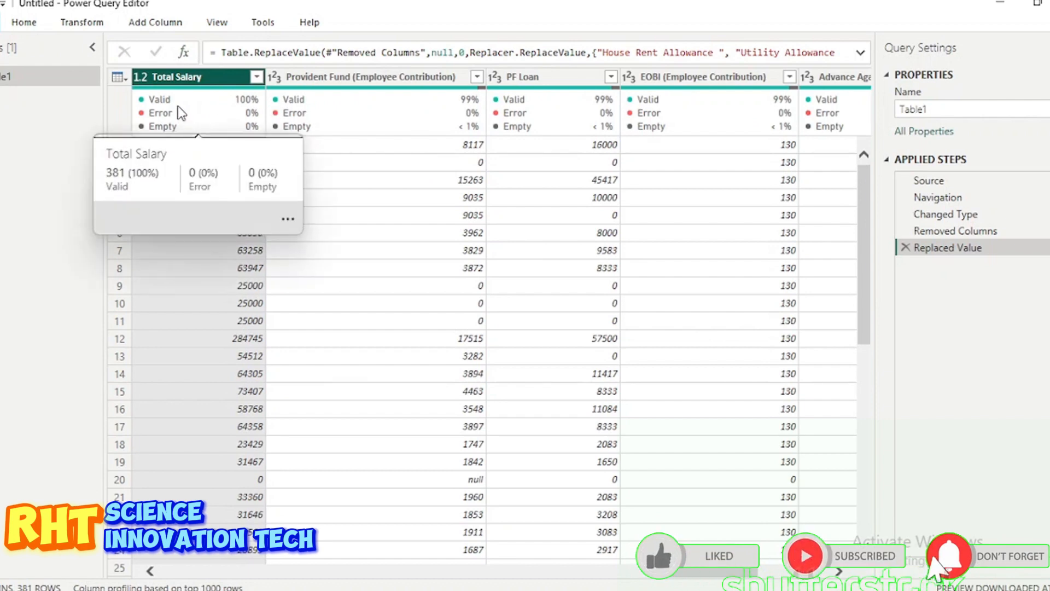
Examine the column quality from Total Salary back to the employee columns, including the quality details of CNIC #.
{"action": "scroll", "coordinate": [408, 262], "scroll_direction": "left", "scroll_amount": 5}
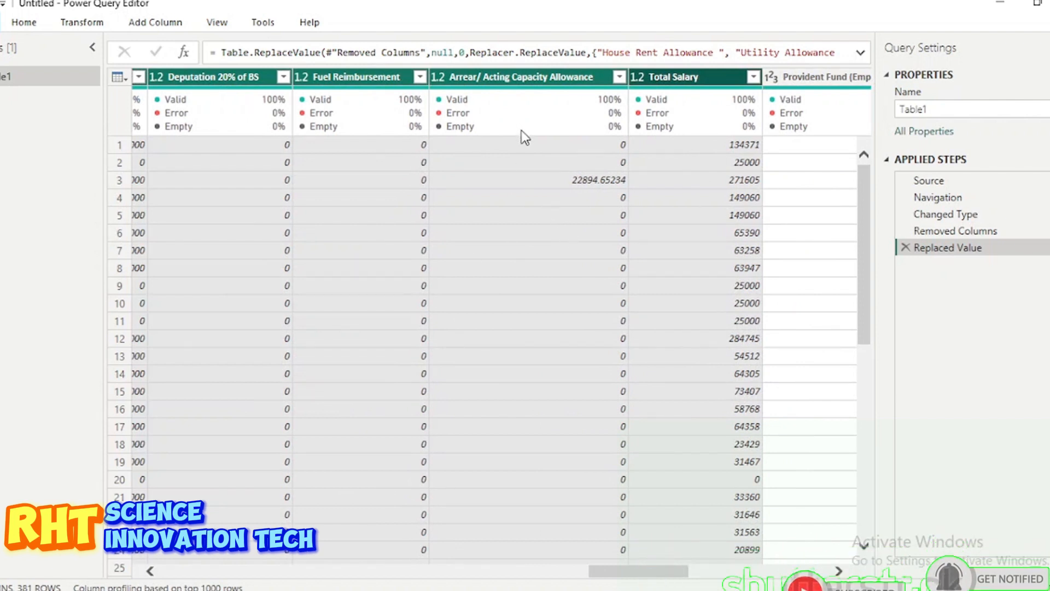
{"action": "mouse_move", "coordinate": [465, 113]}
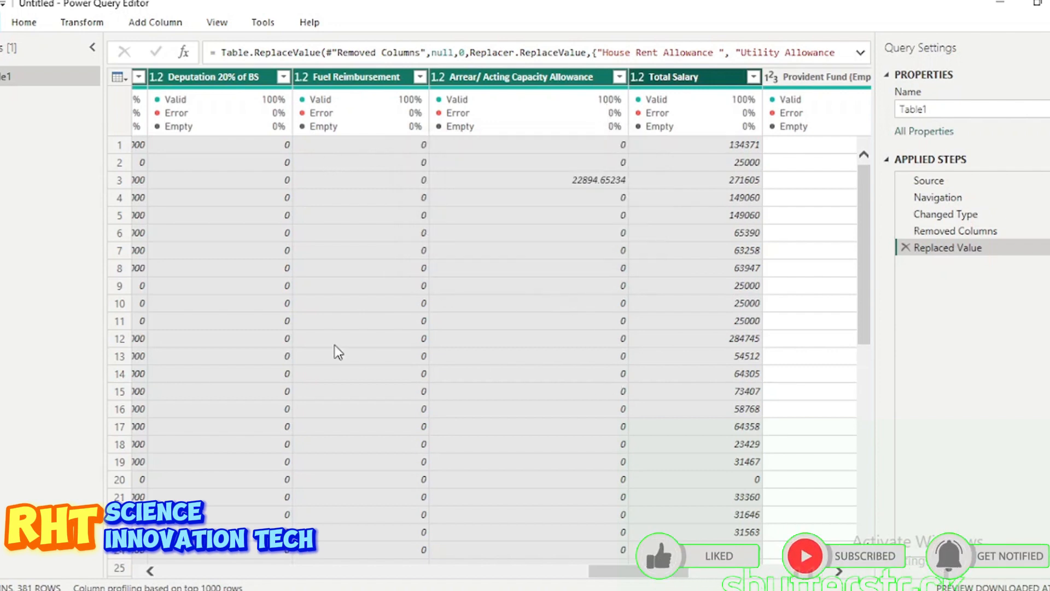
{"action": "scroll", "coordinate": [336, 352], "scroll_direction": "left", "scroll_amount": 3}
{"action": "scroll", "coordinate": [336, 352], "scroll_direction": "left", "scroll_amount": 10}
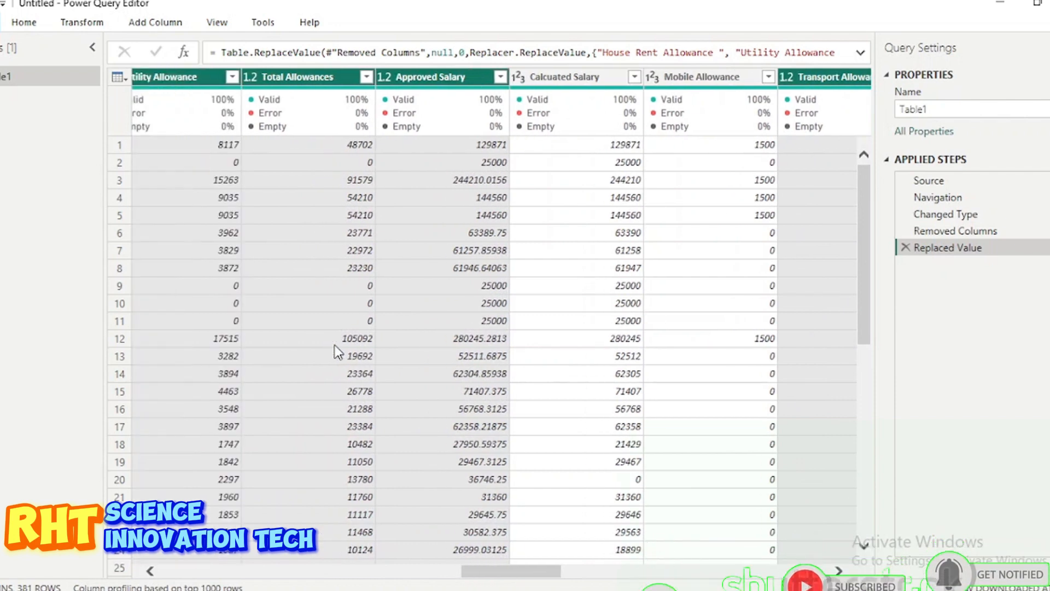
{"action": "scroll", "coordinate": [335, 350], "scroll_direction": "left", "scroll_amount": 4}
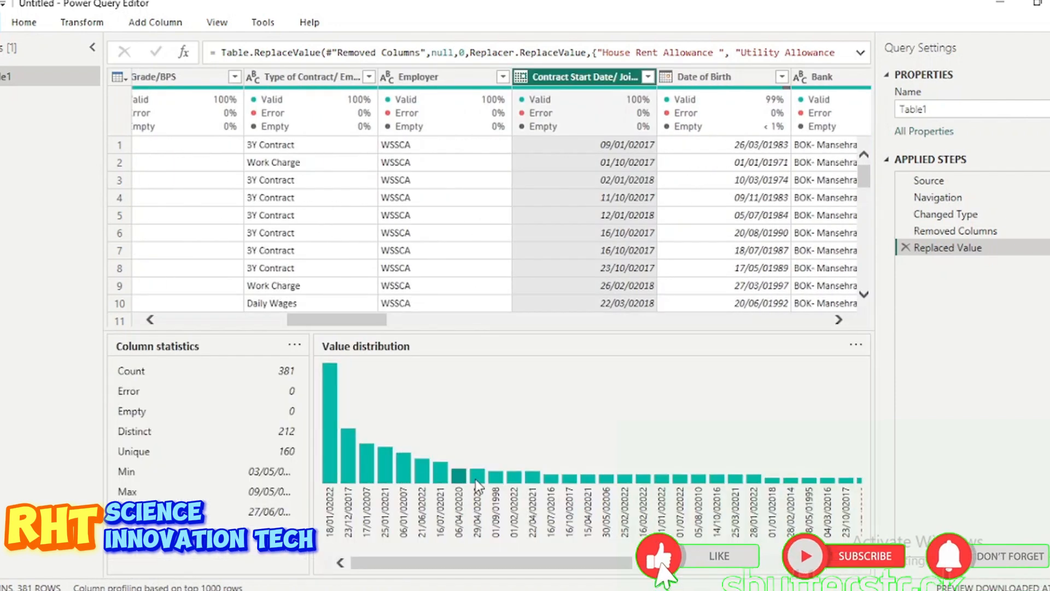
{"action": "scroll", "coordinate": [313, 206], "scroll_direction": "left", "scroll_amount": 5}
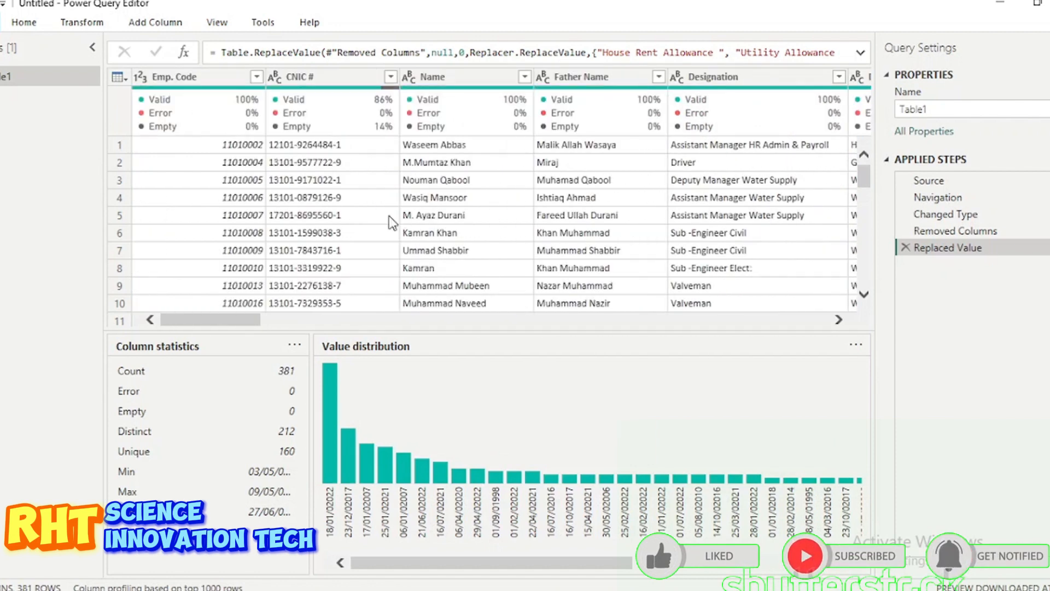
{"action": "mouse_move", "coordinate": [320, 104]}
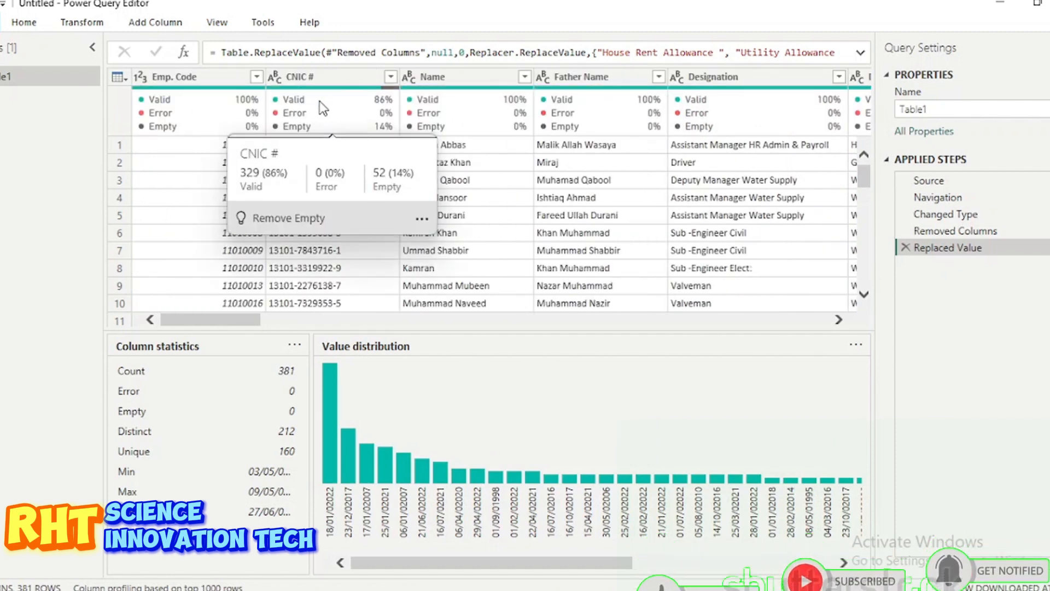
Round up the values of the Arrear/ Acting Capacity Allowance column.
{"action": "left_click", "coordinate": [88, 24]}
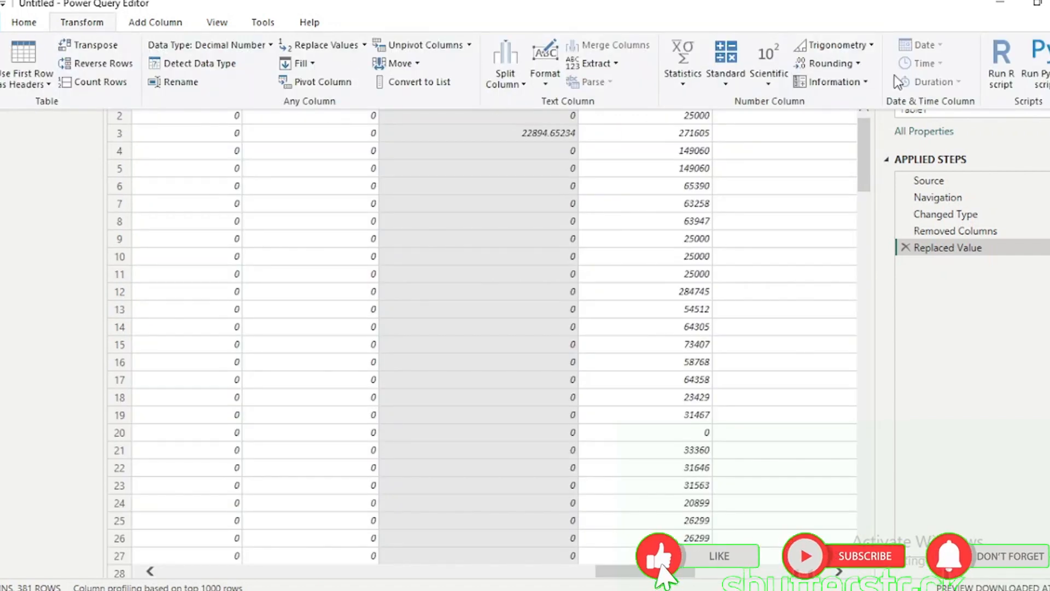
{"action": "left_click", "coordinate": [857, 64]}
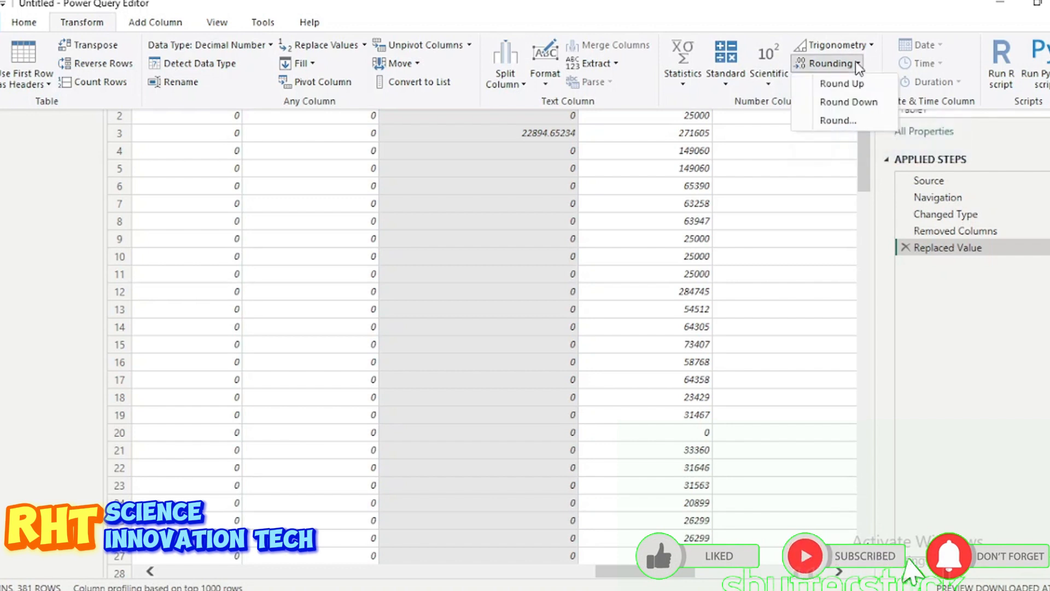
{"action": "left_click", "coordinate": [862, 84]}
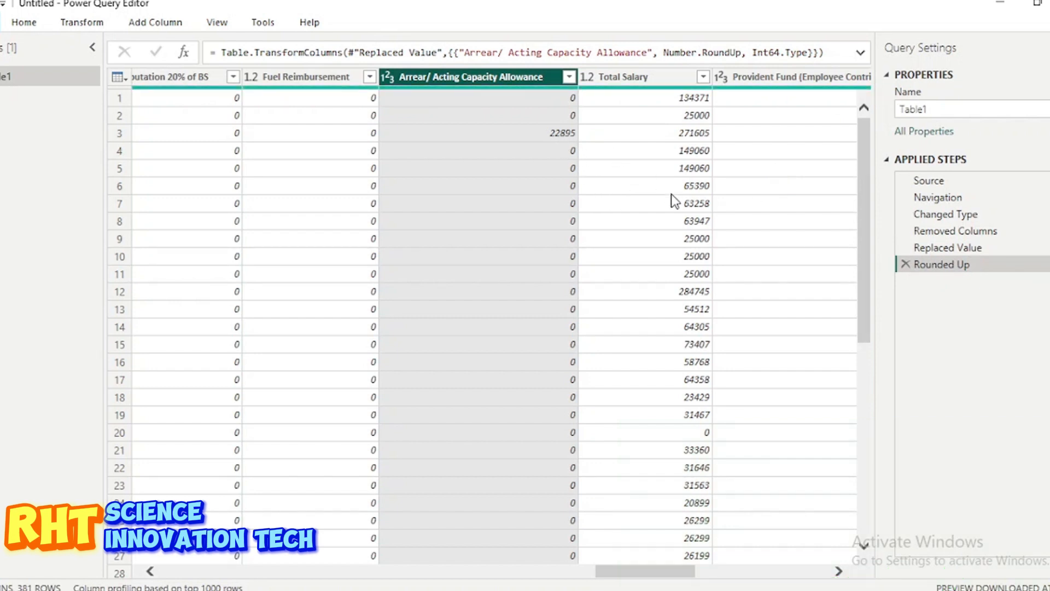
Round up the other salary and deduction columns, including Basic Salary, House Rent Allowance, Approved Salary, Total Salary and Income Tax.
{"action": "scroll", "coordinate": [672, 195], "scroll_direction": "right", "scroll_amount": 6}
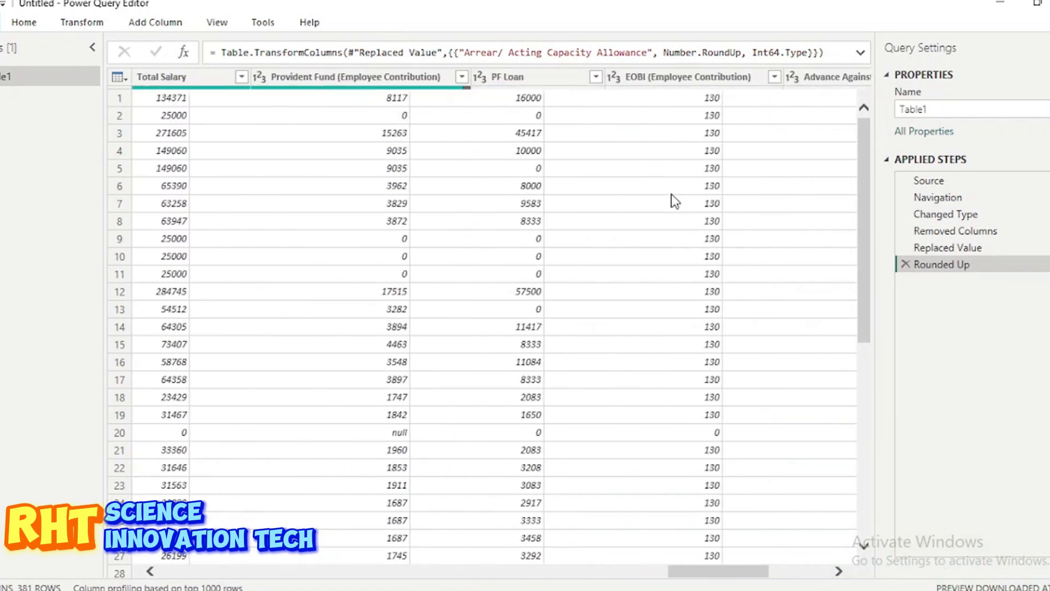
{"action": "scroll", "coordinate": [671, 193], "scroll_direction": "right", "scroll_amount": 6}
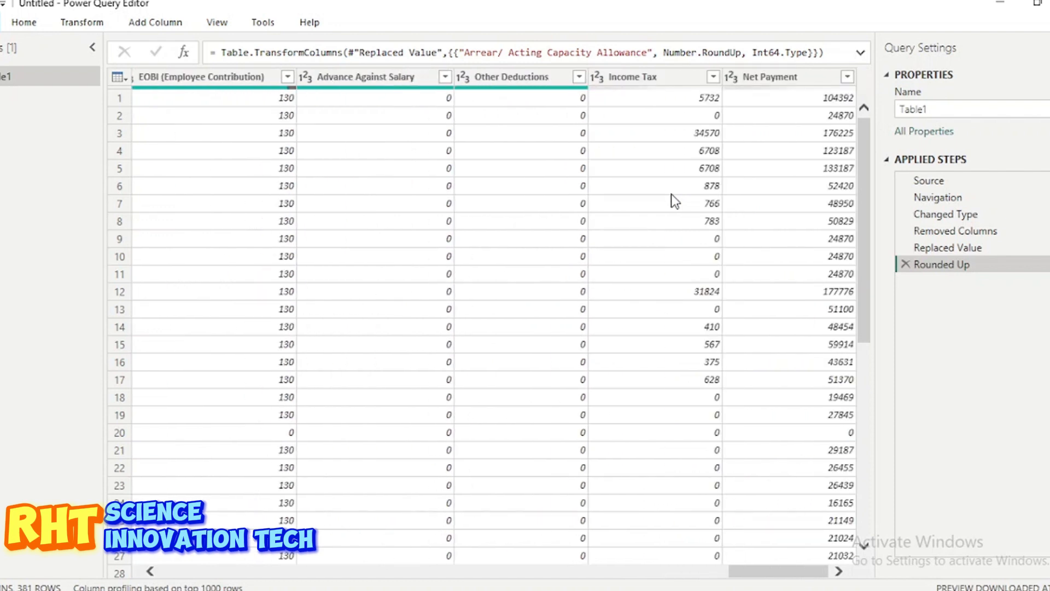
{"action": "scroll", "coordinate": [671, 194], "scroll_direction": "left", "scroll_amount": 15}
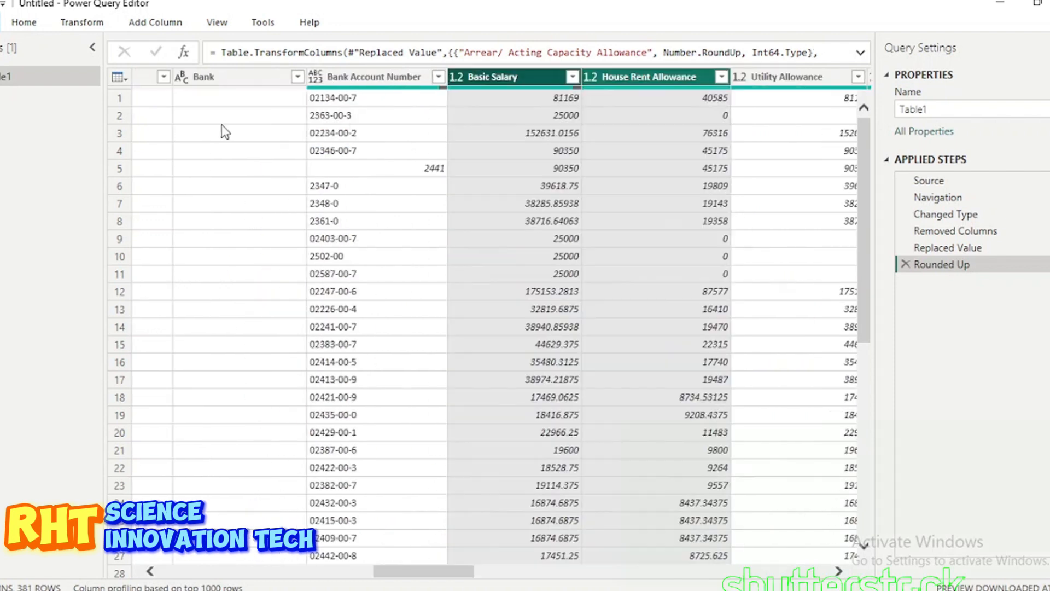
{"action": "scroll", "coordinate": [412, 148], "scroll_direction": "right", "scroll_amount": 5}
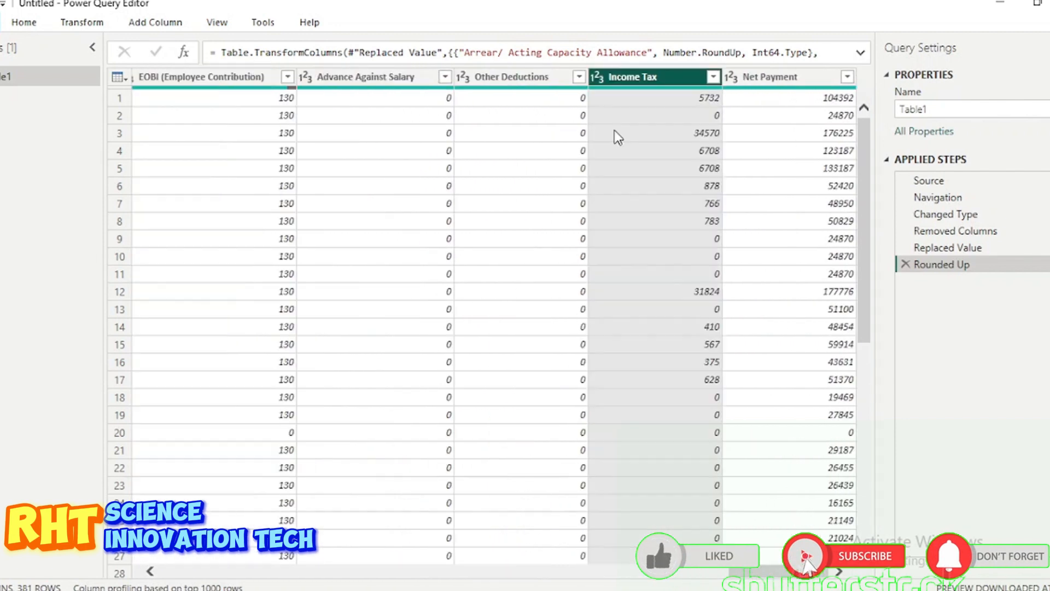
{"action": "left_click", "coordinate": [73, 25]}
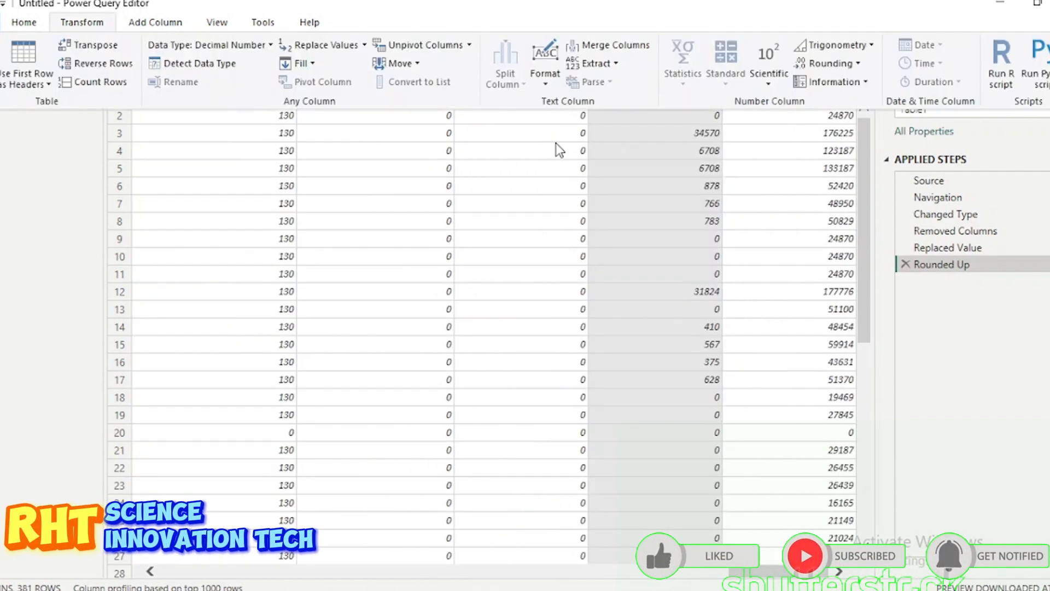
{"action": "left_click", "coordinate": [854, 65]}
{"action": "left_click", "coordinate": [858, 88]}
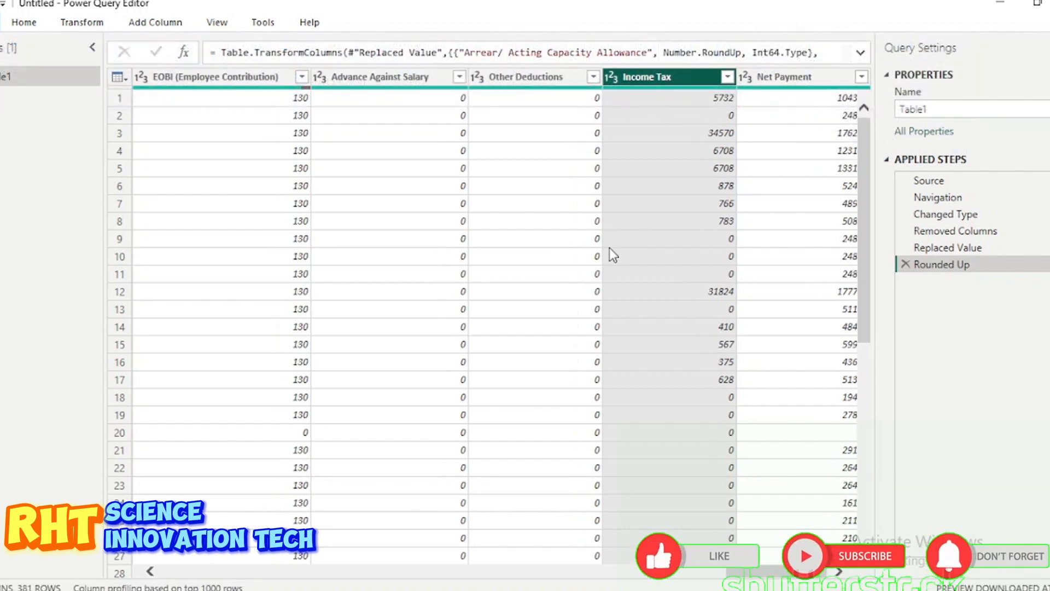
Review the rounded columns back to Emp. Code, close the query editor and apply the changes to the Power BI Desktop report.
{"action": "scroll", "coordinate": [523, 257], "scroll_direction": "left", "scroll_amount": 5}
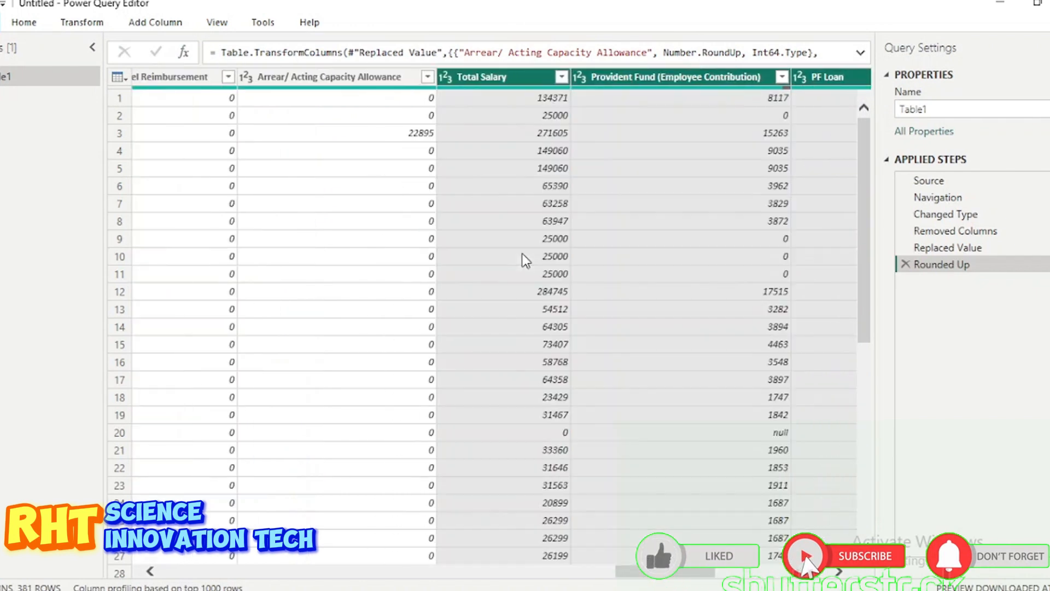
{"action": "scroll", "coordinate": [523, 259], "scroll_direction": "left", "scroll_amount": 8}
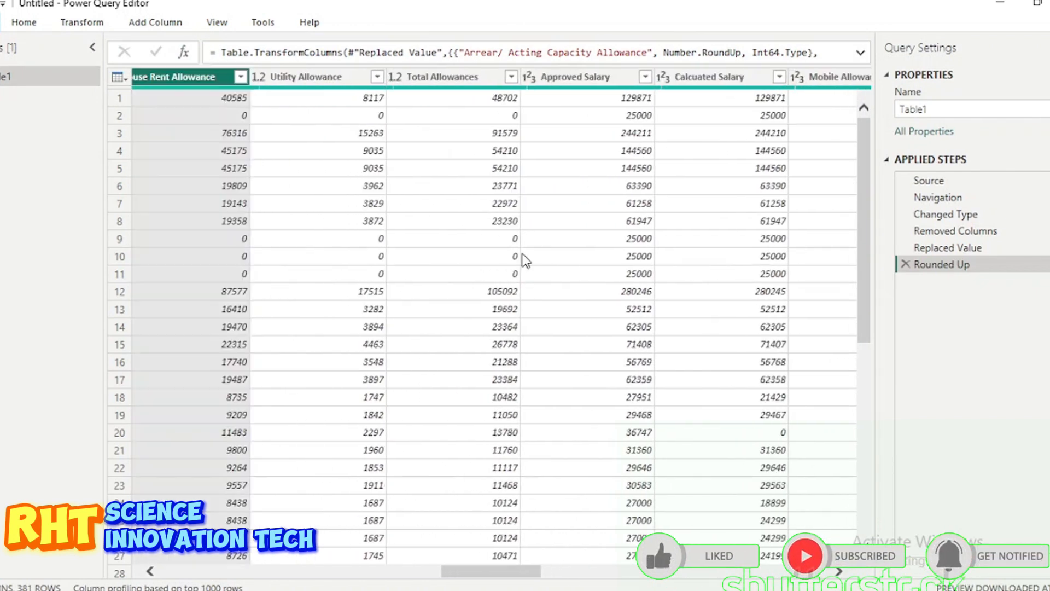
{"action": "scroll", "coordinate": [523, 260], "scroll_direction": "left", "scroll_amount": 10}
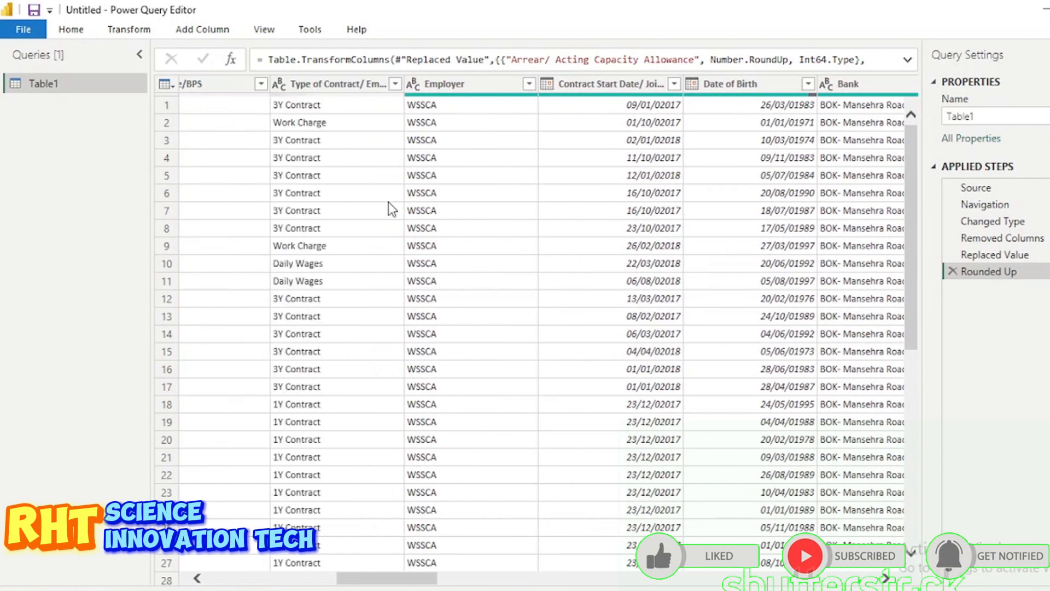
{"action": "scroll", "coordinate": [389, 205], "scroll_direction": "left", "scroll_amount": 5}
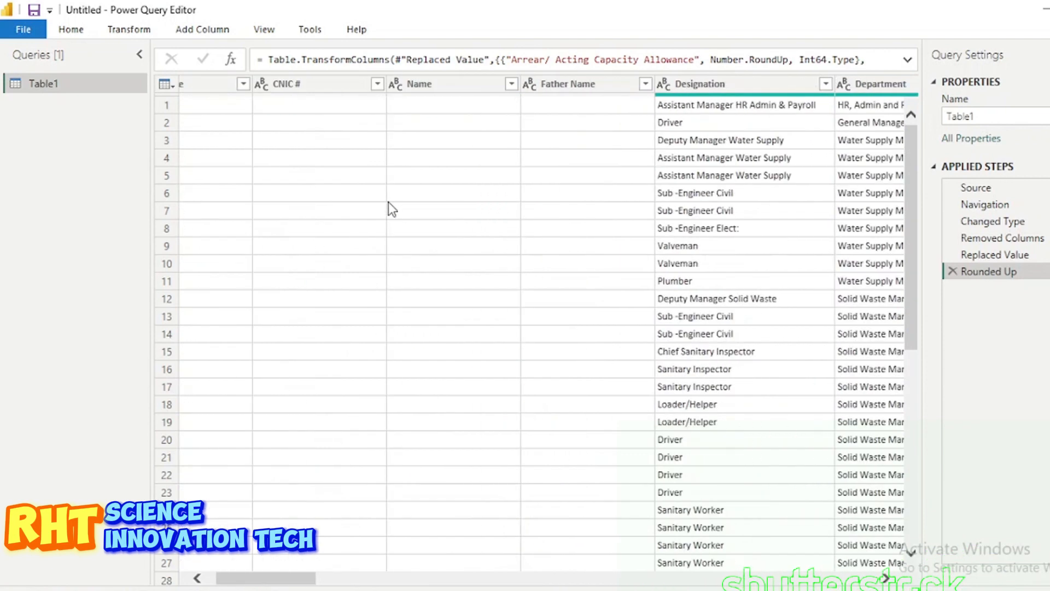
{"action": "scroll", "coordinate": [392, 208], "scroll_direction": "left", "scroll_amount": 2}
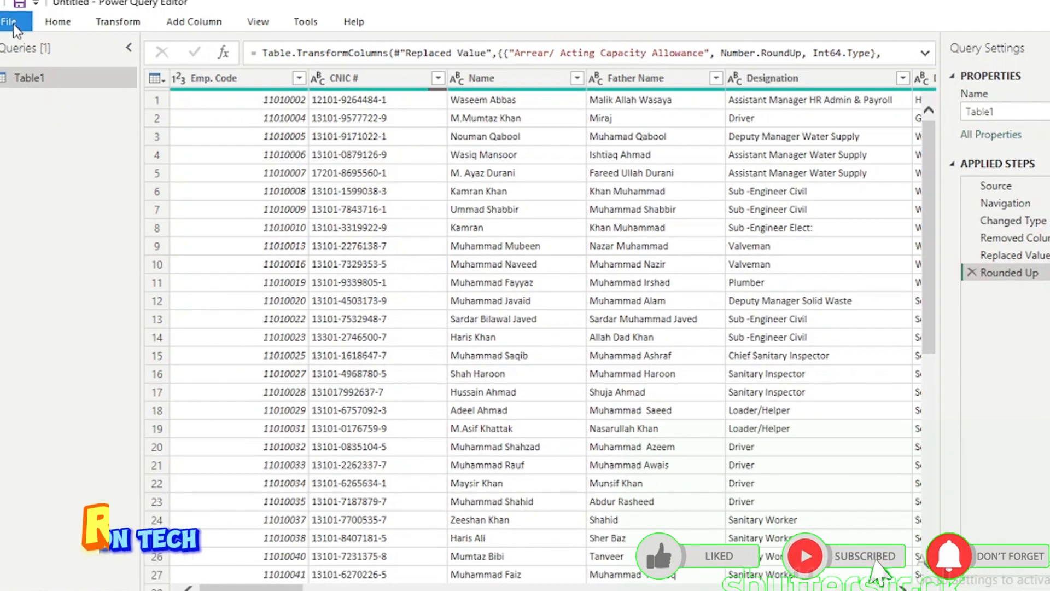
{"action": "left_click", "coordinate": [11, 22]}
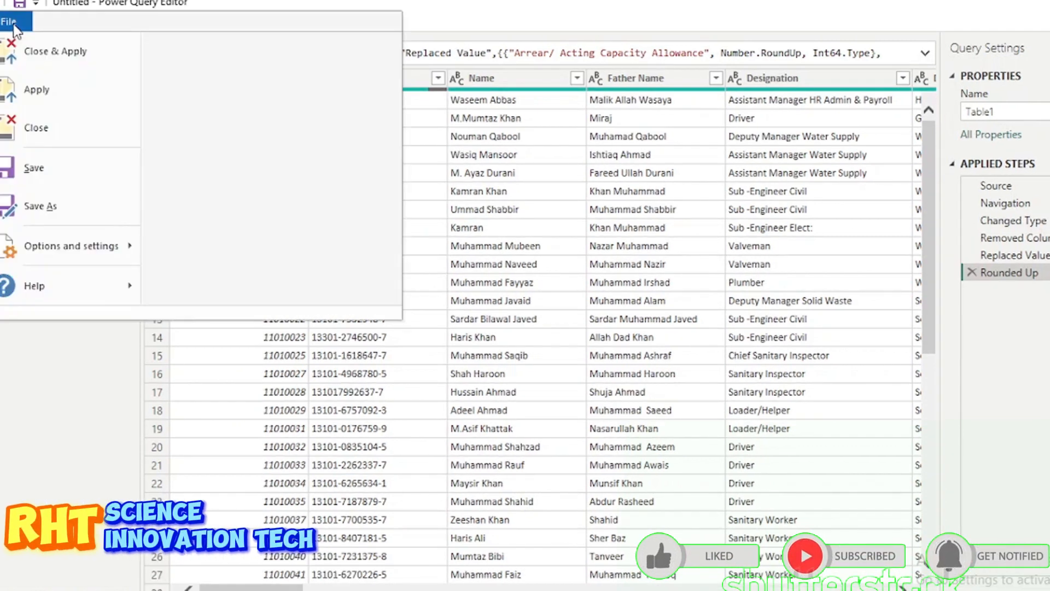
{"action": "left_click", "coordinate": [58, 55]}
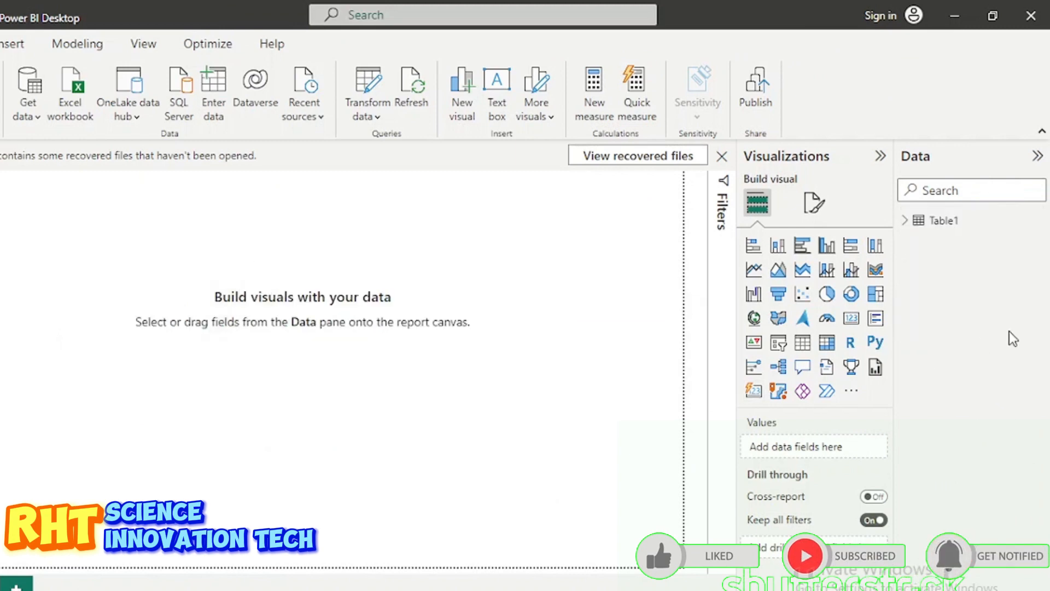
Expand the fields of Table1 and examine its loaded rows and columns in Data view.
{"action": "left_click", "coordinate": [945, 218]}
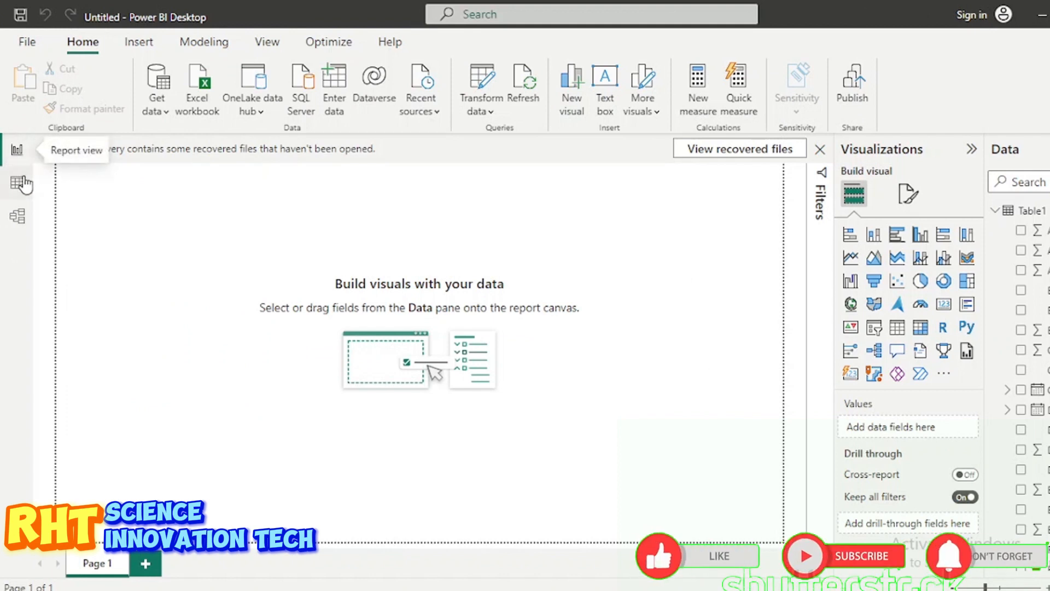
{"action": "left_click", "coordinate": [18, 191]}
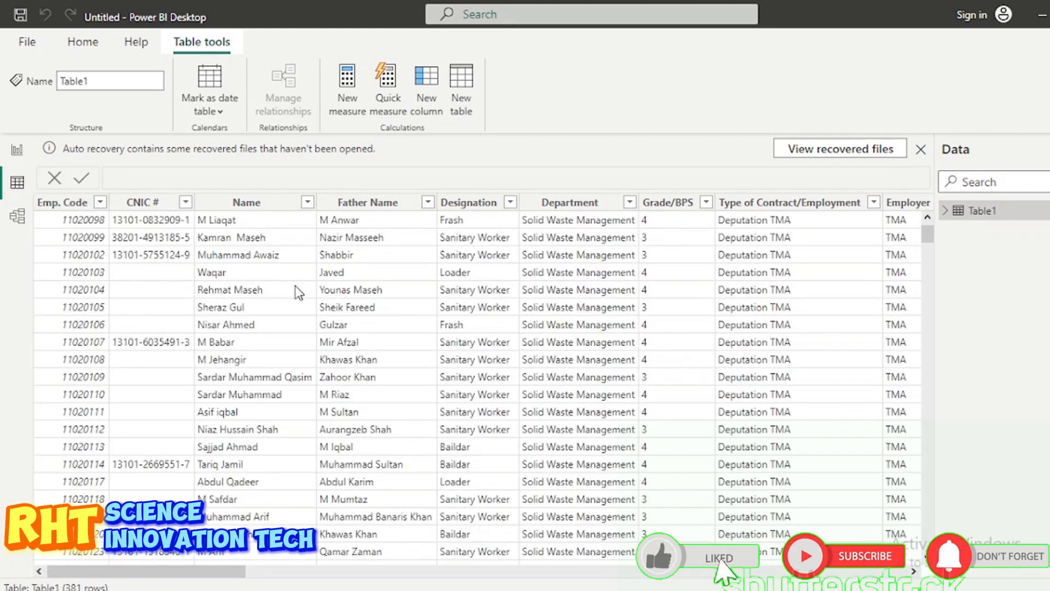
{"action": "scroll", "coordinate": [297, 291], "scroll_direction": "right", "scroll_amount": 3}
{"action": "scroll", "coordinate": [297, 291], "scroll_direction": "left", "scroll_amount": 3}
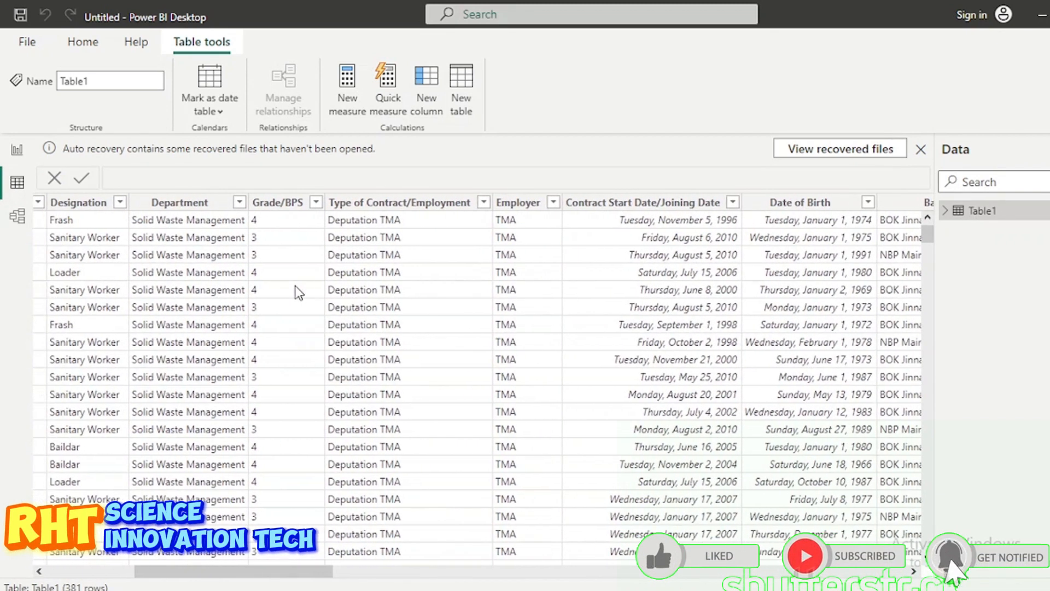
Return to Report view and look through the full field list of Table1.
{"action": "left_click", "coordinate": [18, 149]}
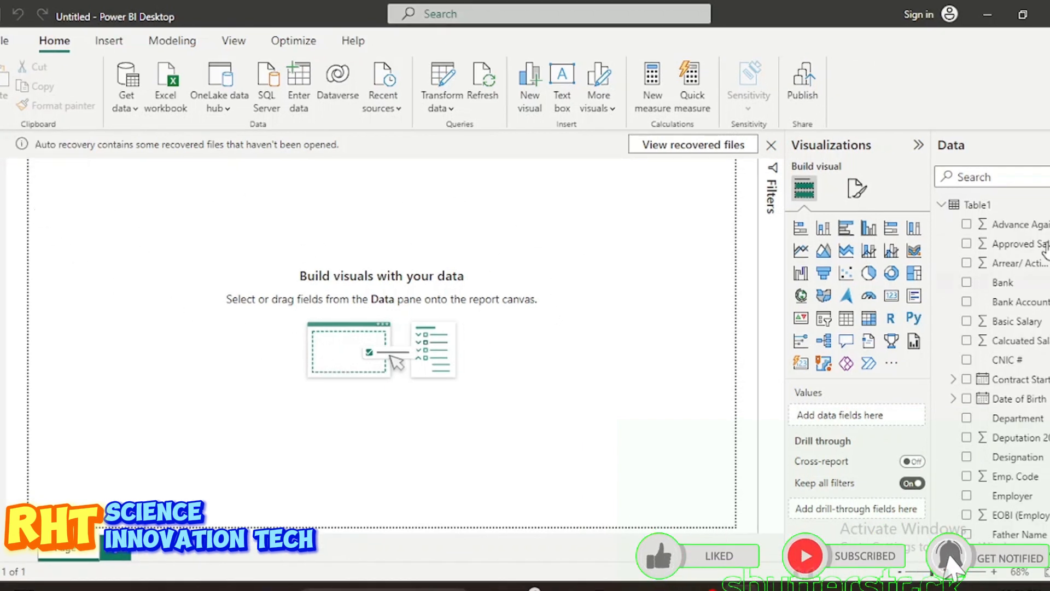
{"action": "scroll", "coordinate": [1019, 408], "scroll_direction": "down", "scroll_amount": 10}
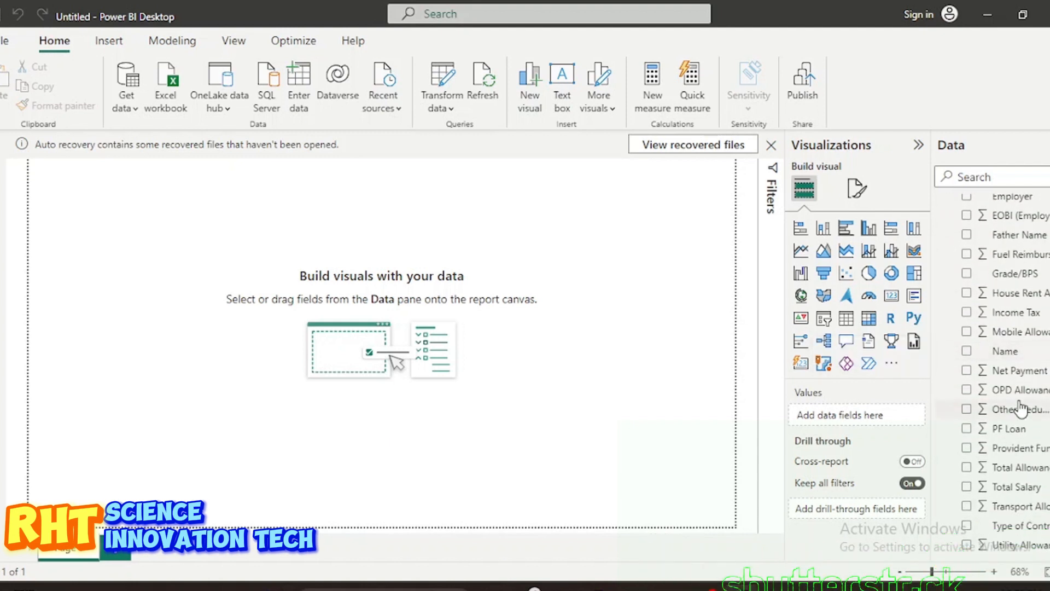
{"action": "scroll", "coordinate": [1004, 279], "scroll_direction": "up", "scroll_amount": 10}
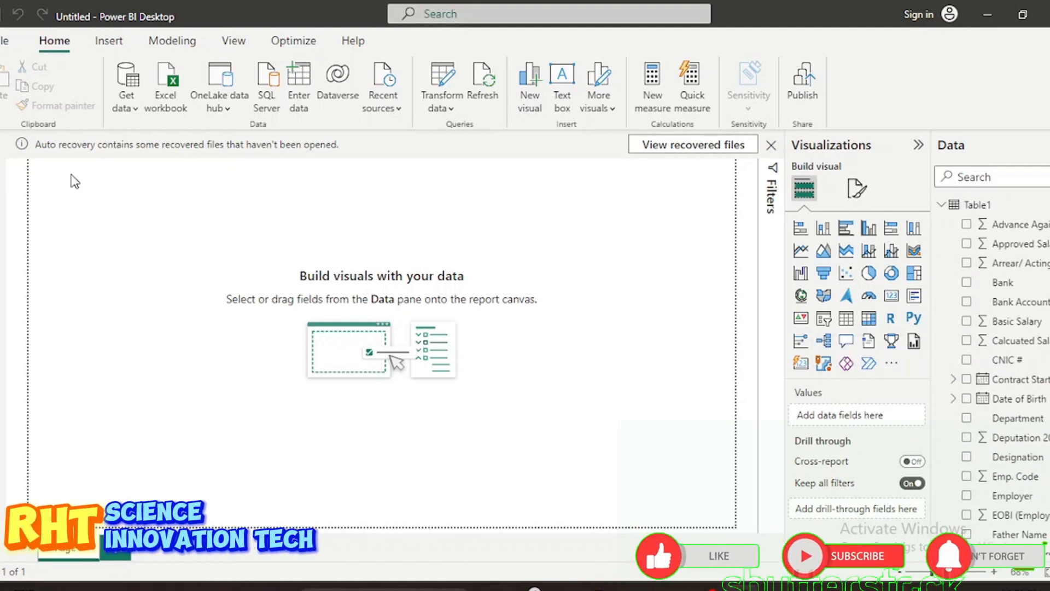
View Table1 in Data view and Model view, and return to Report view.
{"action": "left_click", "coordinate": [1, 180]}
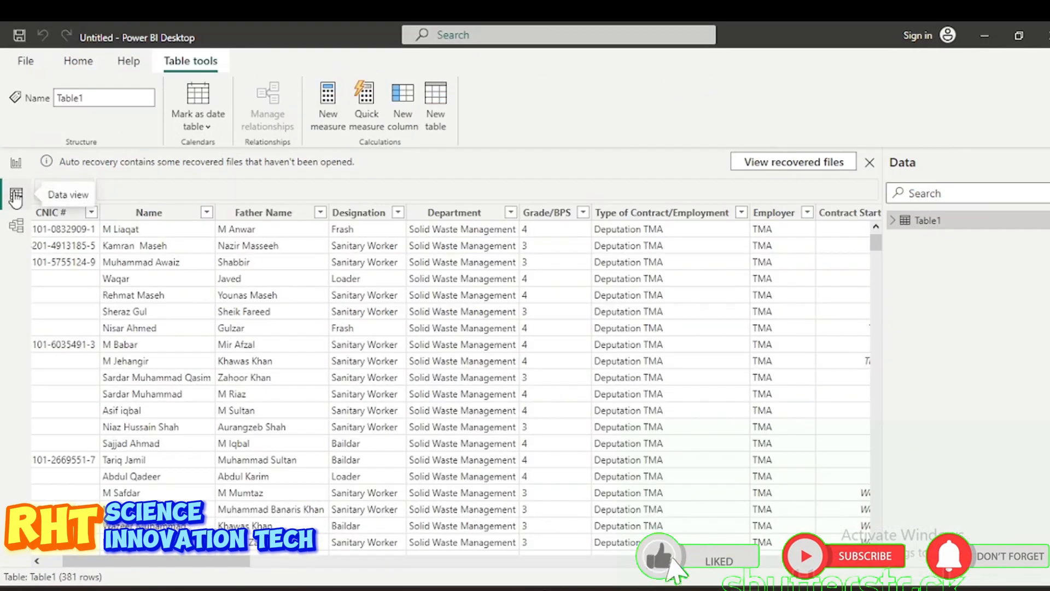
{"action": "left_click", "coordinate": [17, 226]}
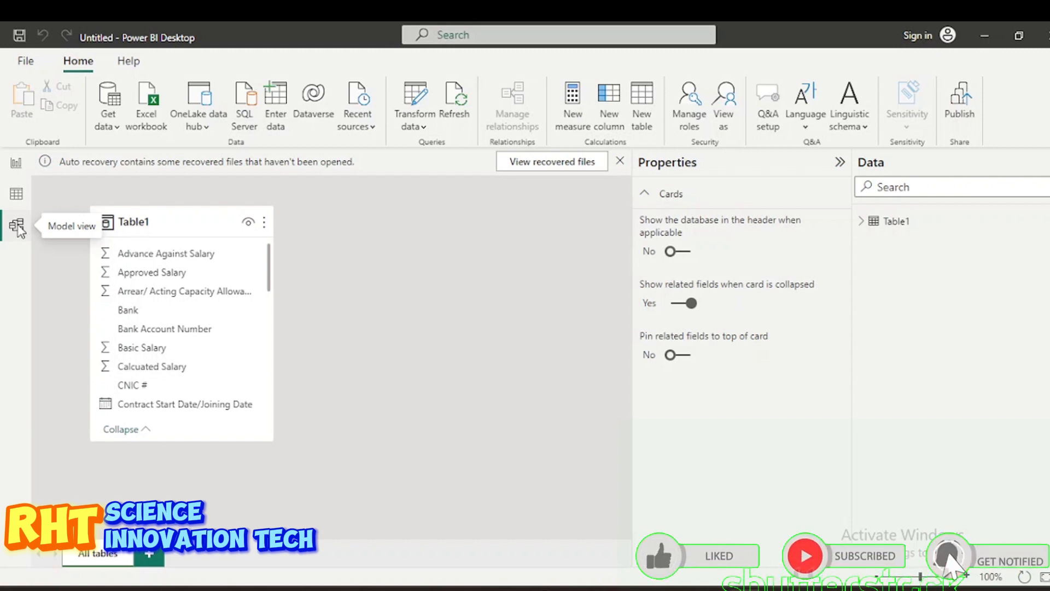
{"action": "left_click", "coordinate": [16, 166]}
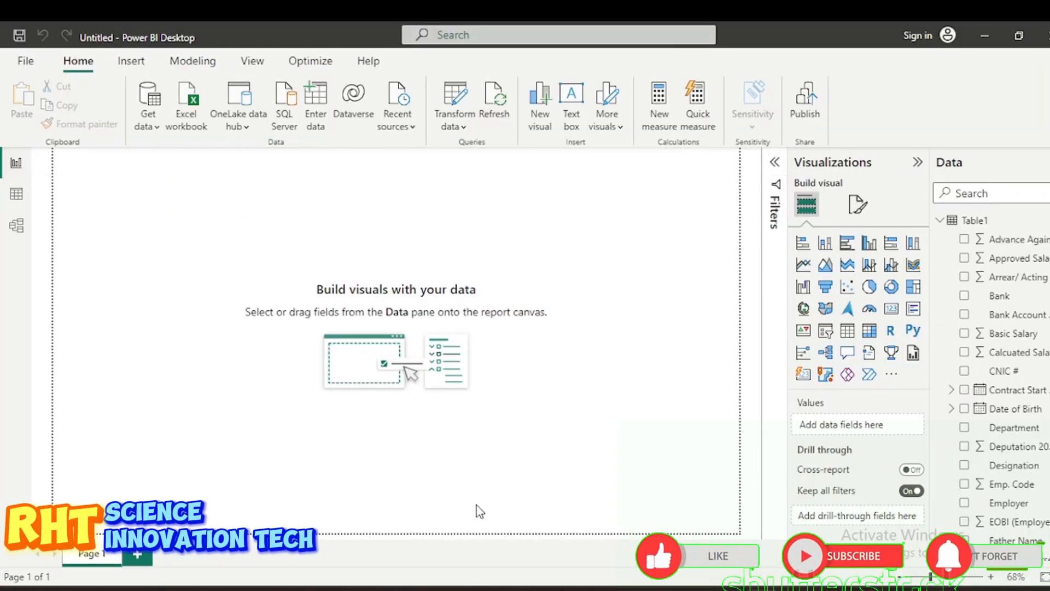
Show the report page formatting options and inspect the Page information settings.
{"action": "mouse_move", "coordinate": [716, 580]}
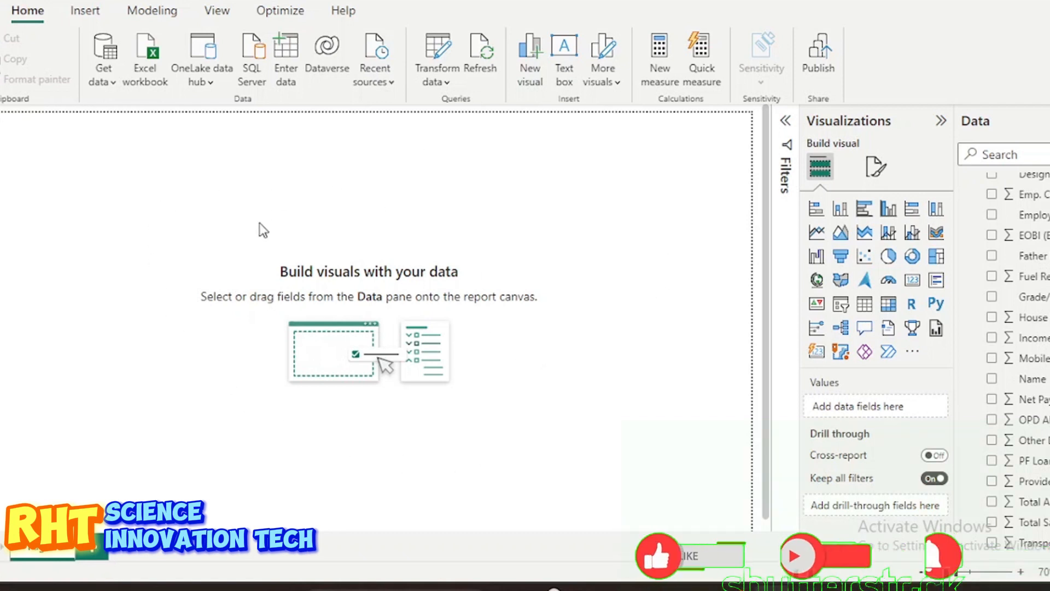
{"action": "left_click", "coordinate": [877, 168]}
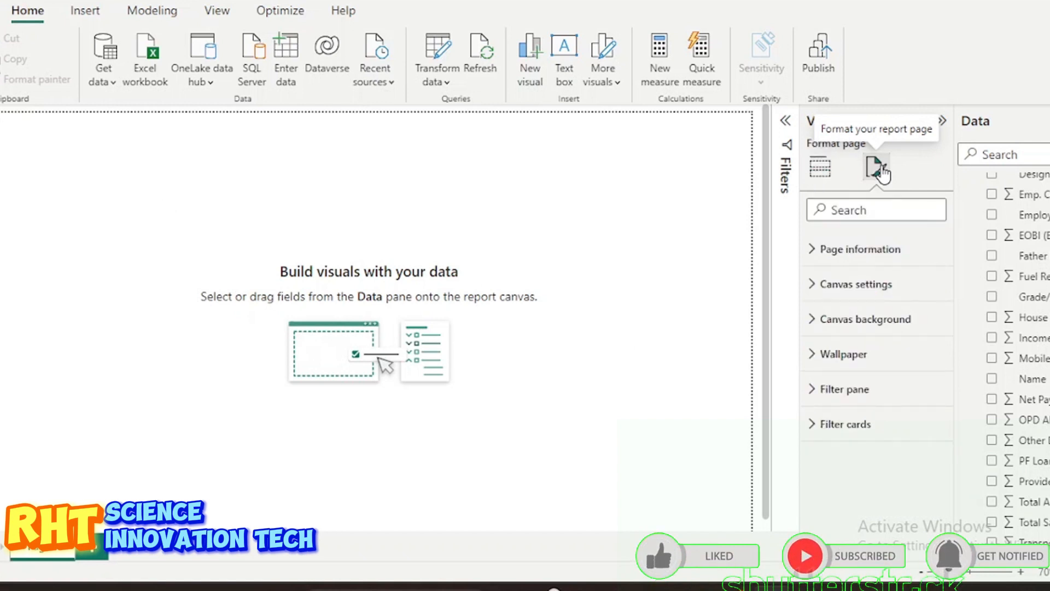
{"action": "left_click", "coordinate": [813, 251]}
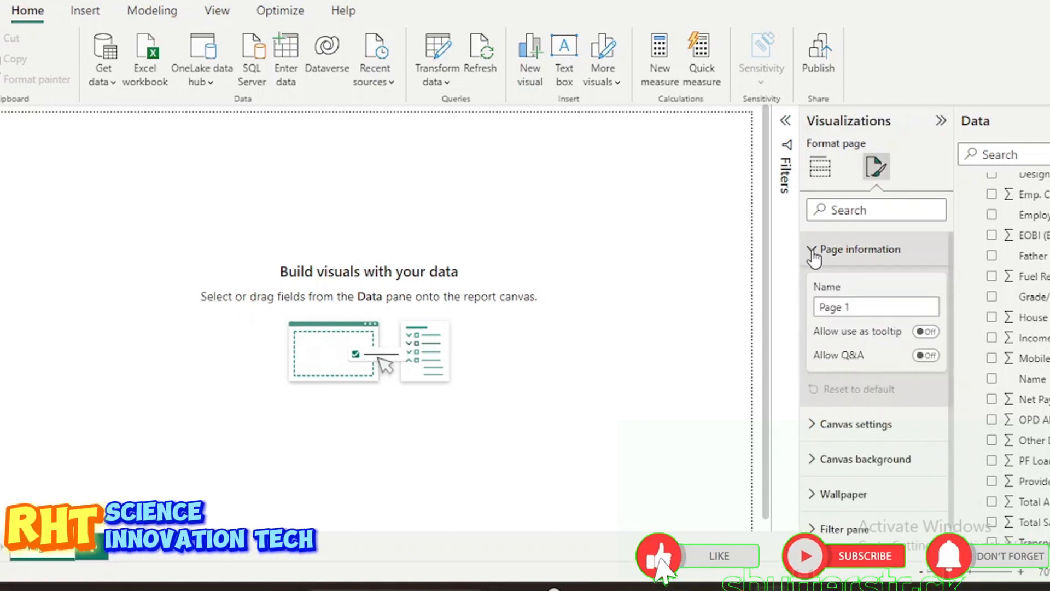
{"action": "left_click", "coordinate": [814, 251]}
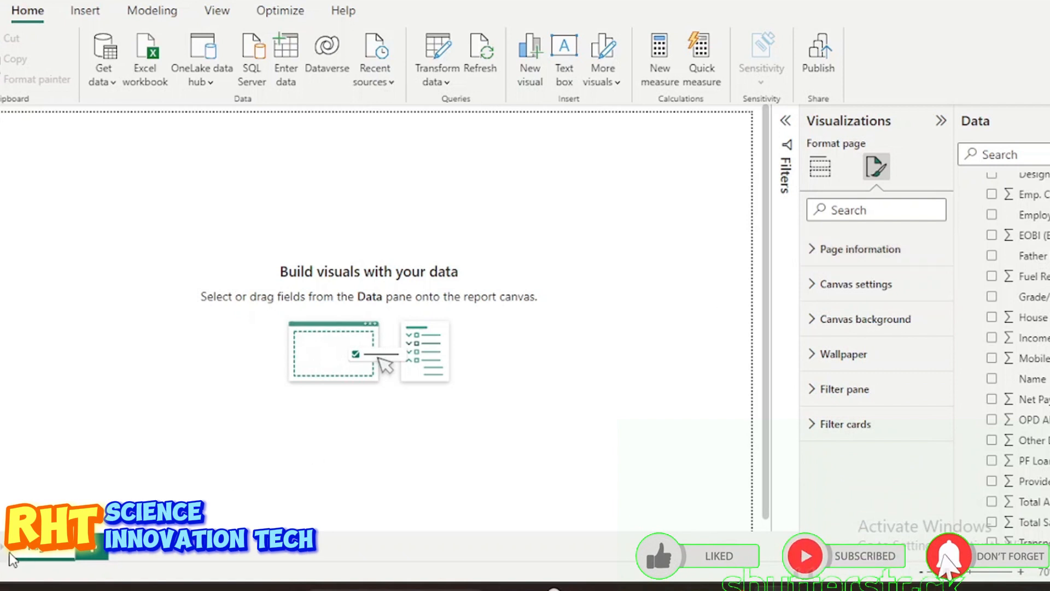
Add a second report page, return to the first page and rename it Summary.
{"action": "left_click", "coordinate": [92, 555]}
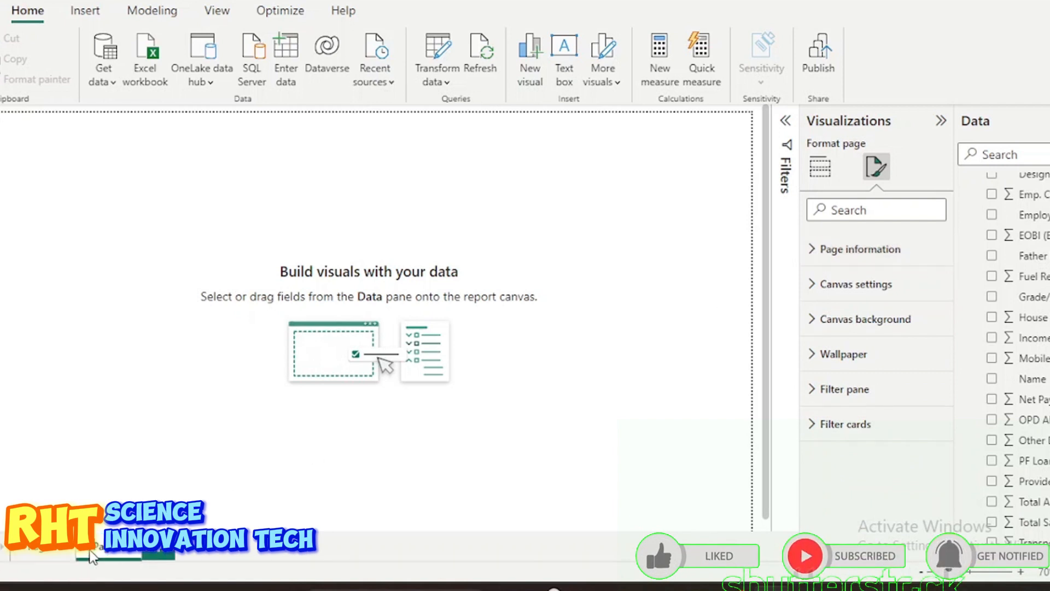
{"action": "left_click", "coordinate": [47, 556]}
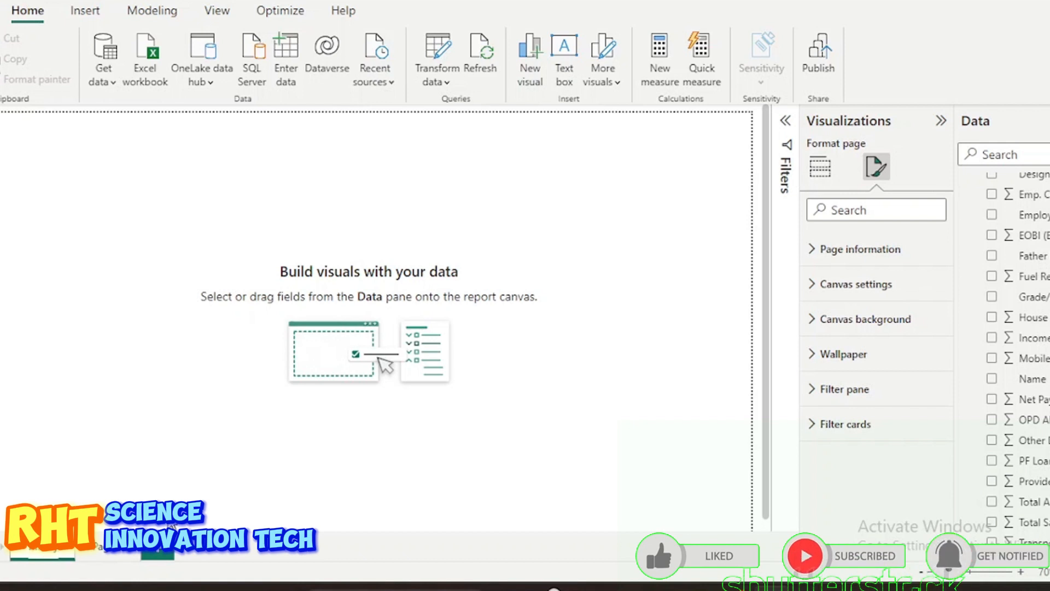
{"action": "left_click", "coordinate": [530, 428]}
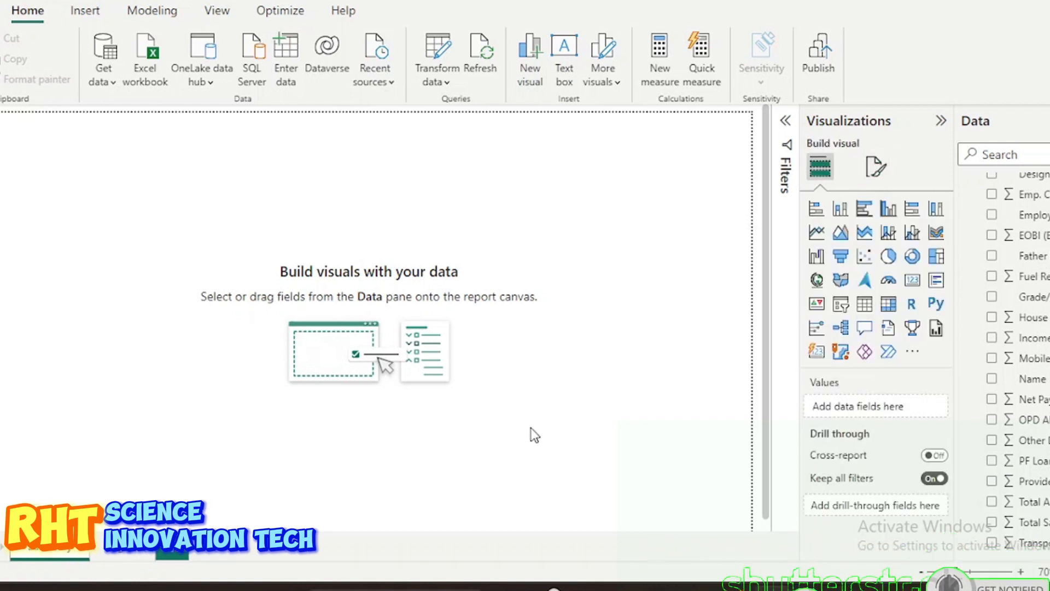
Examine the Page information and Canvas settings of the Summary page.
{"action": "left_click", "coordinate": [874, 167]}
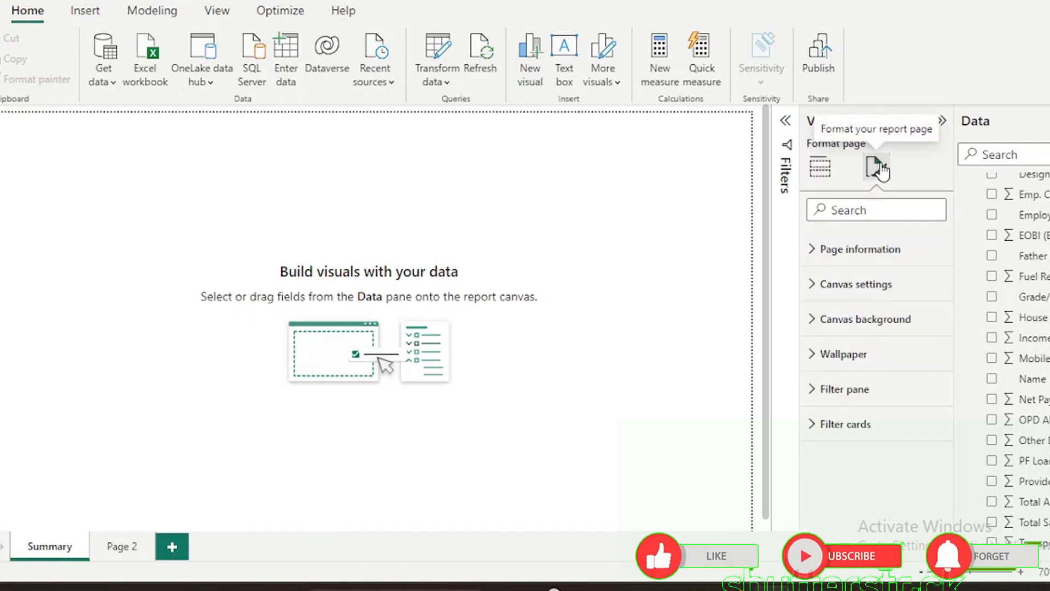
{"action": "left_click", "coordinate": [813, 250]}
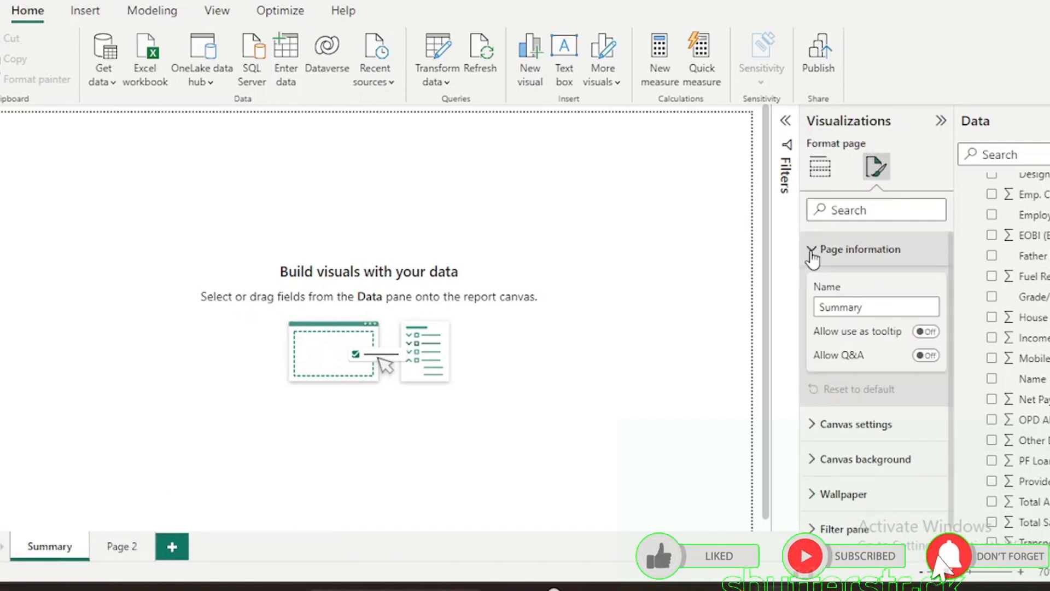
{"action": "left_click", "coordinate": [812, 252]}
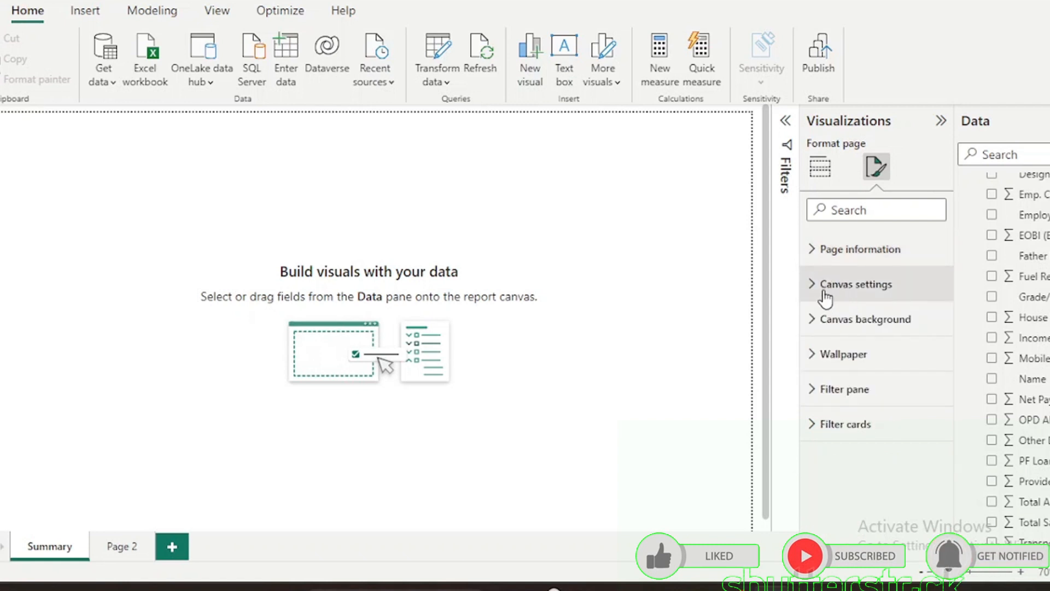
{"action": "left_click", "coordinate": [812, 287]}
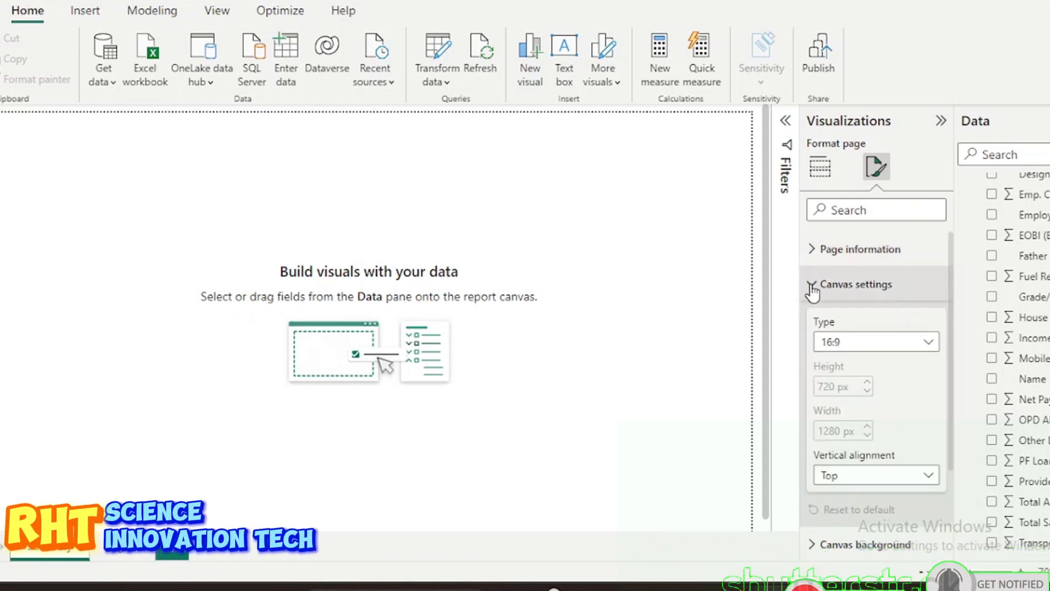
{"action": "left_click", "coordinate": [812, 287]}
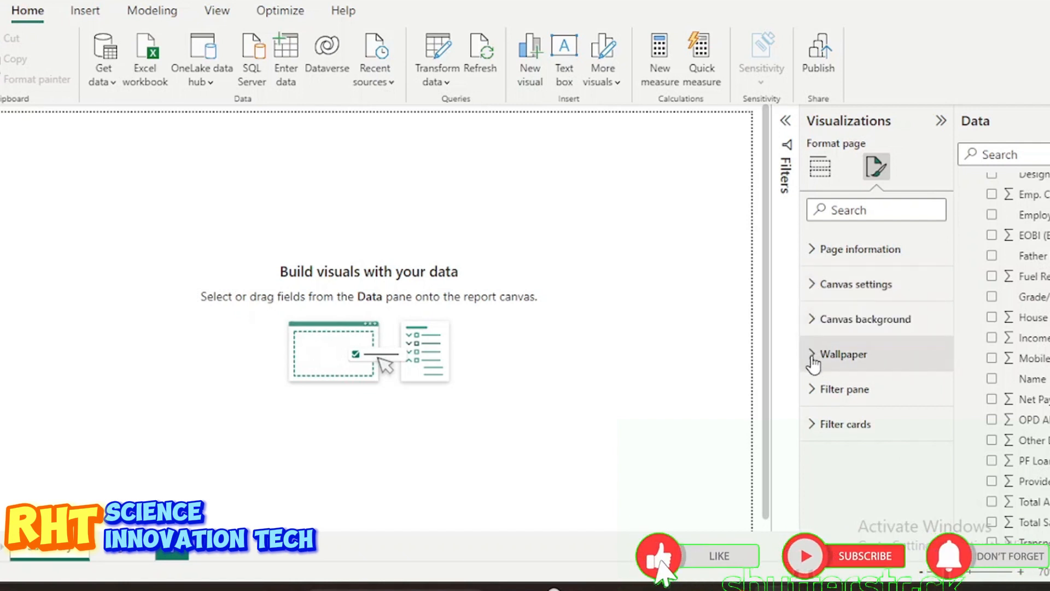
Set the Summary page's canvas background to White, 10% darker, with 74% transparency.
{"action": "left_click", "coordinate": [813, 323]}
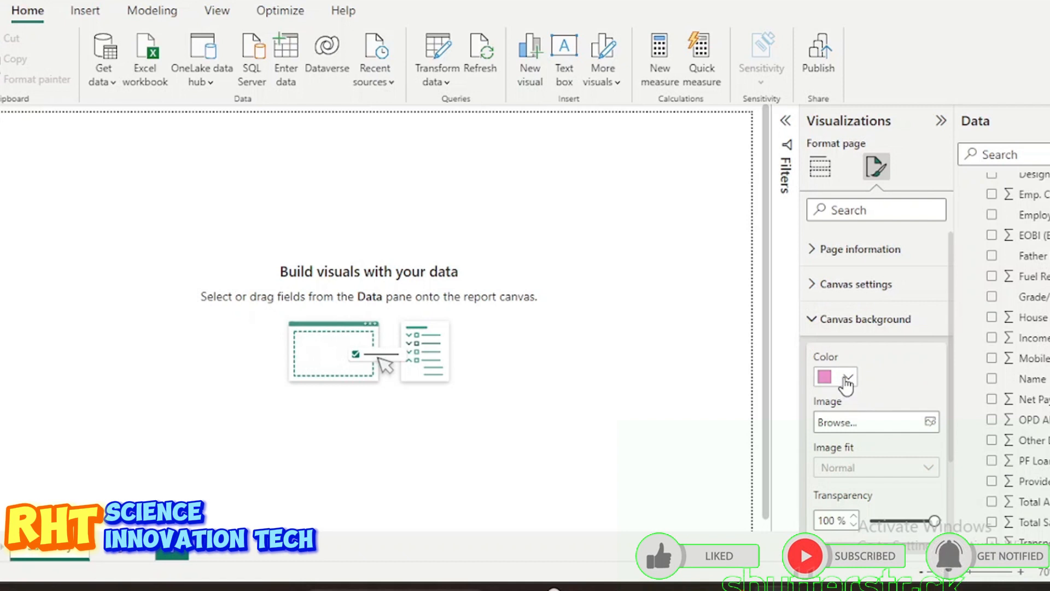
{"action": "left_click", "coordinate": [847, 379]}
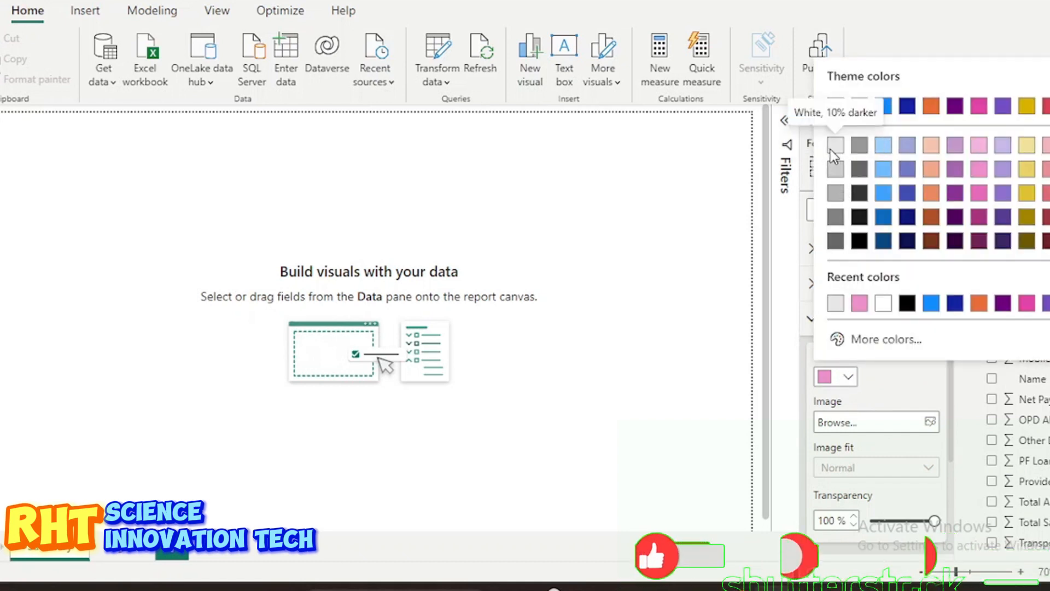
{"action": "left_click", "coordinate": [833, 150]}
{"action": "left_click", "coordinate": [849, 379]}
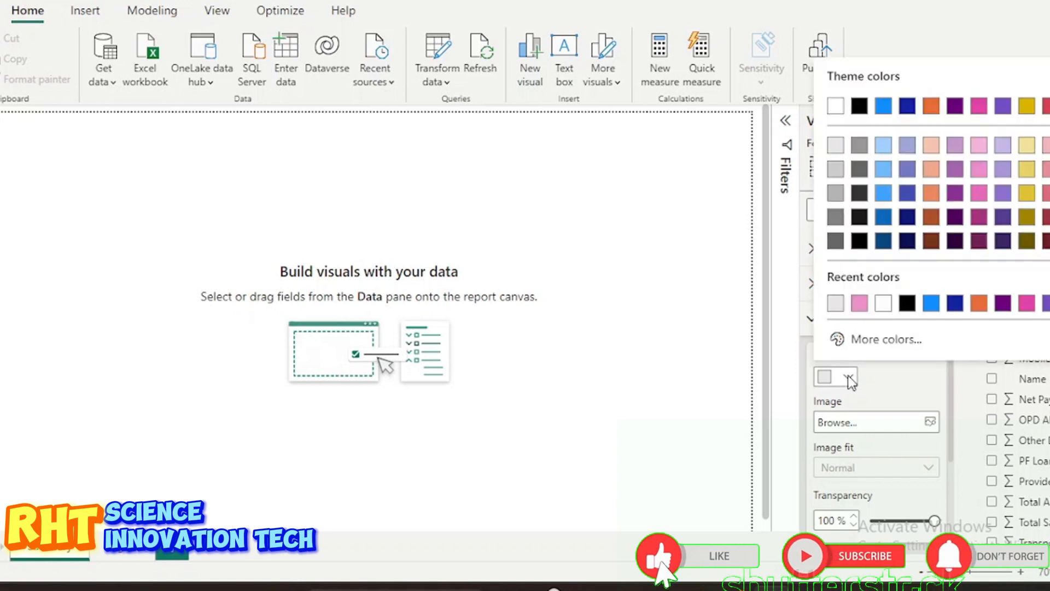
{"action": "left_click", "coordinate": [905, 467]}
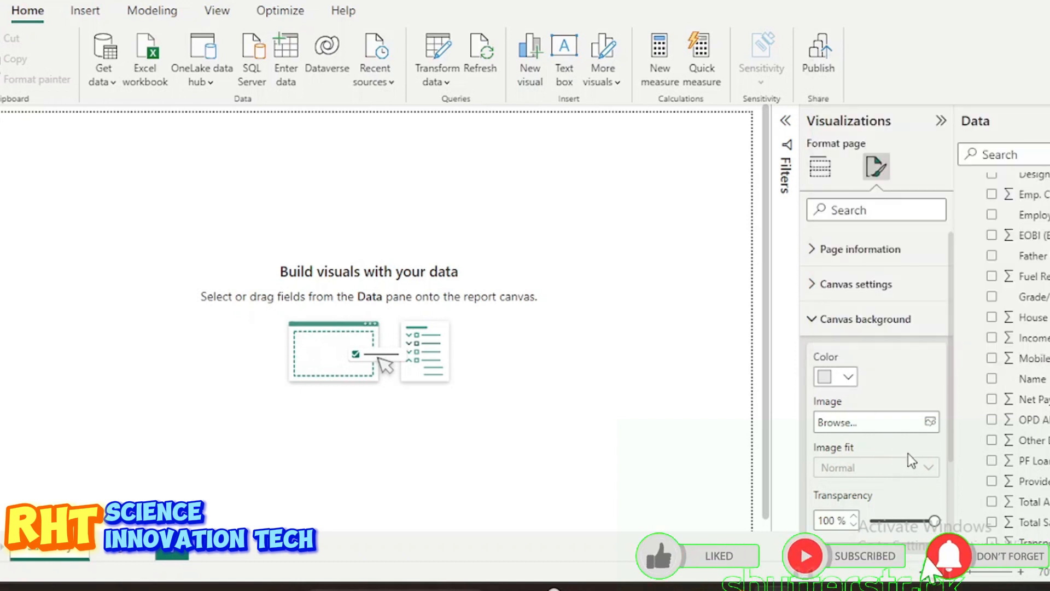
{"action": "scroll", "coordinate": [909, 458], "scroll_direction": "down", "scroll_amount": 1}
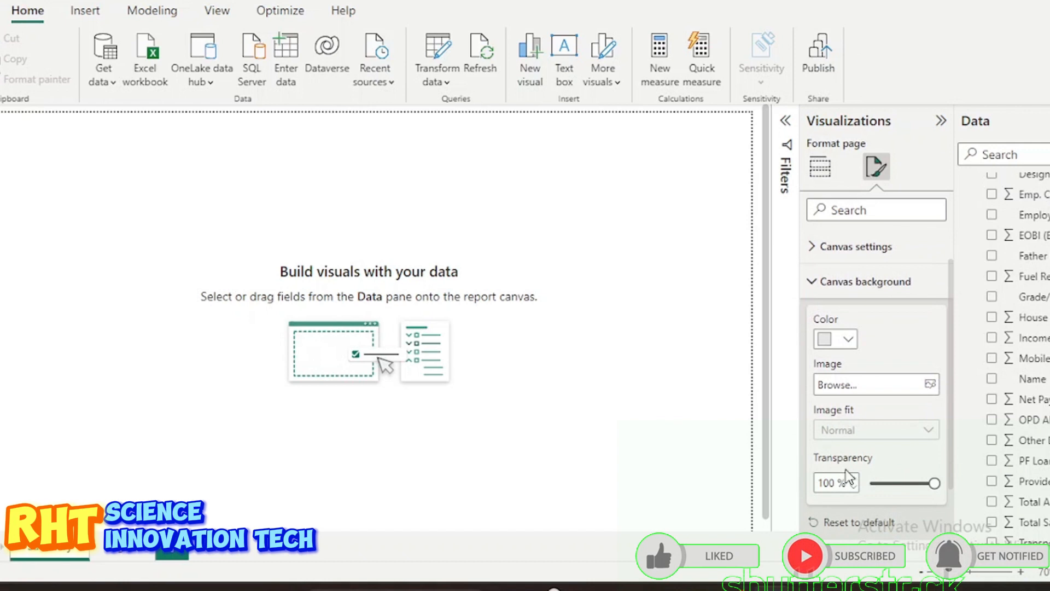
{"action": "left_click", "coordinate": [917, 484]}
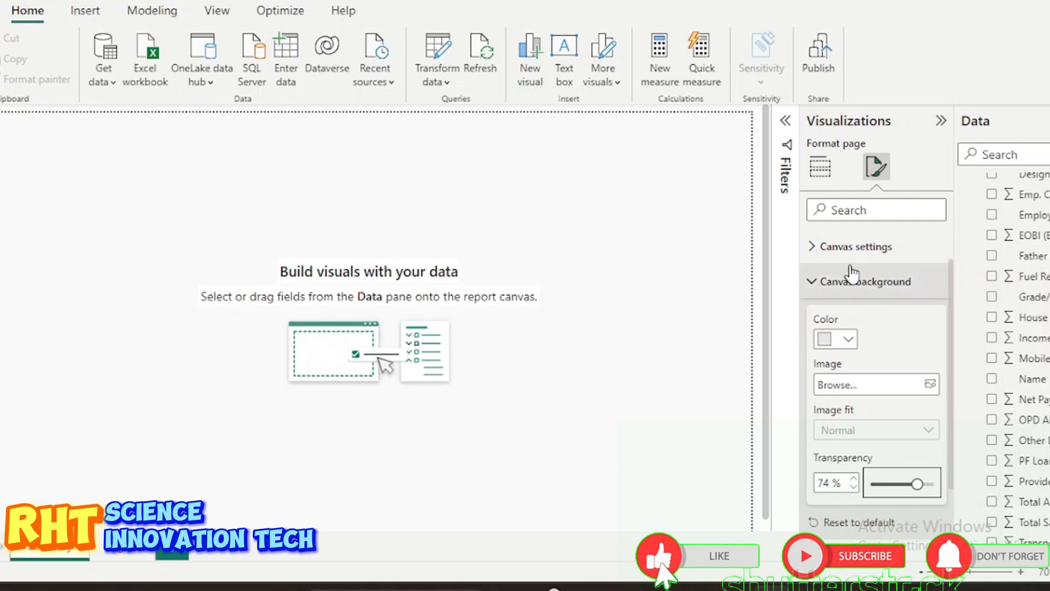
Insert a matrix visual on the Summary page with Department as its rows.
{"action": "left_click", "coordinate": [825, 174]}
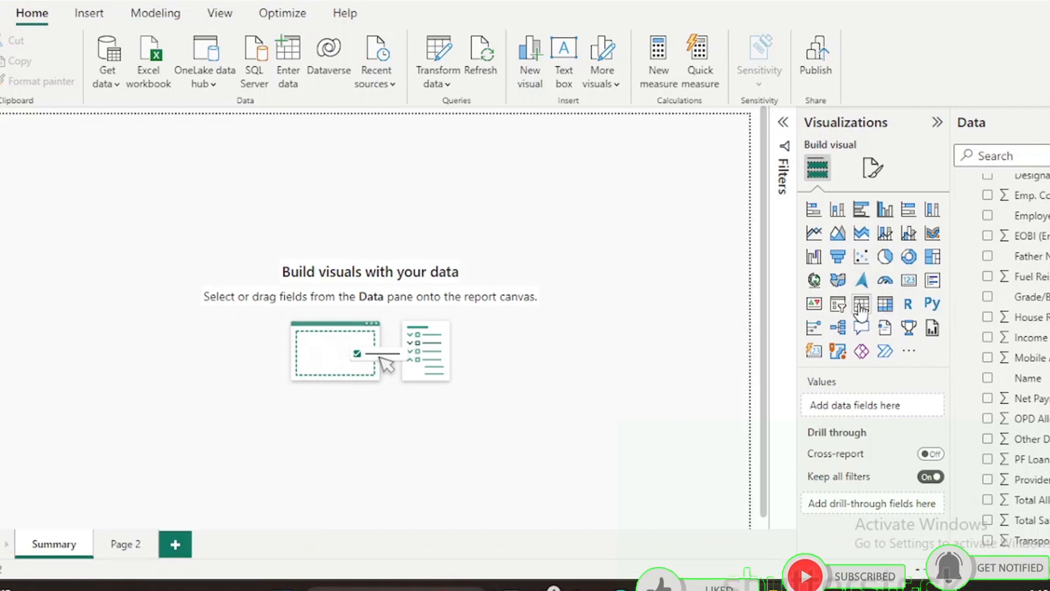
{"action": "left_click", "coordinate": [885, 303]}
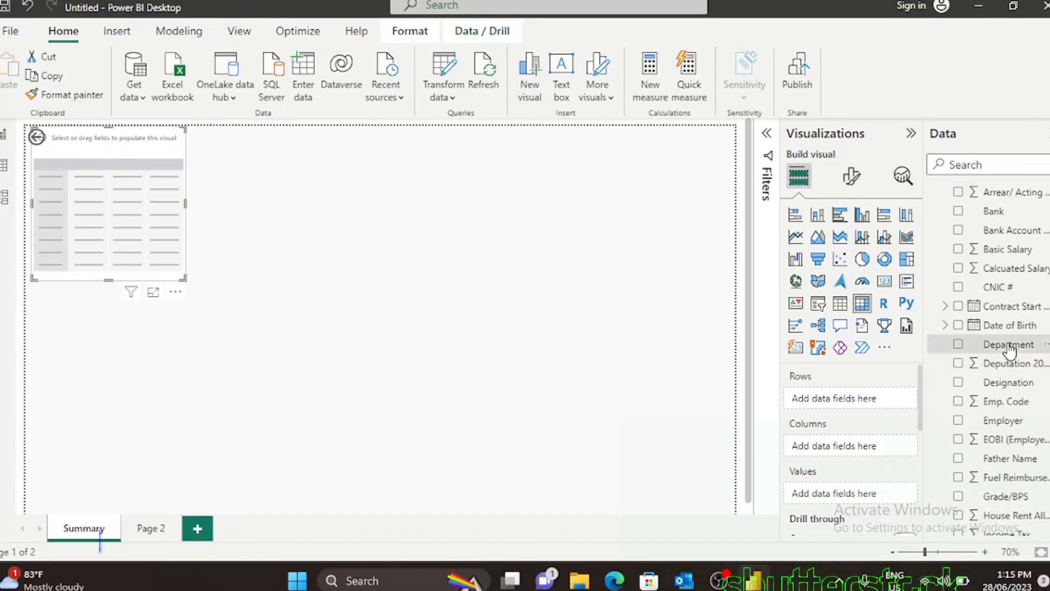
{"action": "left_click_drag", "start_coordinate": [973, 343], "coordinate": [885, 412]}
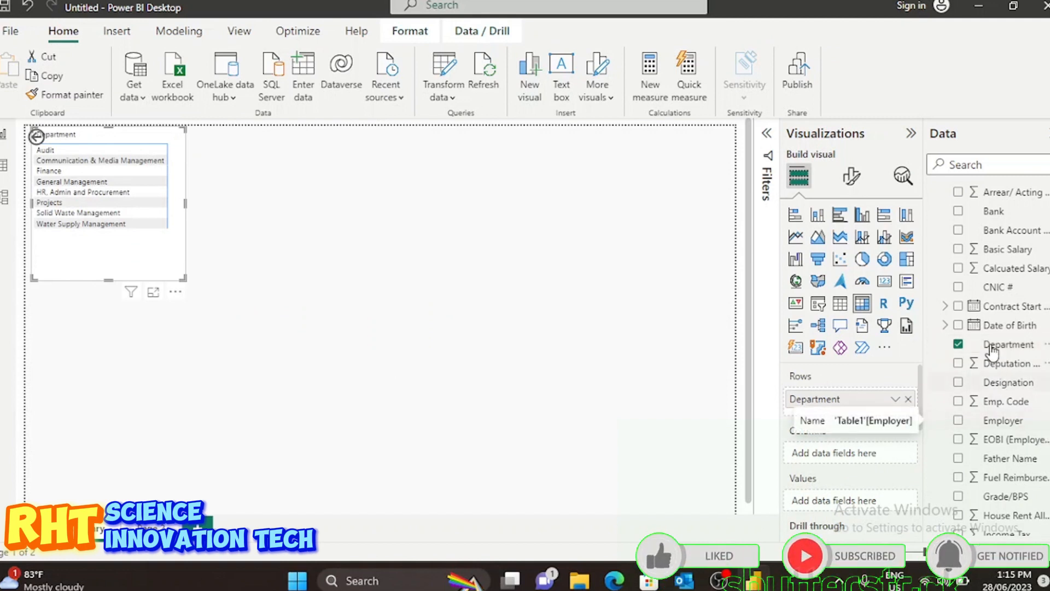
Add the Name field to the matrix values, summarize it as Count, and widen the matrix to show that column.
{"action": "scroll", "coordinate": [1017, 429], "scroll_direction": "down", "scroll_amount": 1}
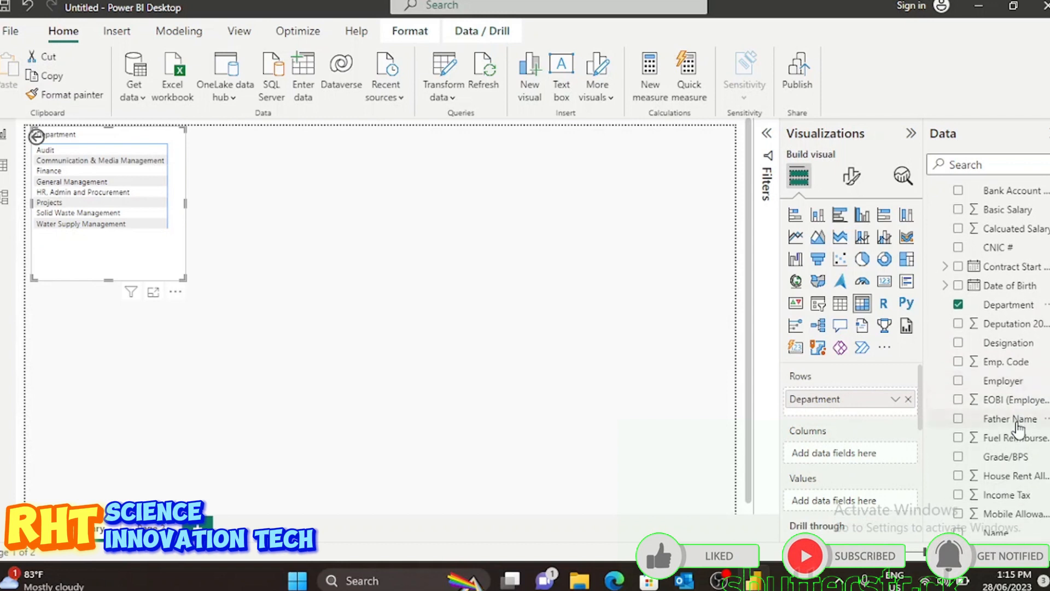
{"action": "scroll", "coordinate": [1017, 429], "scroll_direction": "up", "scroll_amount": 3}
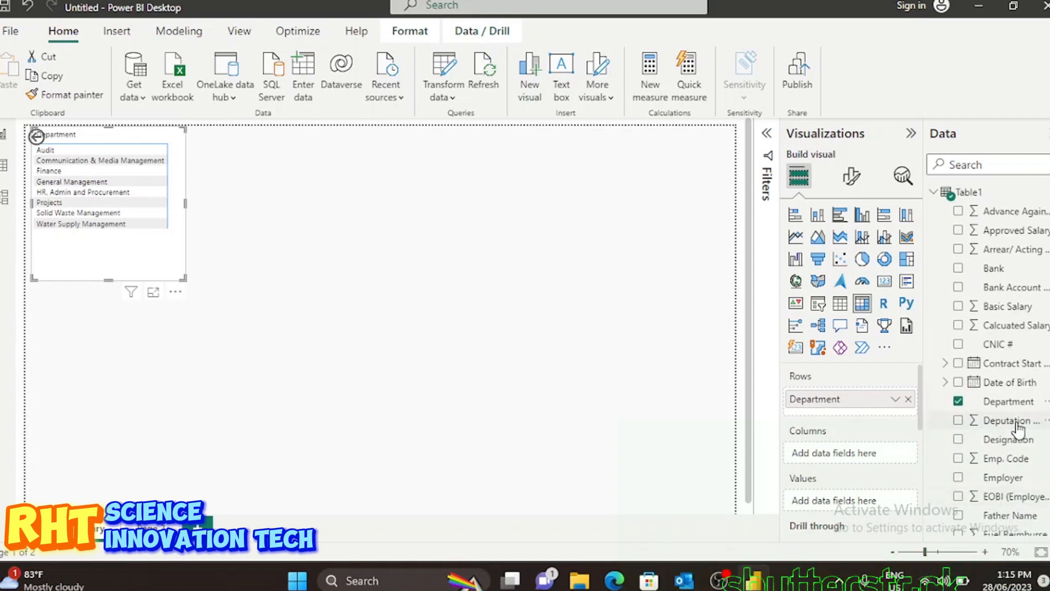
{"action": "scroll", "coordinate": [1017, 429], "scroll_direction": "down", "scroll_amount": 2}
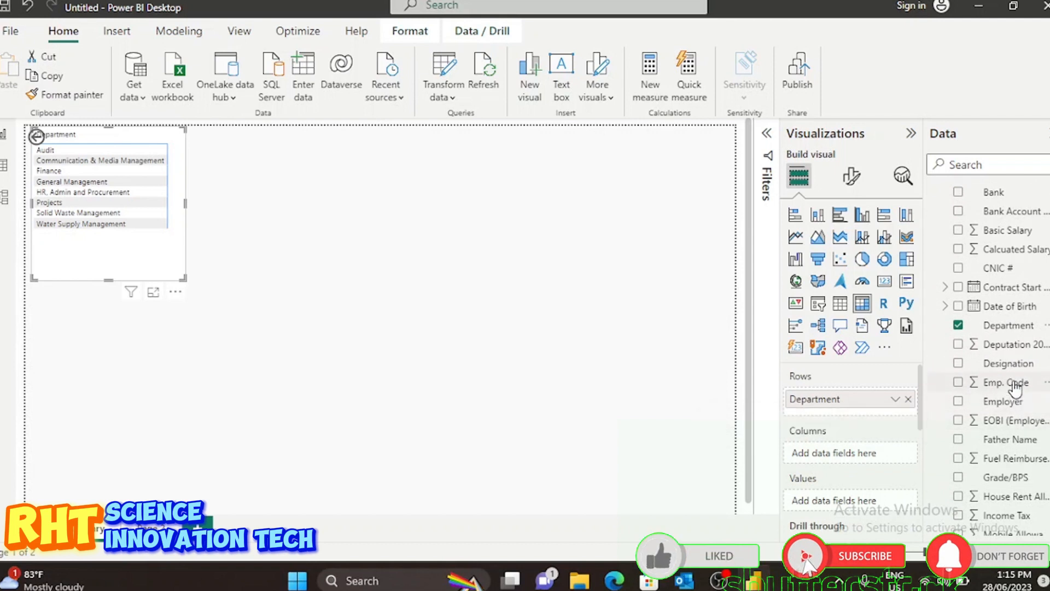
{"action": "scroll", "coordinate": [1014, 384], "scroll_direction": "up", "scroll_amount": 2}
{"action": "scroll", "coordinate": [1014, 384], "scroll_direction": "down", "scroll_amount": 1}
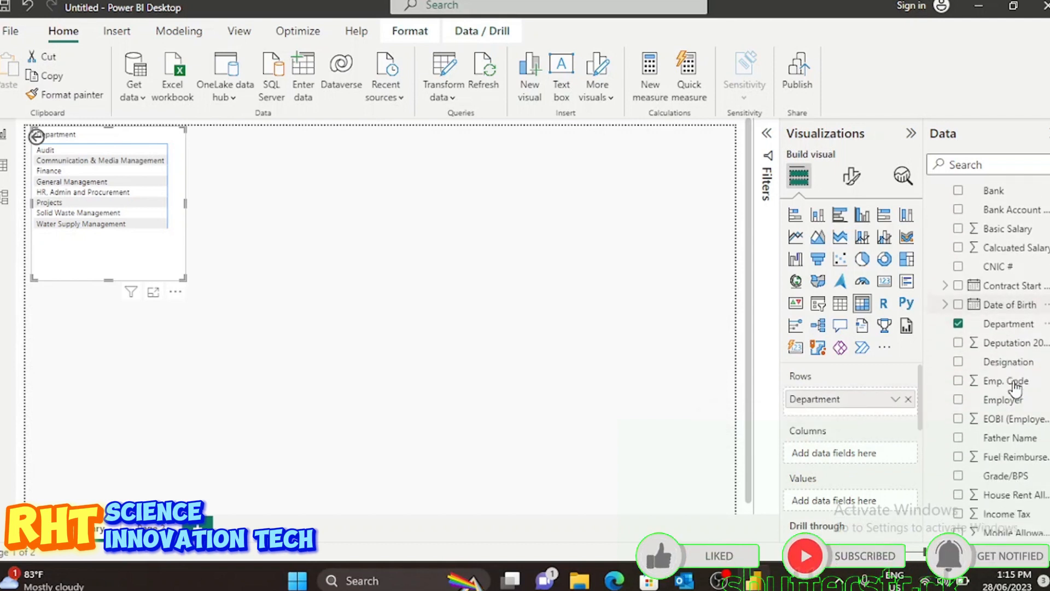
{"action": "scroll", "coordinate": [1014, 385], "scroll_direction": "down", "scroll_amount": 4}
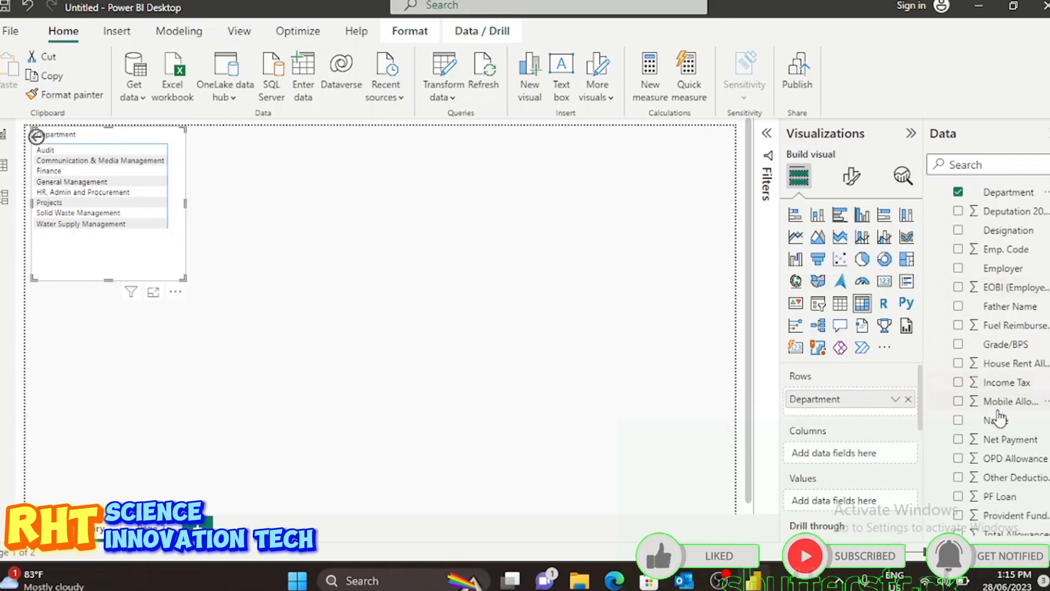
{"action": "left_click_drag", "start_coordinate": [996, 419], "coordinate": [880, 506]}
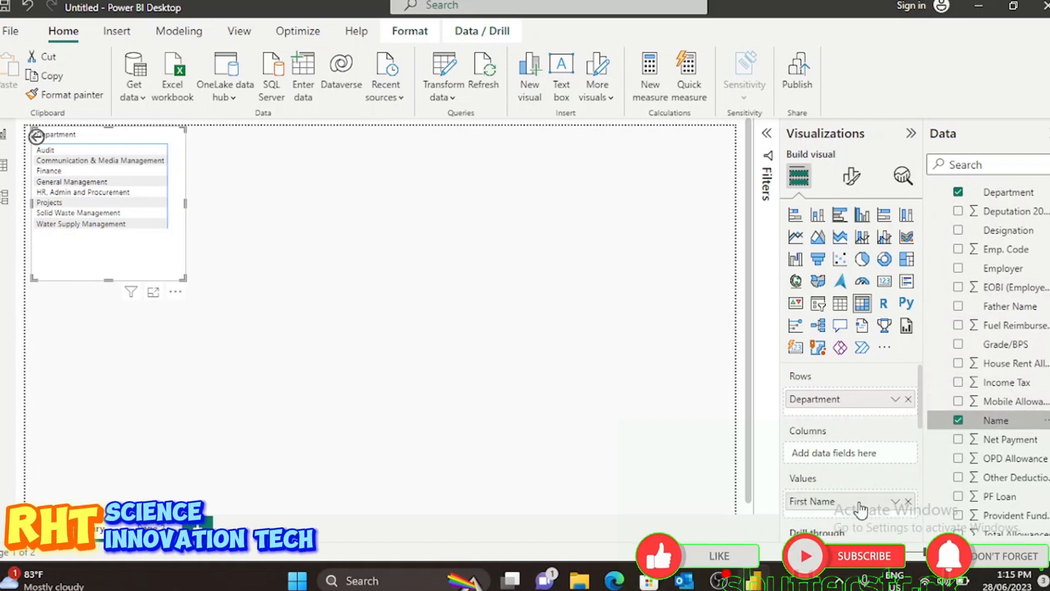
{"action": "left_click", "coordinate": [893, 502]}
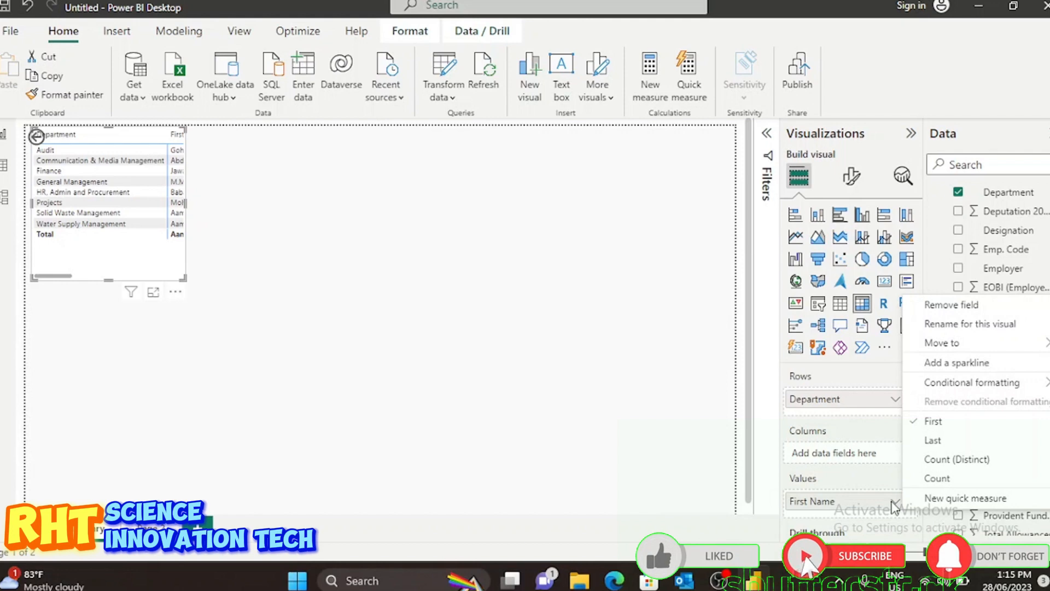
{"action": "left_click", "coordinate": [937, 479]}
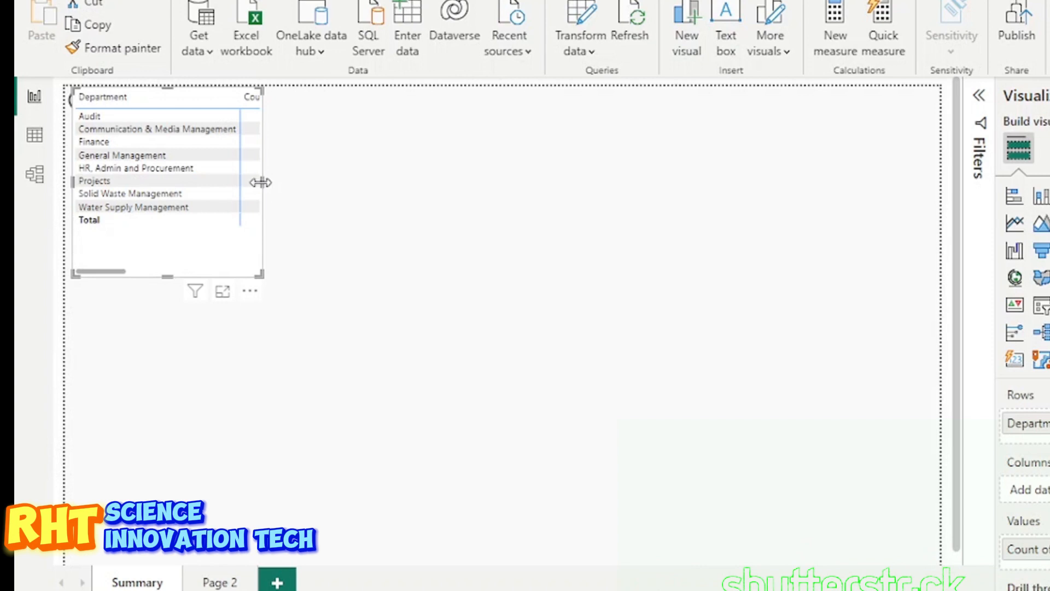
{"action": "left_click_drag", "start_coordinate": [260, 182], "coordinate": [325, 186]}
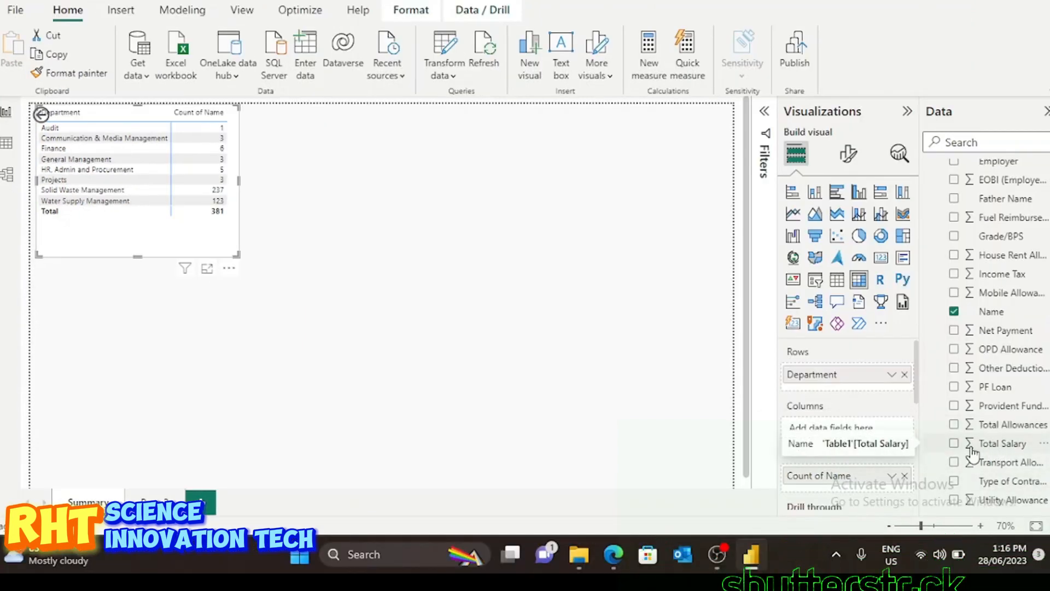
Add Total Salary and Net Payment to the matrix values as sums and resize the matrix to fit its columns and rows.
{"action": "left_click_drag", "start_coordinate": [971, 451], "coordinate": [855, 493]}
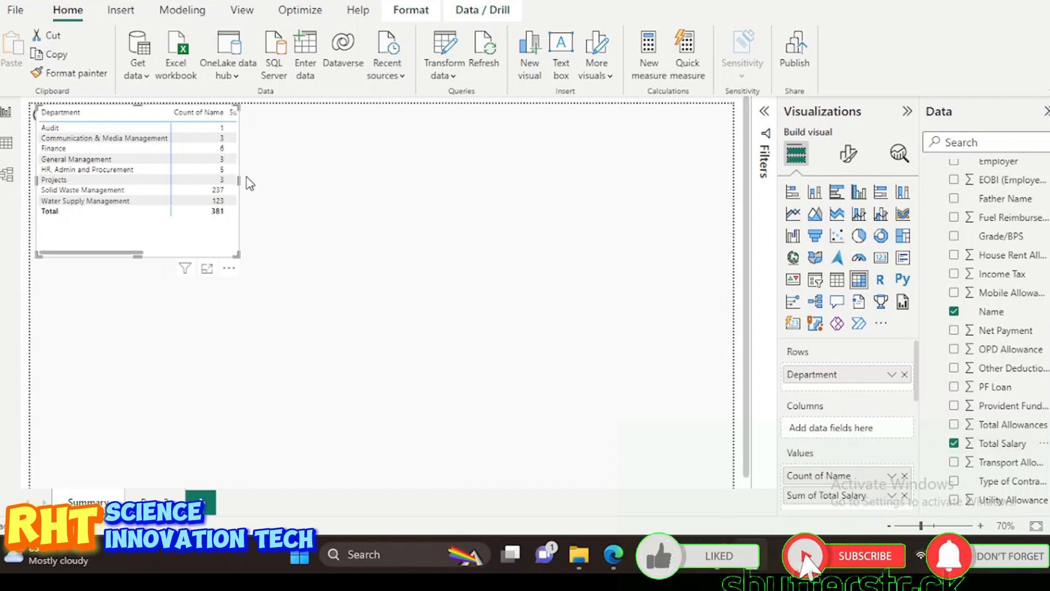
{"action": "left_click_drag", "start_coordinate": [302, 188], "coordinate": [328, 191]}
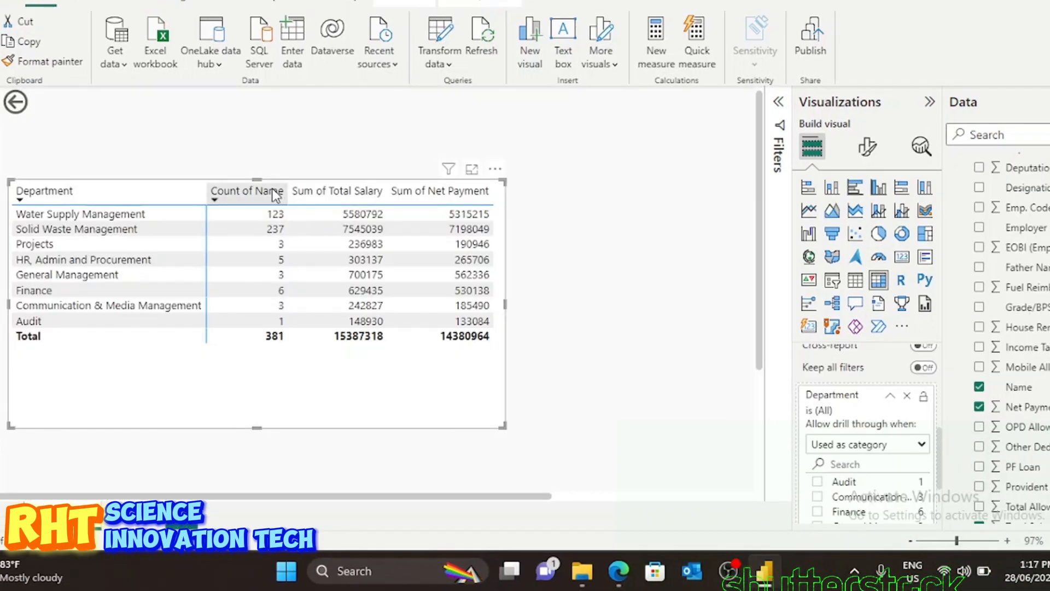
{"action": "left_click_drag", "start_coordinate": [256, 180], "coordinate": [254, 251]}
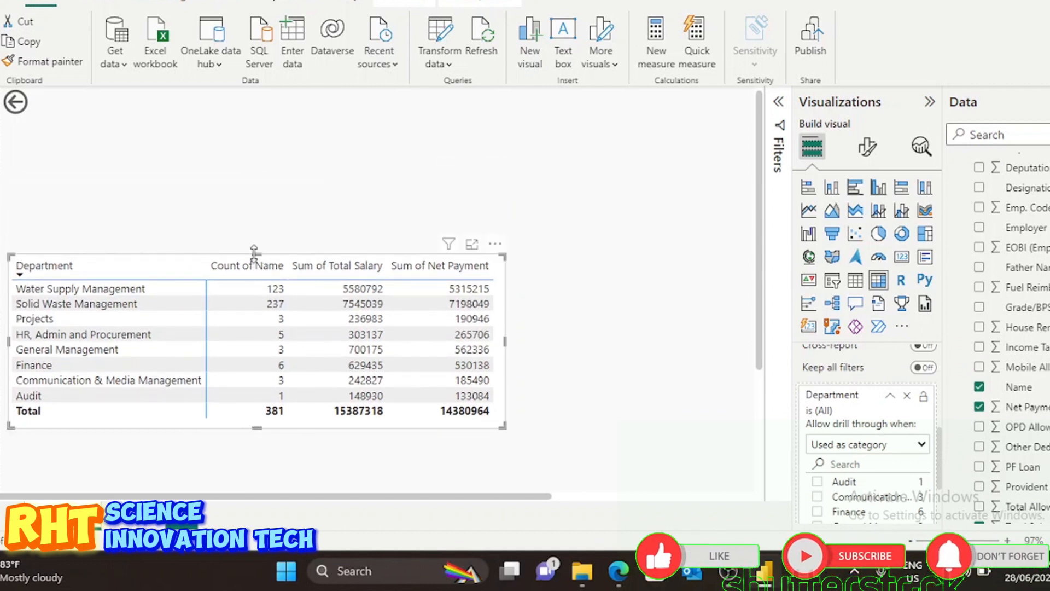
Sort the matrix by Department in ascending order.
{"action": "left_click", "coordinate": [497, 246]}
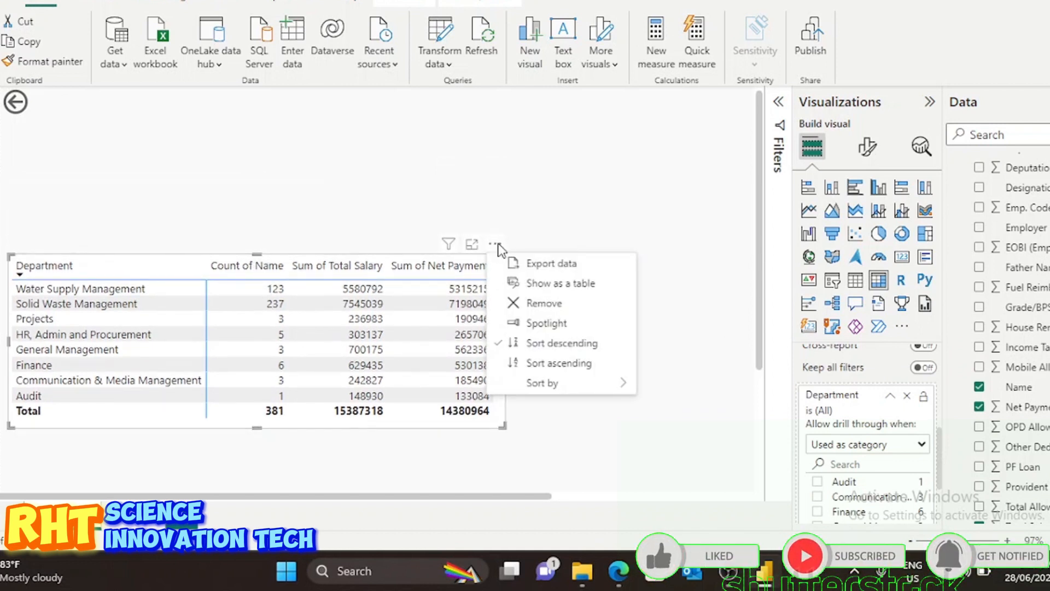
{"action": "left_click", "coordinate": [559, 363]}
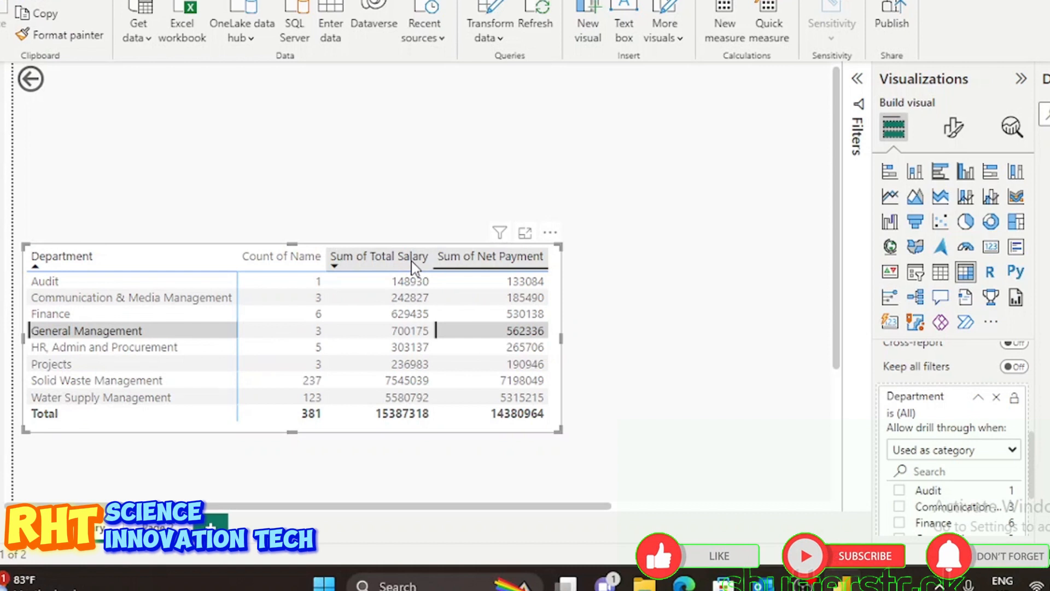
Try sorting the matrix by Sum of Total Salary in descending and ascending order.
{"action": "left_click", "coordinate": [335, 269]}
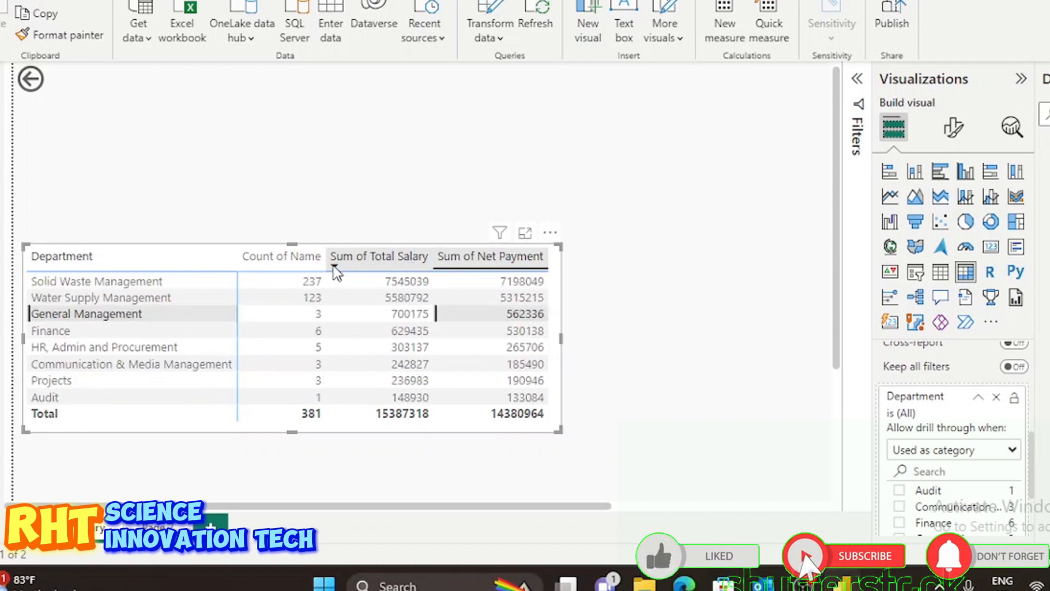
{"action": "left_click", "coordinate": [336, 269]}
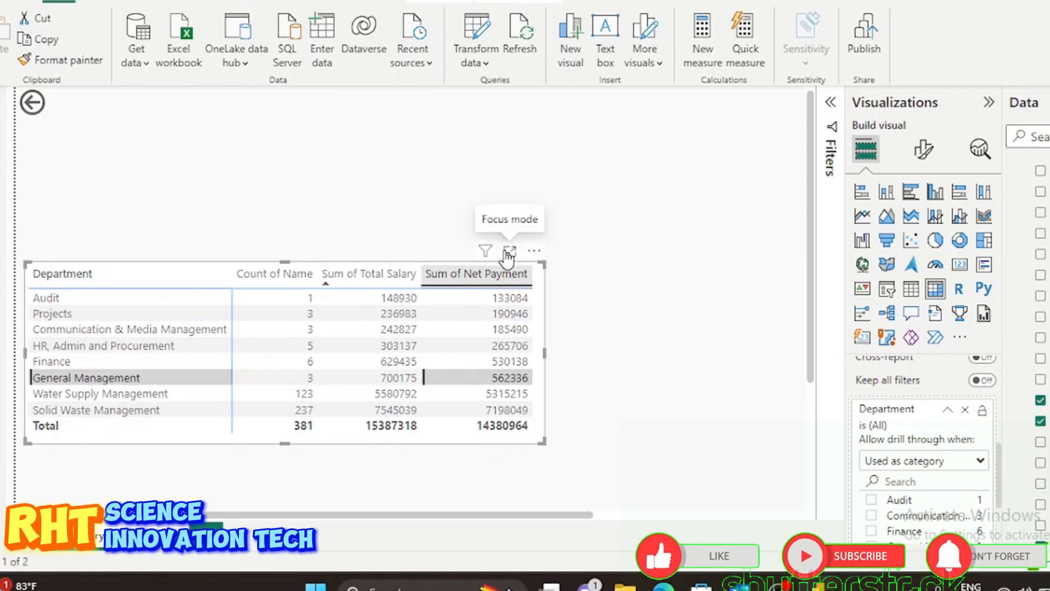
{"action": "mouse_move", "coordinate": [485, 251]}
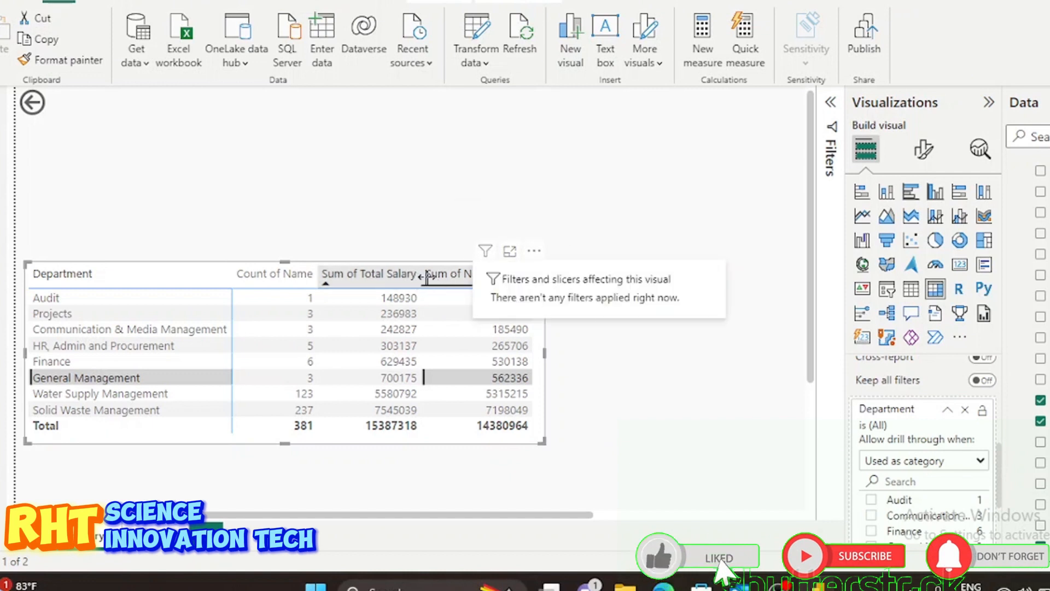
{"action": "left_click", "coordinate": [455, 280]}
{"action": "right_click", "coordinate": [455, 280]}
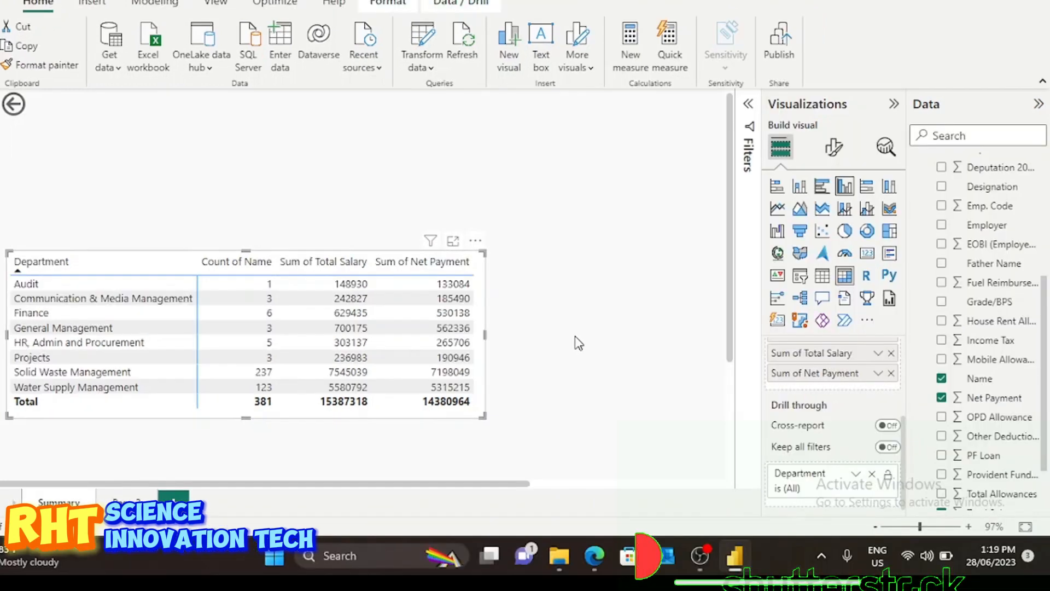
Insert a clustered column chart above the matrix and assign Department to its X-axis.
{"action": "left_click", "coordinate": [575, 336]}
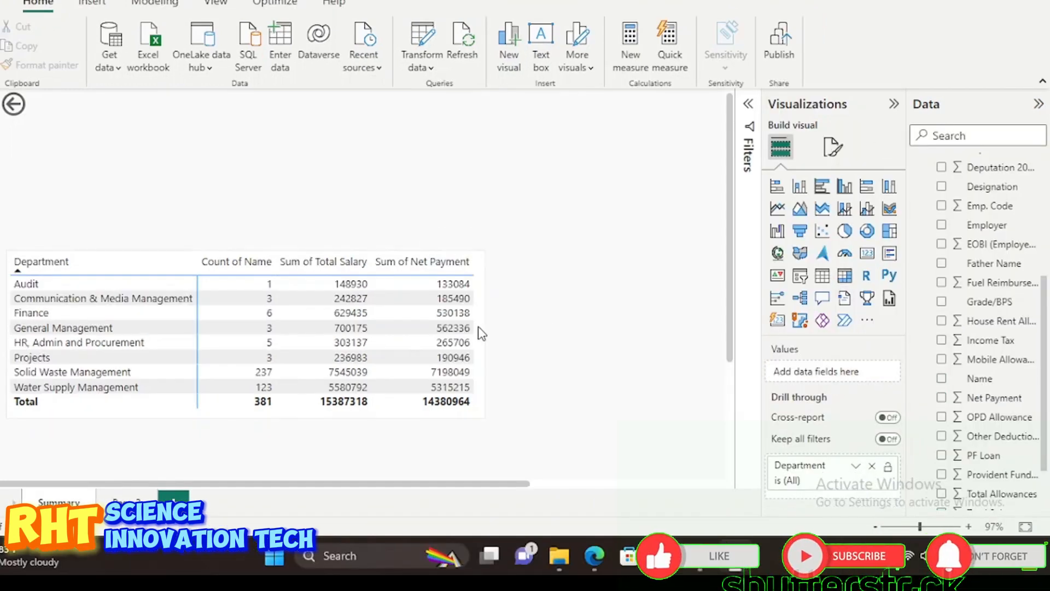
{"action": "left_click", "coordinate": [845, 187]}
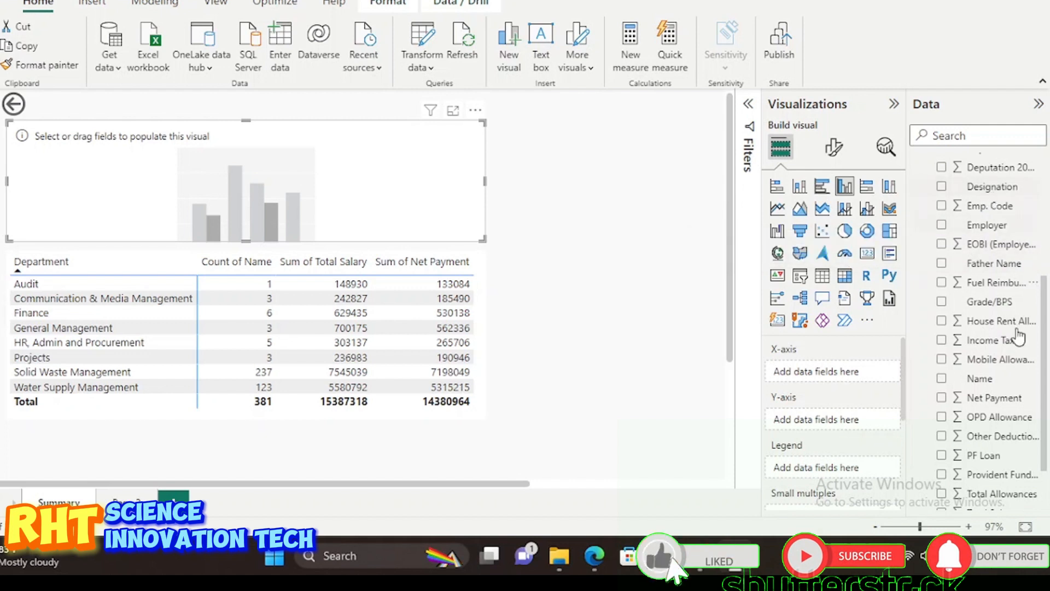
{"action": "scroll", "coordinate": [1012, 328], "scroll_direction": "down", "scroll_amount": 1}
{"action": "scroll", "coordinate": [1021, 361], "scroll_direction": "up", "scroll_amount": 5}
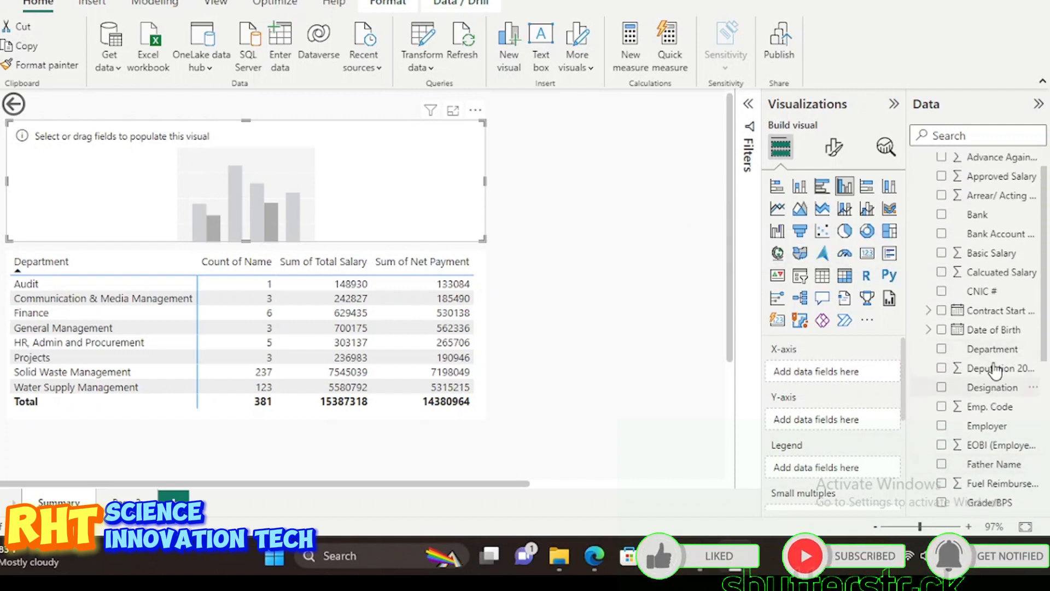
{"action": "left_click_drag", "start_coordinate": [992, 353], "coordinate": [830, 373]}
Add Total Salary as a sum to the column chart's Y-axis and narrow the chart.
{"action": "scroll", "coordinate": [975, 446], "scroll_direction": "down", "scroll_amount": 3}
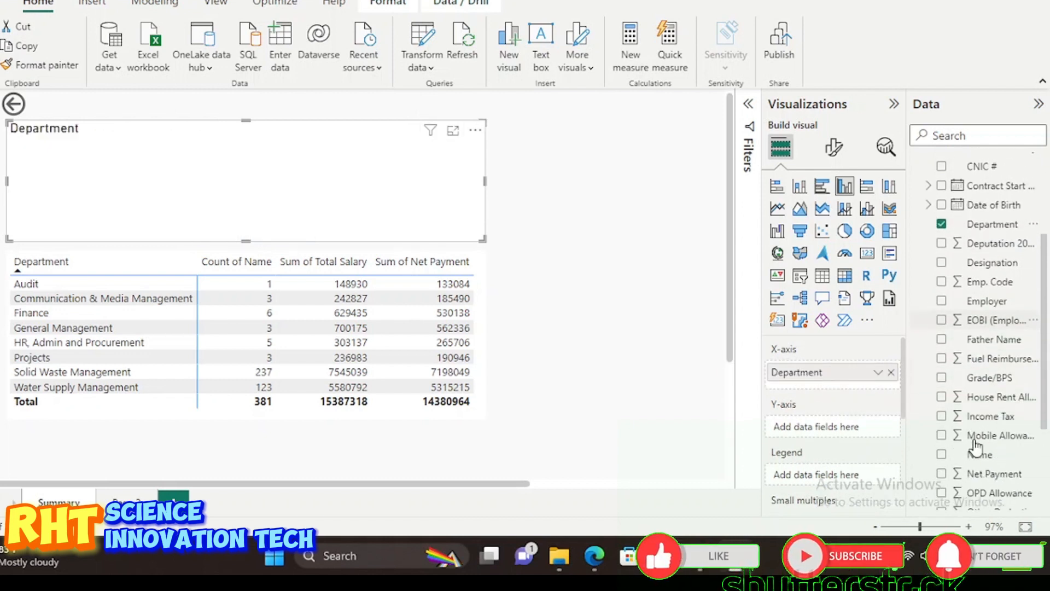
{"action": "scroll", "coordinate": [979, 446], "scroll_direction": "down", "scroll_amount": 2}
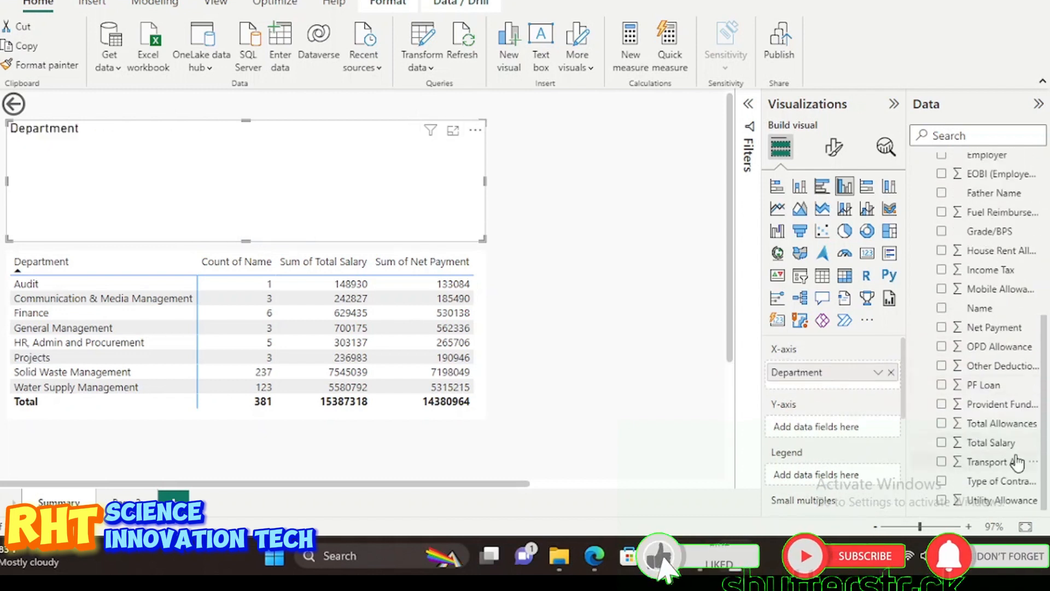
{"action": "left_click_drag", "start_coordinate": [993, 446], "coordinate": [847, 432]}
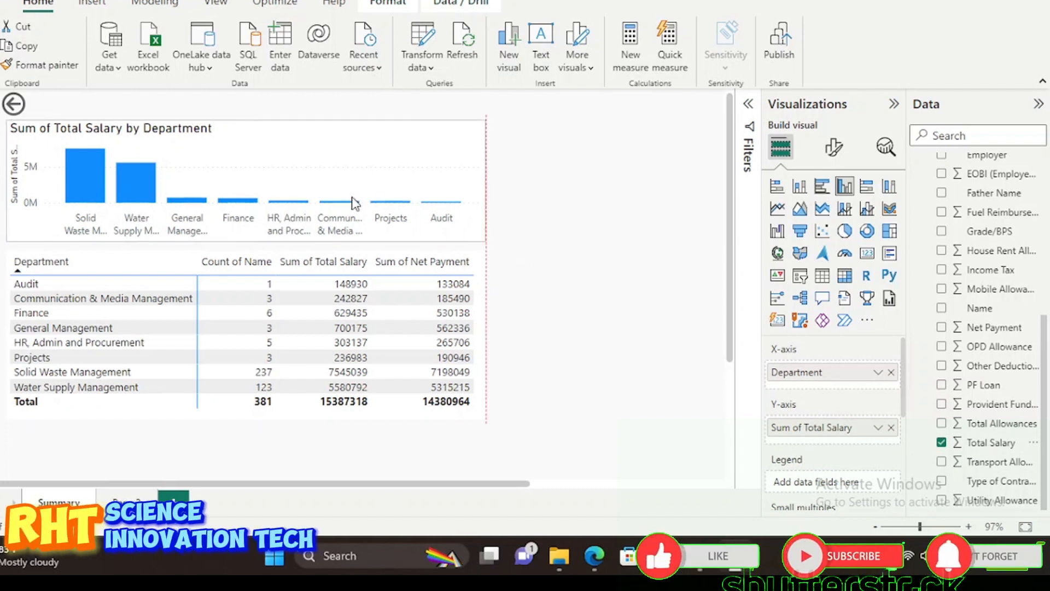
{"action": "left_click_drag", "start_coordinate": [485, 181], "coordinate": [354, 203]}
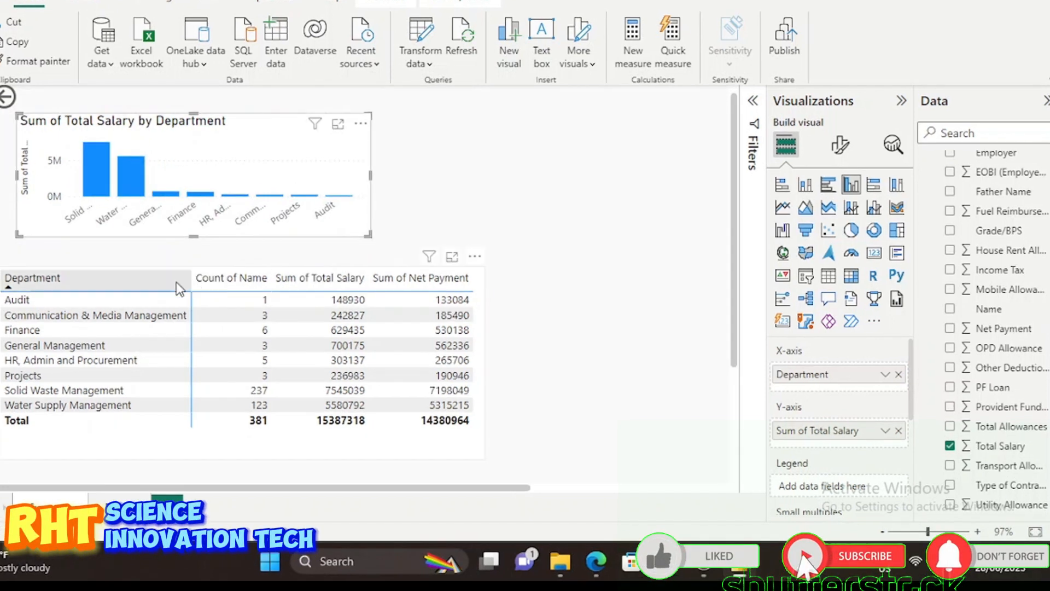
Rename the matrix's summed value columns as Total Salary and Net Payment.
{"action": "left_click", "coordinate": [234, 291]}
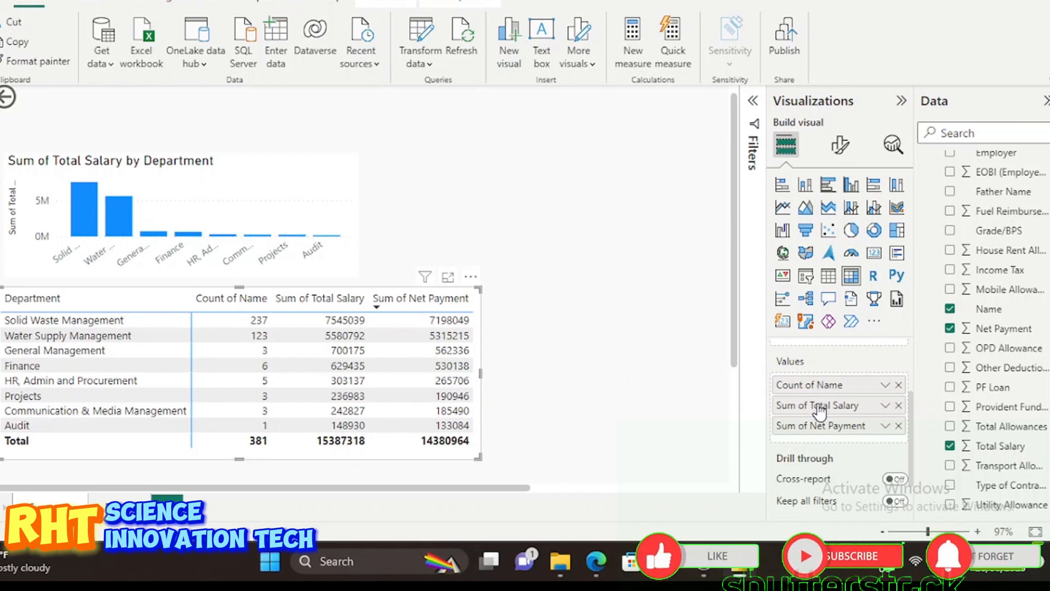
{"action": "left_click_drag", "start_coordinate": [819, 403], "coordinate": [844, 408]}
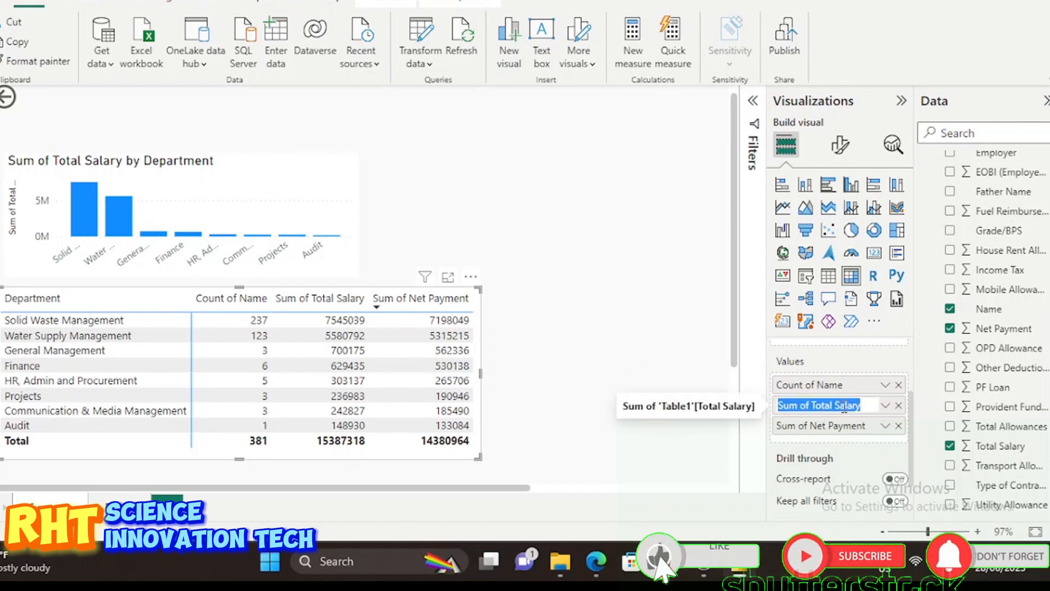
{"action": "left_click", "coordinate": [815, 405]}
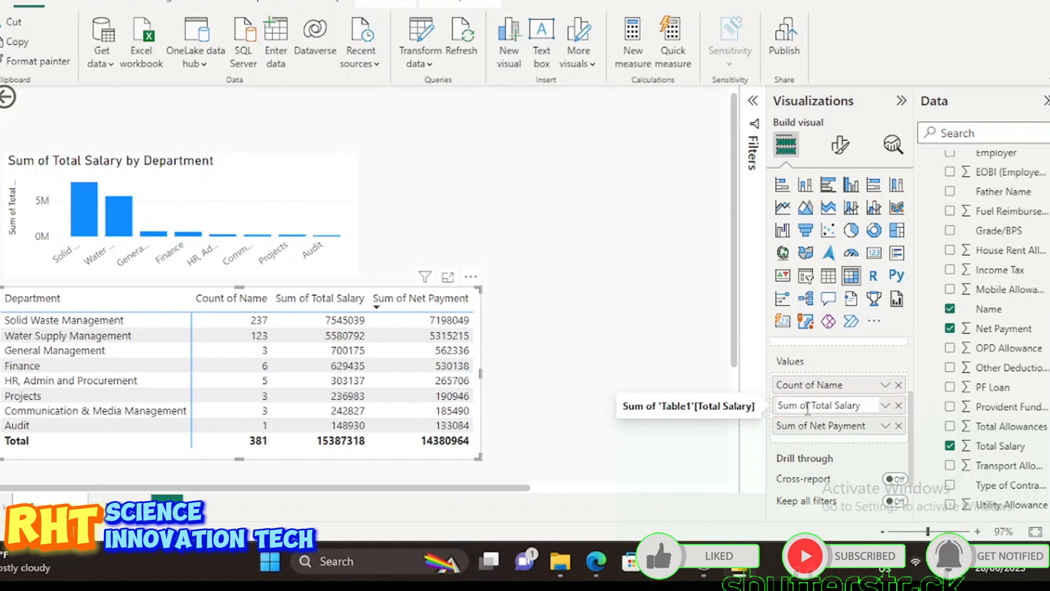
{"action": "key", "text": "BackSpace"}
{"action": "key", "text": "BackSpace"}
{"action": "key", "text": "BackSpace"}
{"action": "key", "text": "BackSpace"}
{"action": "key", "text": "BackSpace"}
{"action": "key", "text": "BackSpace"}
{"action": "key", "text": "BackSpace"}
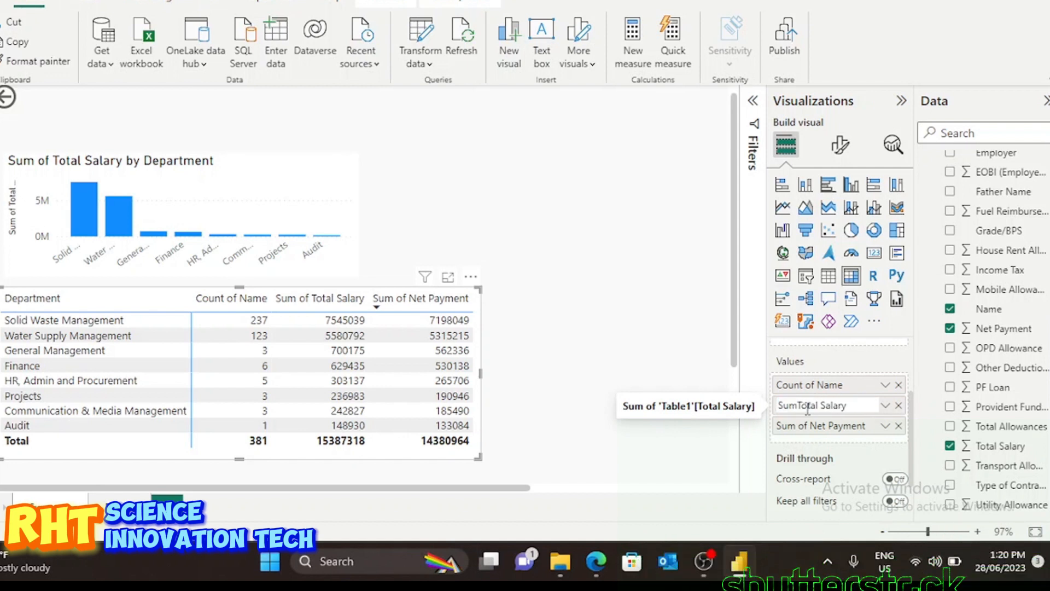
{"action": "left_click", "coordinate": [842, 405]}
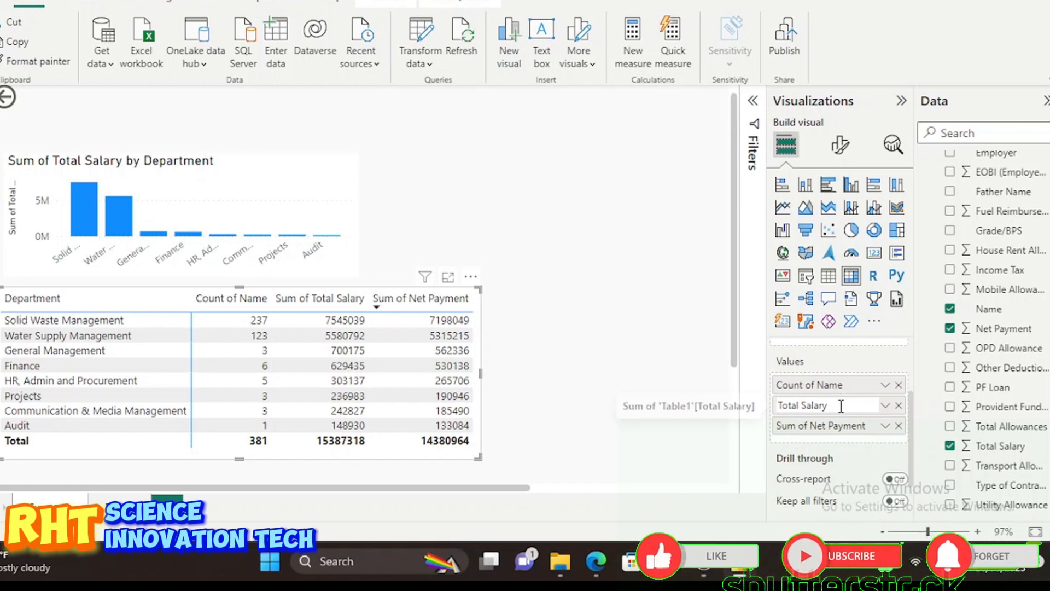
{"action": "left_click", "coordinate": [823, 366]}
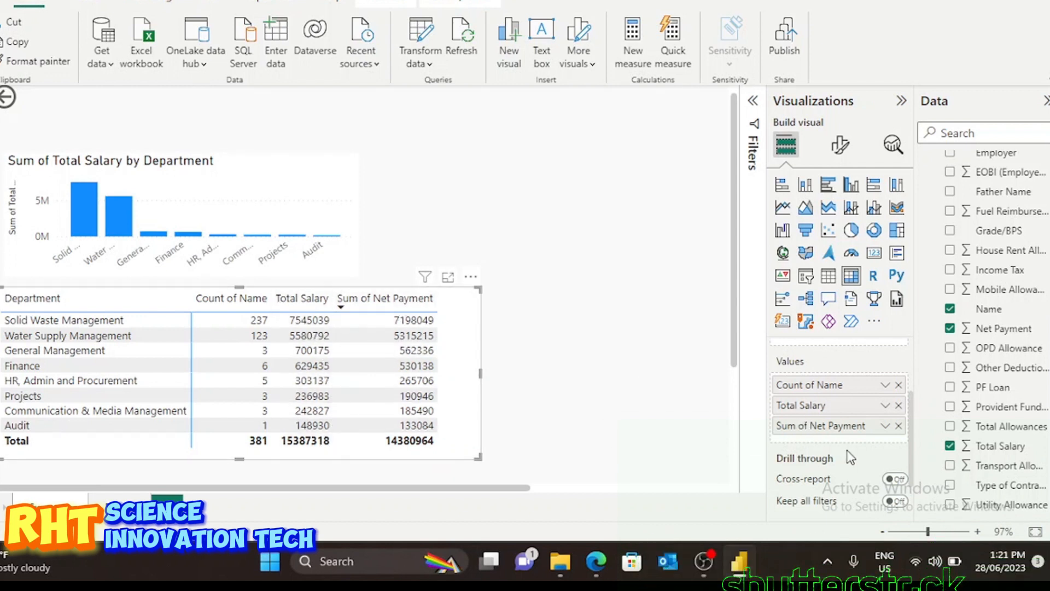
{"action": "double_click", "coordinate": [854, 427]}
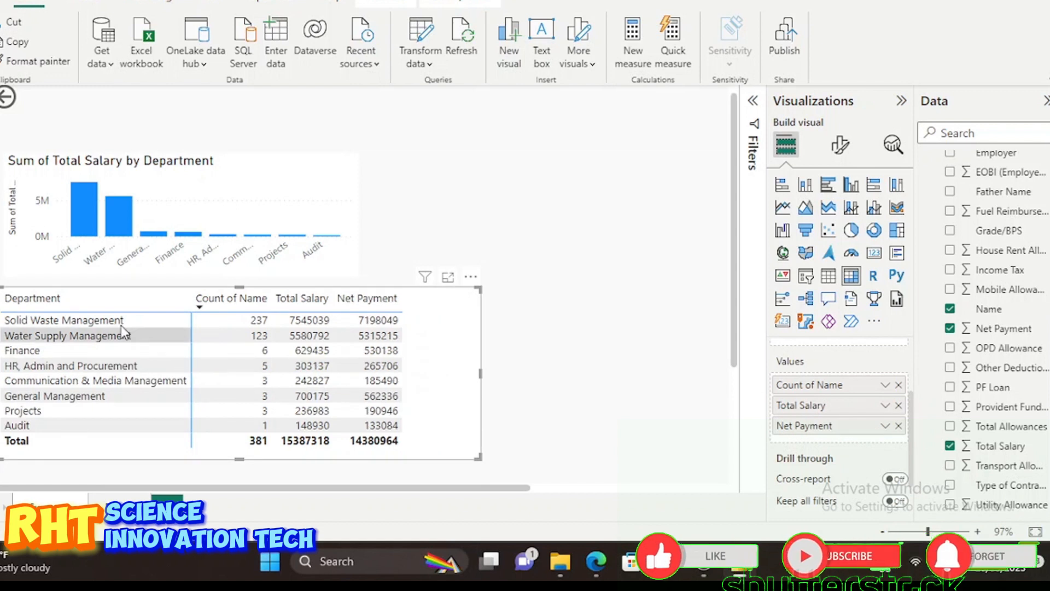
Sort the matrix by Department in ascending order and try narrowing it to fit its columns.
{"action": "left_click", "coordinate": [10, 309]}
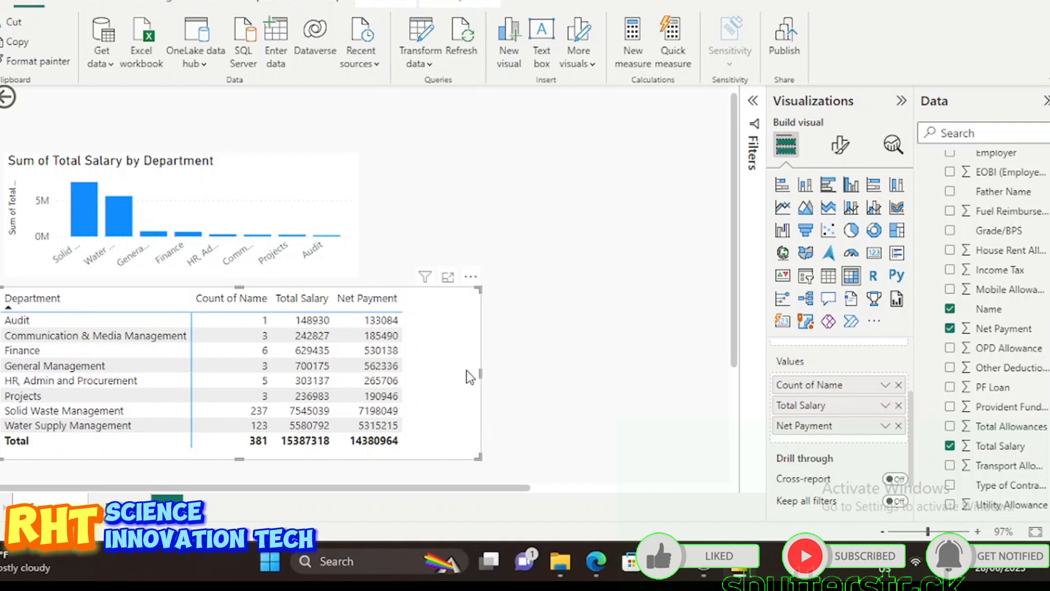
{"action": "left_click_drag", "start_coordinate": [435, 375], "coordinate": [413, 365]}
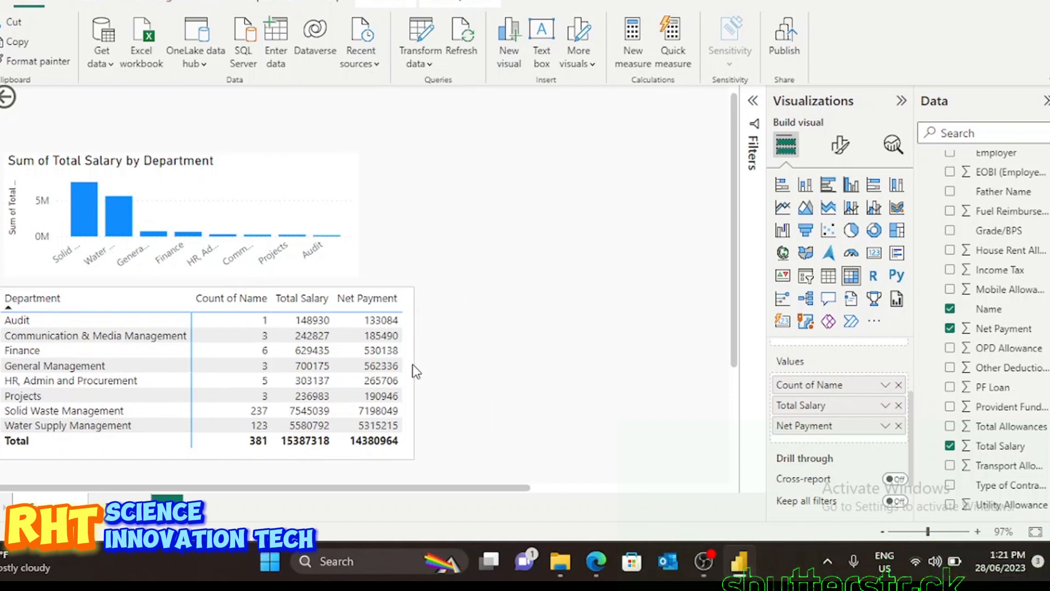
{"action": "right_click", "coordinate": [299, 444]}
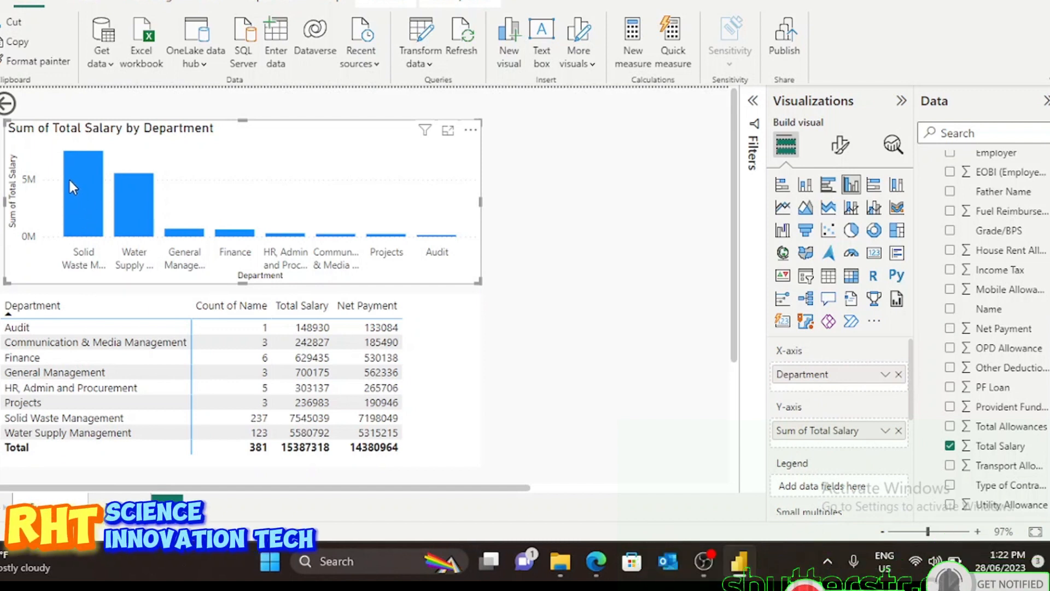
{"action": "mouse_move", "coordinate": [64, 195]}
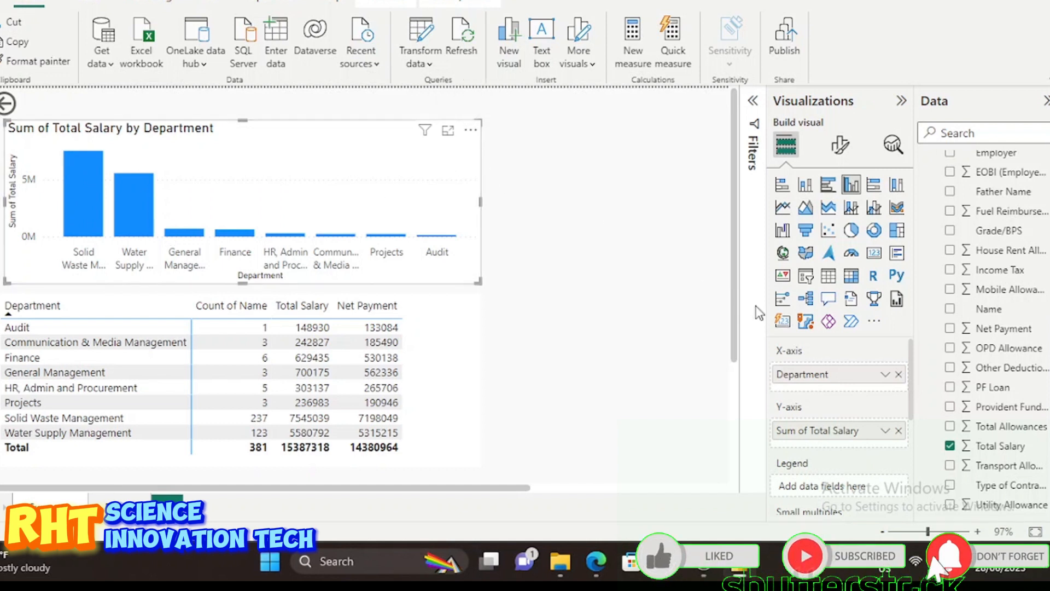
Turn on data labels for the Sum of Total Salary by Department column chart.
{"action": "left_click", "coordinate": [848, 144]}
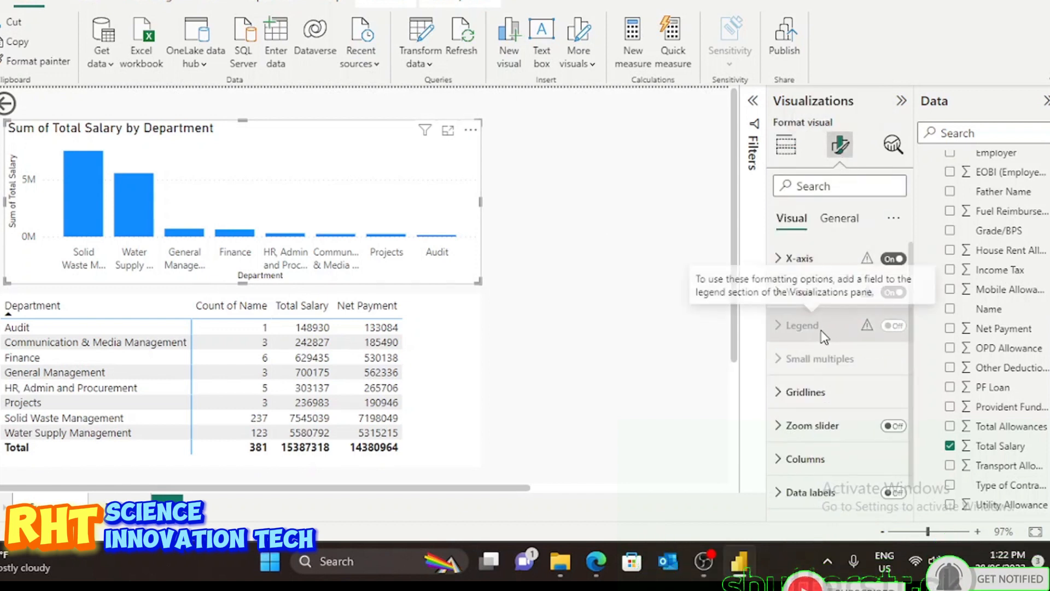
{"action": "scroll", "coordinate": [831, 380], "scroll_direction": "down", "scroll_amount": 1}
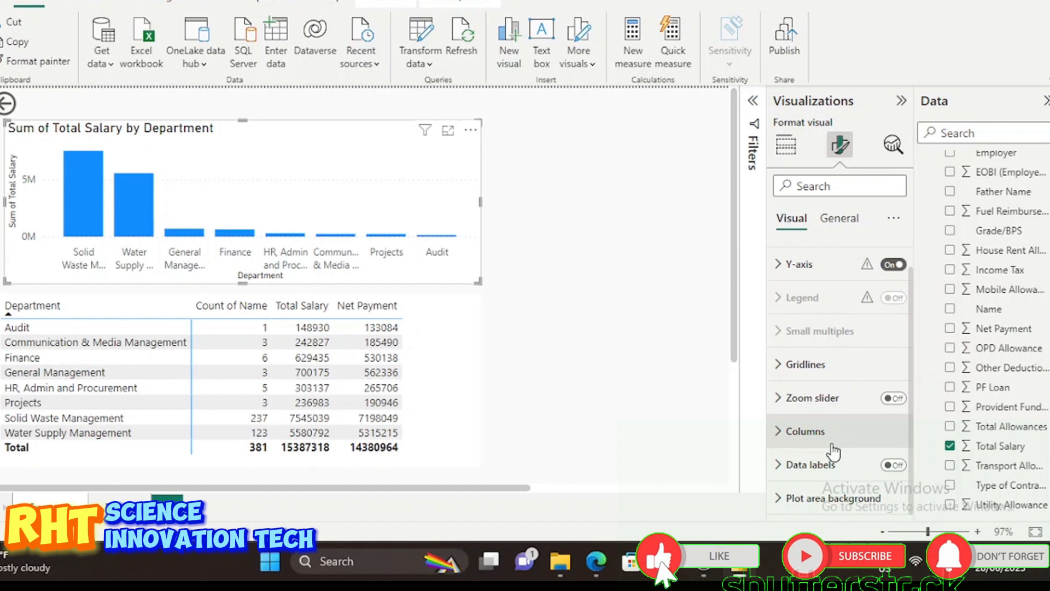
{"action": "left_click", "coordinate": [829, 472]}
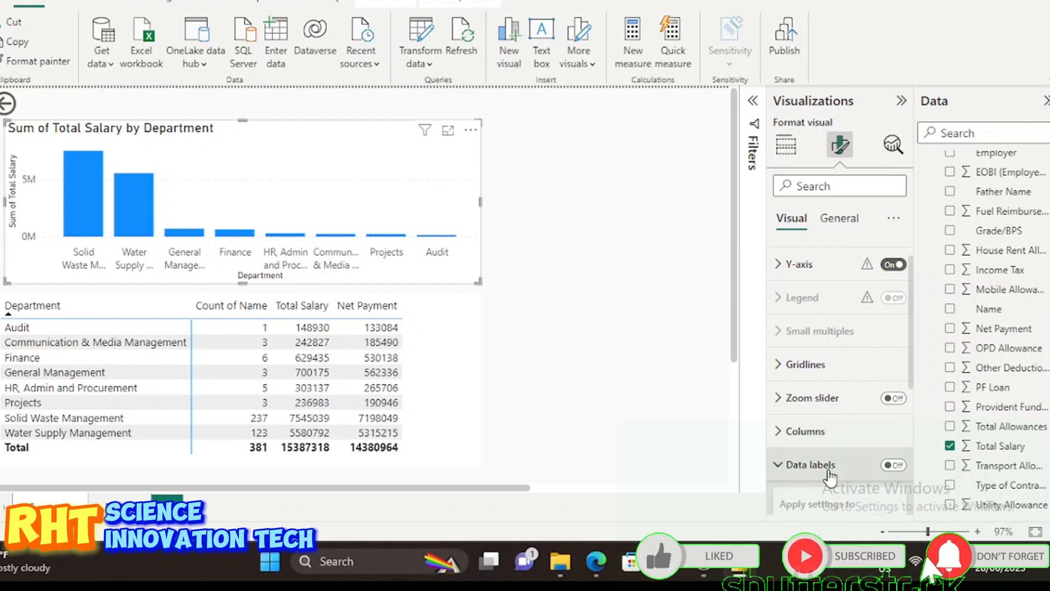
{"action": "scroll", "coordinate": [831, 438], "scroll_direction": "down", "scroll_amount": 2}
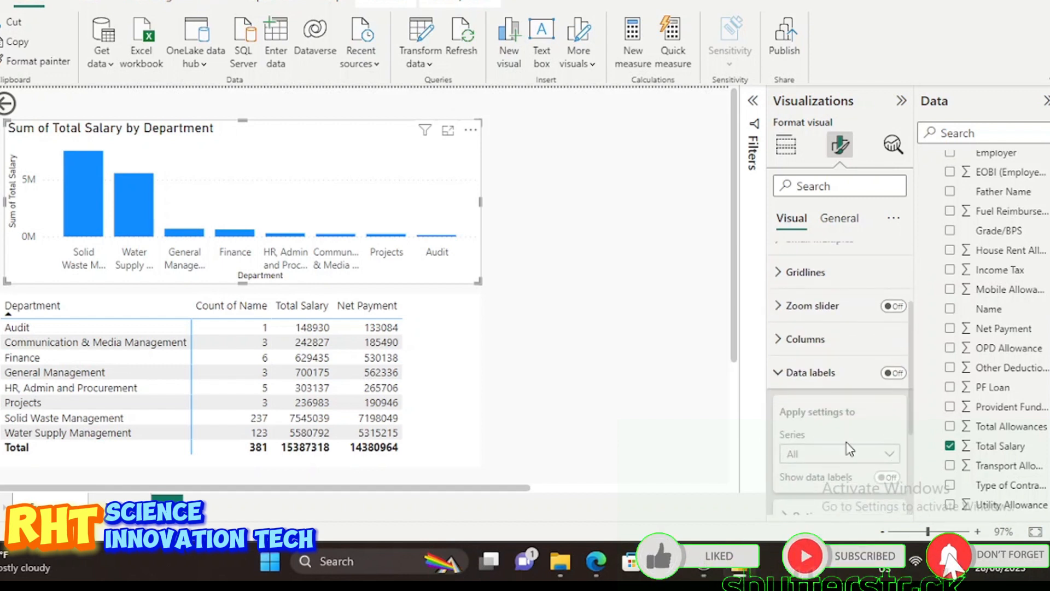
{"action": "left_click", "coordinate": [893, 373]}
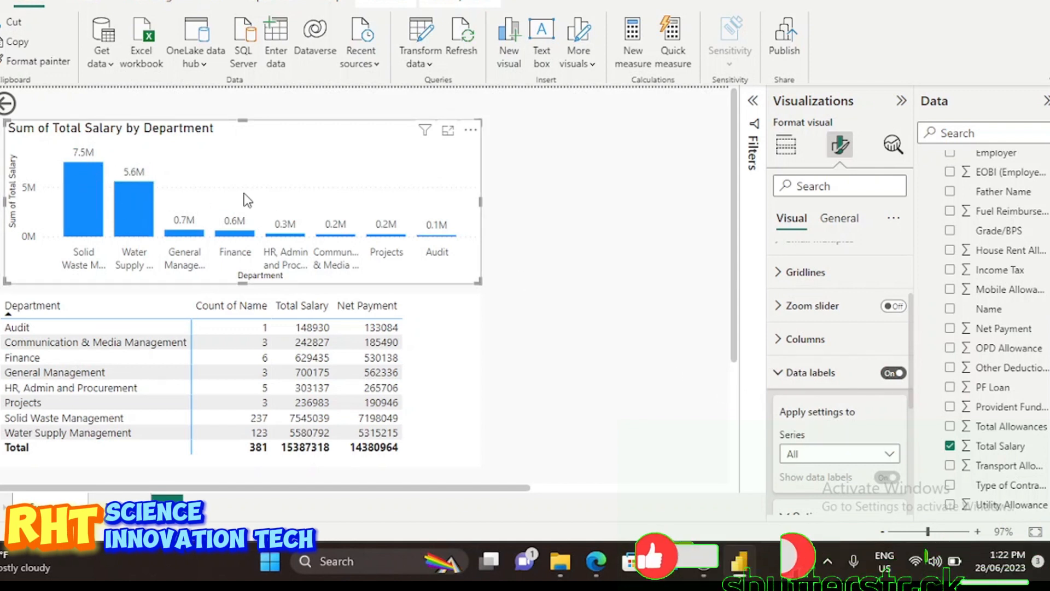
{"action": "mouse_move", "coordinate": [441, 252]}
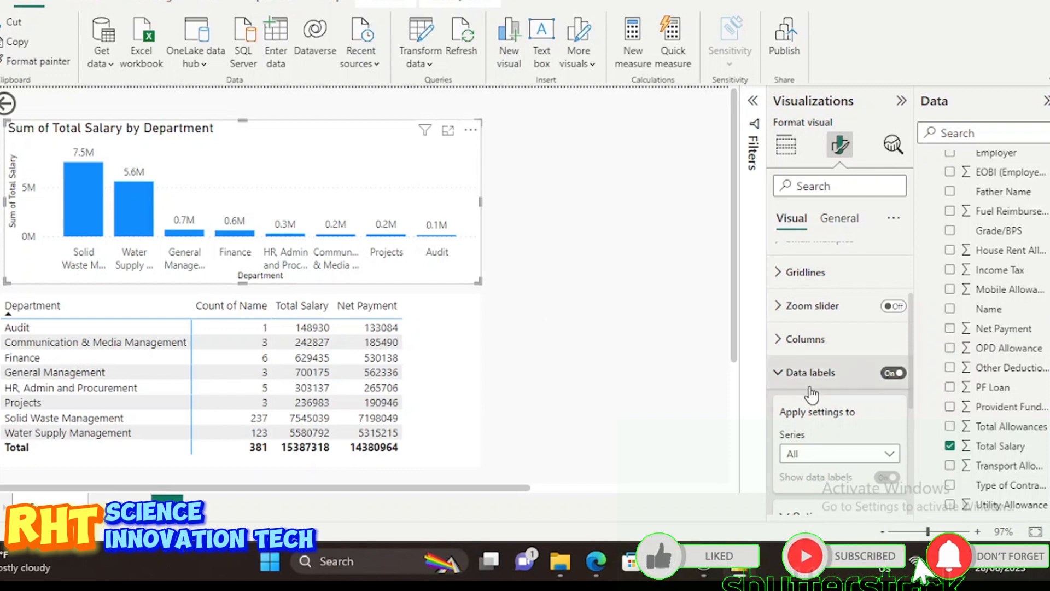
Set the column chart's data label values to font size 11 and black.
{"action": "scroll", "coordinate": [878, 421], "scroll_direction": "down", "scroll_amount": 2}
{"action": "scroll", "coordinate": [878, 430], "scroll_direction": "down", "scroll_amount": 2}
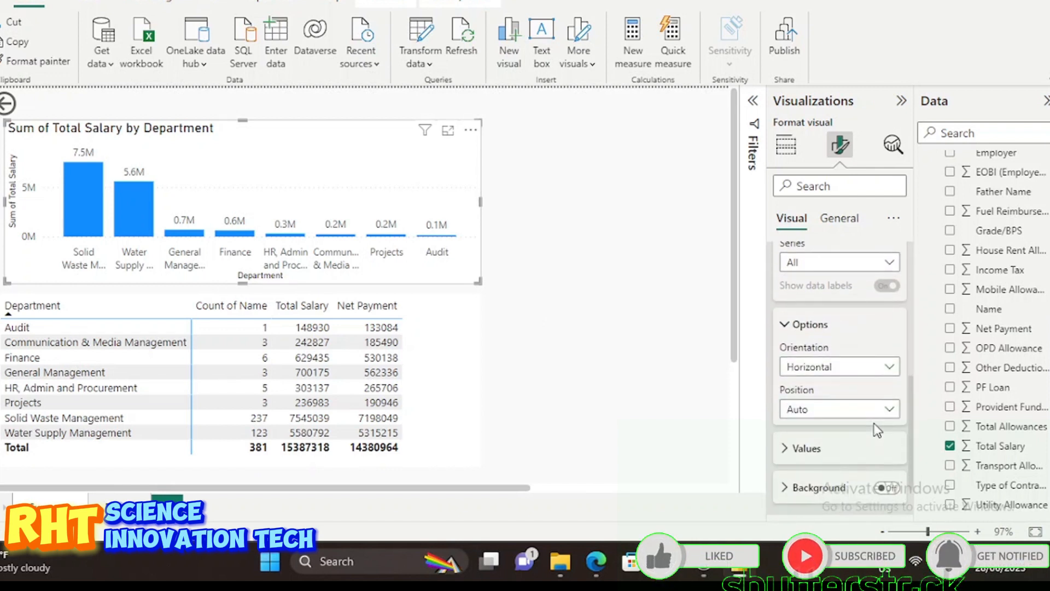
{"action": "scroll", "coordinate": [877, 430], "scroll_direction": "down", "scroll_amount": 1}
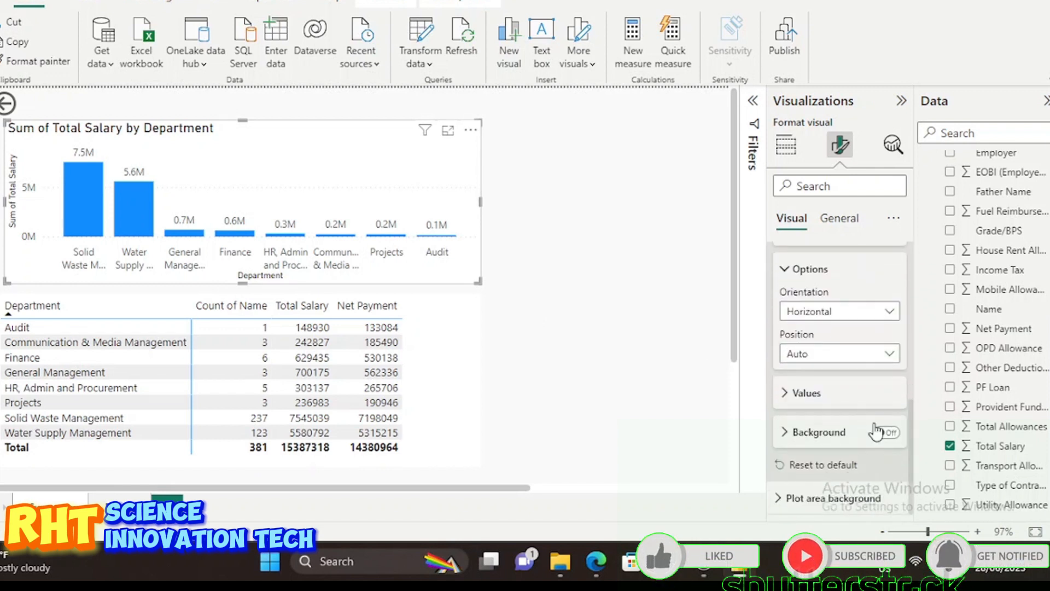
{"action": "left_click", "coordinate": [785, 397]}
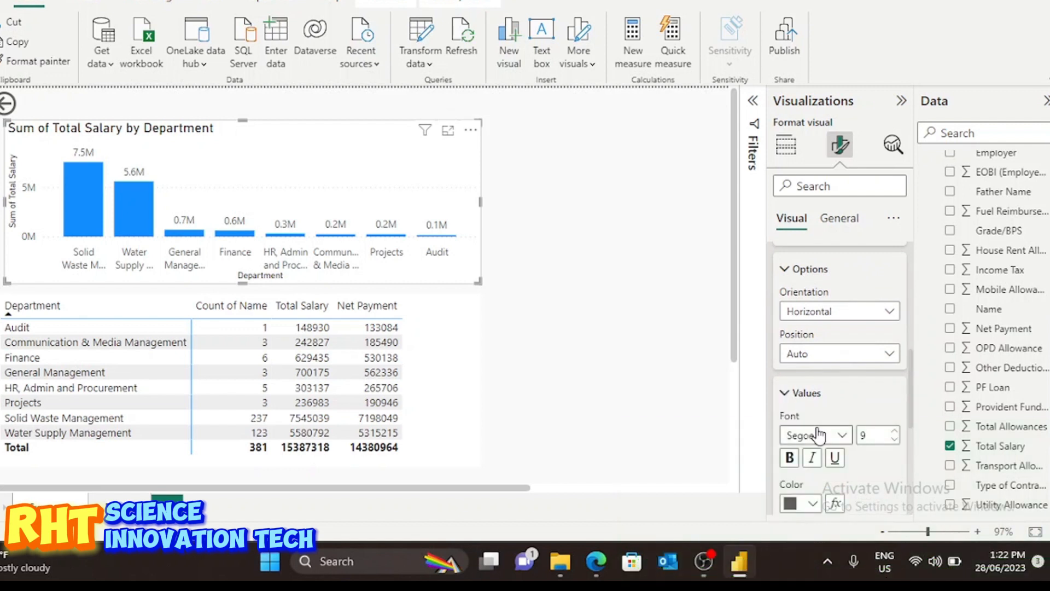
{"action": "scroll", "coordinate": [817, 432], "scroll_direction": "down", "scroll_amount": 1}
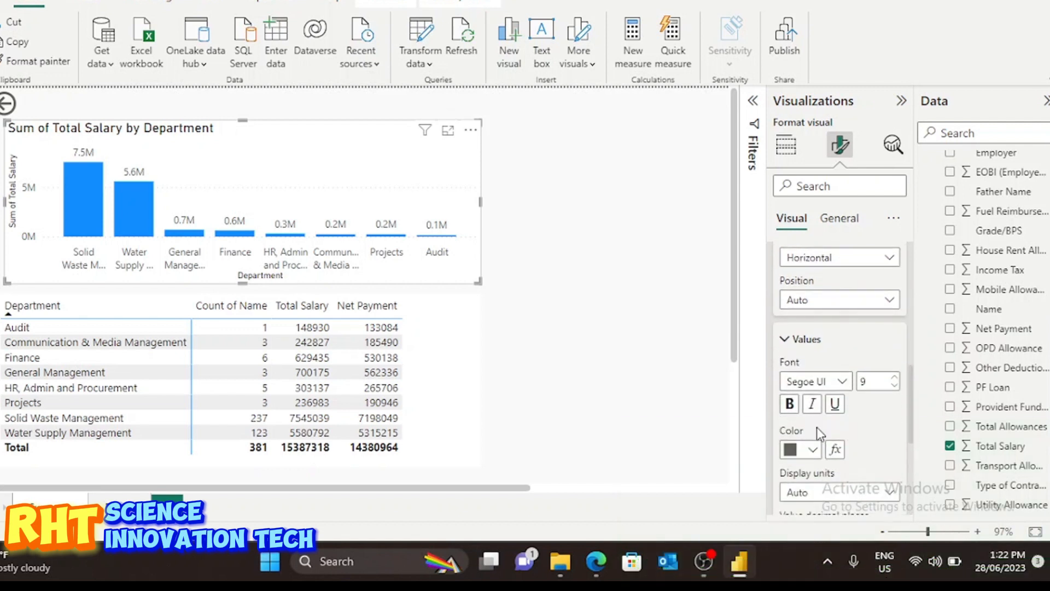
{"action": "left_click", "coordinate": [895, 379]}
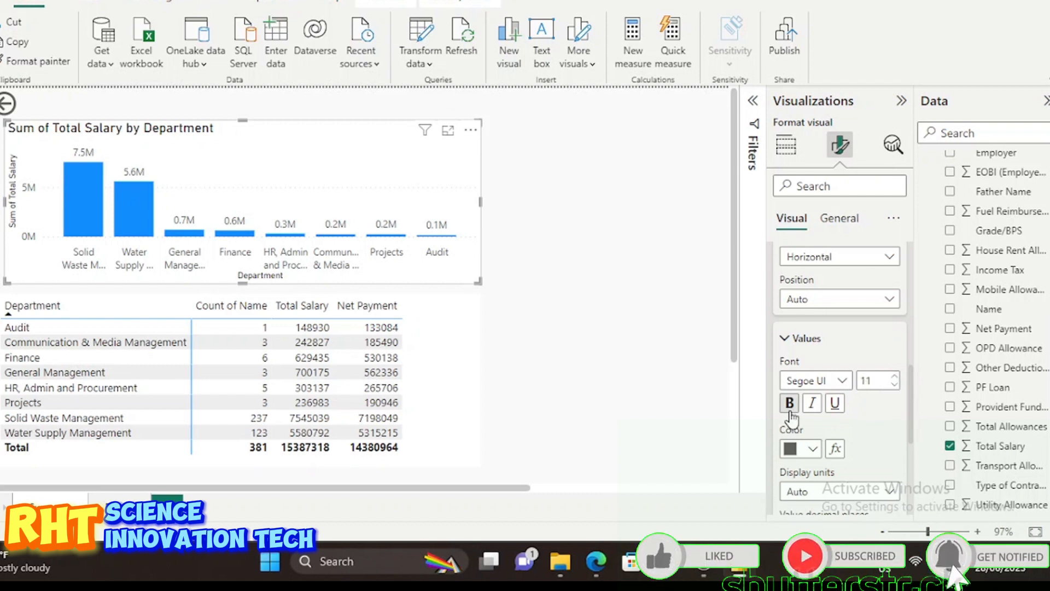
{"action": "scroll", "coordinate": [879, 432], "scroll_direction": "down", "scroll_amount": 3}
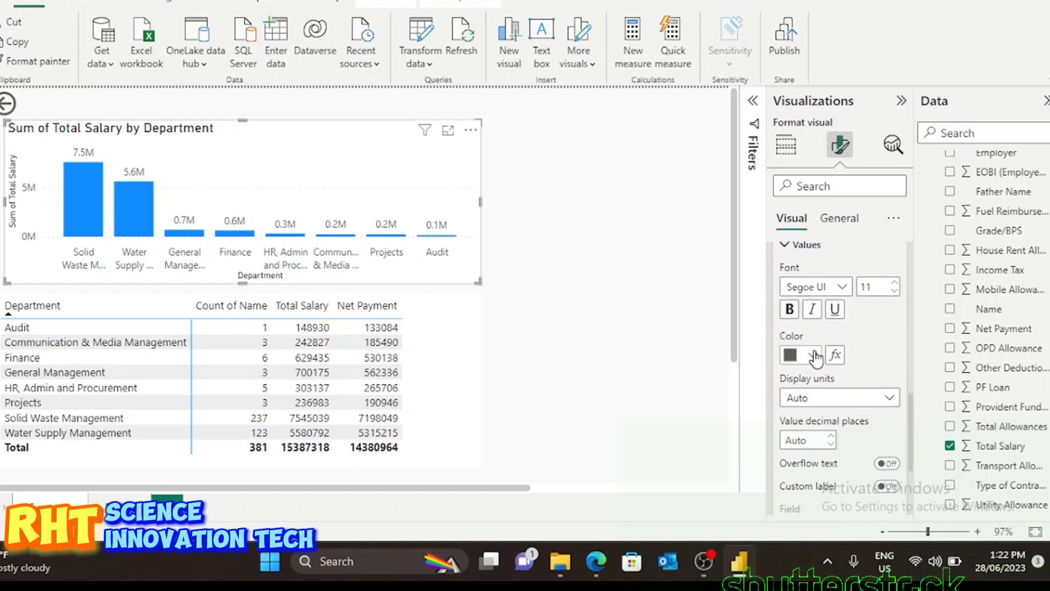
{"action": "left_click", "coordinate": [814, 355]}
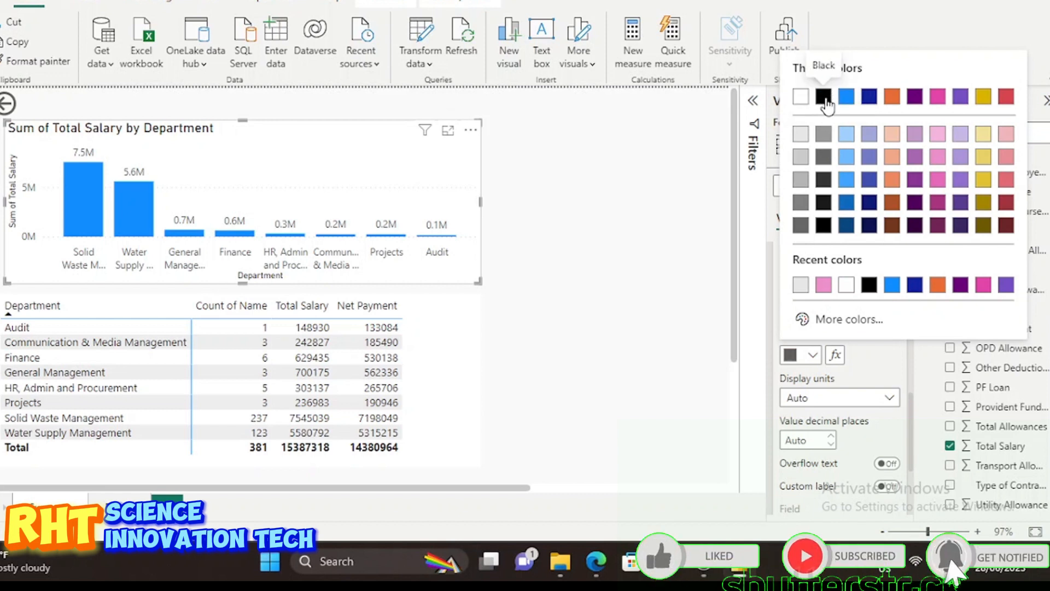
{"action": "left_click", "coordinate": [823, 96]}
Turn on the background behind the column chart's data labels.
{"action": "scroll", "coordinate": [873, 406], "scroll_direction": "down", "scroll_amount": 3}
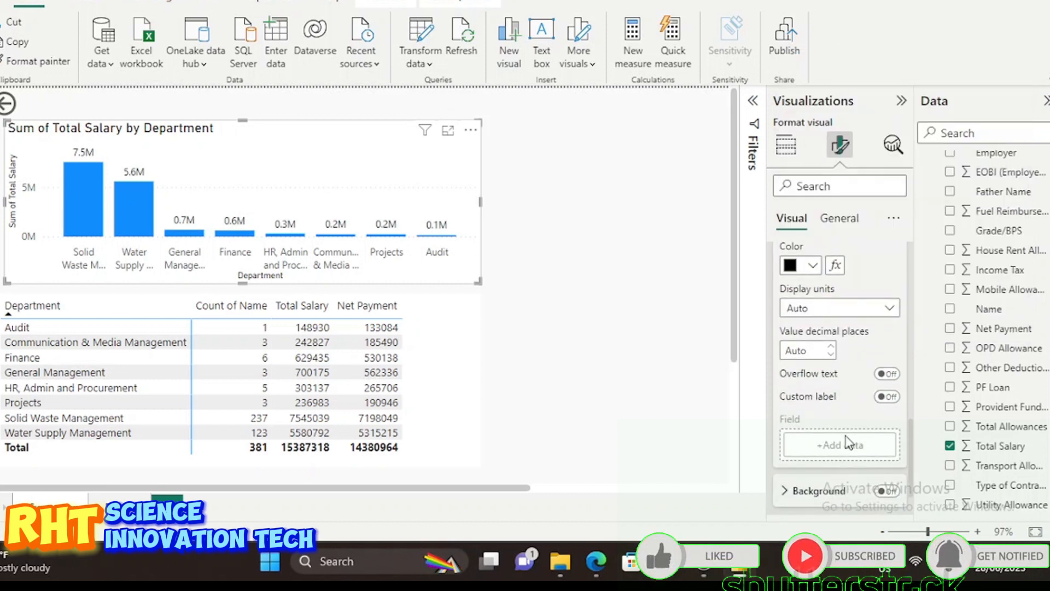
{"action": "scroll", "coordinate": [847, 441], "scroll_direction": "down", "scroll_amount": 2}
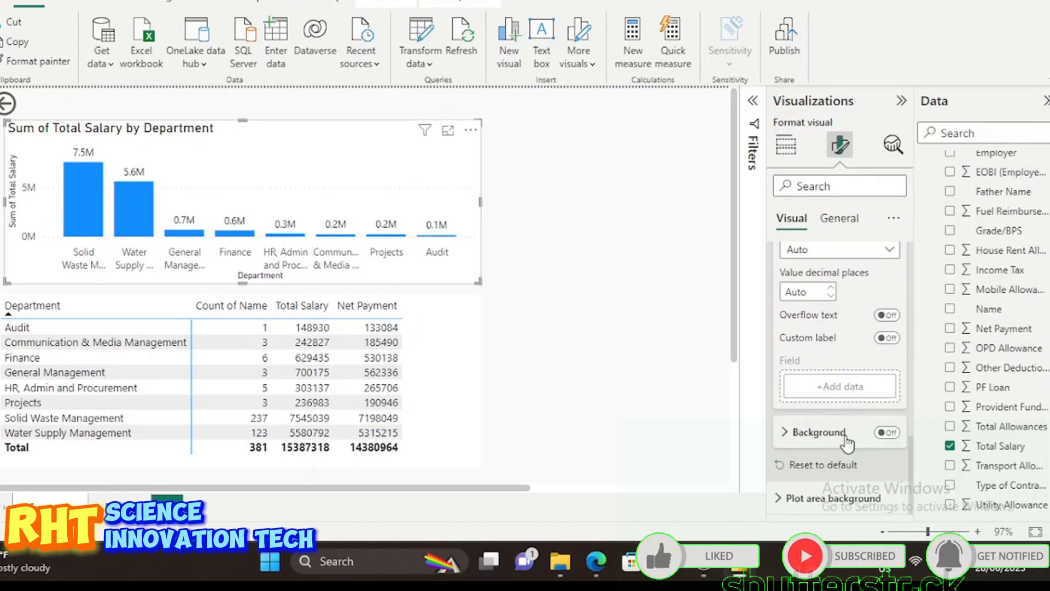
{"action": "left_click", "coordinate": [786, 432]}
{"action": "scroll", "coordinate": [829, 441], "scroll_direction": "down", "scroll_amount": 2}
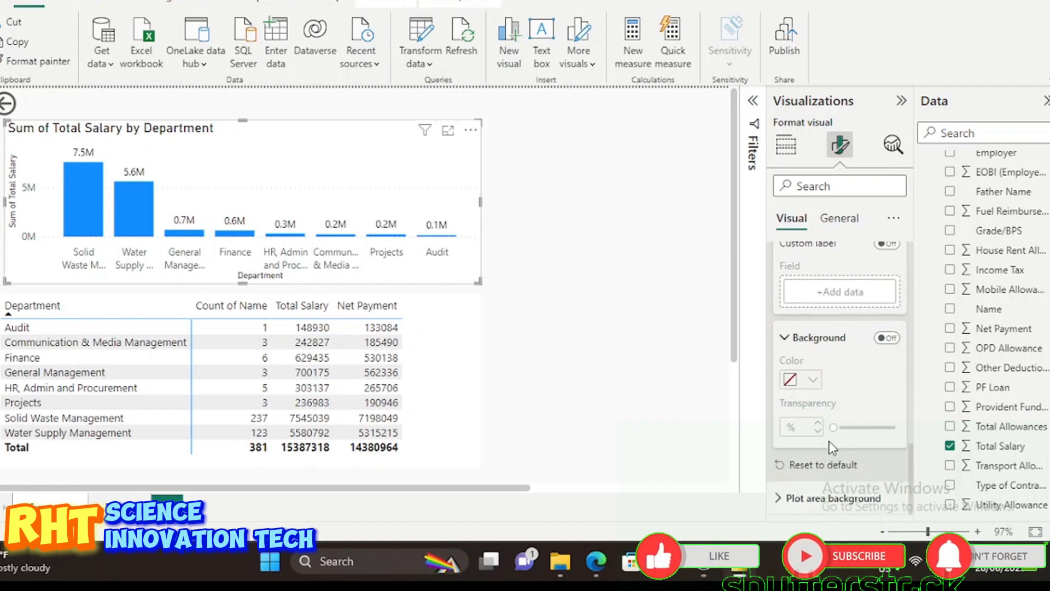
{"action": "left_click", "coordinate": [887, 337]}
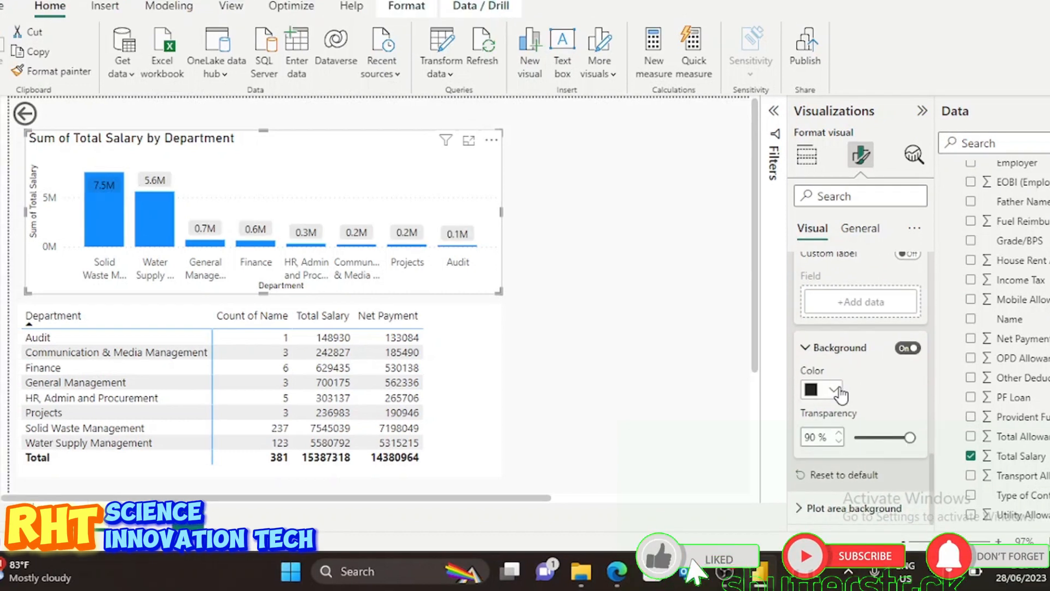
Set the column chart's data label background to light pink with 47% transparency.
{"action": "left_click", "coordinate": [835, 390]}
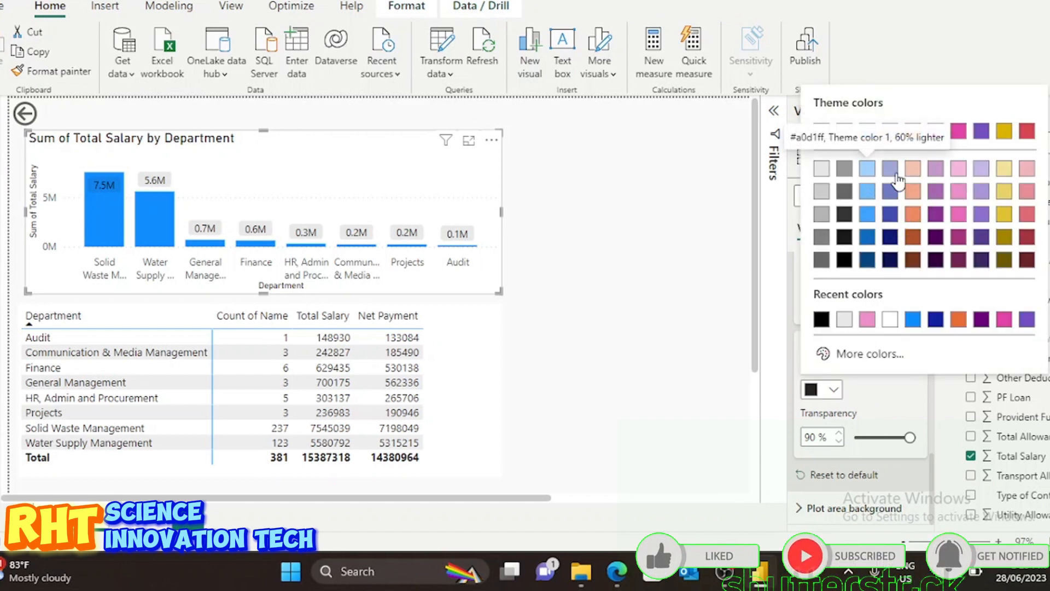
{"action": "left_click", "coordinate": [958, 172]}
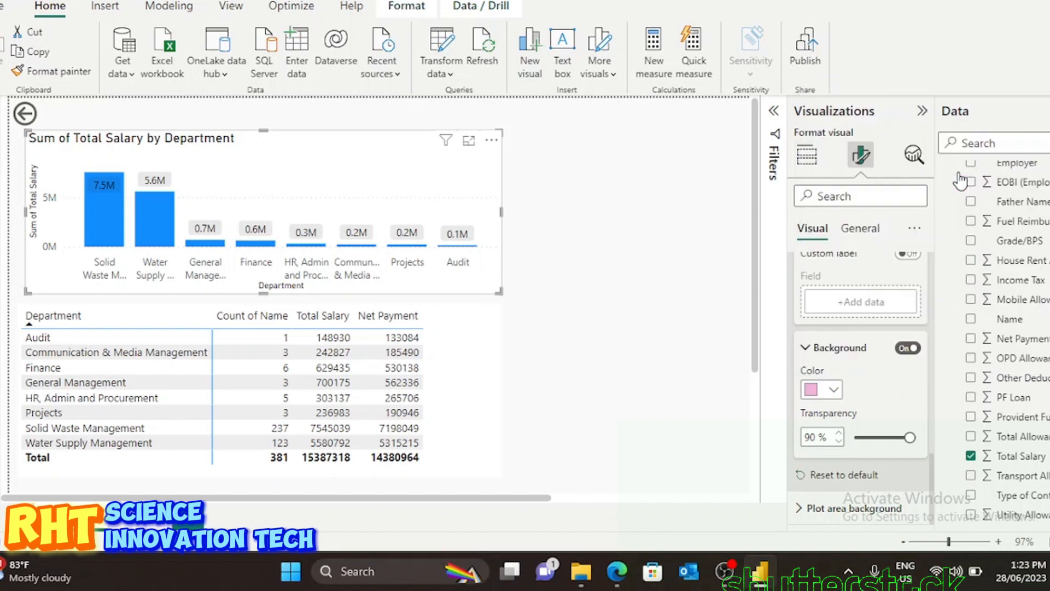
{"action": "left_click", "coordinate": [883, 437]}
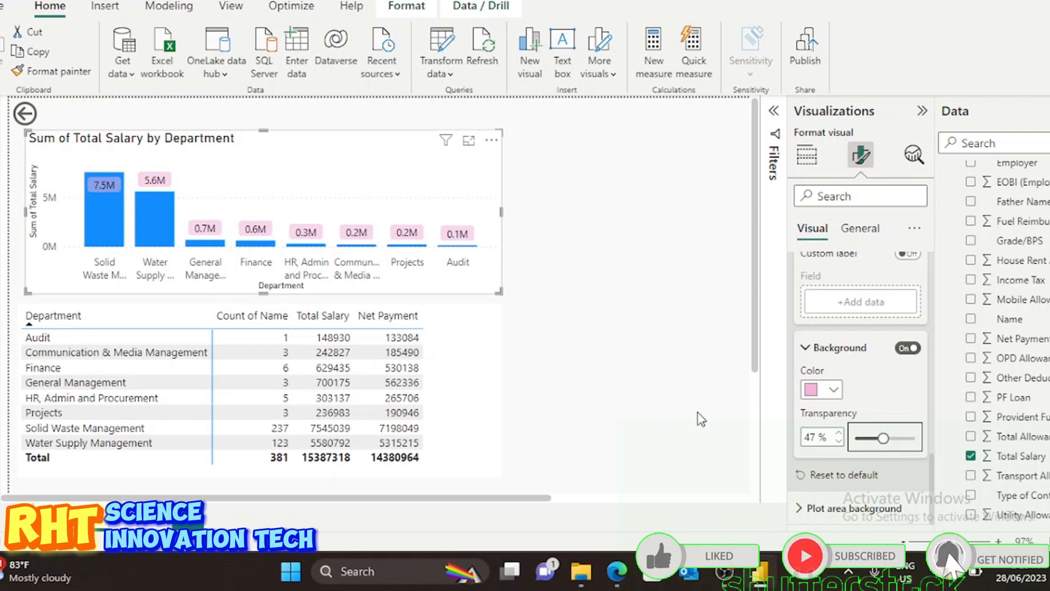
{"action": "left_click", "coordinate": [650, 377]}
{"action": "scroll", "coordinate": [651, 376], "scroll_direction": "down", "scroll_amount": 1}
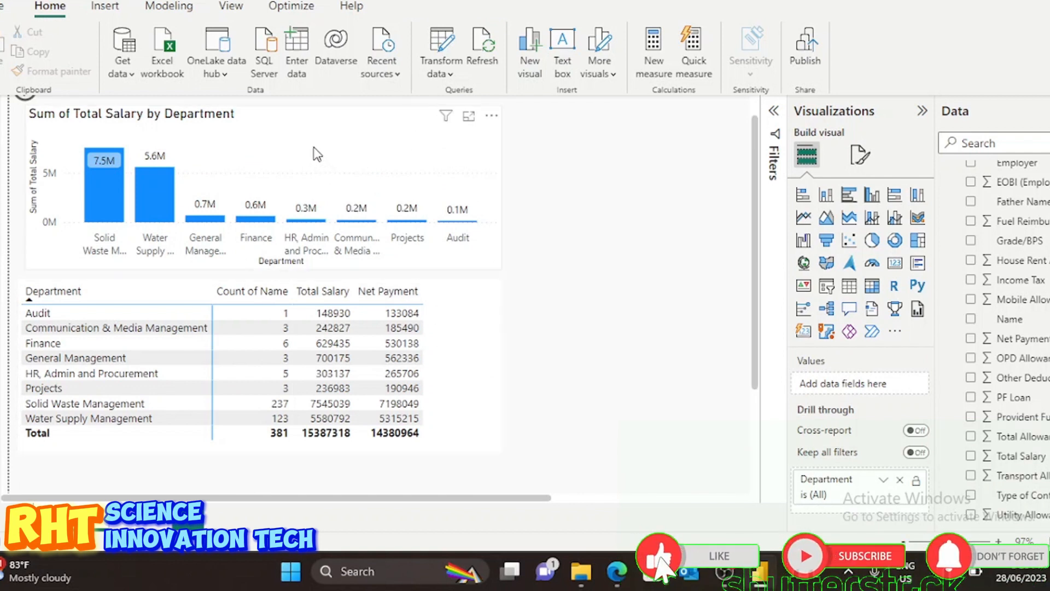
Move the column chart toward the right of the page and retitle it "Salary by Department".
{"action": "left_click_drag", "start_coordinate": [314, 147], "coordinate": [525, 154]}
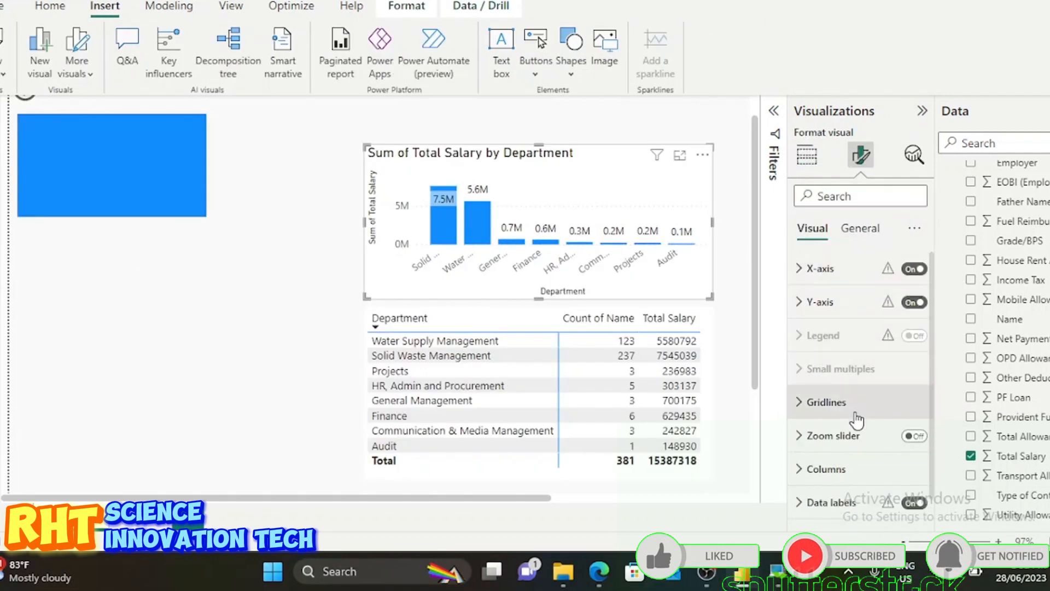
{"action": "scroll", "coordinate": [847, 317], "scroll_direction": "down", "scroll_amount": 1}
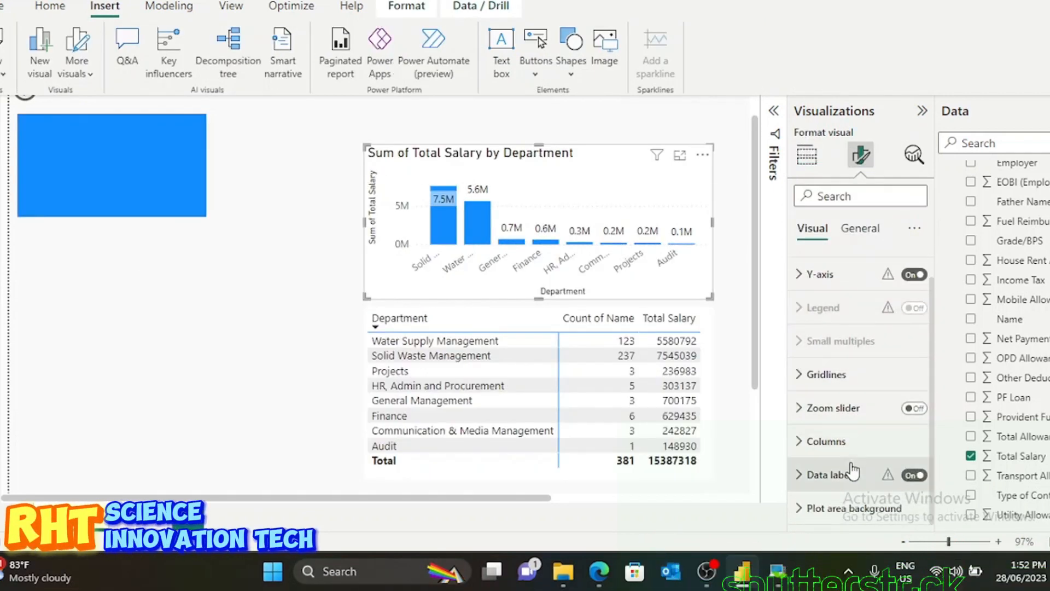
{"action": "left_click", "coordinate": [863, 236]}
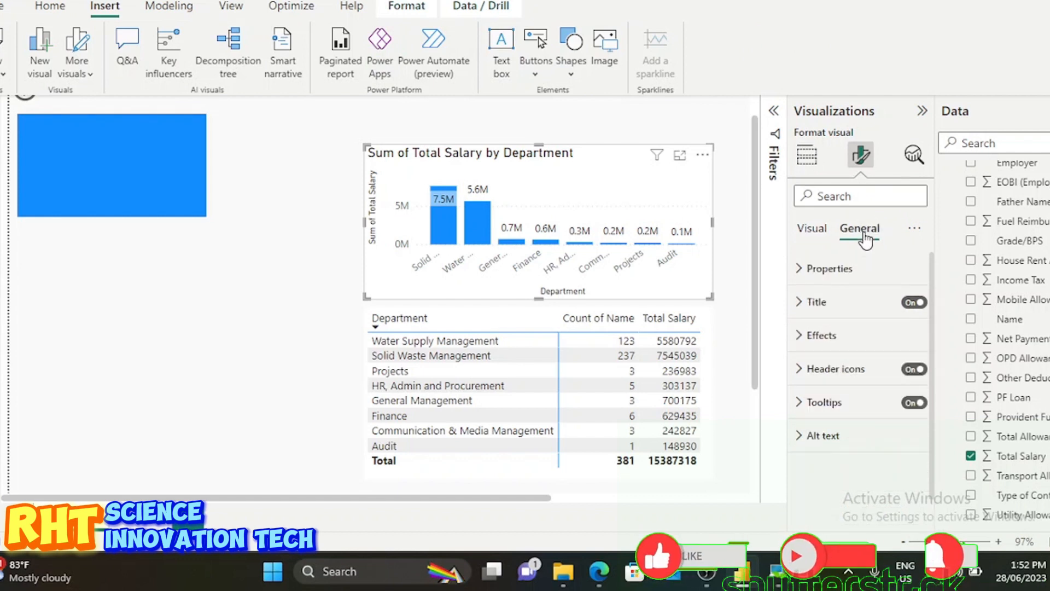
{"action": "left_click", "coordinate": [858, 304]}
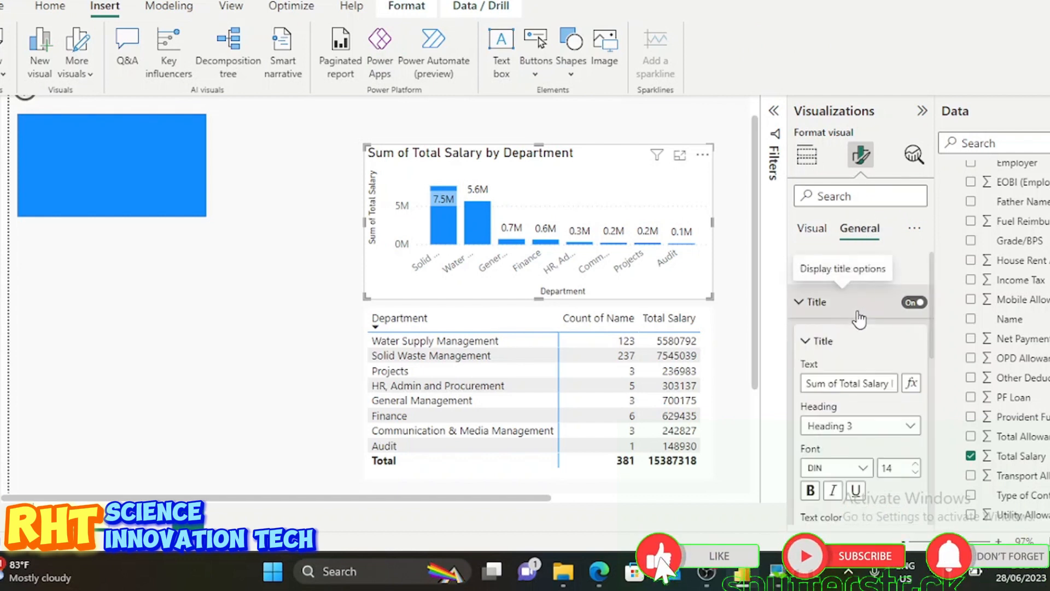
{"action": "left_click", "coordinate": [839, 386]}
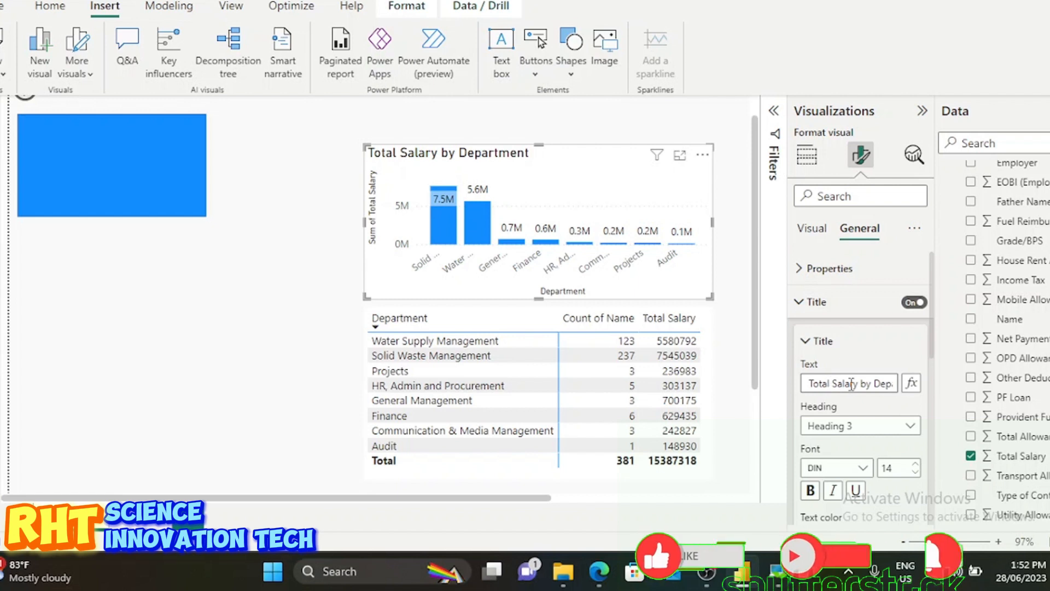
{"action": "key", "text": "BackSpace"}
{"action": "key", "text": "BackSpace"}
{"action": "key", "text": "BackSpace"}
{"action": "key", "text": "BackSpace"}
{"action": "key", "text": "BackSpace"}
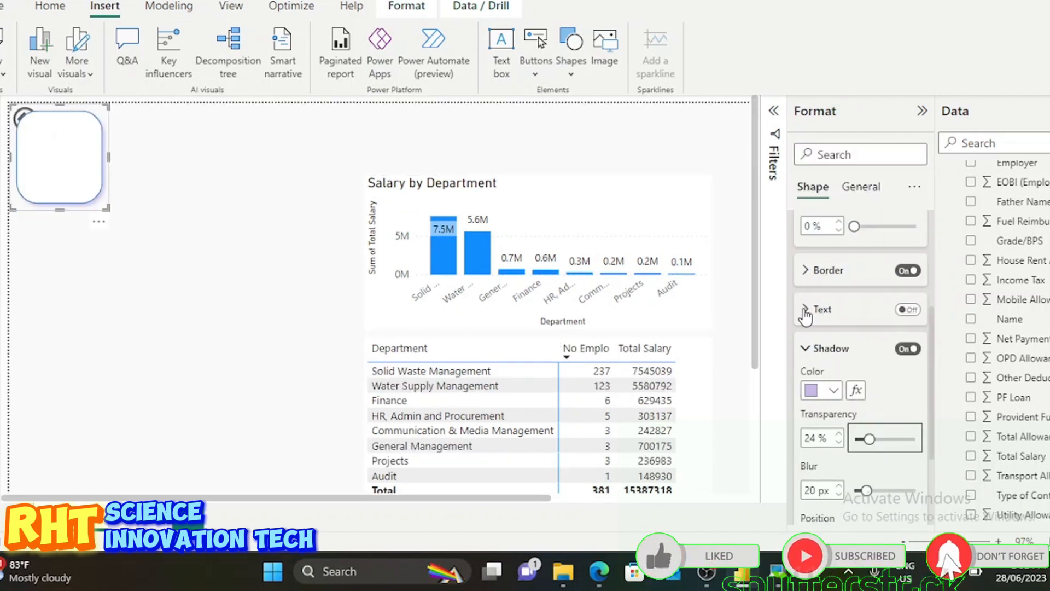
Enlarge the white rounded shape to about 152 high and 144 wide.
{"action": "left_click", "coordinate": [819, 309]}
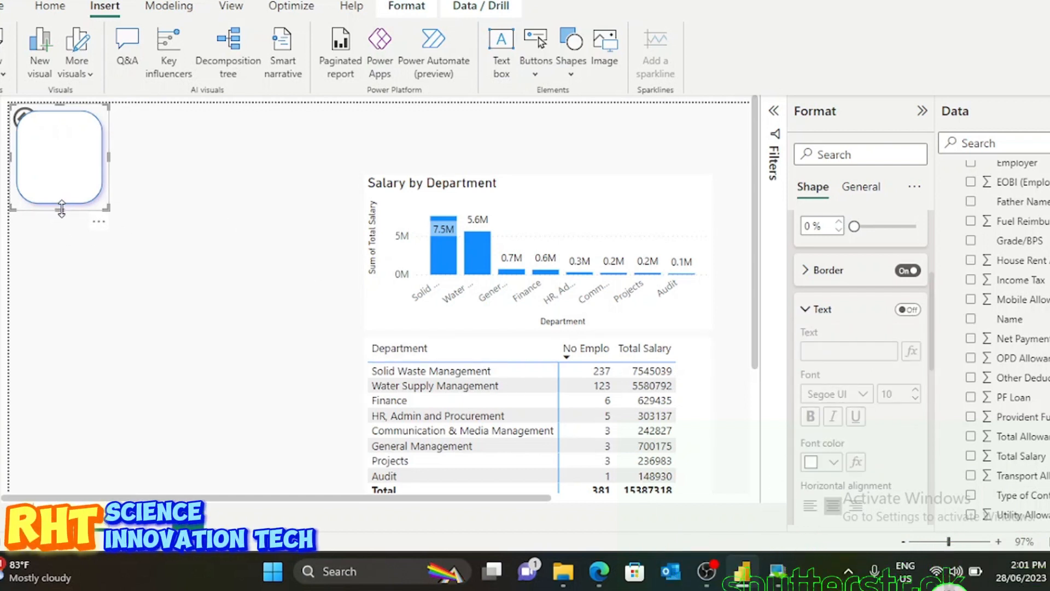
{"action": "left_click_drag", "start_coordinate": [66, 236], "coordinate": [63, 227]}
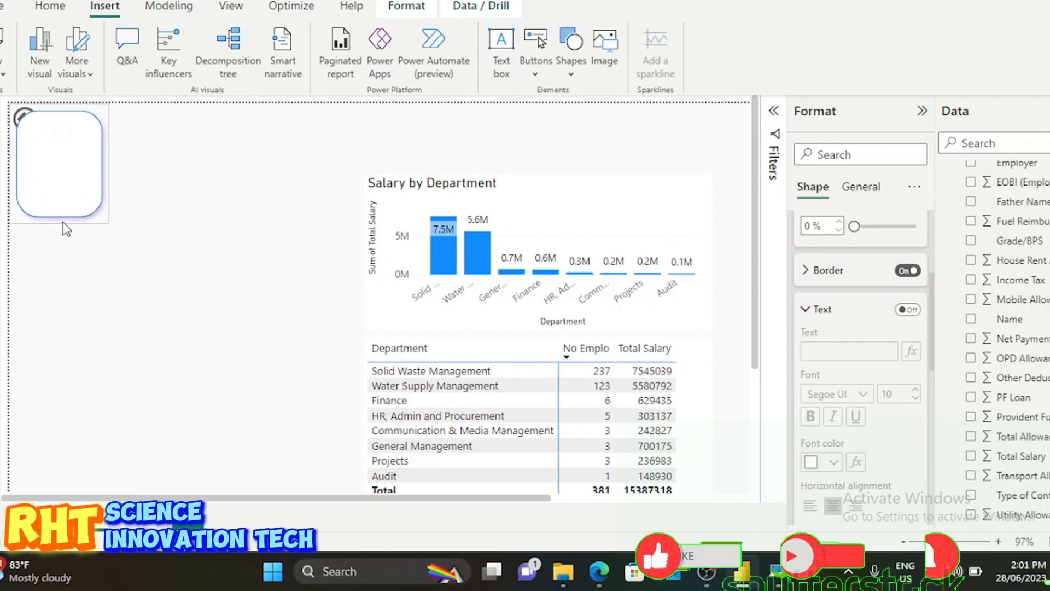
{"action": "mouse_move", "coordinate": [107, 161]}
{"action": "left_mouse_down"}
{"action": "mouse_move", "coordinate": [134, 161]}
{"action": "mouse_move", "coordinate": [122, 164]}
{"action": "left_mouse_up"}
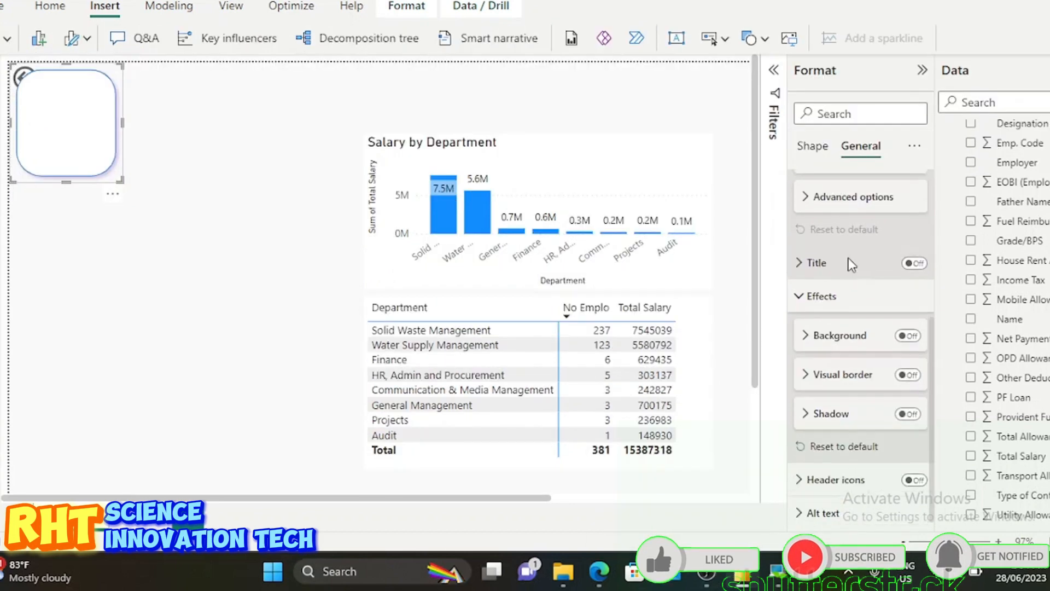
Look through the rounded shape's general properties, effects, header icon and fill style settings.
{"action": "scroll", "coordinate": [848, 260], "scroll_direction": "up", "scroll_amount": 2}
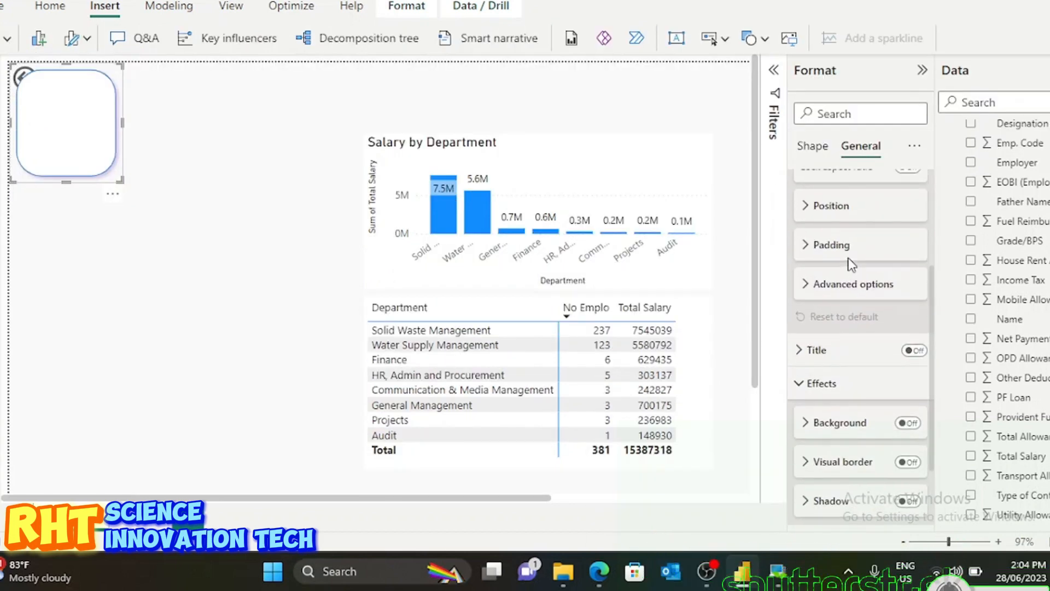
{"action": "scroll", "coordinate": [849, 264], "scroll_direction": "down", "scroll_amount": 2}
{"action": "scroll", "coordinate": [845, 278], "scroll_direction": "down", "scroll_amount": 1}
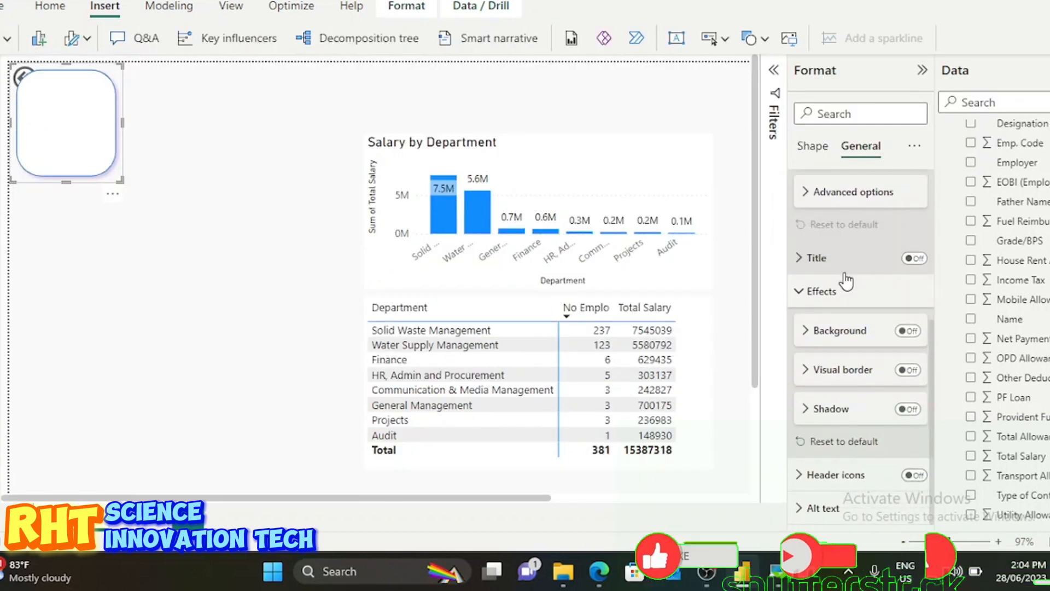
{"action": "left_click", "coordinate": [839, 474]}
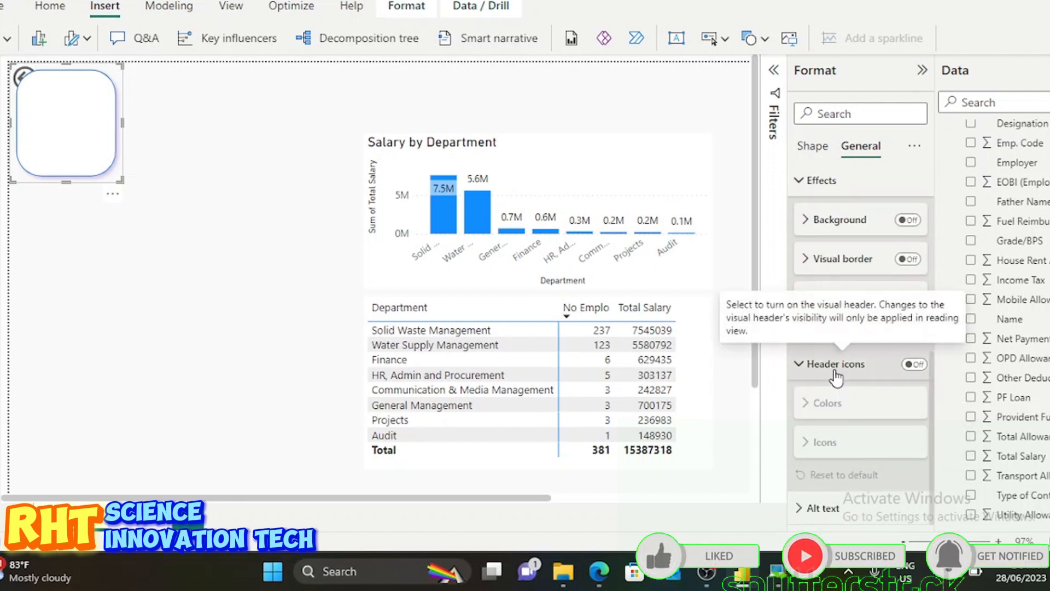
{"action": "scroll", "coordinate": [836, 376], "scroll_direction": "up", "scroll_amount": 6}
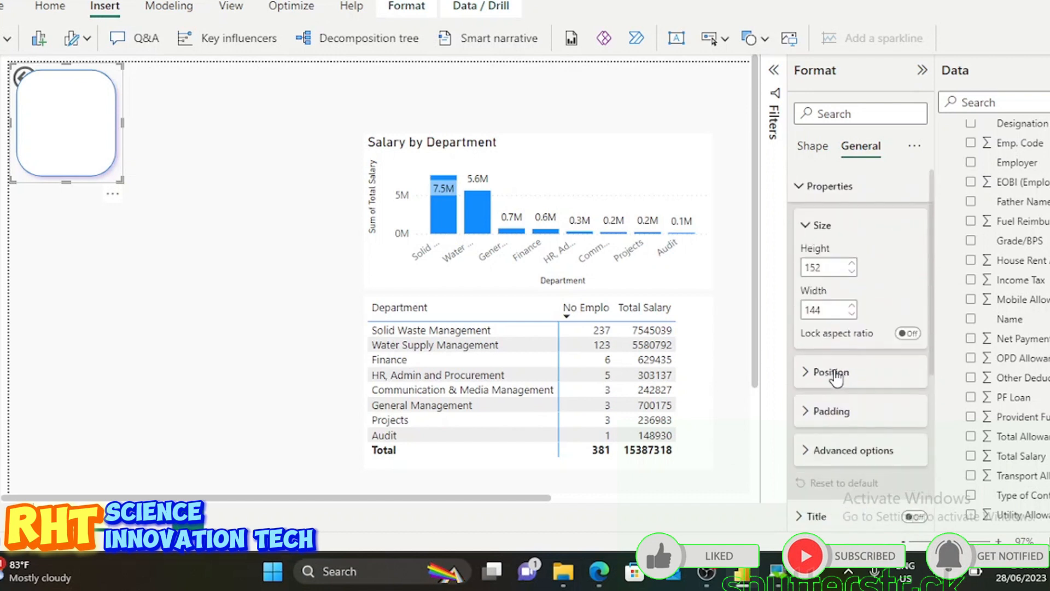
{"action": "left_click", "coordinate": [812, 146]}
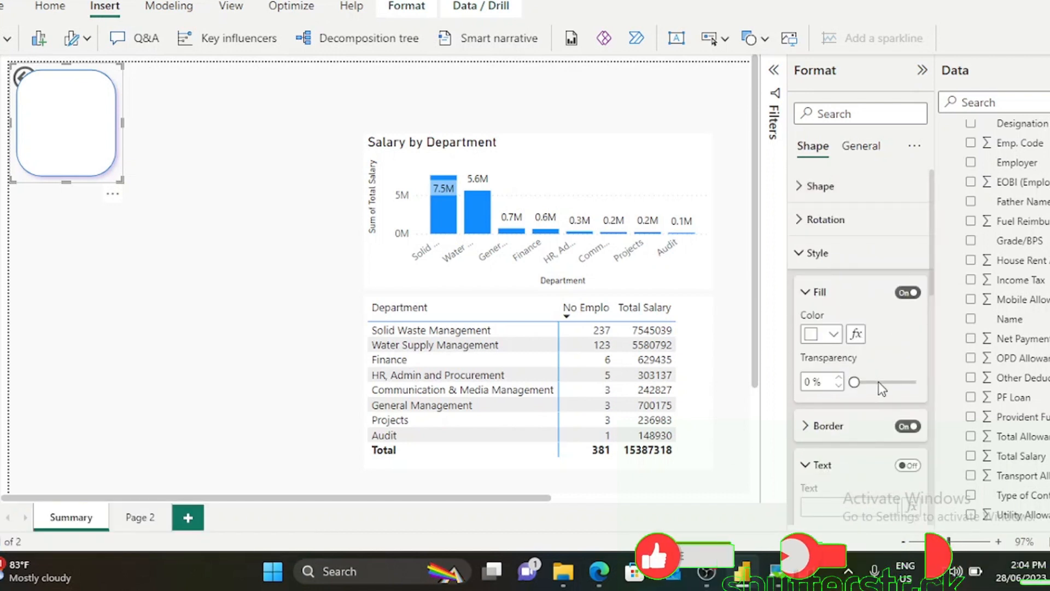
{"action": "scroll", "coordinate": [879, 382], "scroll_direction": "down", "scroll_amount": 1}
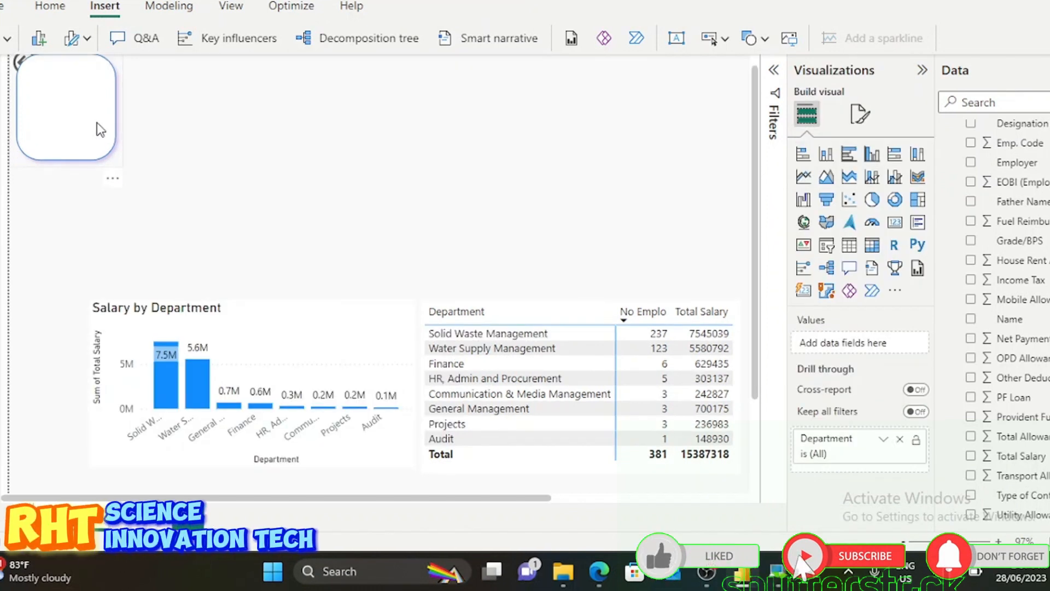
Duplicate the rounded shape and spread the copies into a row of five across the top of the page.
{"action": "left_click", "coordinate": [97, 123]}
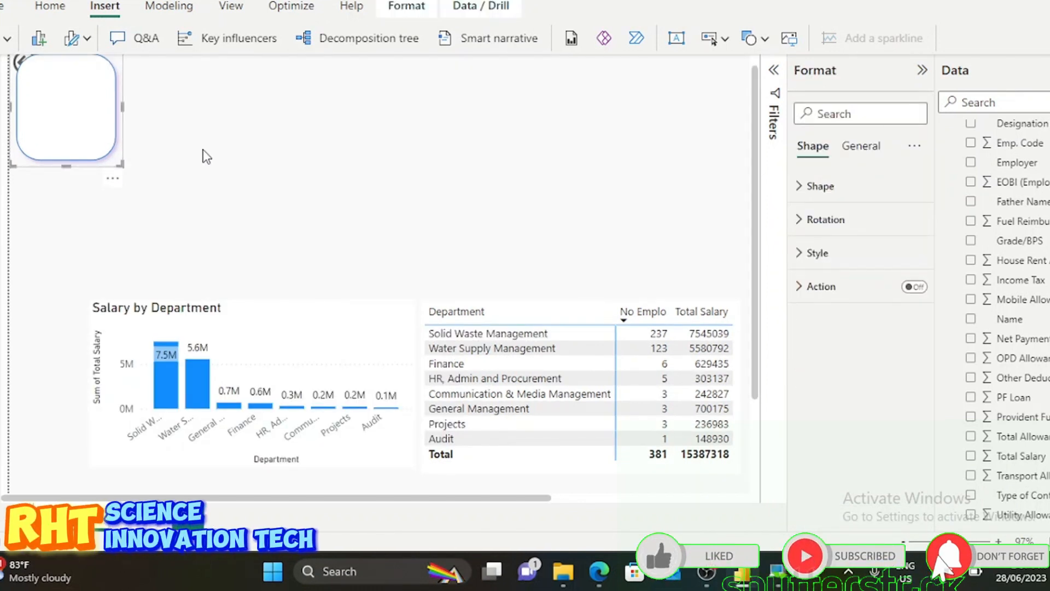
{"action": "key", "text": "ctrl+v"}
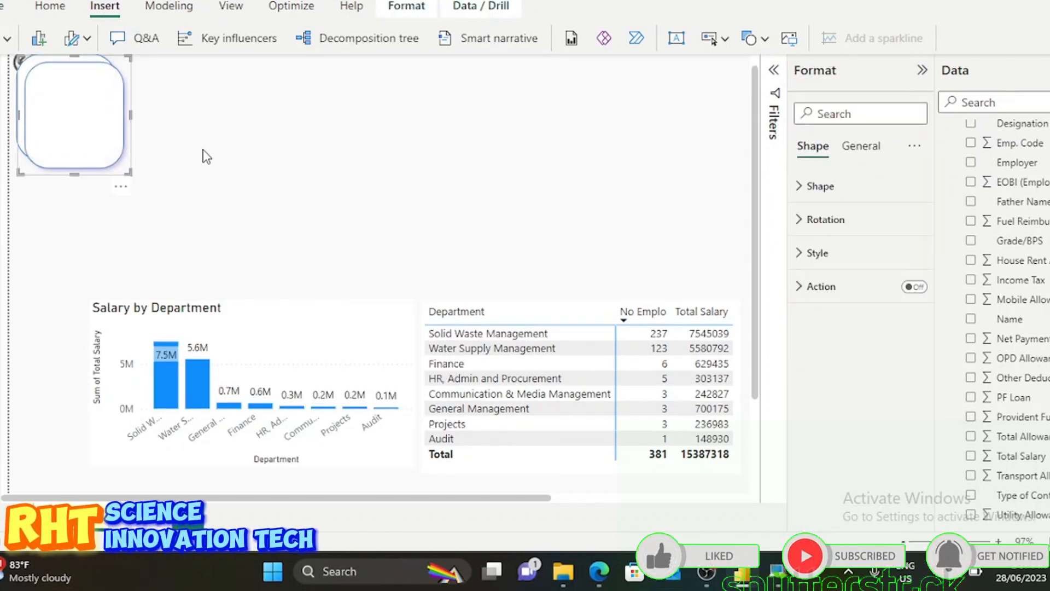
{"action": "left_click_drag", "start_coordinate": [100, 117], "coordinate": [201, 114]}
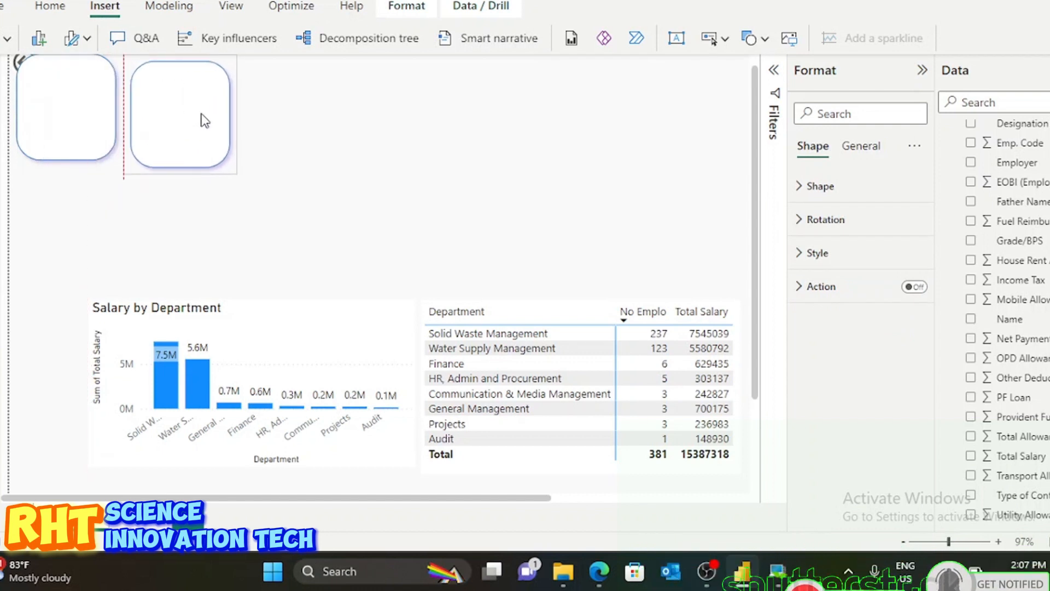
{"action": "key", "text": "ctrl+v"}
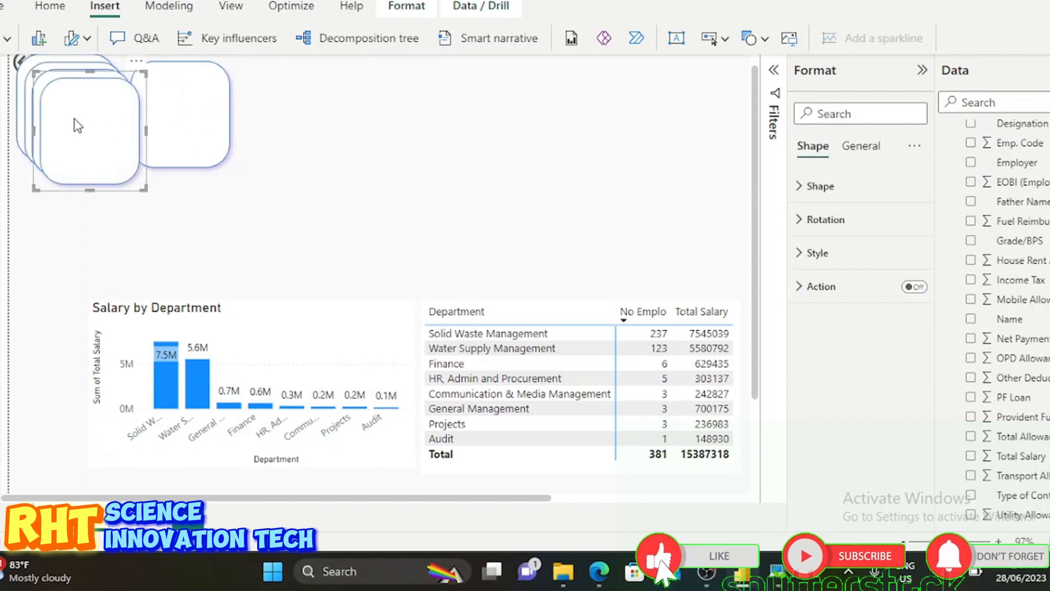
{"action": "left_click_drag", "start_coordinate": [75, 125], "coordinate": [279, 120]}
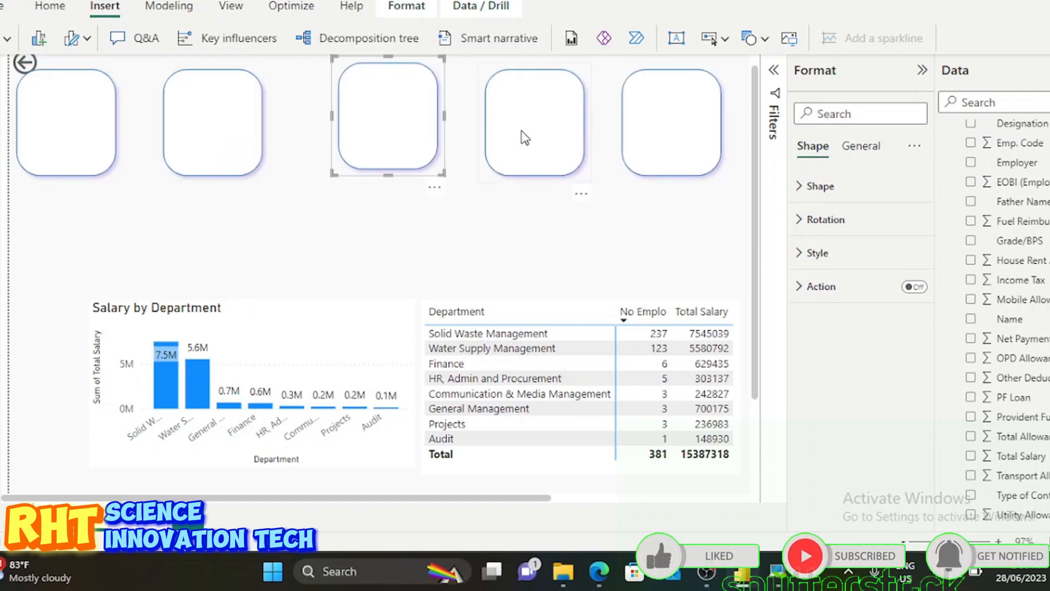
{"action": "left_click_drag", "start_coordinate": [535, 136], "coordinate": [548, 137]}
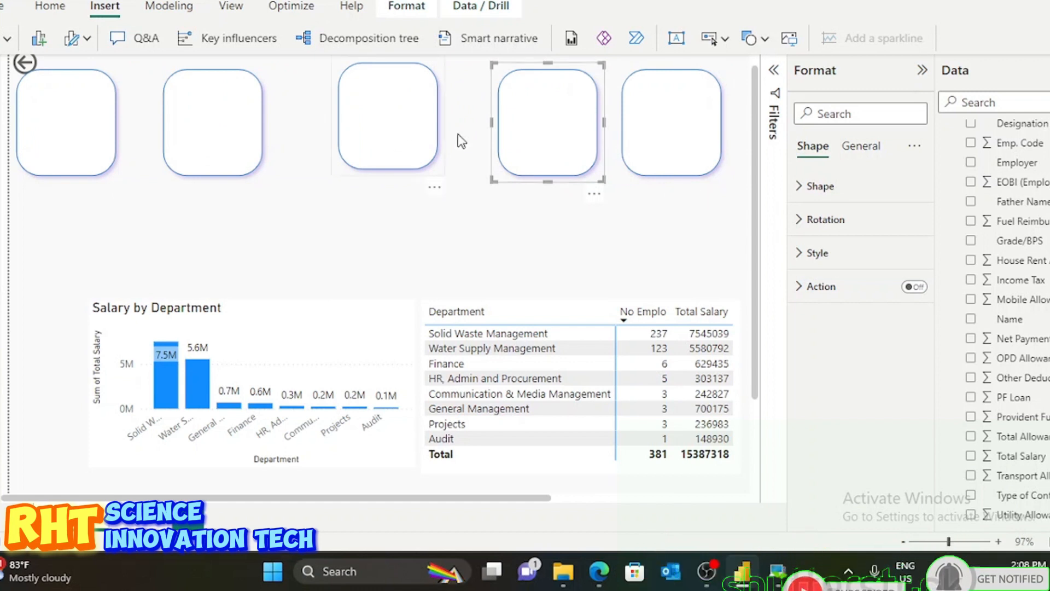
Fill the rightmost rounded shape with light purple #c7b8e7 (Theme color 6, 60% lighter).
{"action": "left_click", "coordinate": [669, 152]}
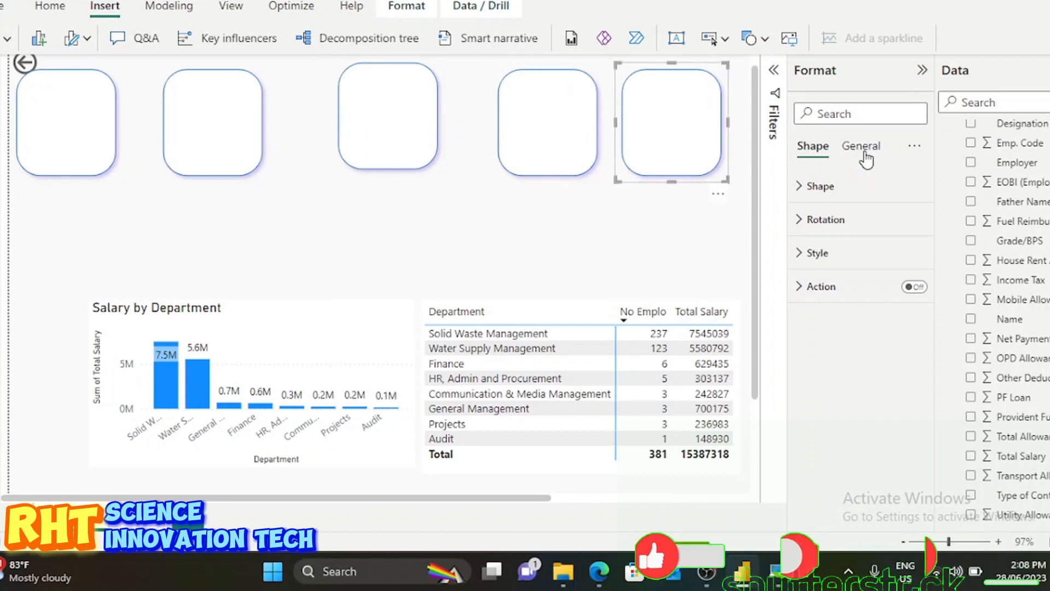
{"action": "left_click", "coordinate": [862, 146]}
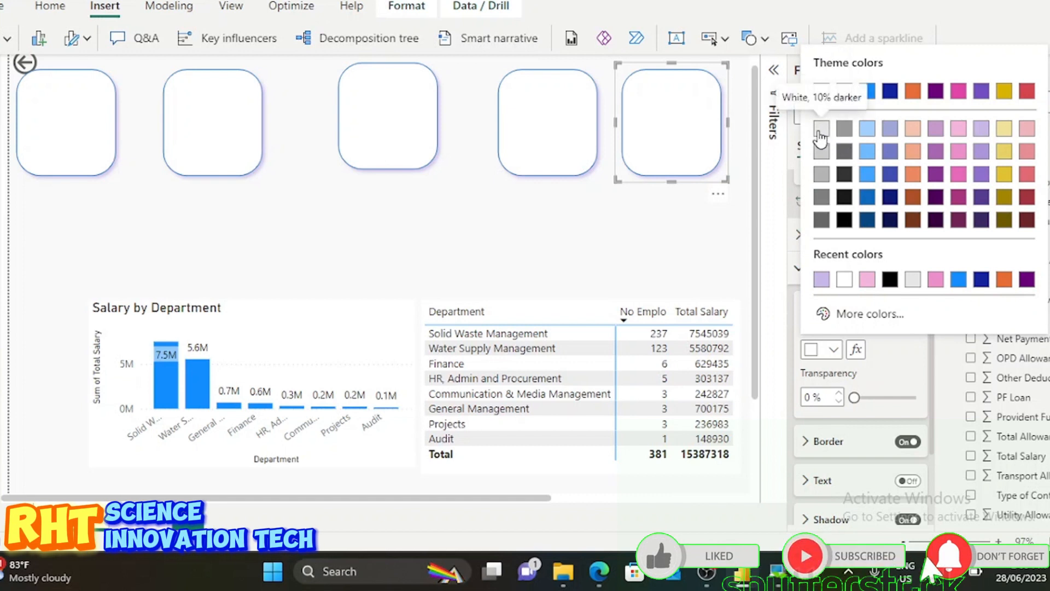
{"action": "left_click", "coordinate": [821, 131]}
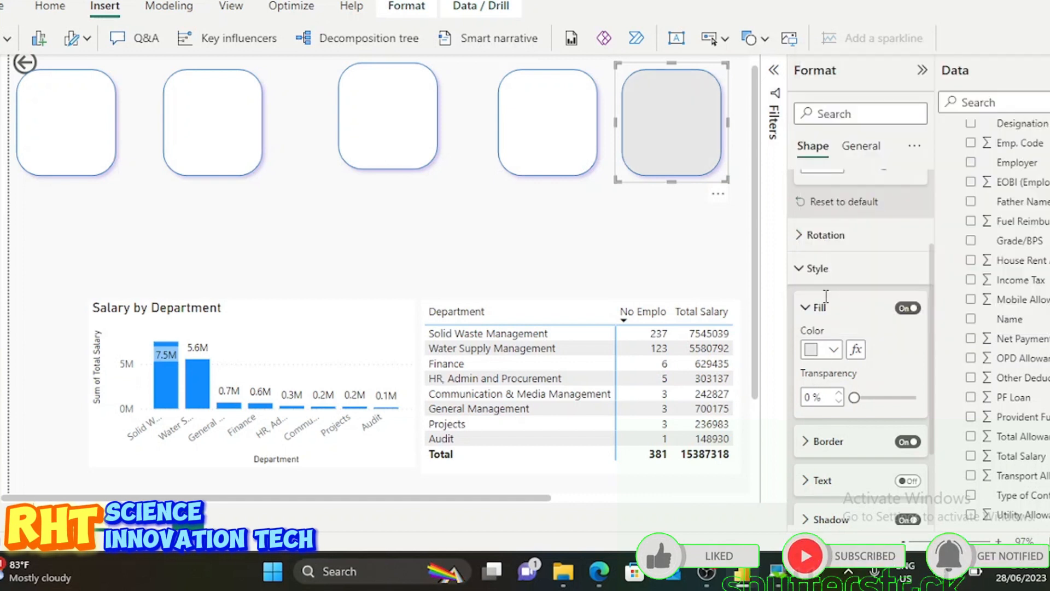
{"action": "left_click", "coordinate": [822, 397]}
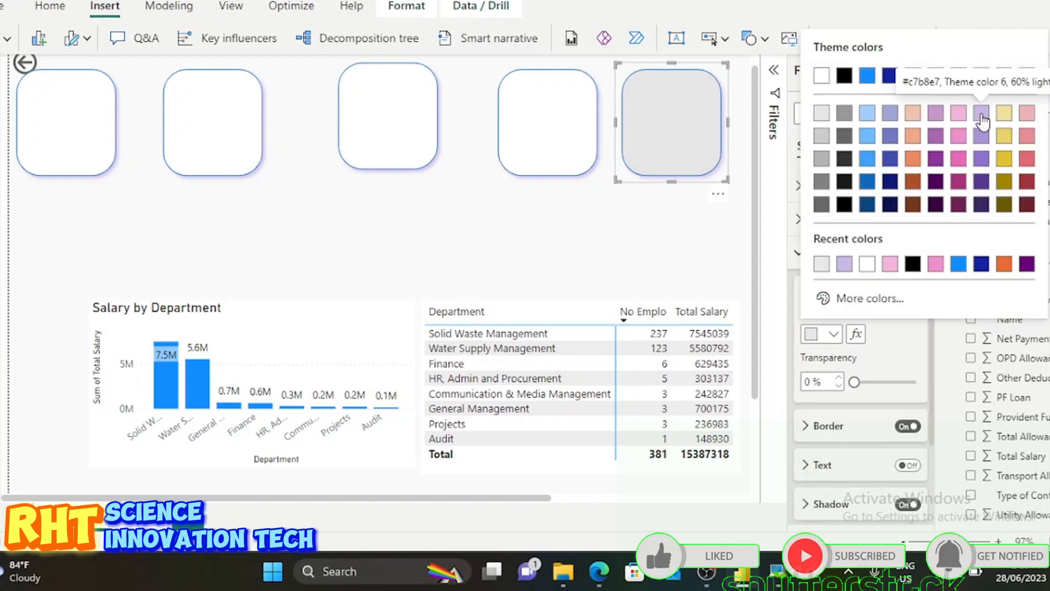
{"action": "left_click", "coordinate": [982, 115]}
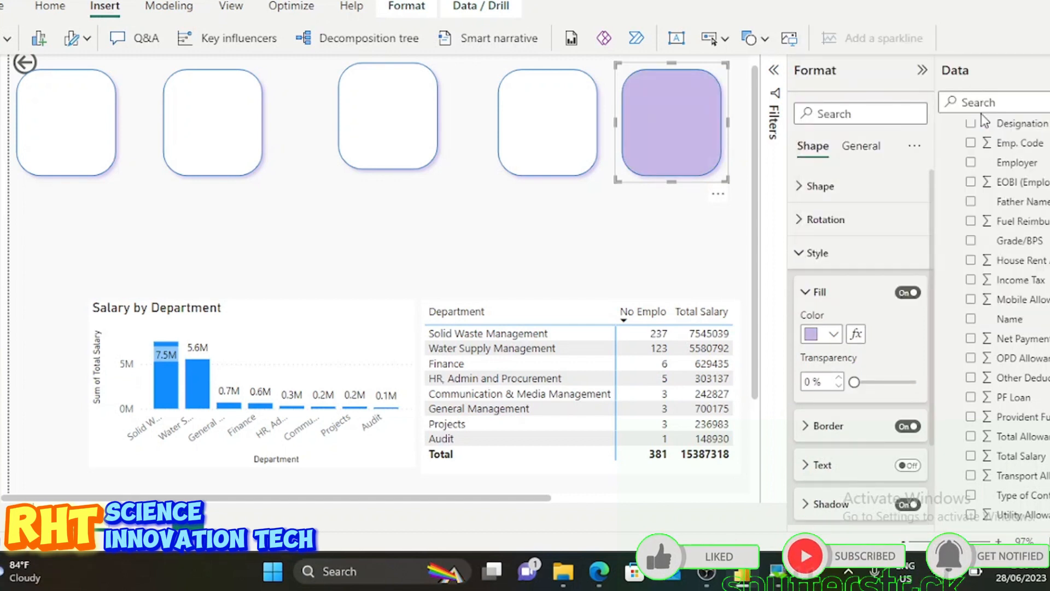
{"action": "left_click", "coordinate": [834, 335]}
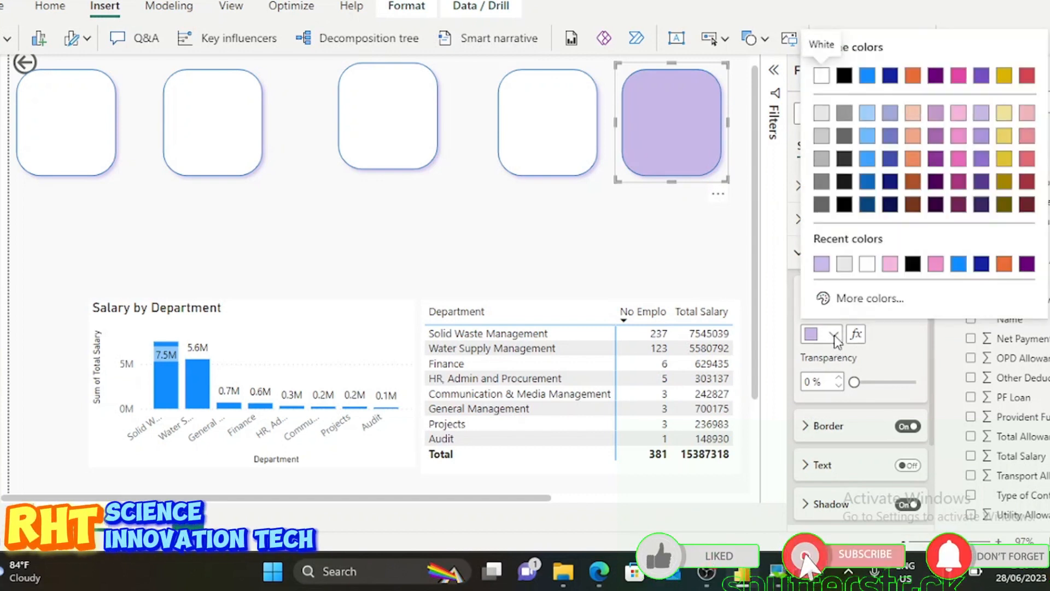
{"action": "left_click", "coordinate": [685, 133]}
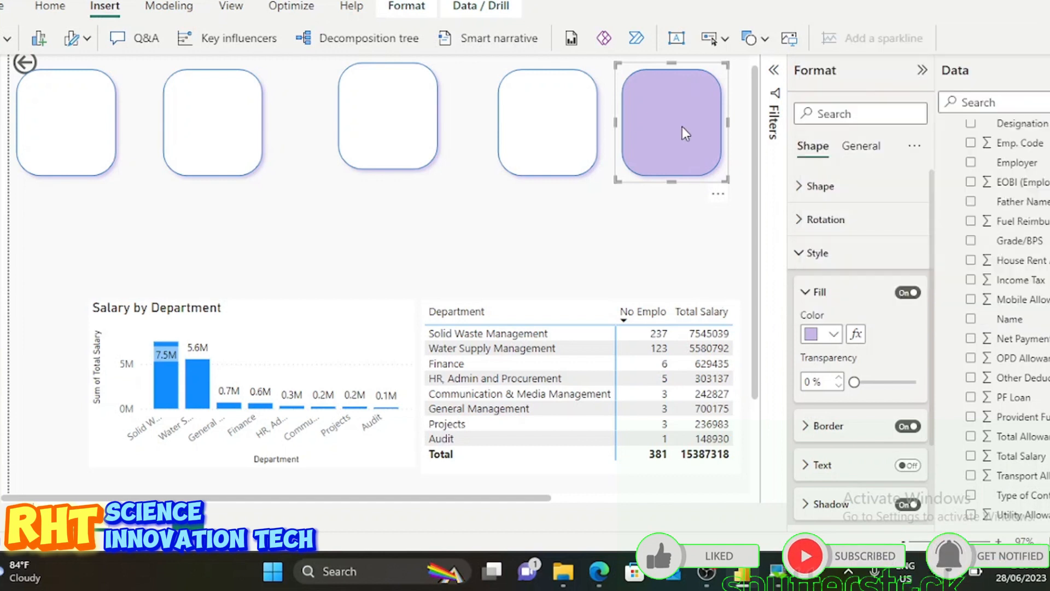
Copy the light purple formatting to the other four rounded shapes with Format Painter.
{"action": "left_click", "coordinate": [50, 8]}
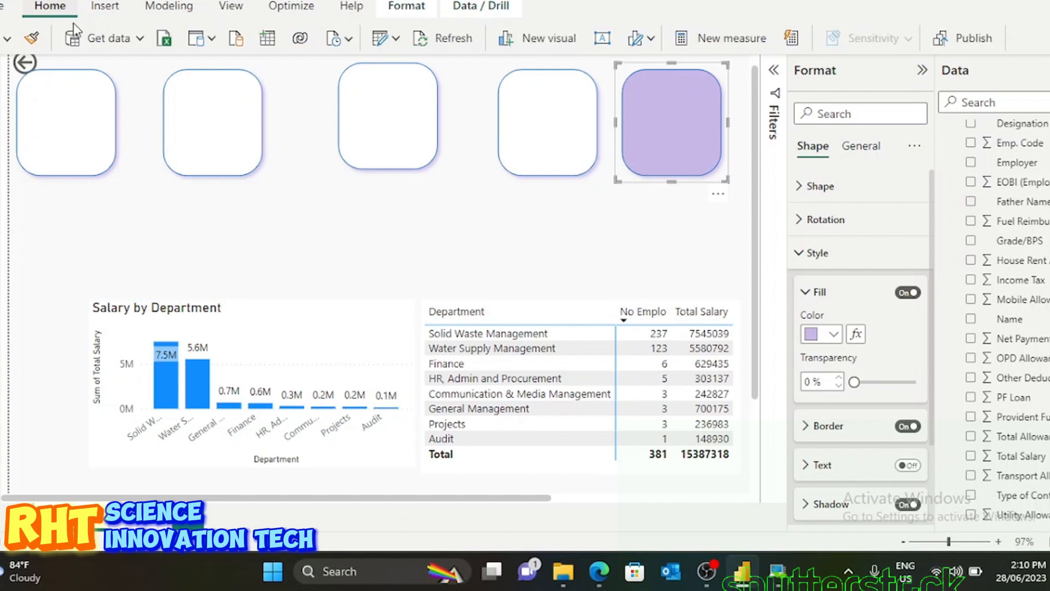
{"action": "left_click", "coordinate": [30, 37]}
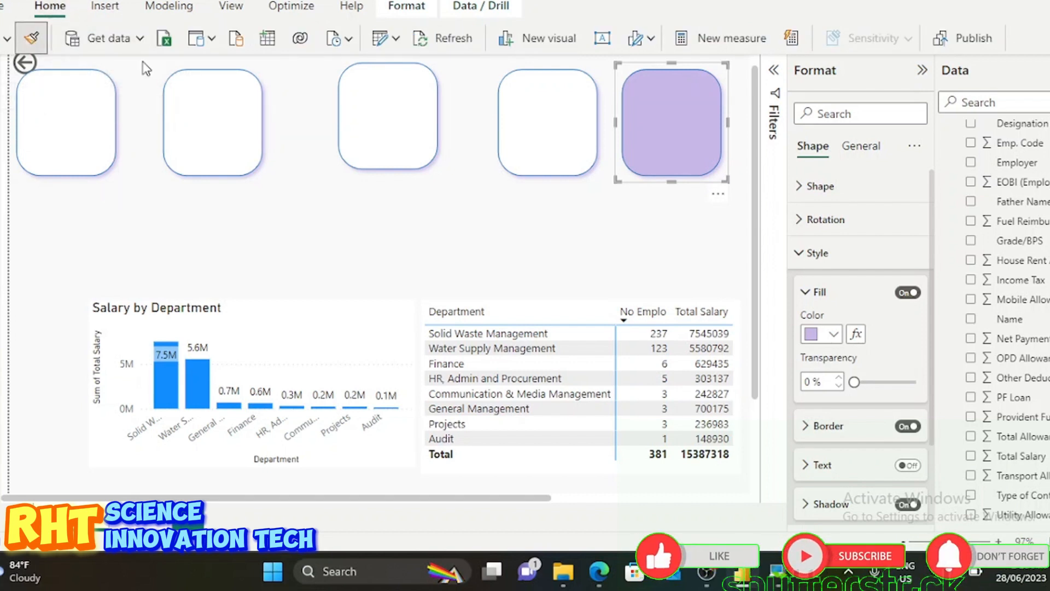
{"action": "mouse_move", "coordinate": [571, 133]}
{"action": "left_mouse_down"}
{"action": "mouse_move", "coordinate": [452, 133]}
{"action": "mouse_move", "coordinate": [554, 129]}
{"action": "left_mouse_up"}
{"action": "left_click", "coordinate": [548, 129]}
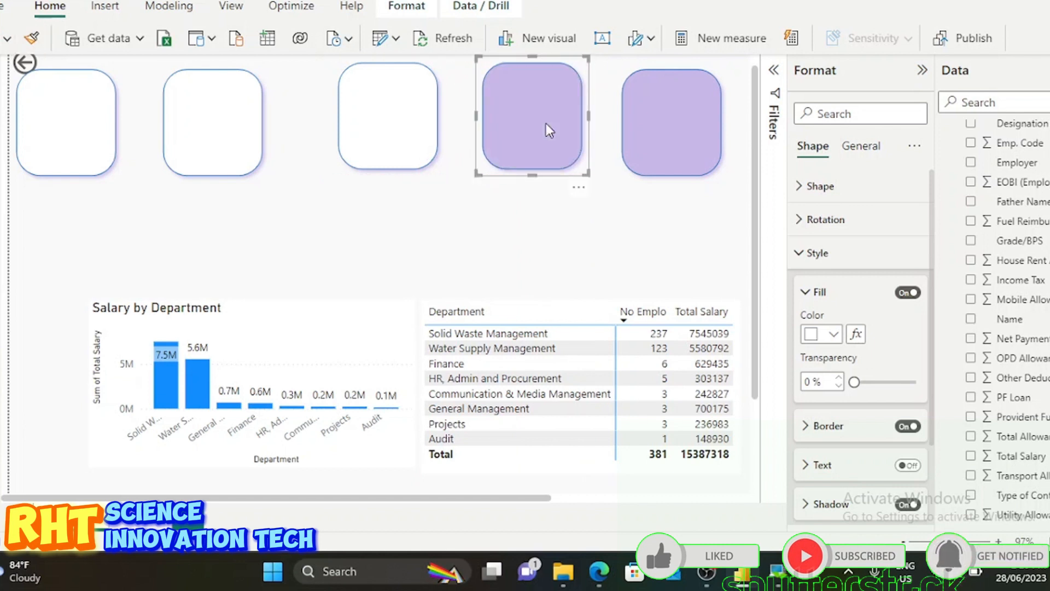
{"action": "left_click", "coordinate": [397, 129]}
{"action": "left_click", "coordinate": [230, 137]}
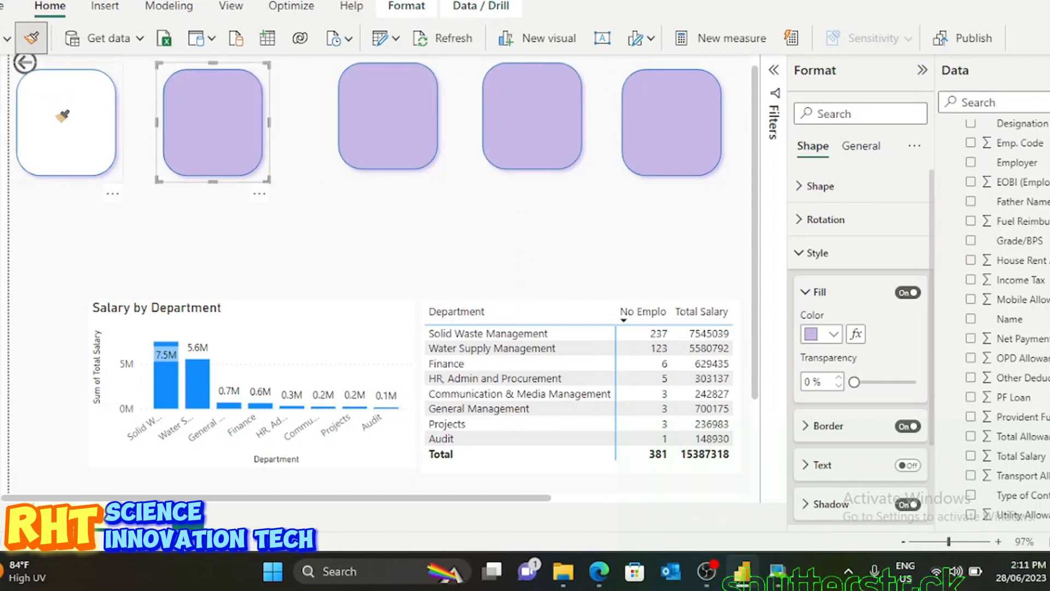
{"action": "left_click", "coordinate": [63, 115]}
{"action": "left_click", "coordinate": [677, 232]}
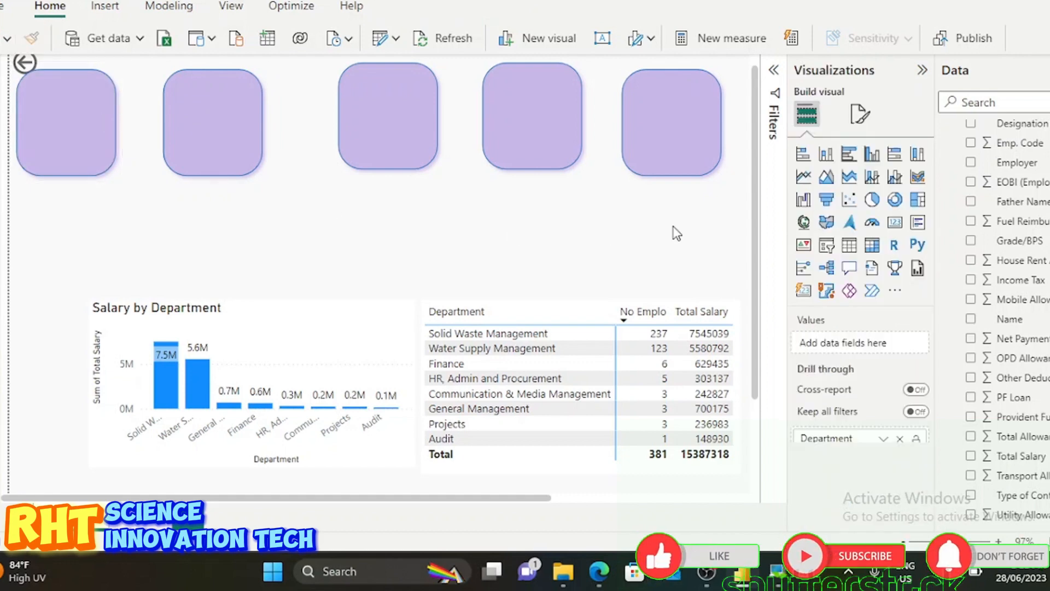
Shift the second and third rounded shapes slightly left to adjust the spacing of the row.
{"action": "left_click_drag", "start_coordinate": [689, 207], "coordinate": [12, 86]}
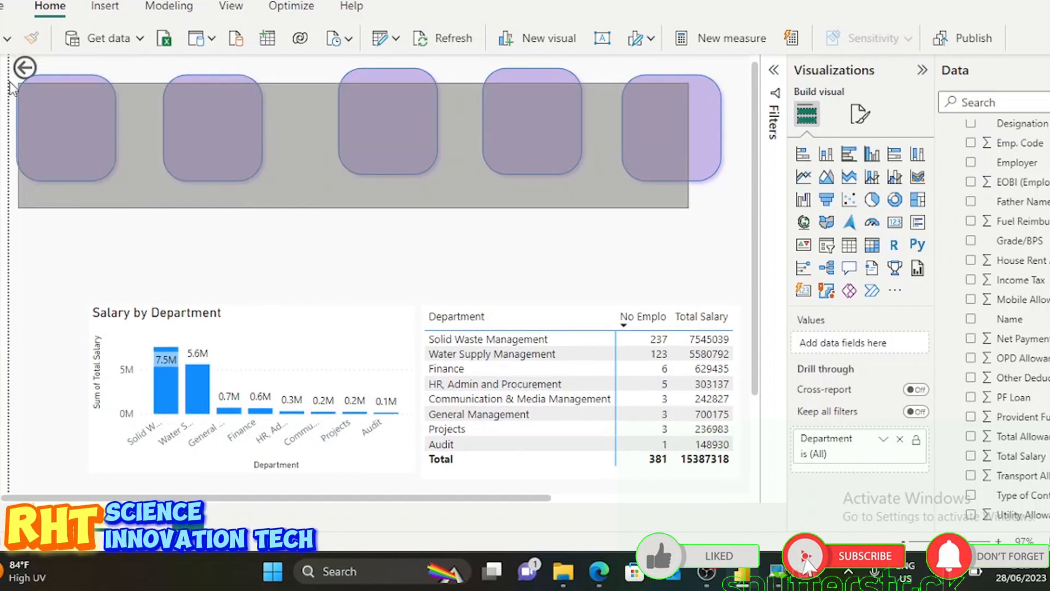
{"action": "left_click_drag", "start_coordinate": [373, 183], "coordinate": [349, 183]}
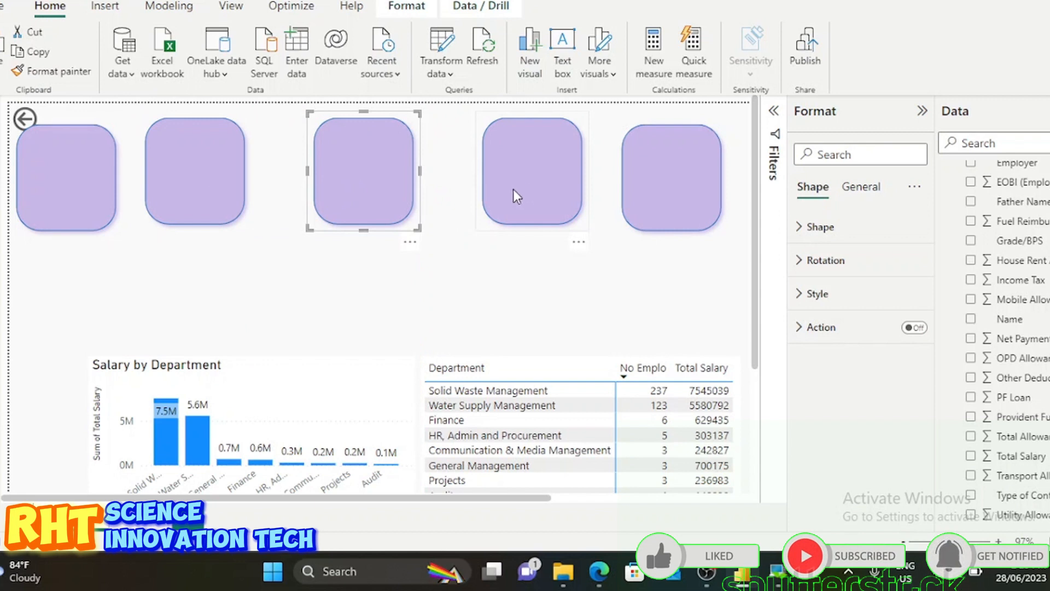
Reposition the fourth and fifth purple cards so the five cards form an evenly spaced, level row.
{"action": "mouse_move", "coordinate": [513, 188]}
{"action": "left_mouse_down"}
{"action": "mouse_move", "coordinate": [491, 191]}
{"action": "mouse_move", "coordinate": [504, 189]}
{"action": "left_mouse_up"}
{"action": "left_click_drag", "start_coordinate": [691, 180], "coordinate": [667, 176]}
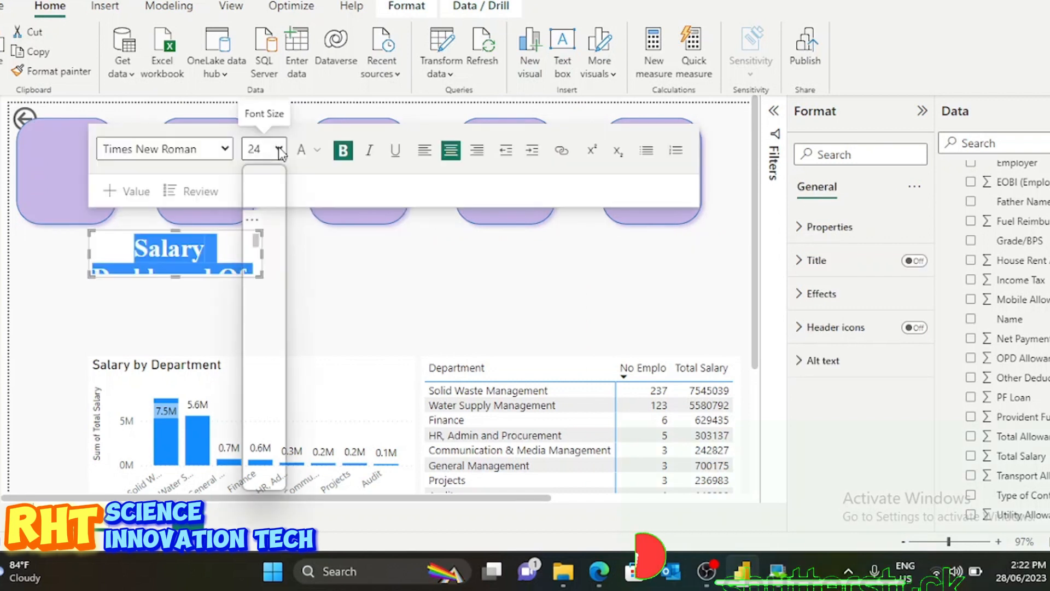
Set the title text to size 18 and resize its text box around "Salary Dashboard".
{"action": "left_click", "coordinate": [264, 149]}
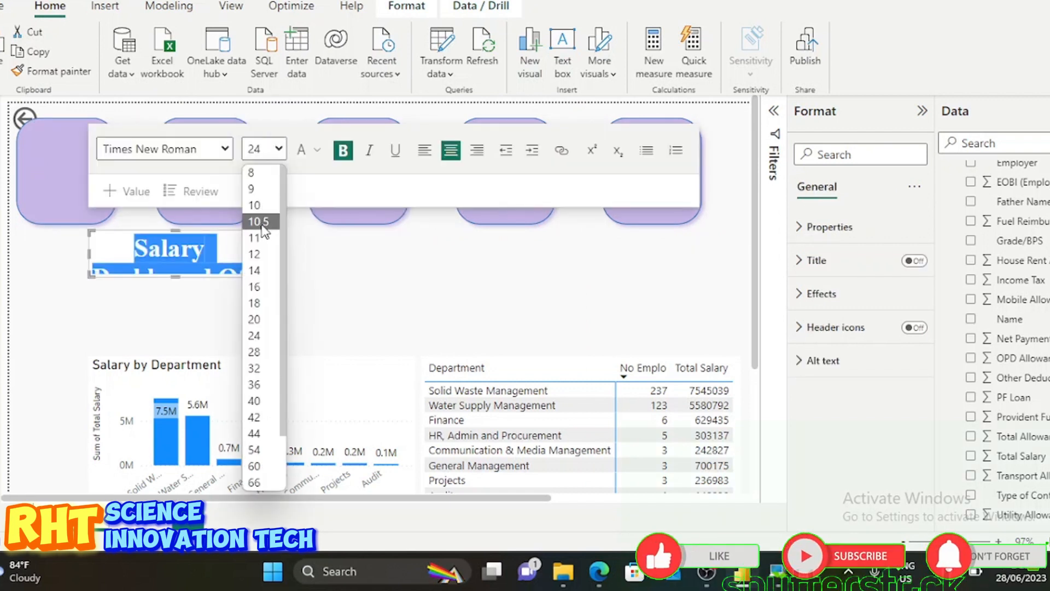
{"action": "left_click", "coordinate": [255, 303]}
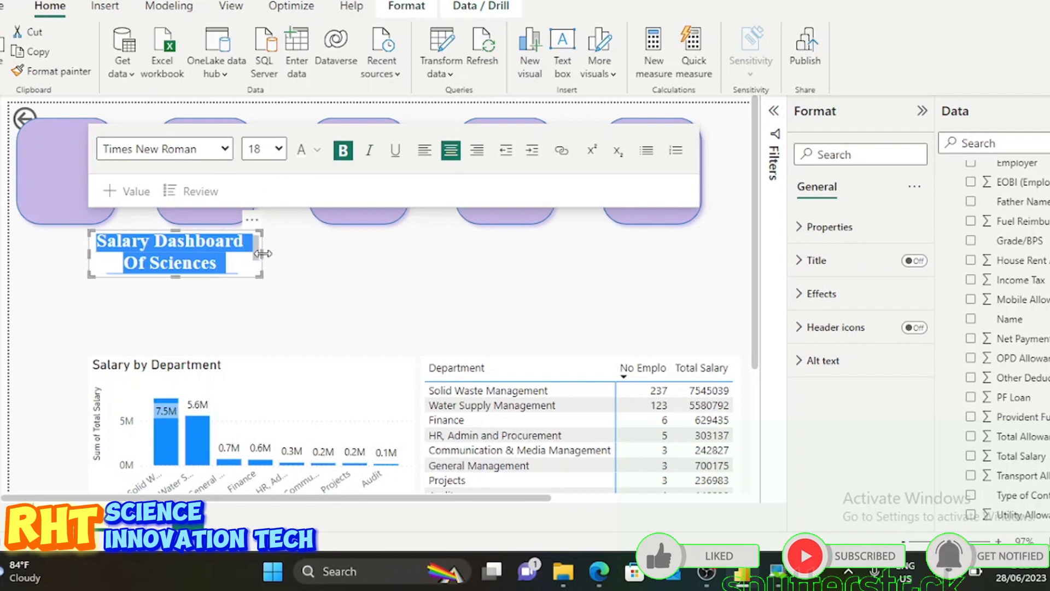
{"action": "left_click_drag", "start_coordinate": [274, 253], "coordinate": [272, 253]}
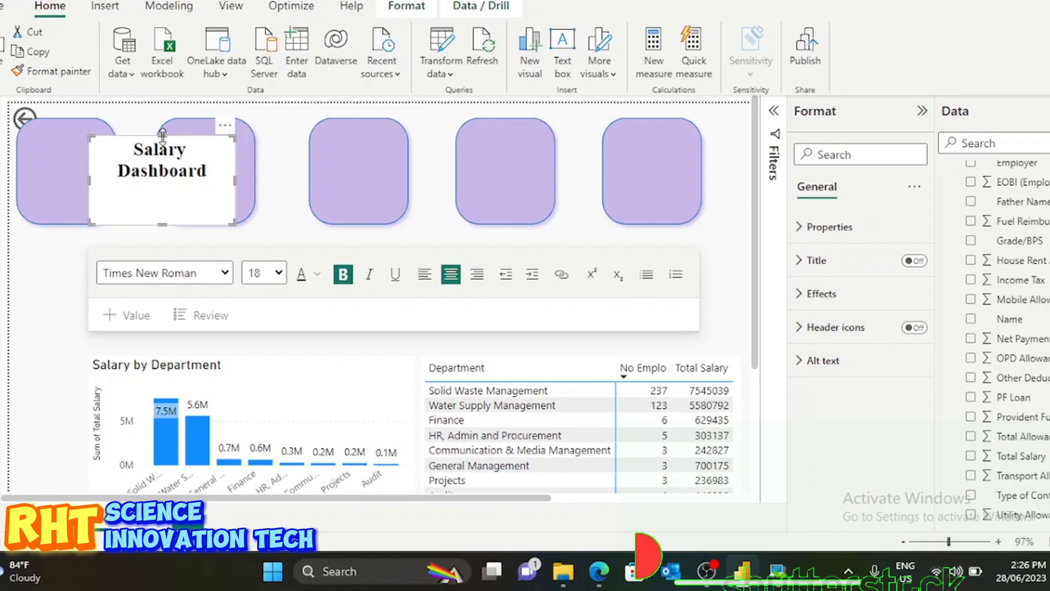
{"action": "left_click_drag", "start_coordinate": [162, 135], "coordinate": [179, 165]}
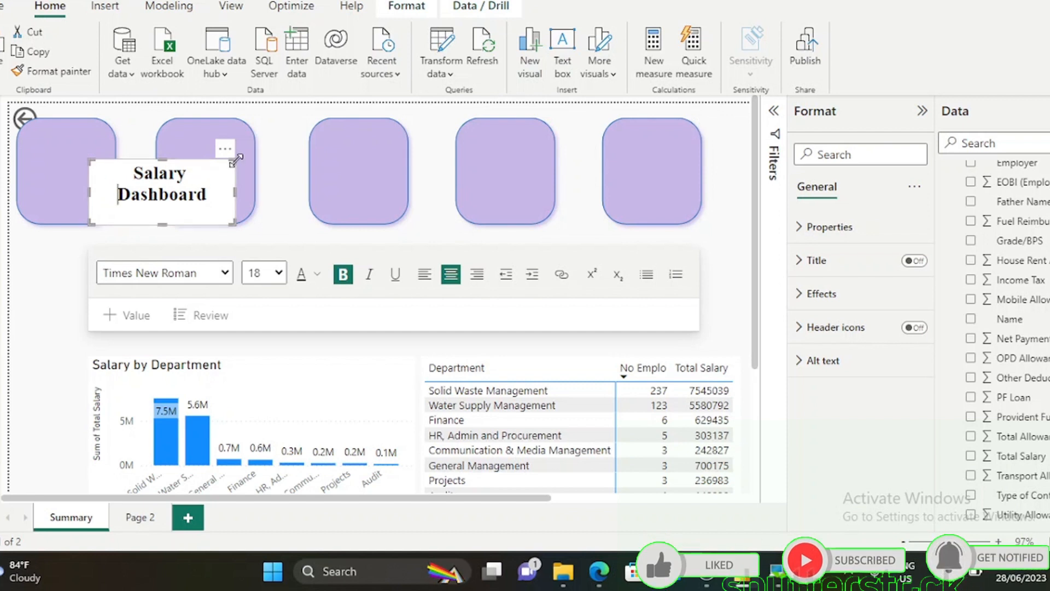
Move the "Salary Dashboard" text box onto the first purple card.
{"action": "left_click", "coordinate": [176, 134]}
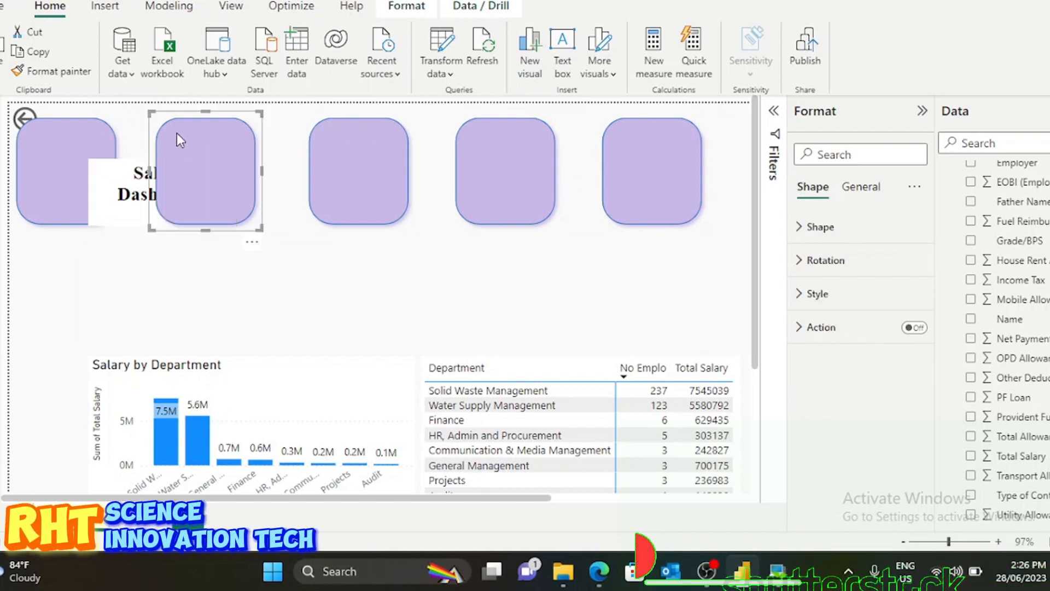
{"action": "left_click", "coordinate": [121, 204]}
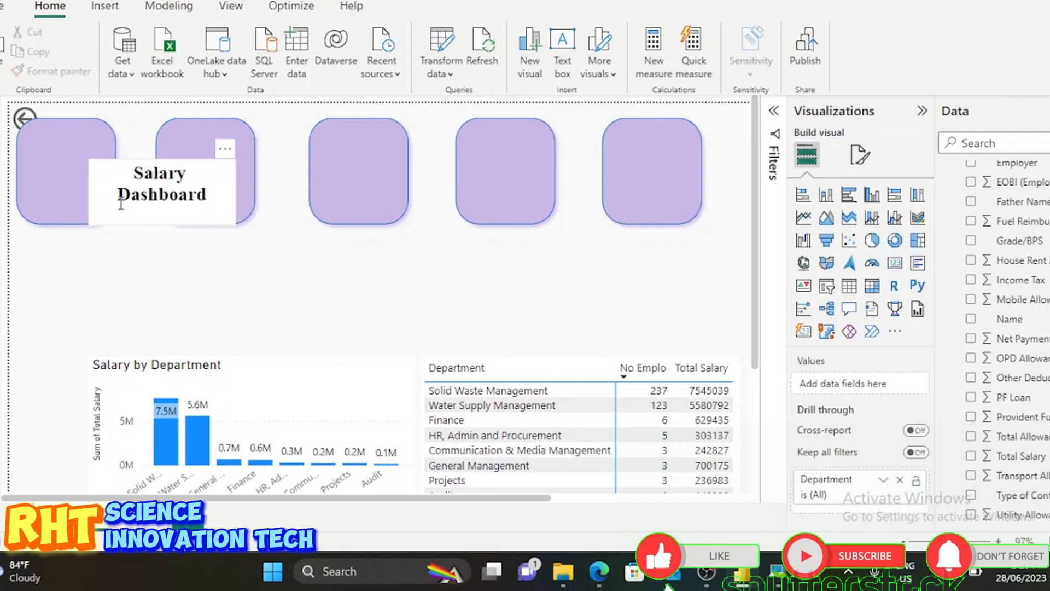
{"action": "left_click", "coordinate": [121, 204]}
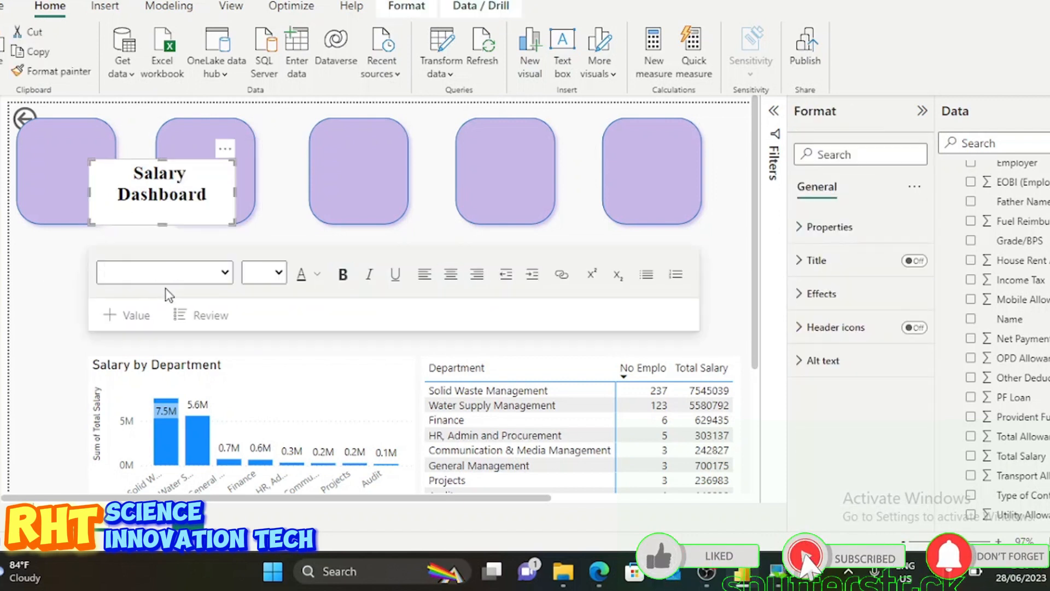
{"action": "left_click", "coordinate": [55, 294]}
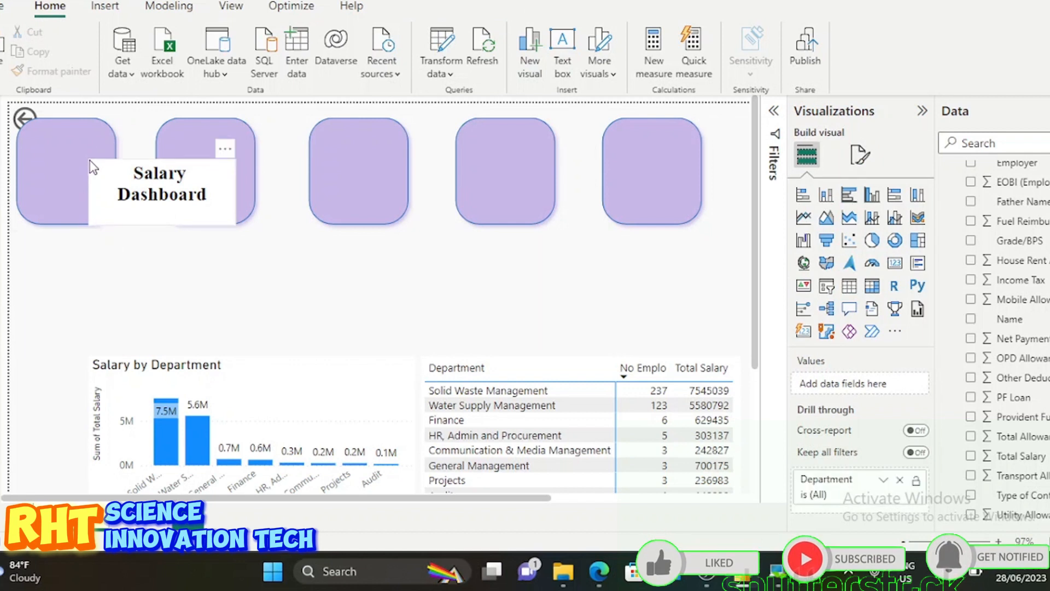
{"action": "left_click_drag", "start_coordinate": [91, 166], "coordinate": [16, 140]}
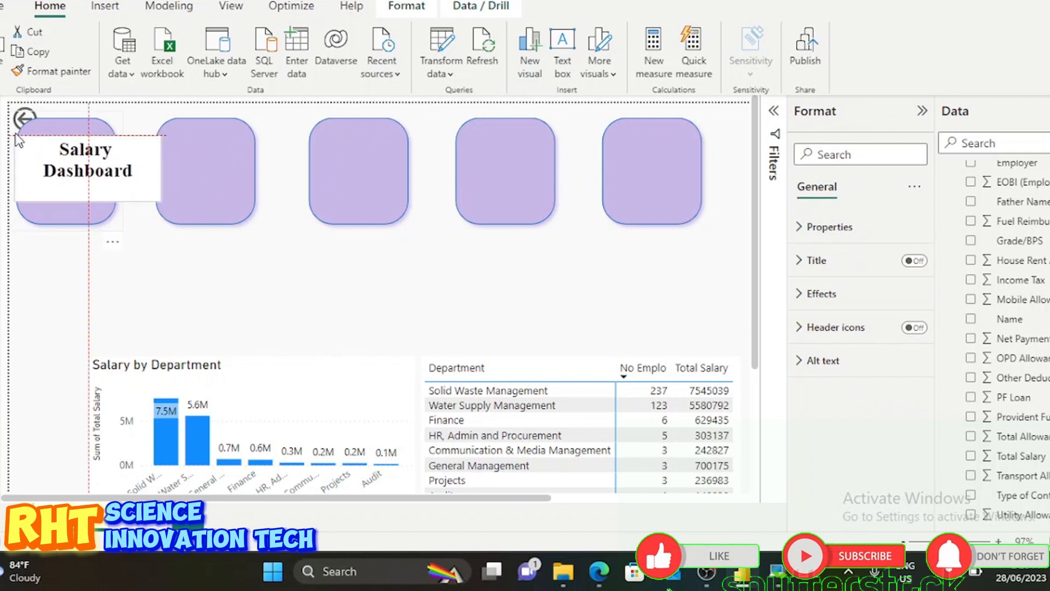
Shrink the "Salary Dashboard" text box to fit within the first card and set its text to size 14.
{"action": "left_click", "coordinate": [149, 173]}
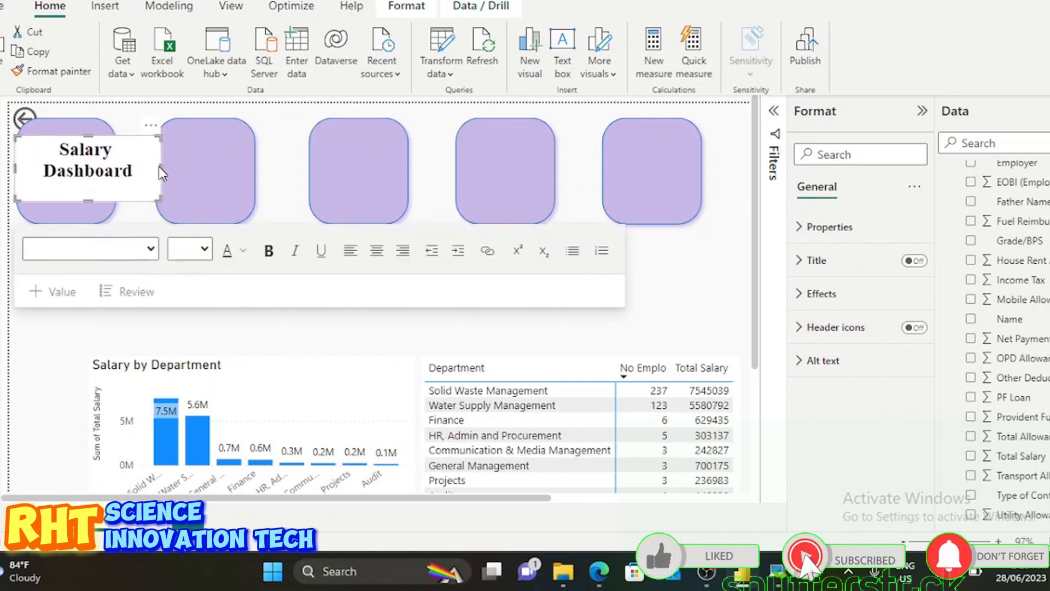
{"action": "left_click_drag", "start_coordinate": [159, 167], "coordinate": [114, 169]}
{"action": "left_click_drag", "start_coordinate": [67, 199], "coordinate": [67, 183]}
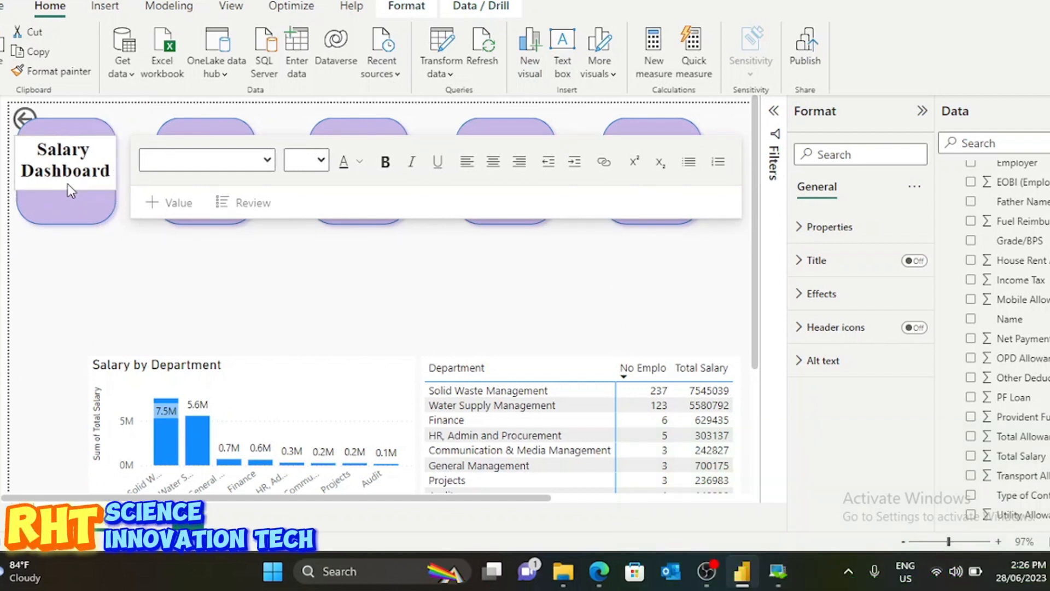
{"action": "triple_click", "coordinate": [67, 182]}
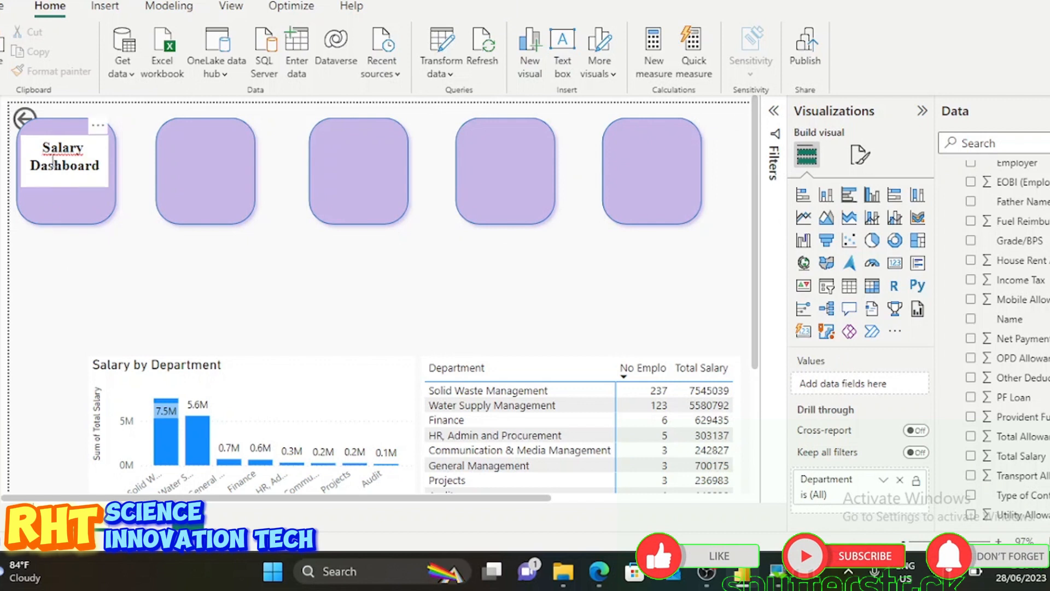
{"action": "left_click", "coordinate": [41, 147]}
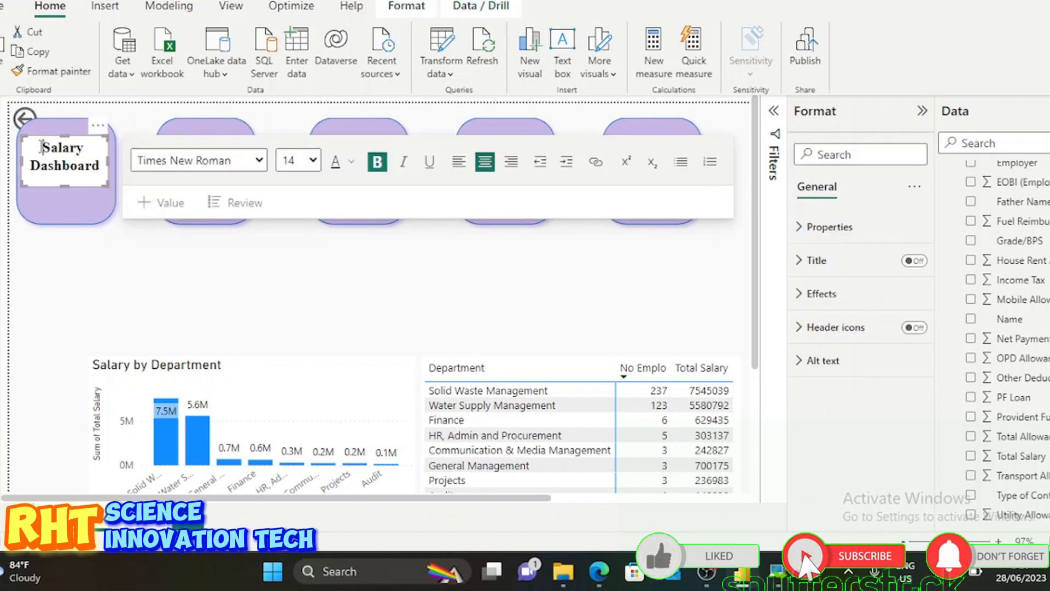
{"action": "right_click", "coordinate": [42, 150]}
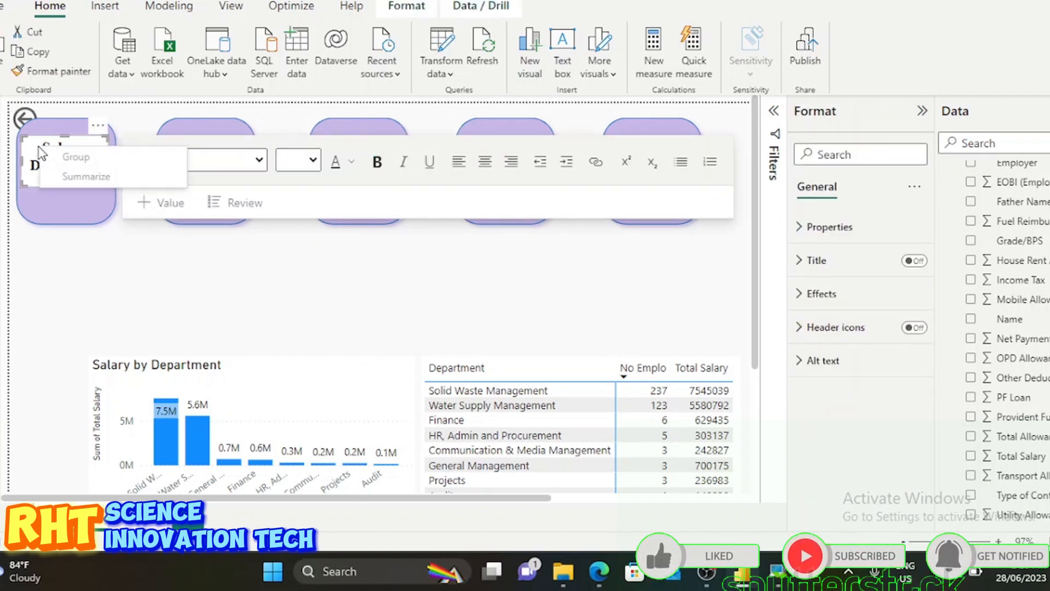
{"action": "key", "text": "Escape"}
{"action": "left_click", "coordinate": [31, 147]}
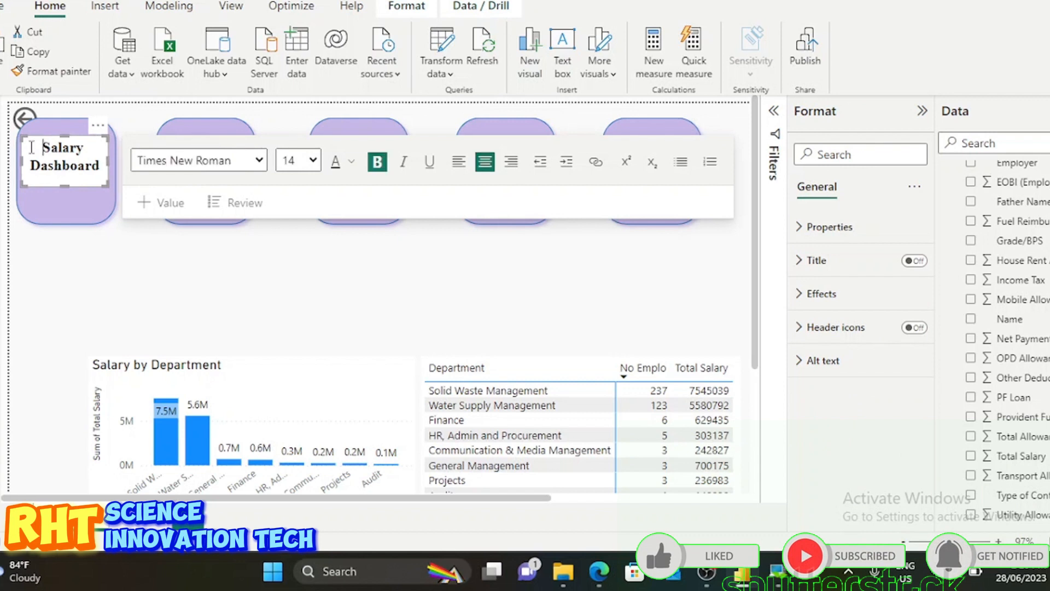
{"action": "left_click", "coordinate": [62, 224]}
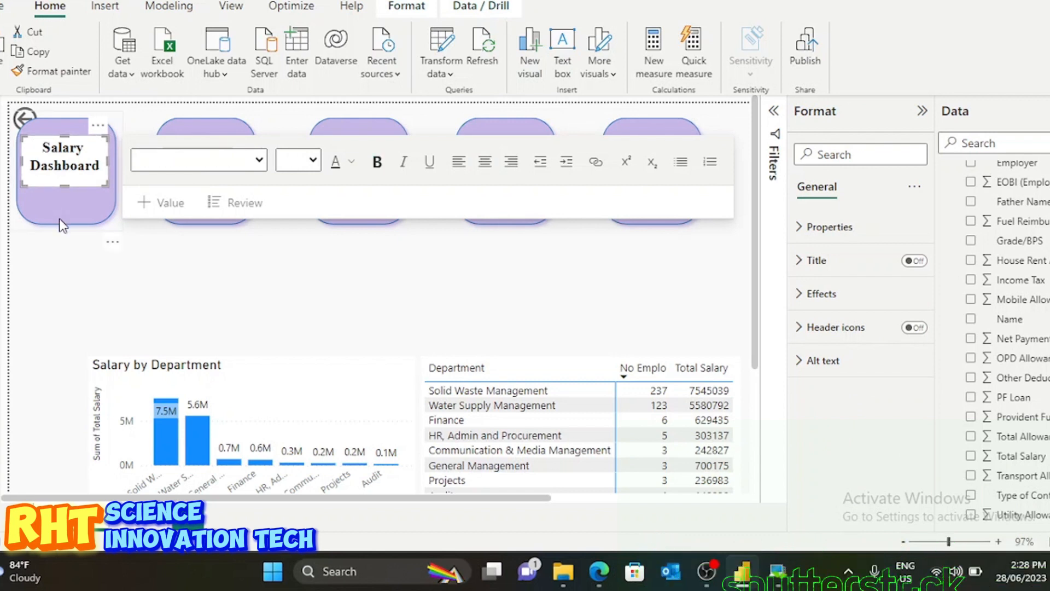
{"action": "key", "text": "ctrl+v"}
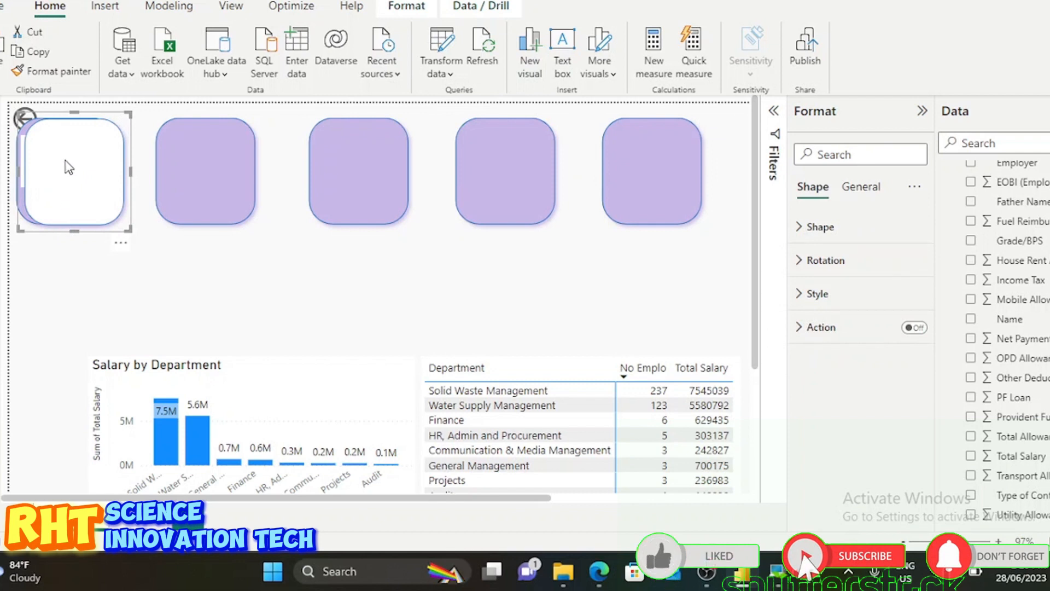
{"action": "left_click", "coordinate": [75, 291]}
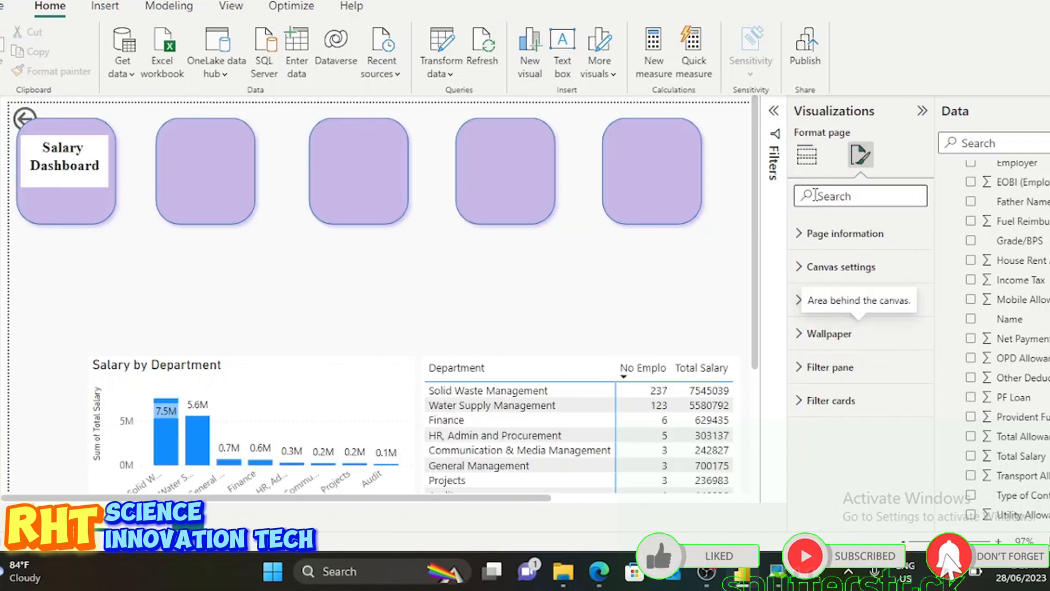
{"action": "left_click", "coordinate": [807, 160]}
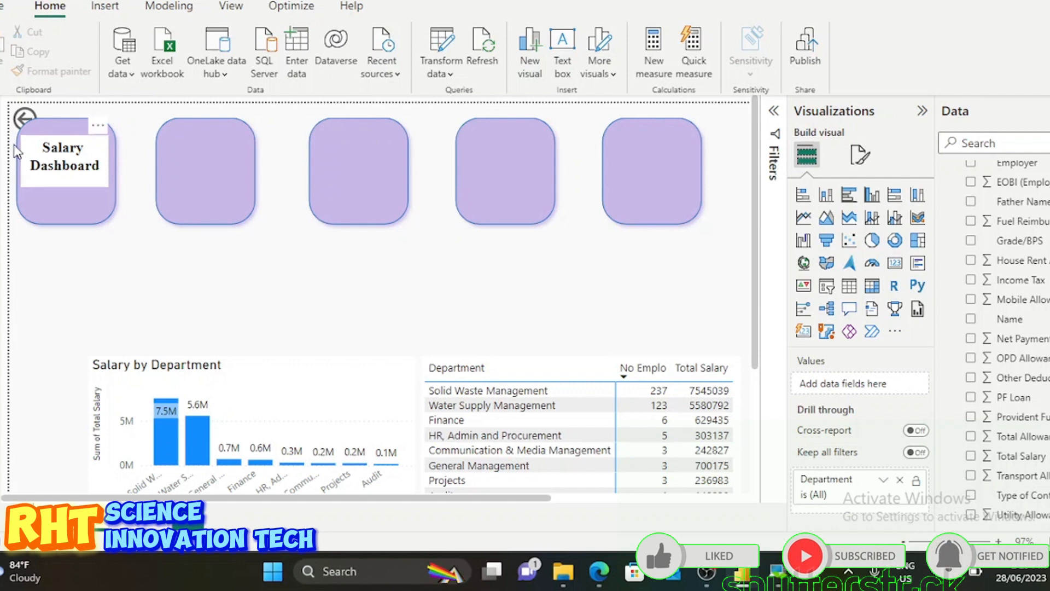
Set the "Salary Dashboard" text box background to the light purple theme color that matches the card.
{"action": "left_click", "coordinate": [53, 159]}
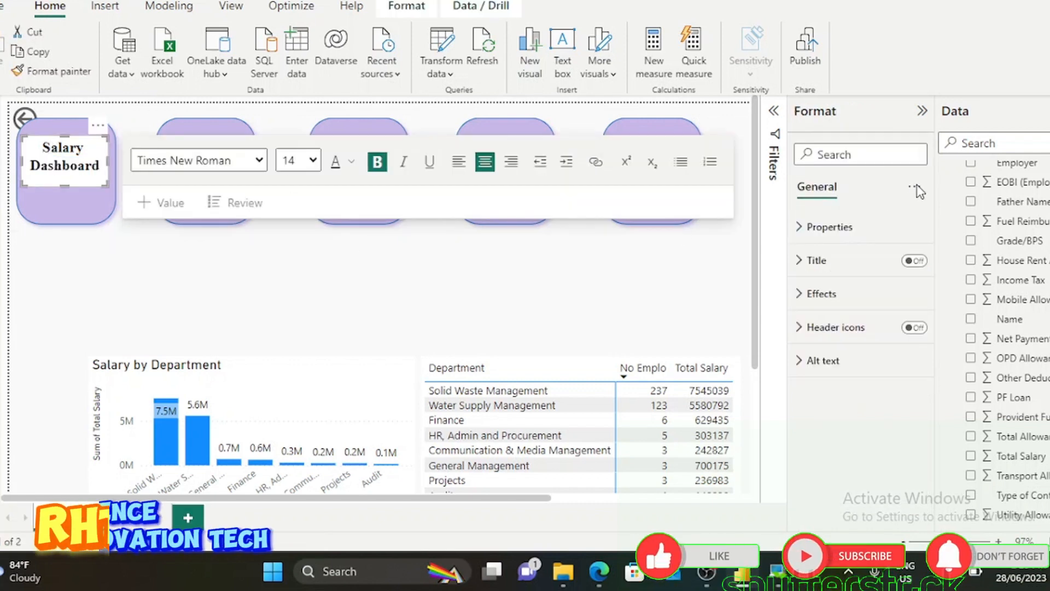
{"action": "left_click", "coordinate": [808, 295]}
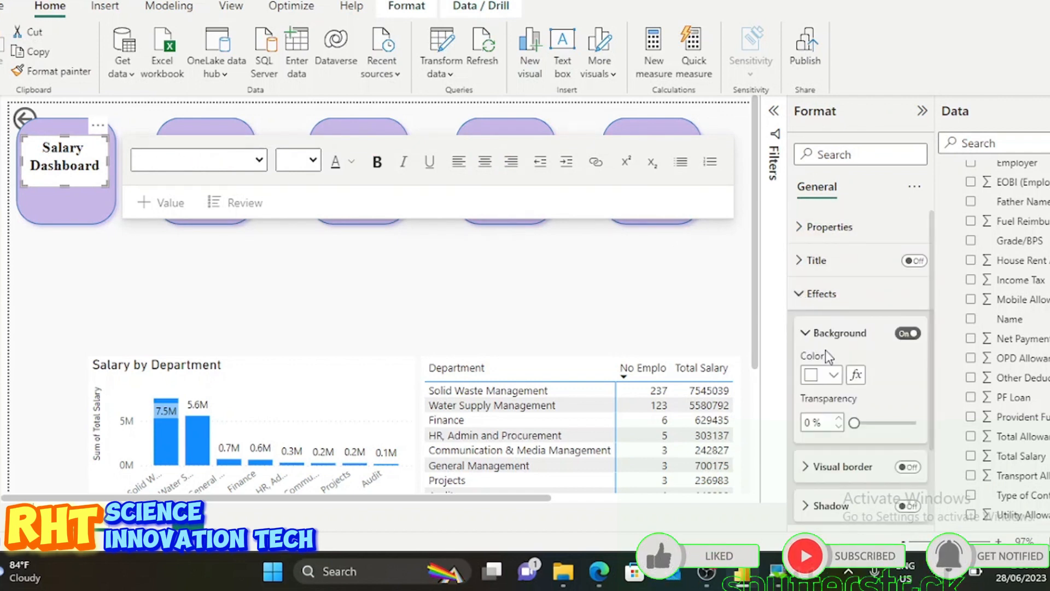
{"action": "left_click", "coordinate": [833, 377]}
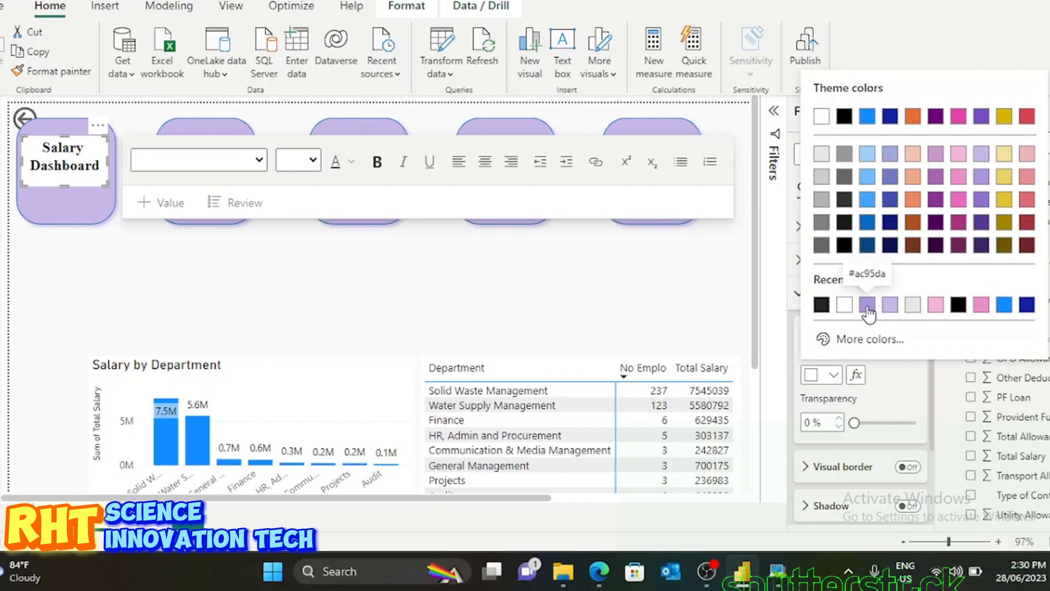
{"action": "left_click", "coordinate": [868, 305]}
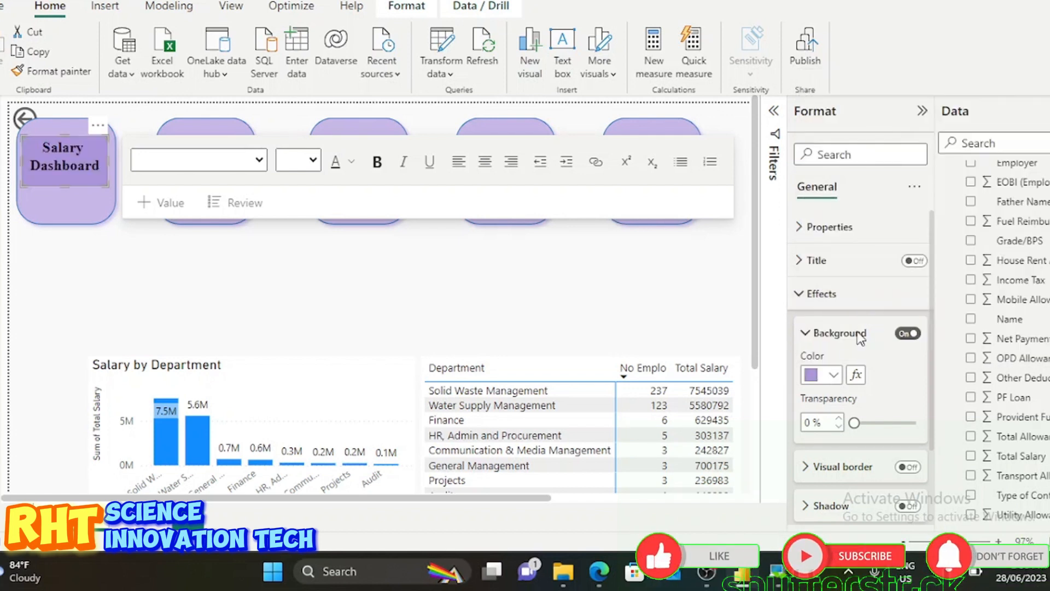
{"action": "left_click", "coordinate": [834, 377]}
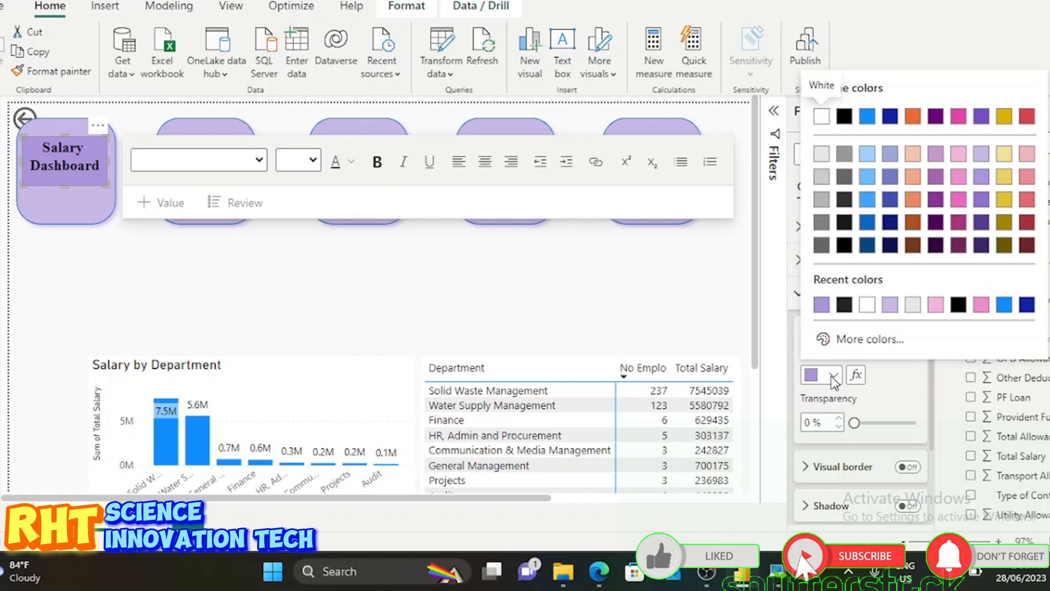
{"action": "left_click", "coordinate": [980, 157]}
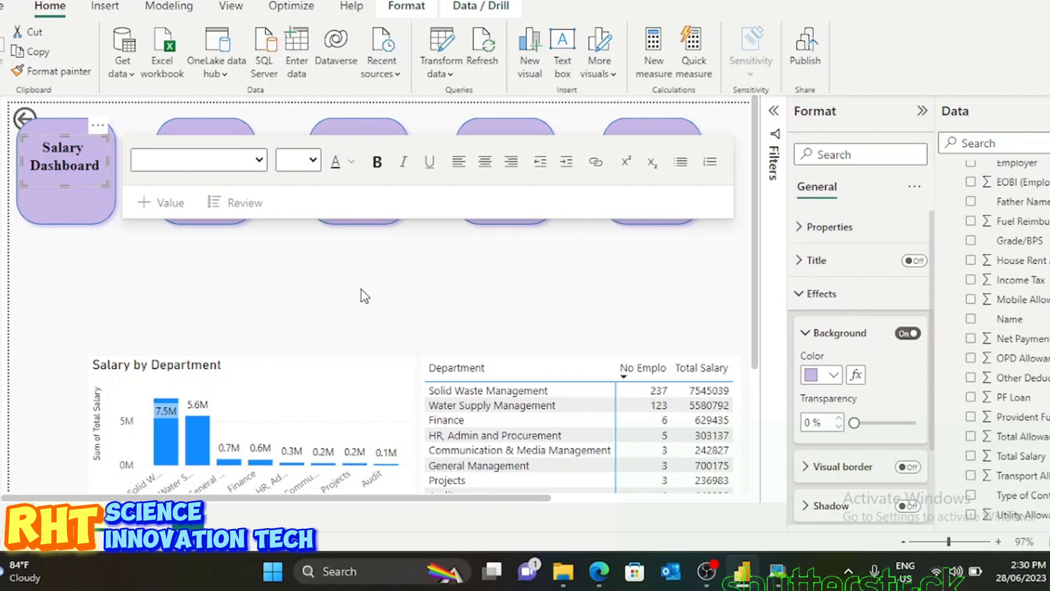
Raise the "Salary Dashboard" text to the upper edge of the first card.
{"action": "left_click", "coordinate": [257, 271]}
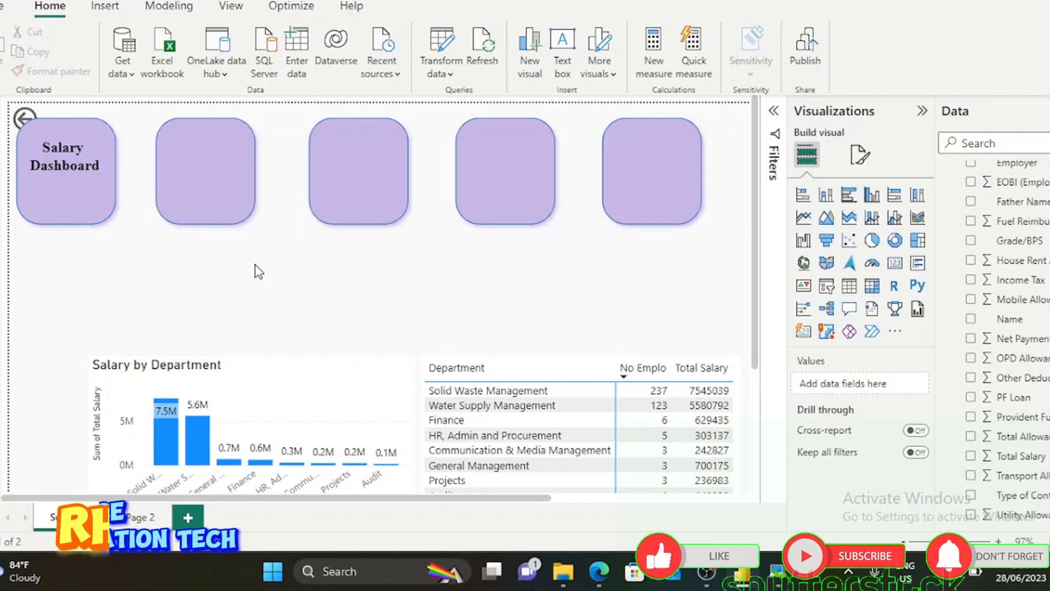
{"action": "double_click", "coordinate": [255, 265]}
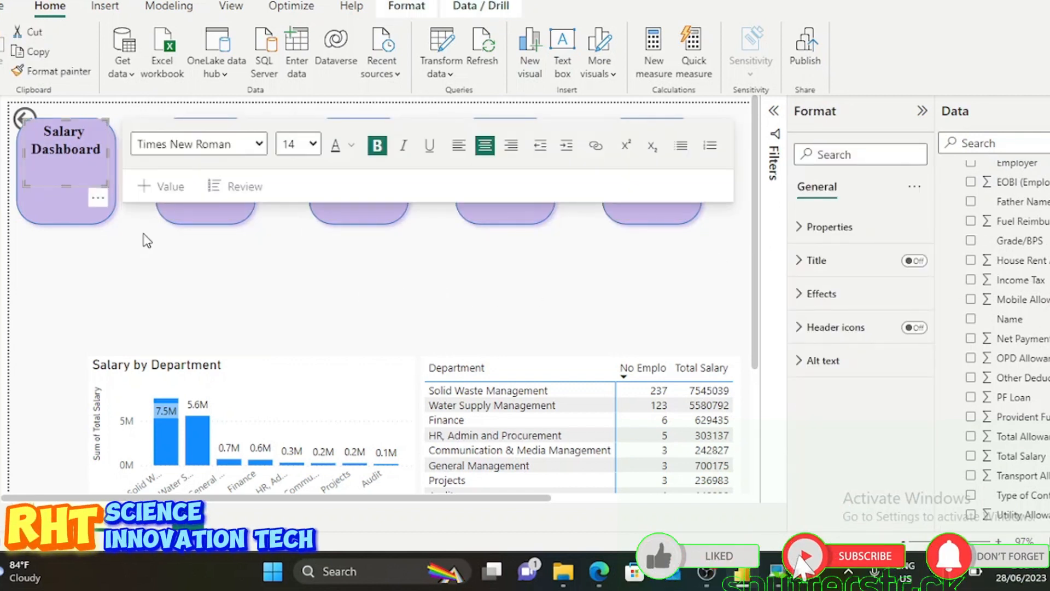
{"action": "left_click", "coordinate": [142, 234]}
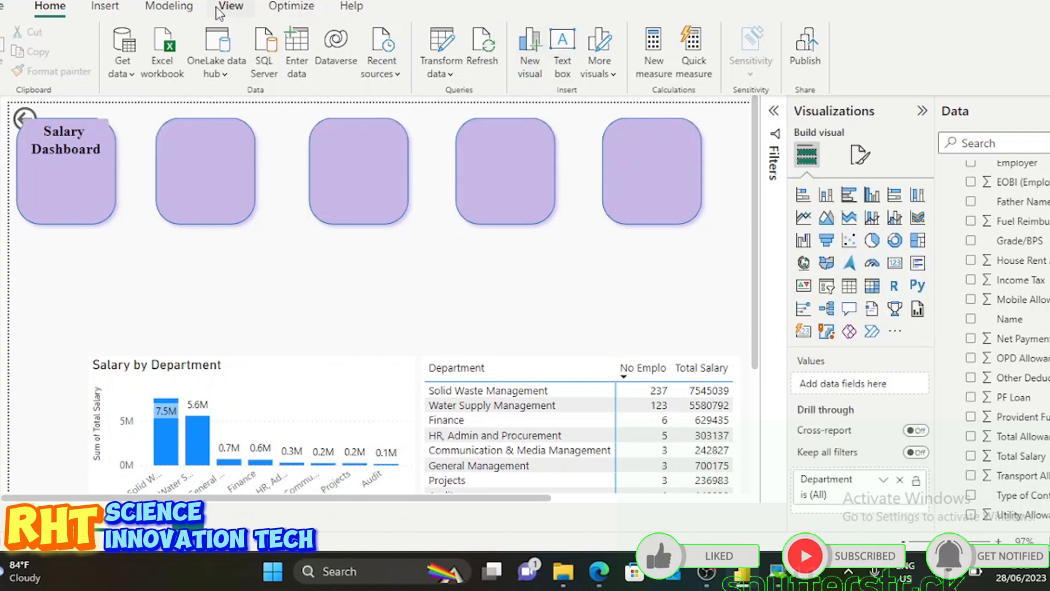
Insert the "RHT Sciences" picture from the Desktop folder and shrink it to a small logo below the first two cards.
{"action": "left_click", "coordinate": [105, 6]}
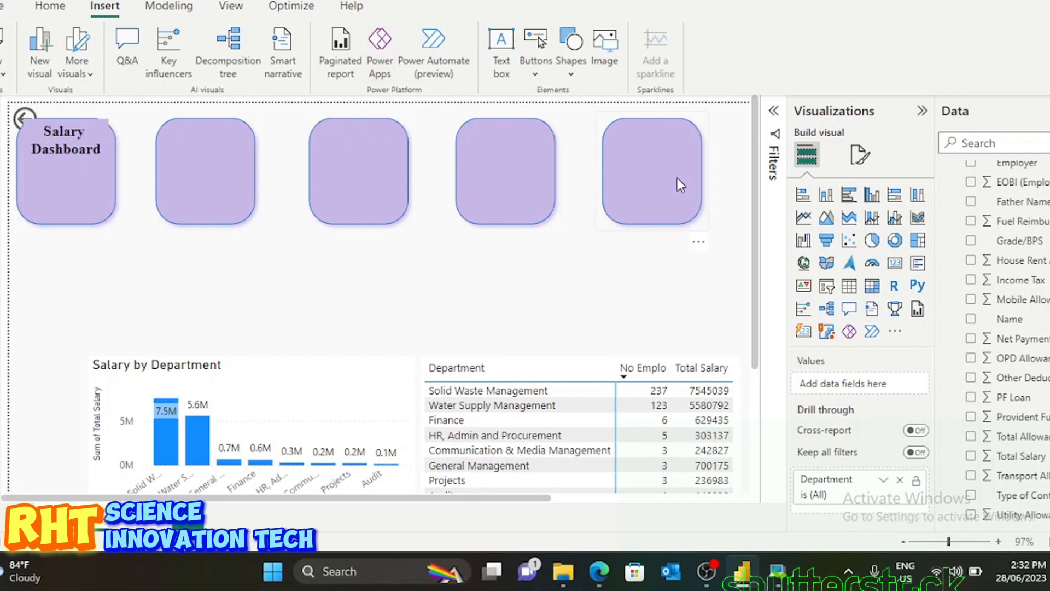
{"action": "left_click", "coordinate": [606, 62]}
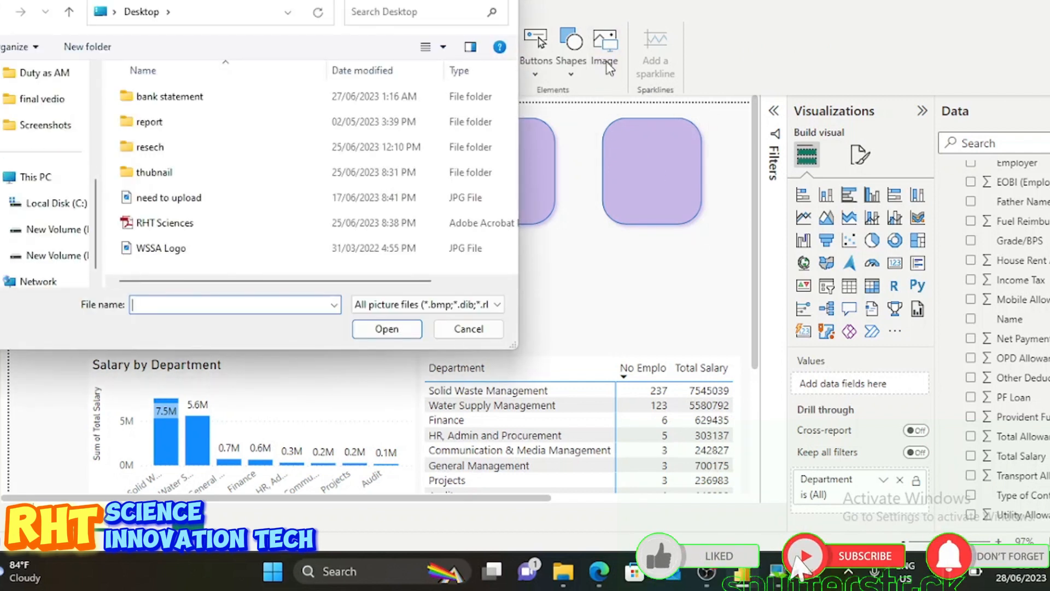
{"action": "scroll", "coordinate": [49, 113], "scroll_direction": "up", "scroll_amount": 4}
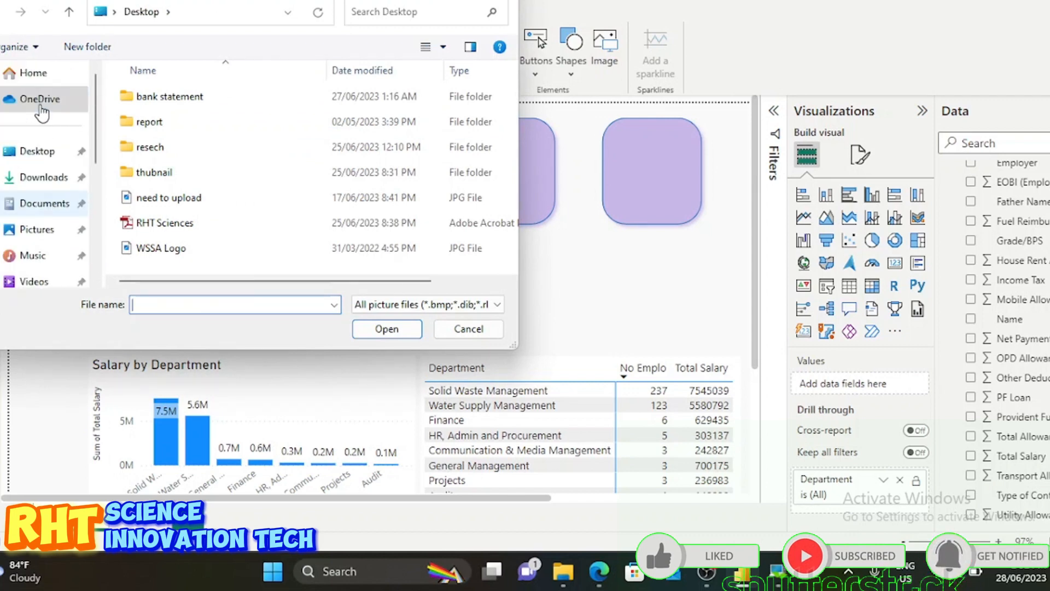
{"action": "left_click", "coordinate": [39, 151]}
{"action": "left_click", "coordinate": [247, 247]}
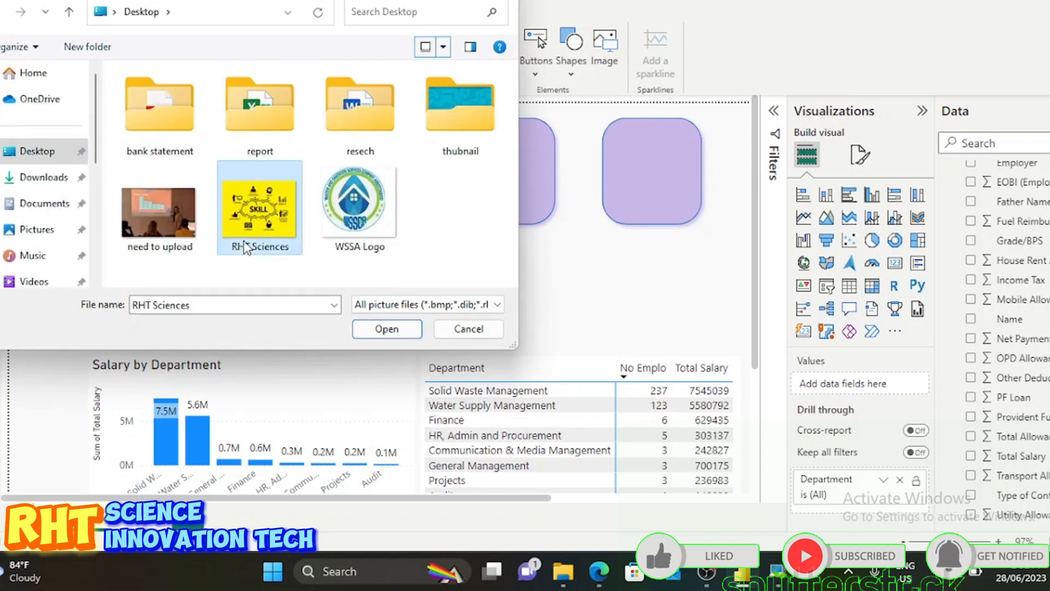
{"action": "left_click", "coordinate": [386, 329]}
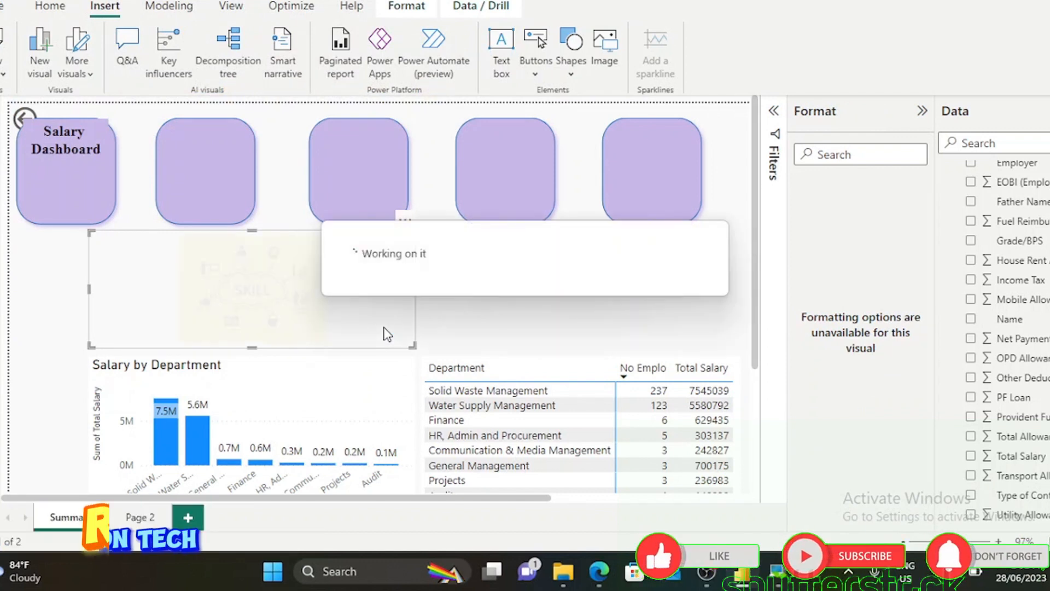
{"action": "left_click_drag", "start_coordinate": [409, 342], "coordinate": [212, 316]}
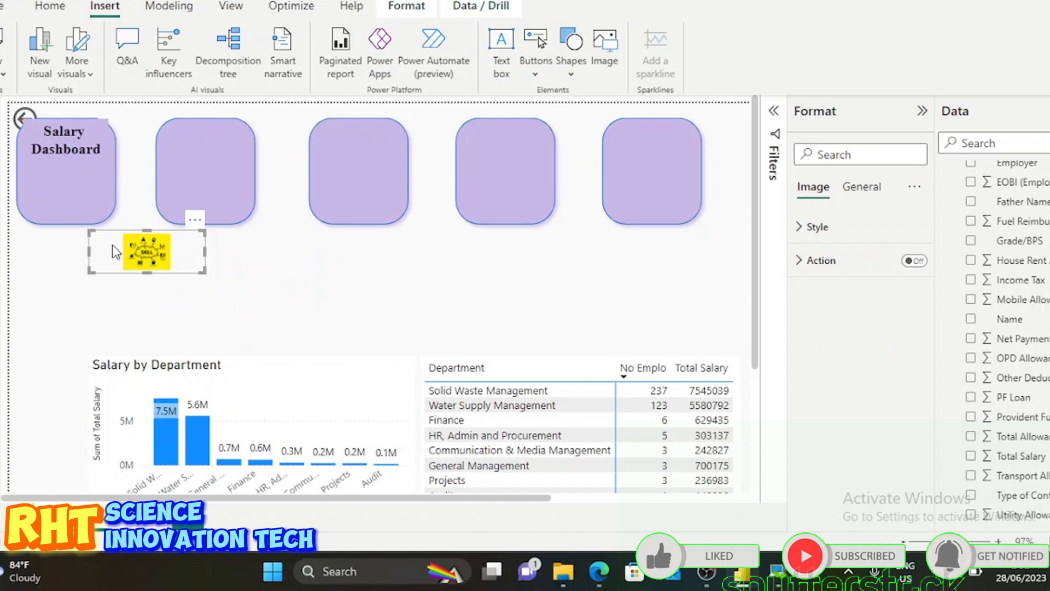
Move the logo image into the first card below the "Salary Dashboard" text and shrink it to the card's width.
{"action": "left_click_drag", "start_coordinate": [143, 257], "coordinate": [57, 200]}
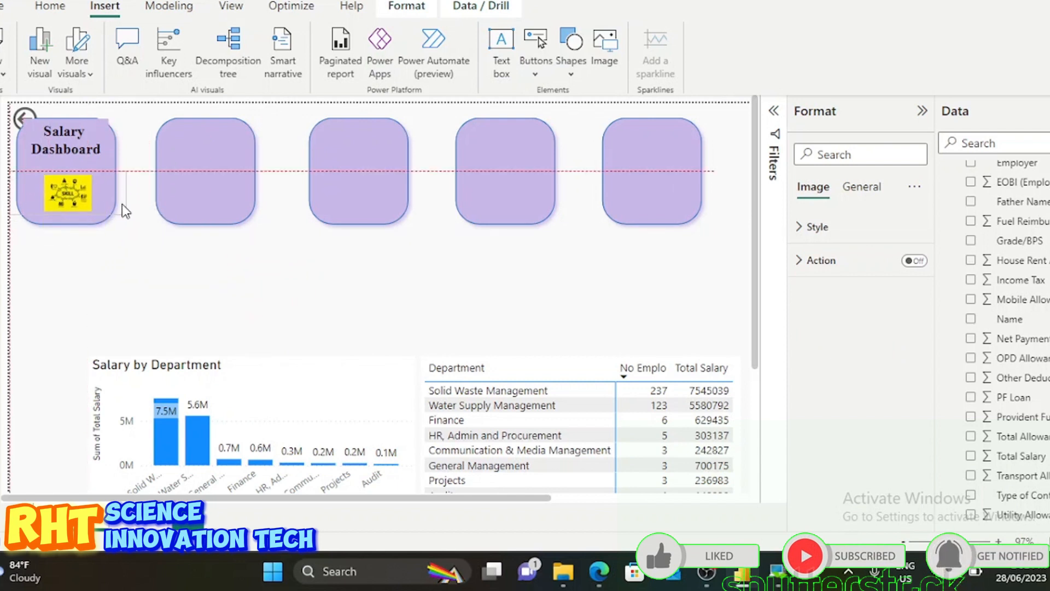
{"action": "left_click_drag", "start_coordinate": [126, 213], "coordinate": [91, 203]}
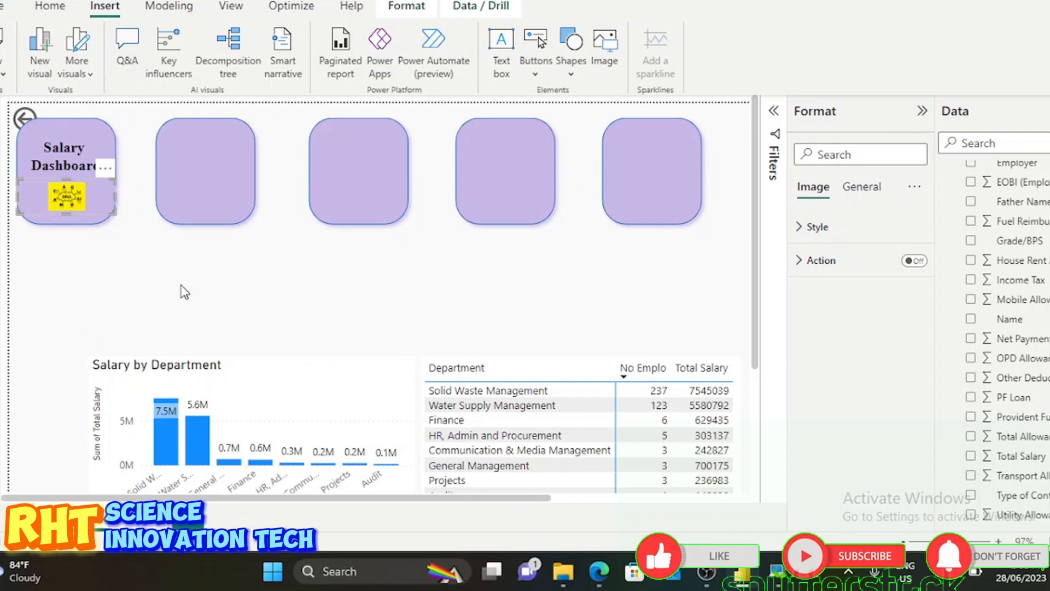
{"action": "left_click", "coordinate": [185, 292]}
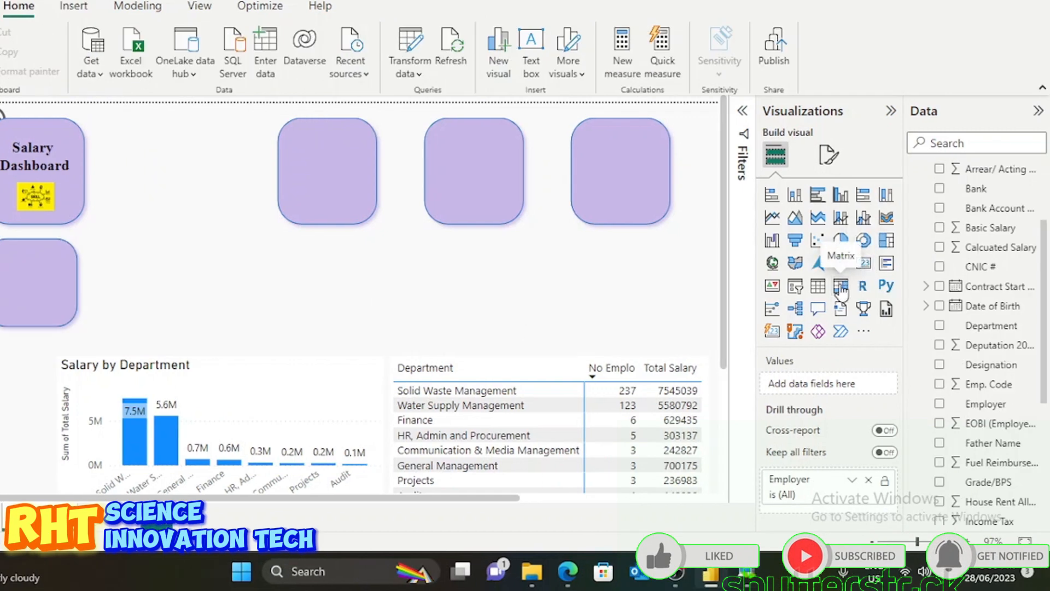
Insert a Matrix visual on the Summary page with the Employer field as its rows.
{"action": "left_click", "coordinate": [840, 287]}
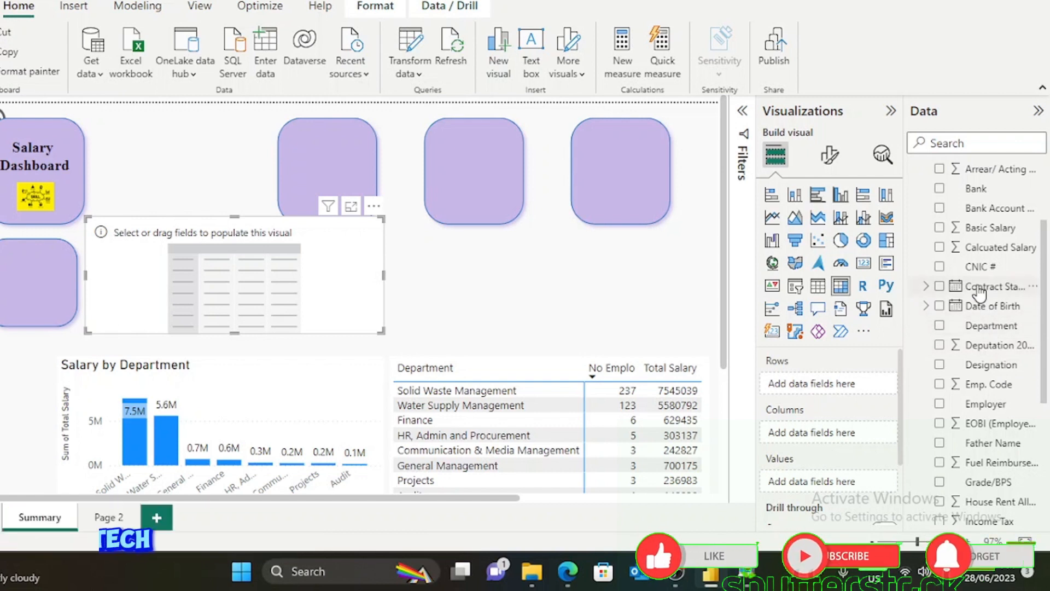
{"action": "scroll", "coordinate": [979, 294], "scroll_direction": "down", "scroll_amount": 2}
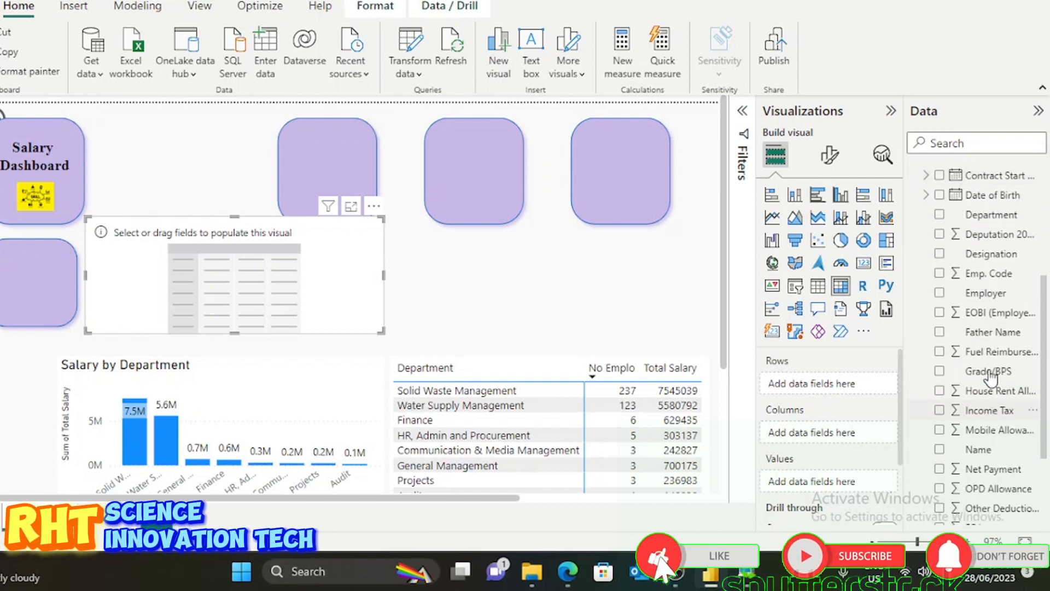
{"action": "scroll", "coordinate": [991, 377], "scroll_direction": "down", "scroll_amount": 2}
{"action": "scroll", "coordinate": [991, 375], "scroll_direction": "up", "scroll_amount": 3}
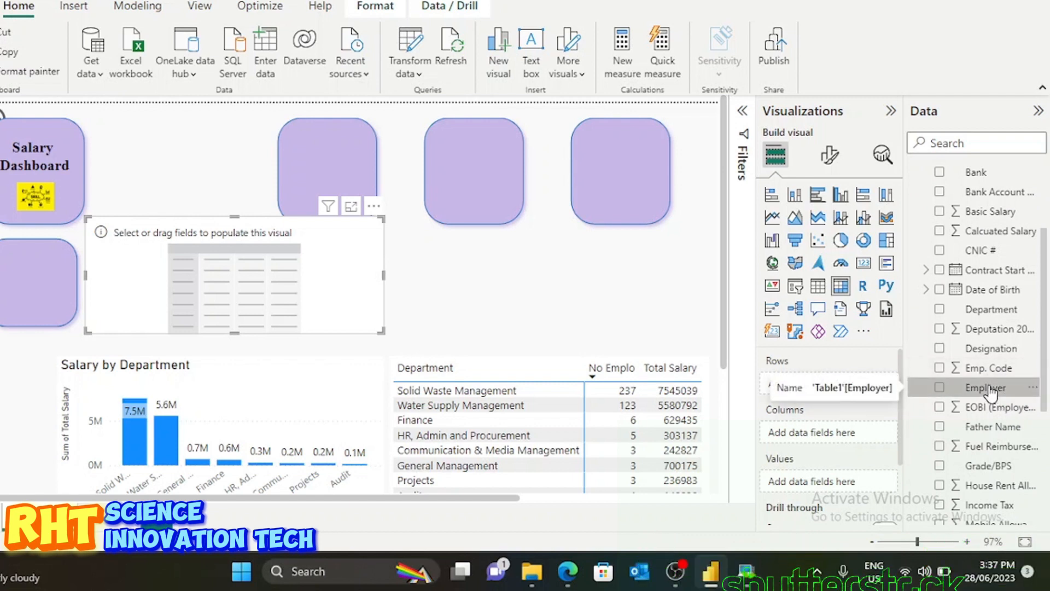
{"action": "left_click_drag", "start_coordinate": [989, 390], "coordinate": [841, 388]}
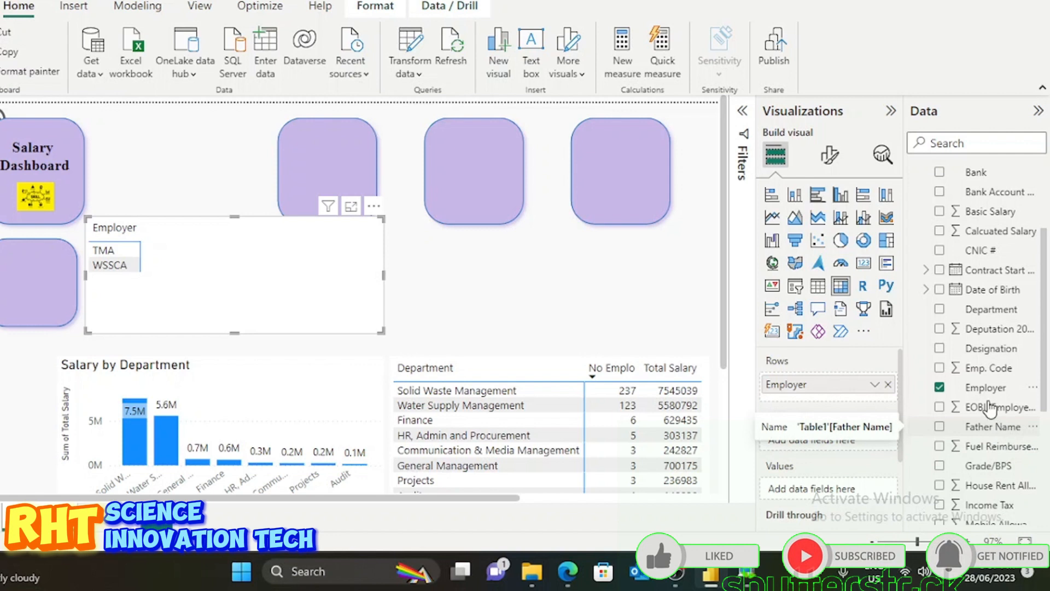
Add the Employer field a second time to the matrix, as a counted value.
{"action": "left_click_drag", "start_coordinate": [979, 391], "coordinate": [827, 444]}
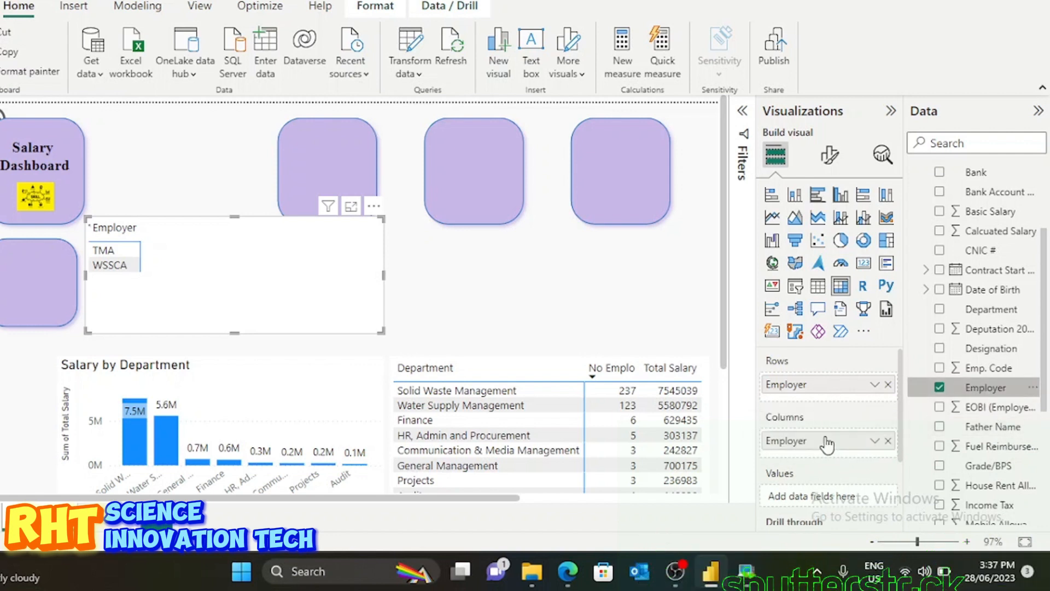
{"action": "left_click", "coordinate": [873, 442]}
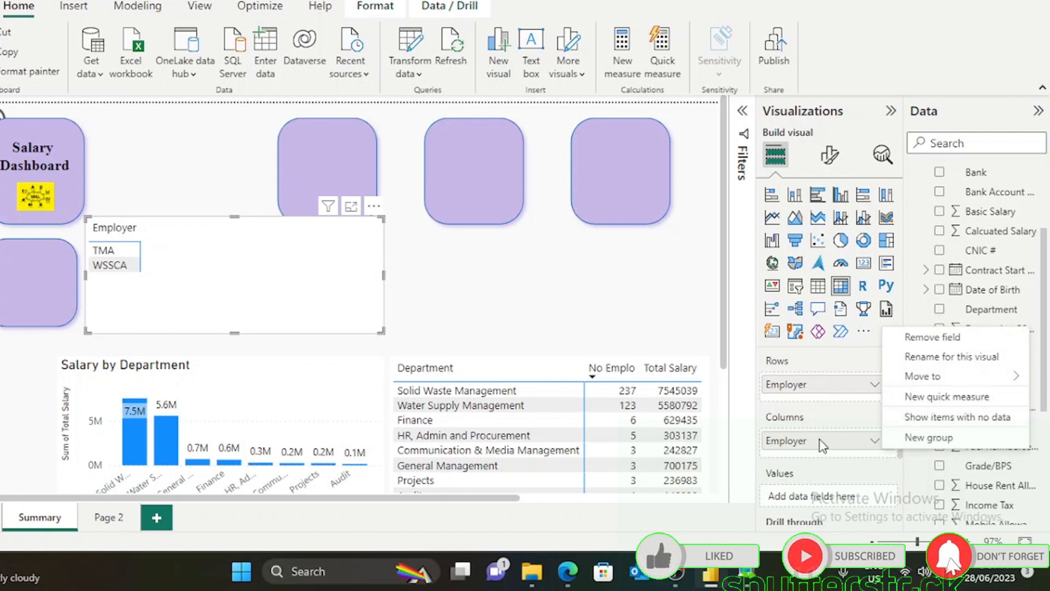
{"action": "left_click_drag", "start_coordinate": [819, 438], "coordinate": [814, 492]}
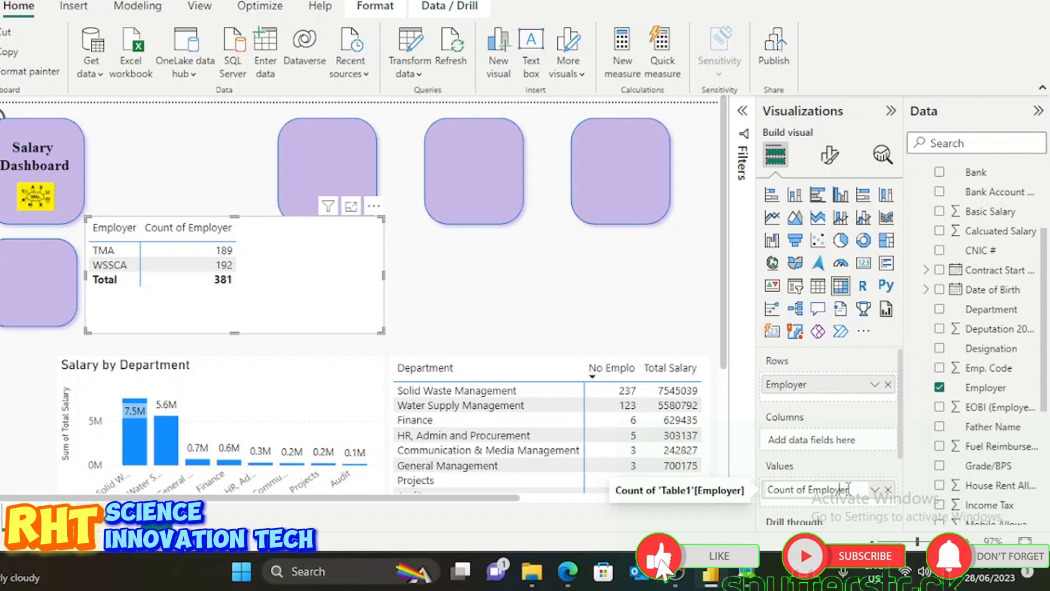
Rename the matrix's employer count value as "NO Empl".
{"action": "key", "text": "Left"}
{"action": "key", "text": "Left"}
{"action": "key", "text": "Left"}
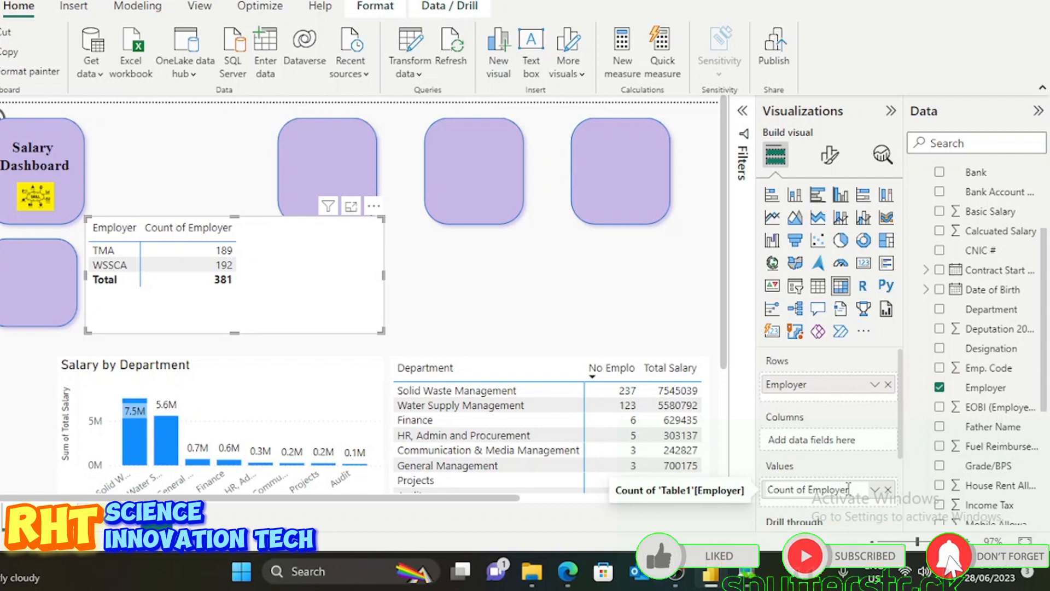
{"action": "key", "text": "BackSpace"}
{"action": "key", "text": "BackSpace"}
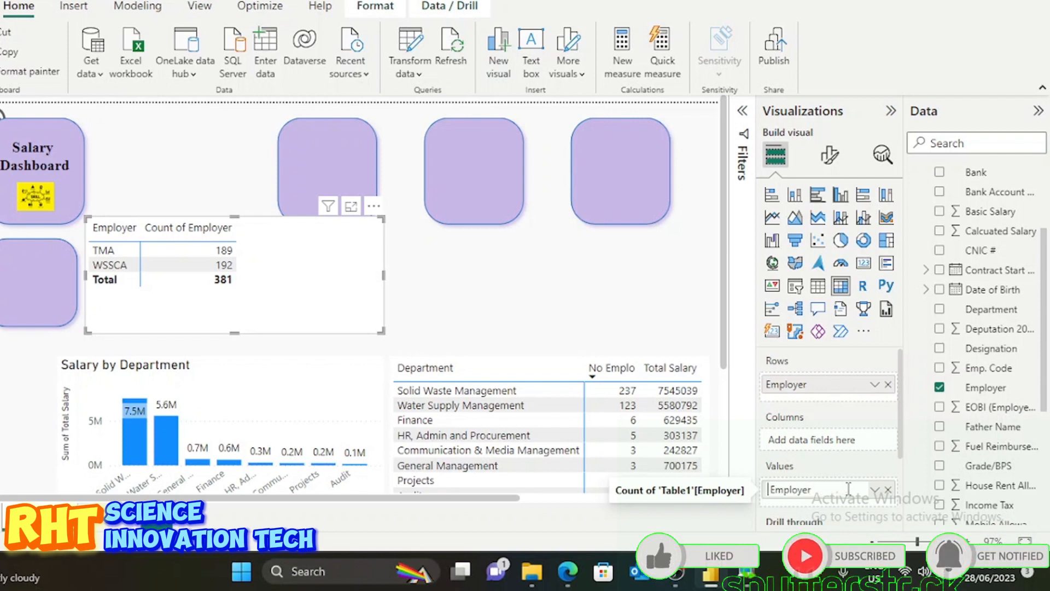
{"action": "type", "text": "NO"}
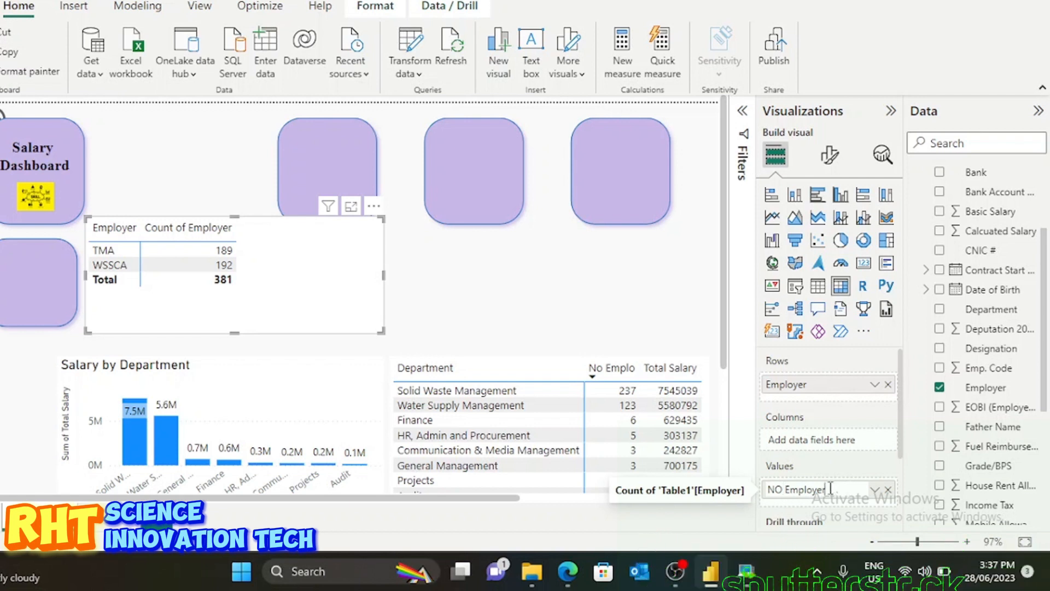
{"action": "key", "text": "BackSpace"}
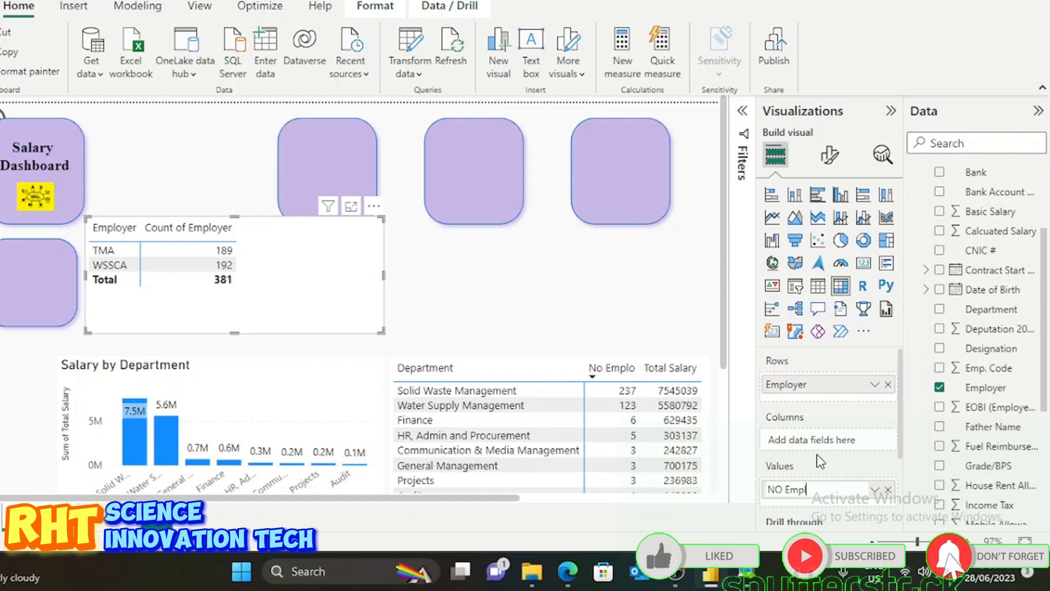
{"action": "key", "text": "Return"}
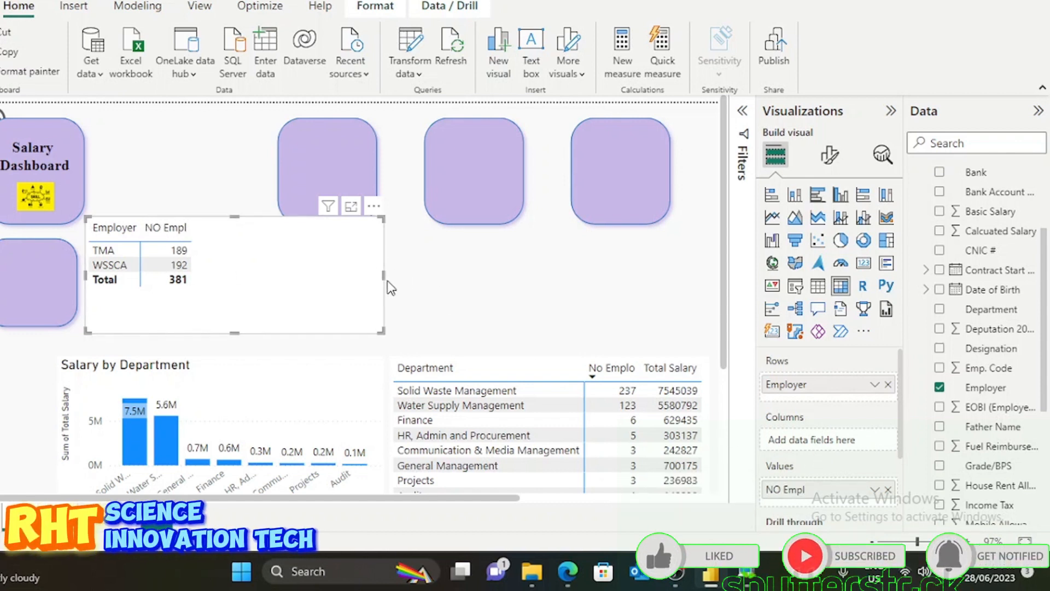
Shrink the matrix to fit its contents and set the font size of its values to 11.
{"action": "left_click_drag", "start_coordinate": [383, 276], "coordinate": [219, 265]}
{"action": "left_click_drag", "start_coordinate": [149, 326], "coordinate": [153, 285]}
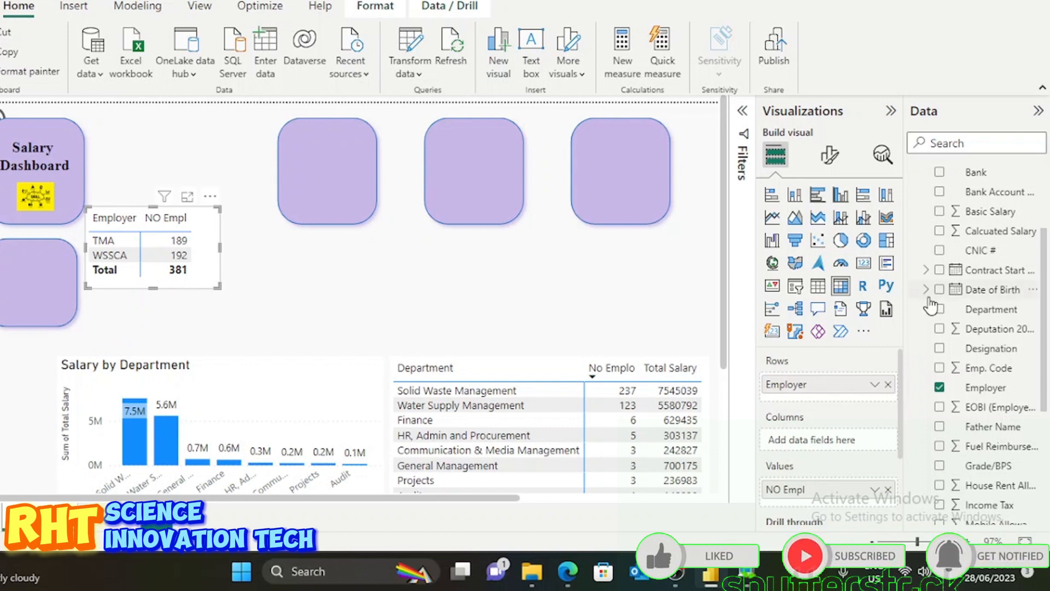
{"action": "left_click", "coordinate": [828, 159]}
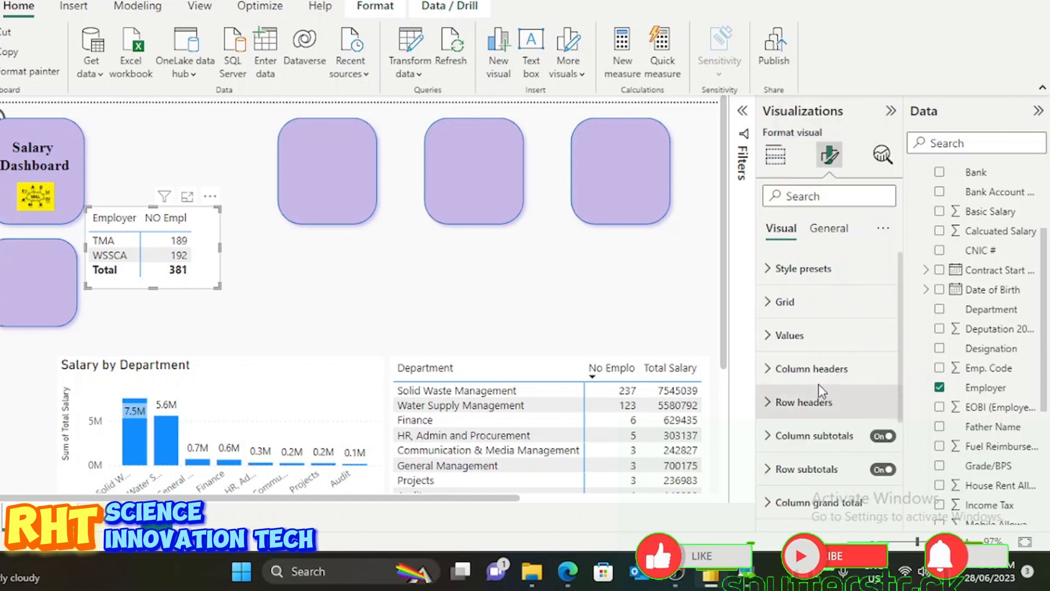
{"action": "left_click", "coordinate": [794, 339]}
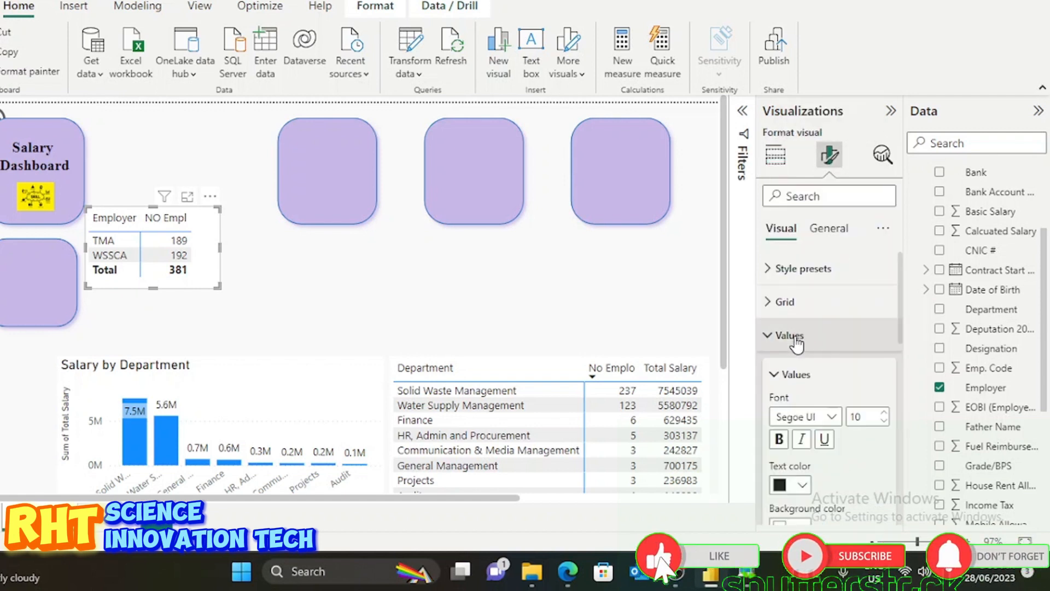
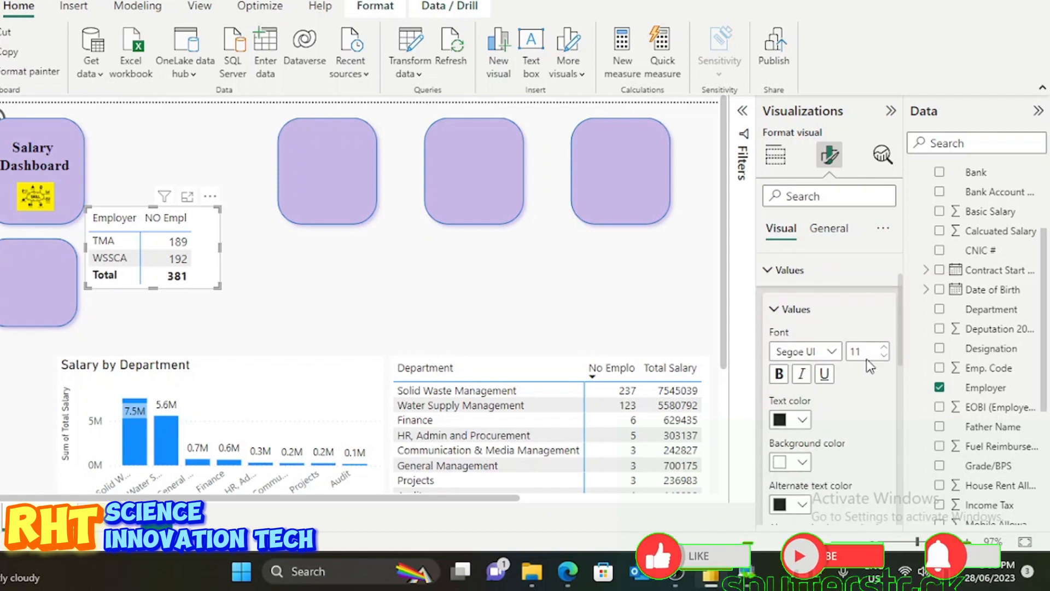
Set the matrix's alternate row background and overall background to the light purple theme color, and narrow the visual to its columns.
{"action": "scroll", "coordinate": [825, 333], "scroll_direction": "down", "scroll_amount": 3}
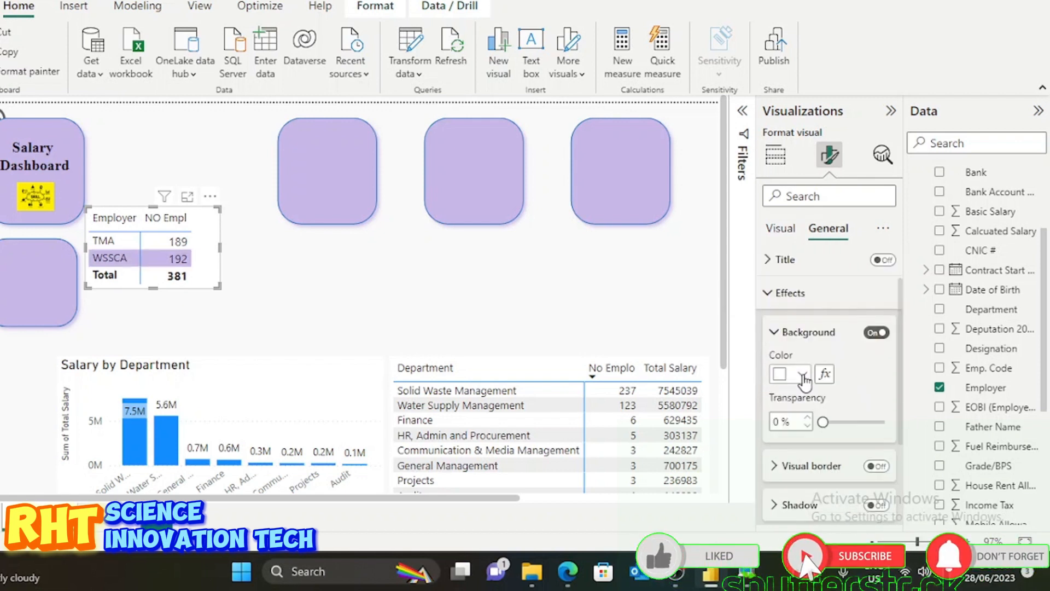
{"action": "left_click", "coordinate": [802, 375]}
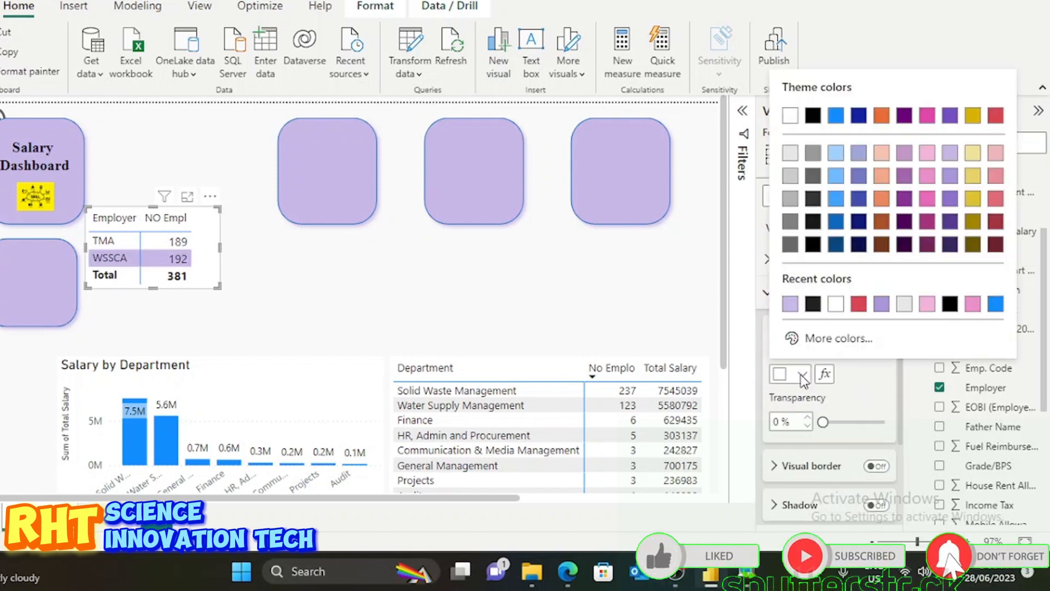
{"action": "left_click", "coordinate": [950, 154]}
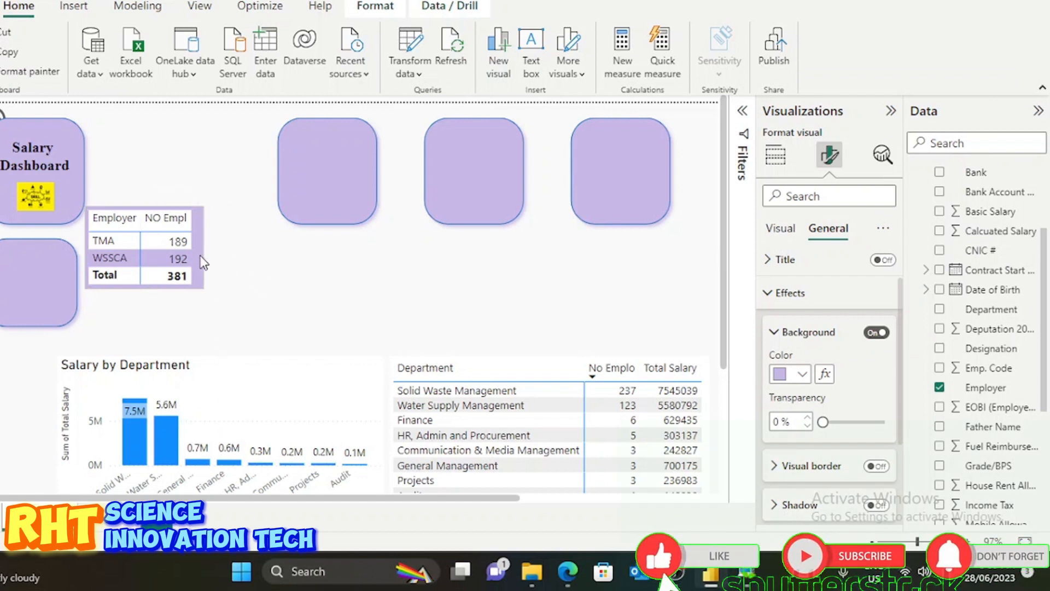
{"action": "left_click_drag", "start_coordinate": [200, 255], "coordinate": [195, 256]}
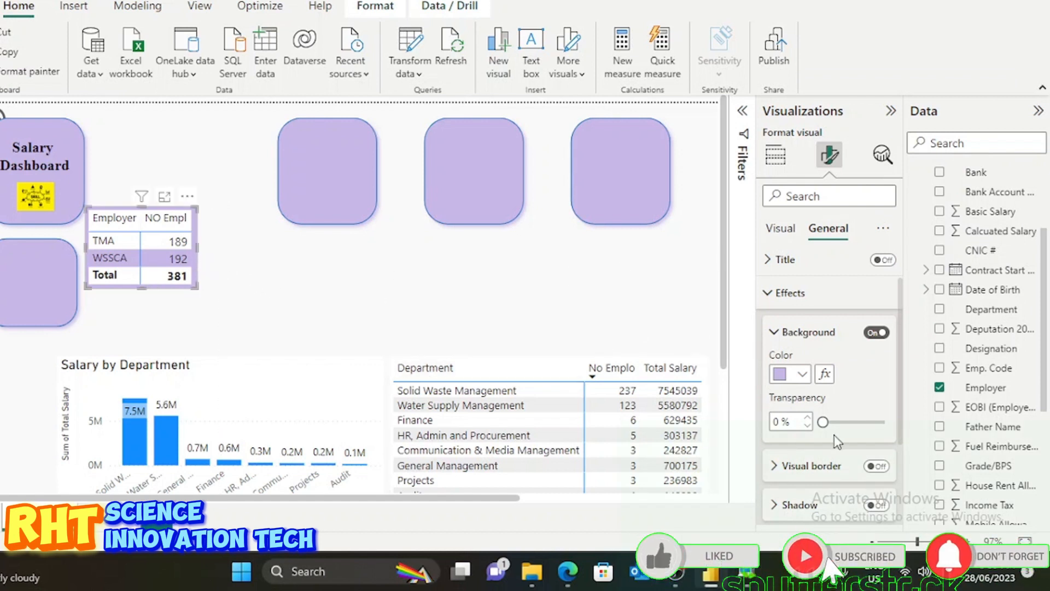
Move the matrix slightly lower and set the background color of its values to light purple.
{"action": "scroll", "coordinate": [868, 407], "scroll_direction": "down", "scroll_amount": 1}
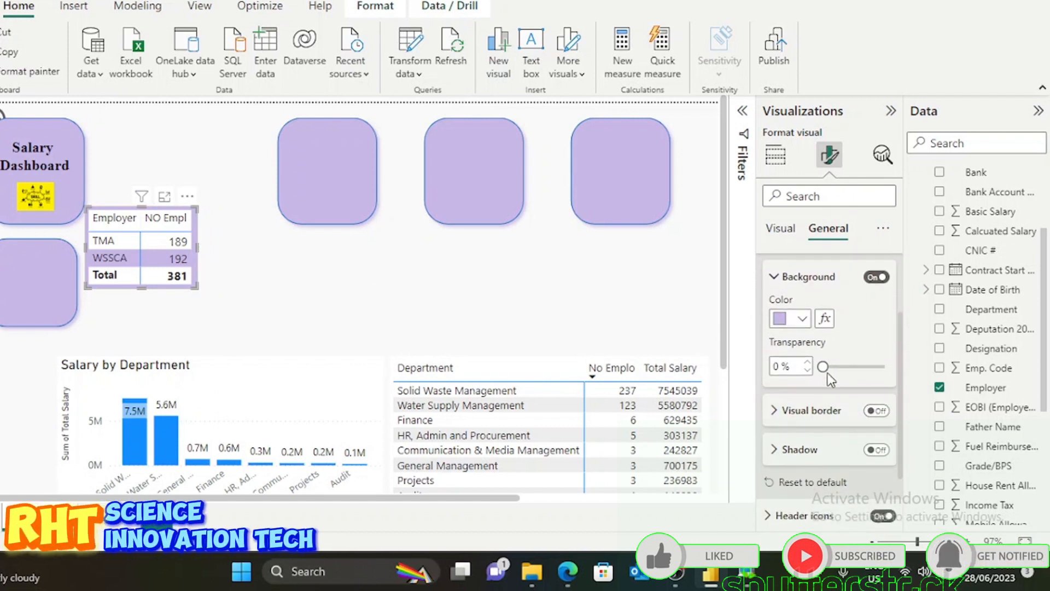
{"action": "scroll", "coordinate": [828, 373], "scroll_direction": "up", "scroll_amount": 2}
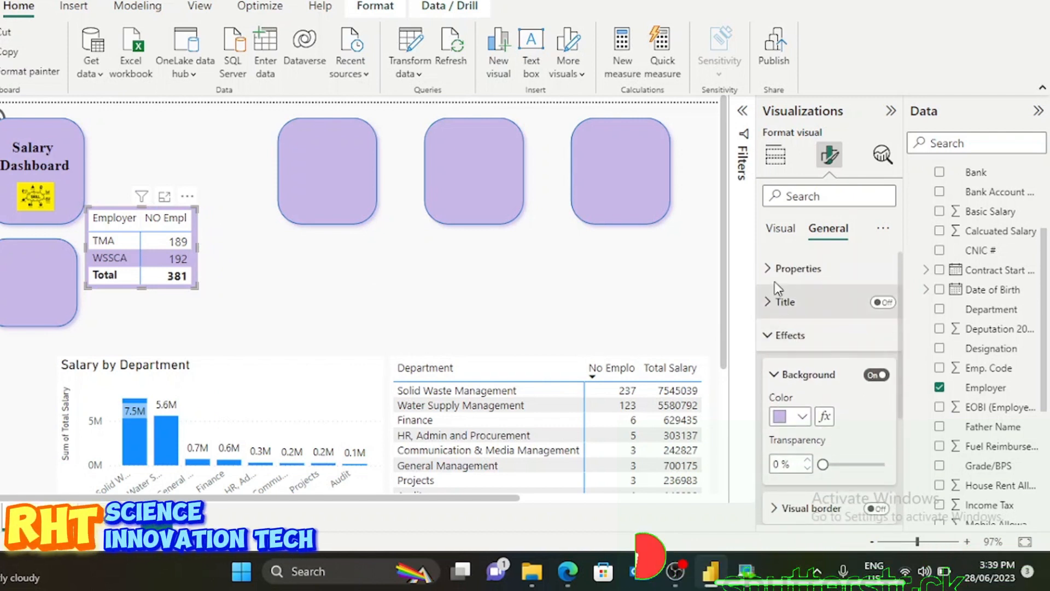
{"action": "left_click", "coordinate": [780, 228]}
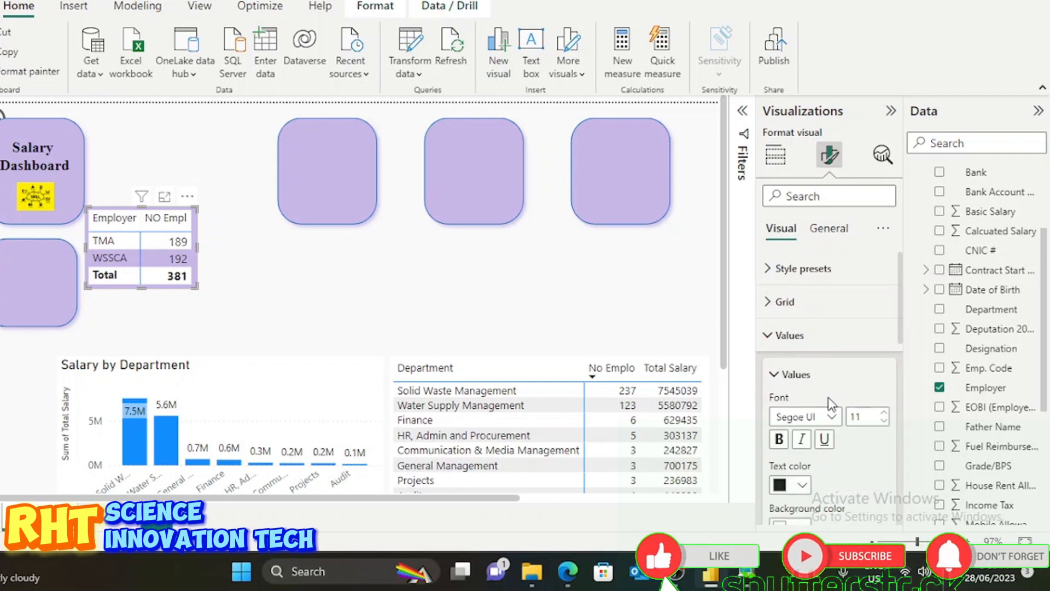
{"action": "scroll", "coordinate": [828, 403], "scroll_direction": "down", "scroll_amount": 2}
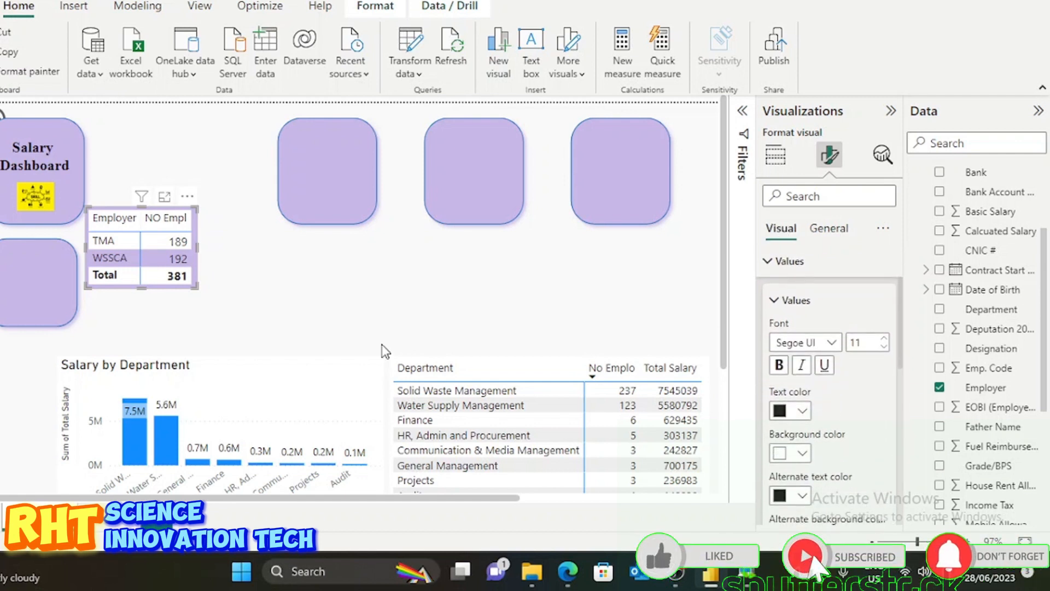
{"action": "left_click", "coordinate": [161, 220]}
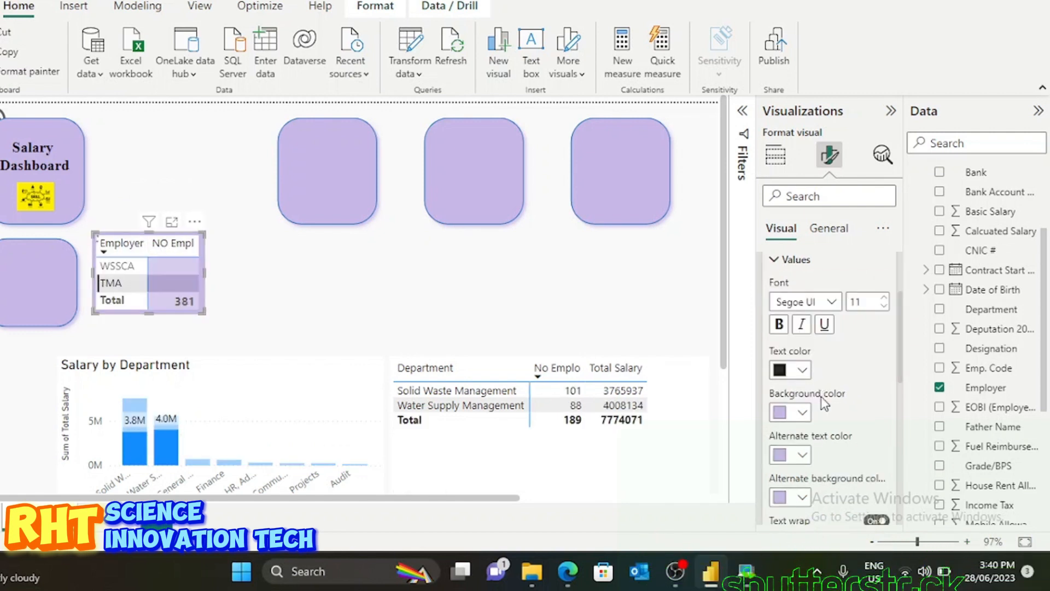
{"action": "scroll", "coordinate": [824, 403], "scroll_direction": "down", "scroll_amount": 2}
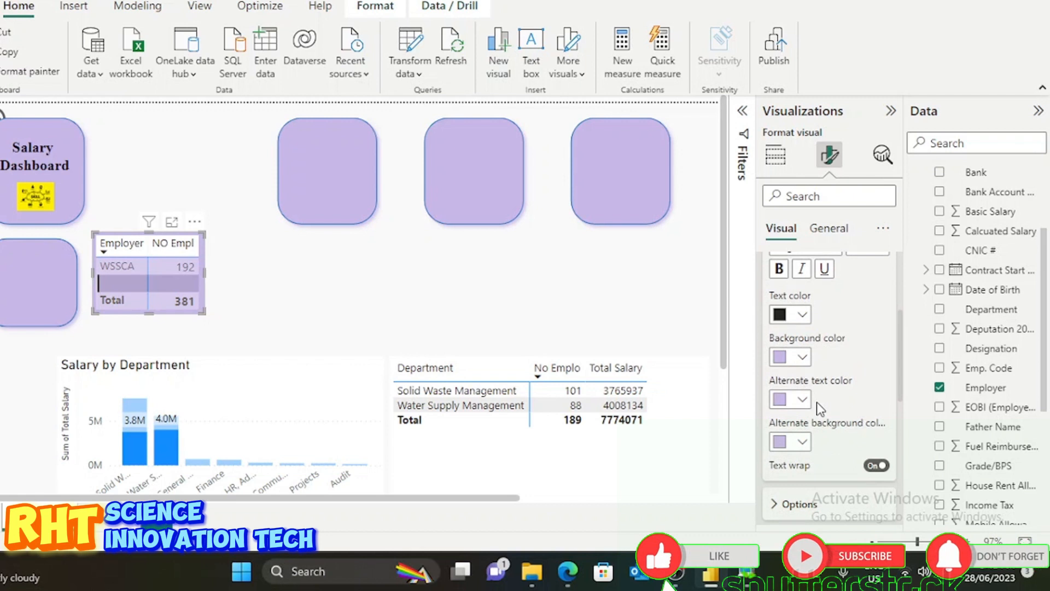
{"action": "scroll", "coordinate": [816, 401], "scroll_direction": "down", "scroll_amount": 1}
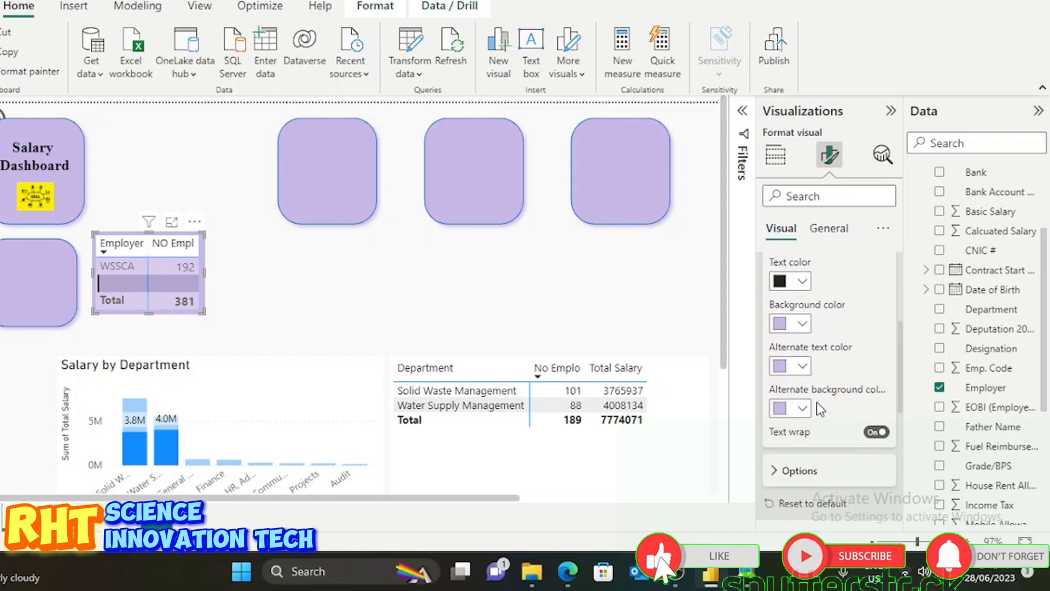
Set the alternate text color of the matrix values to black and the column header background to light purple.
{"action": "left_click", "coordinate": [802, 363]}
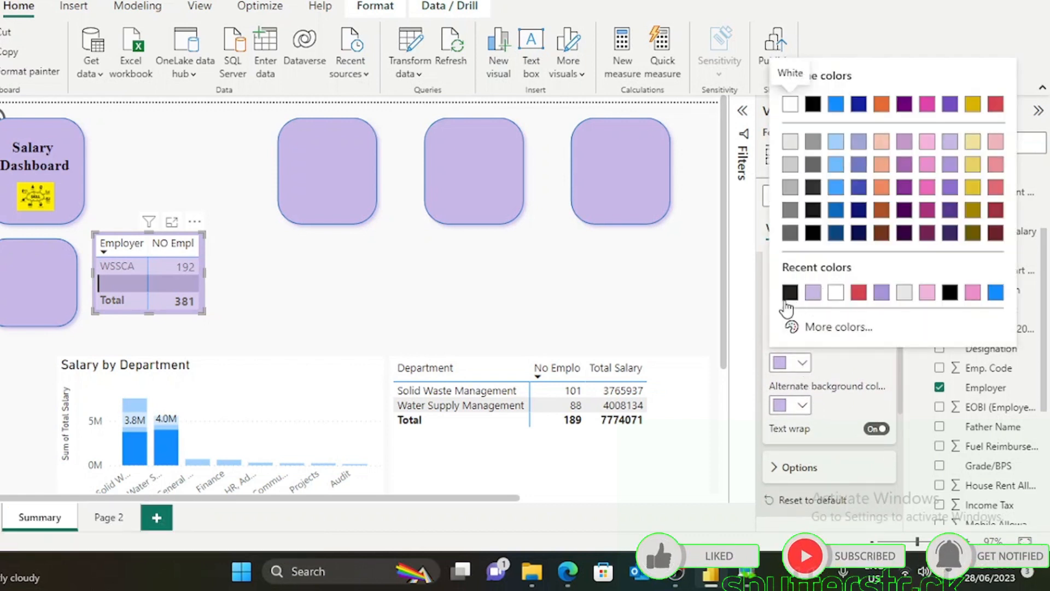
{"action": "left_click", "coordinate": [803, 406]}
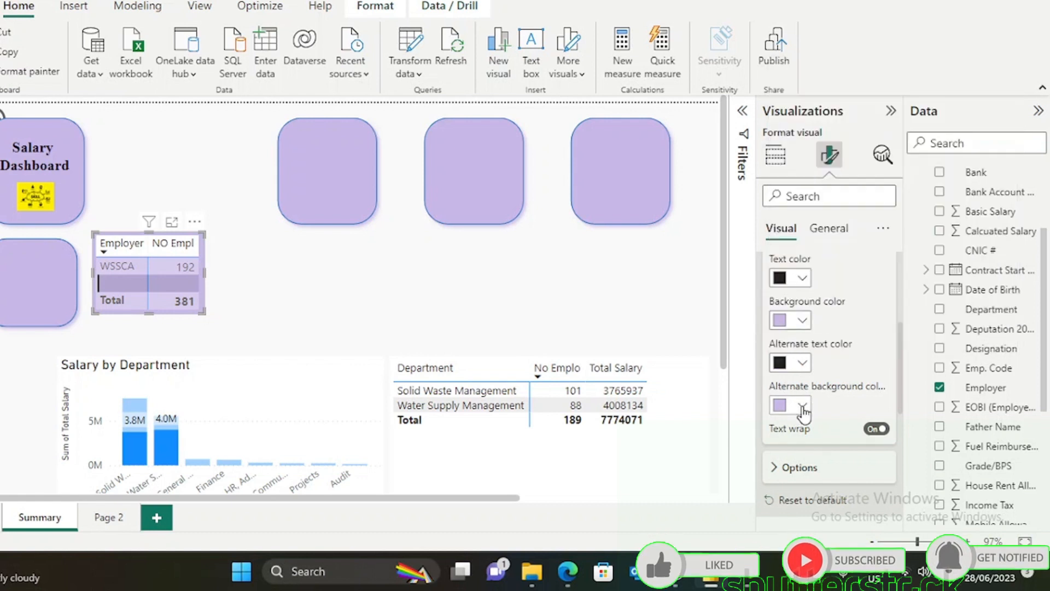
{"action": "left_click", "coordinate": [803, 407]}
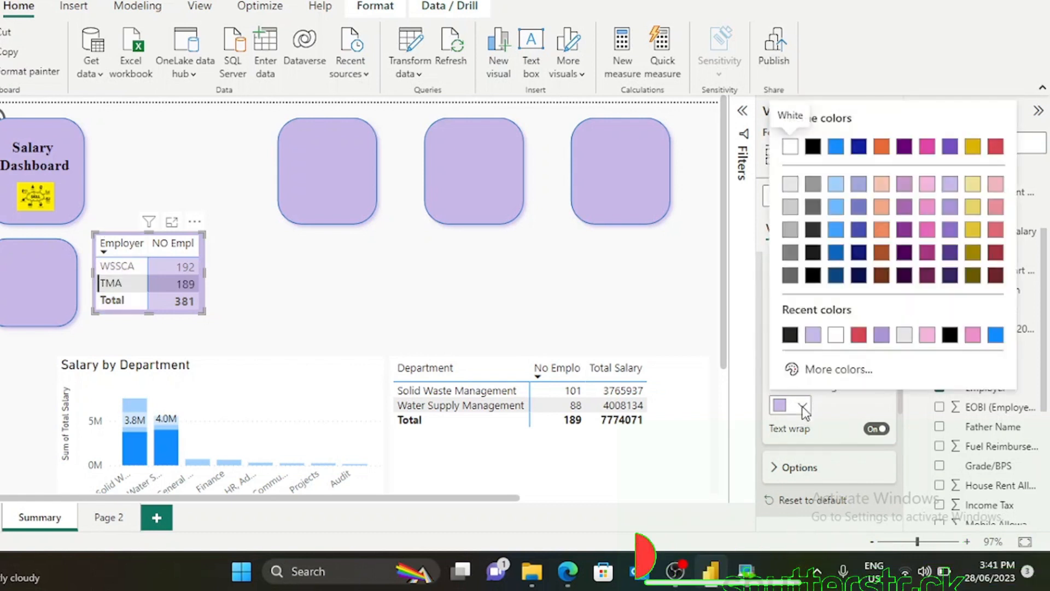
{"action": "left_click", "coordinate": [794, 336]}
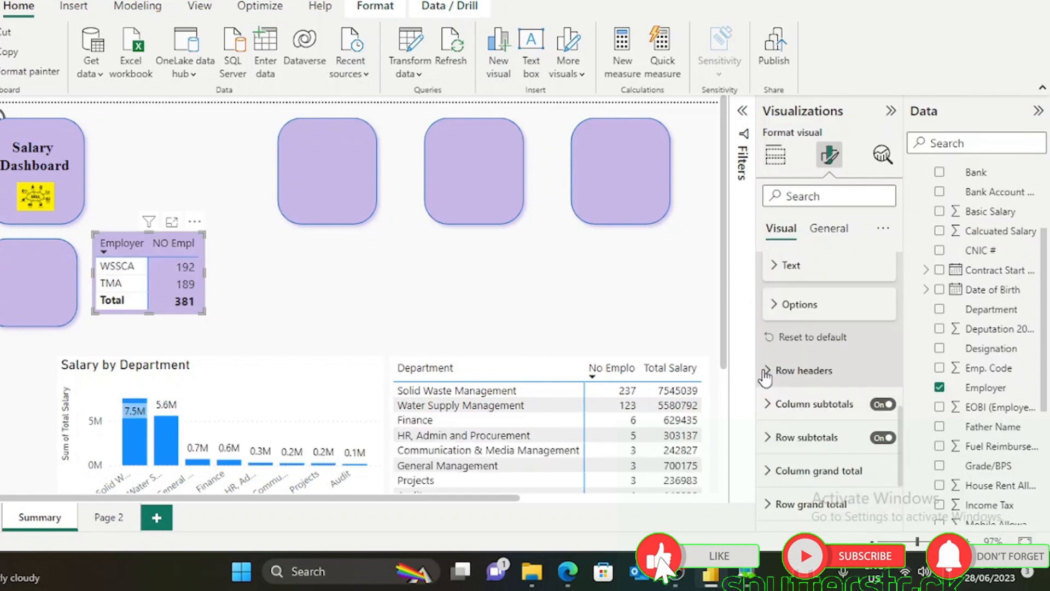
Set the background color of the matrix's row headers to light purple.
{"action": "left_click", "coordinate": [766, 371]}
{"action": "scroll", "coordinate": [813, 434], "scroll_direction": "down", "scroll_amount": 3}
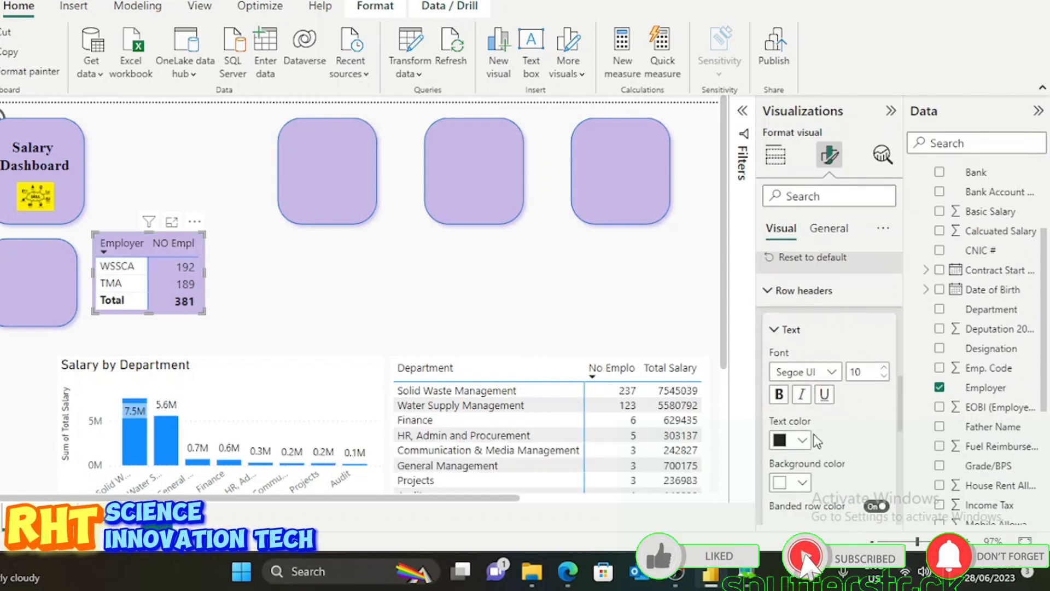
{"action": "left_click", "coordinate": [802, 434]}
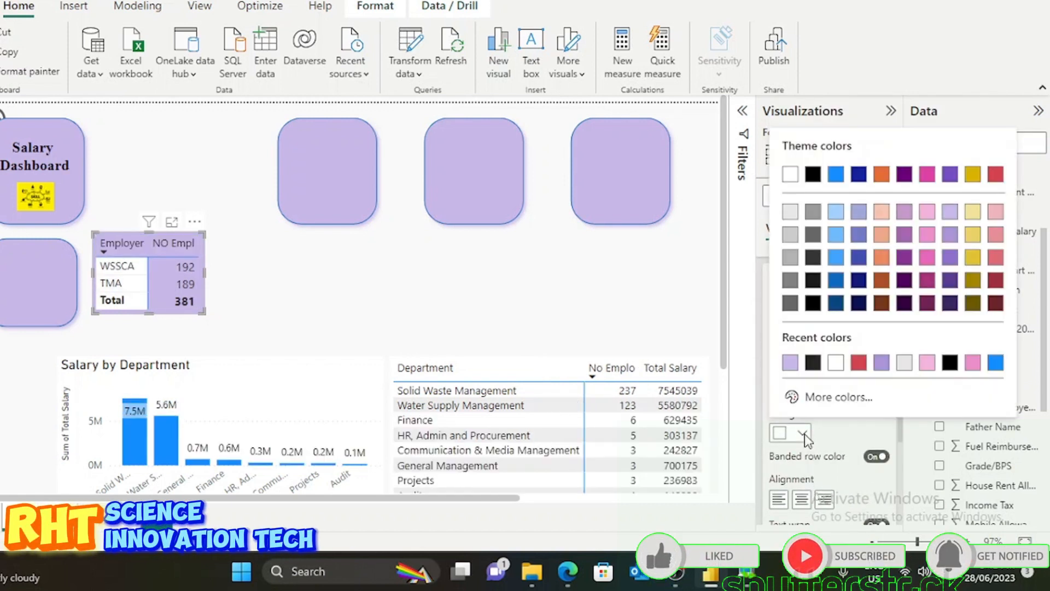
{"action": "left_click", "coordinate": [956, 222]}
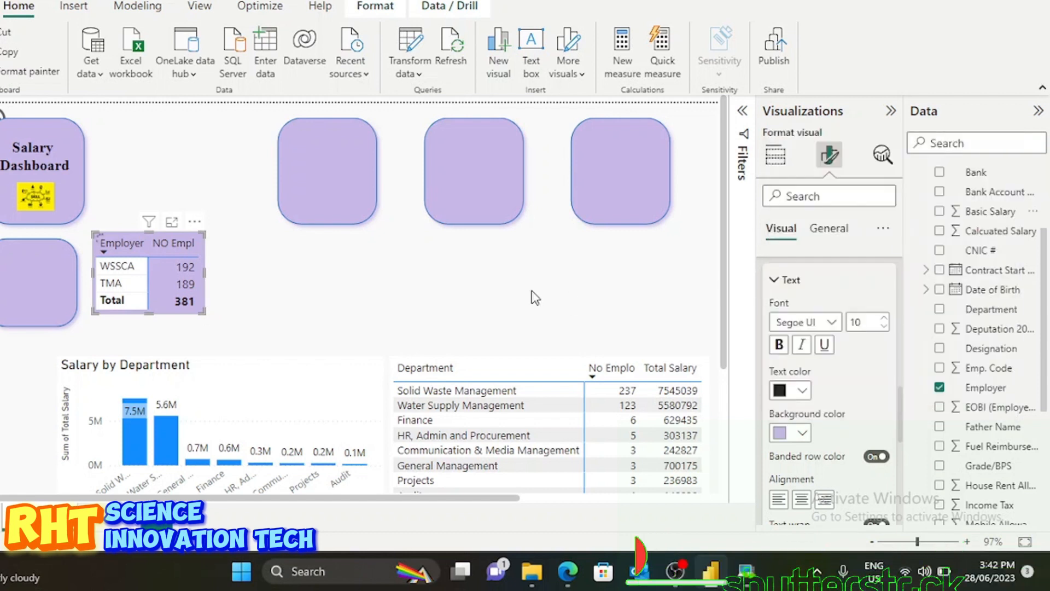
Move the spare purple card into the gap beside the title card, widen it, and place the employer matrix just below it.
{"action": "left_click", "coordinate": [107, 243]}
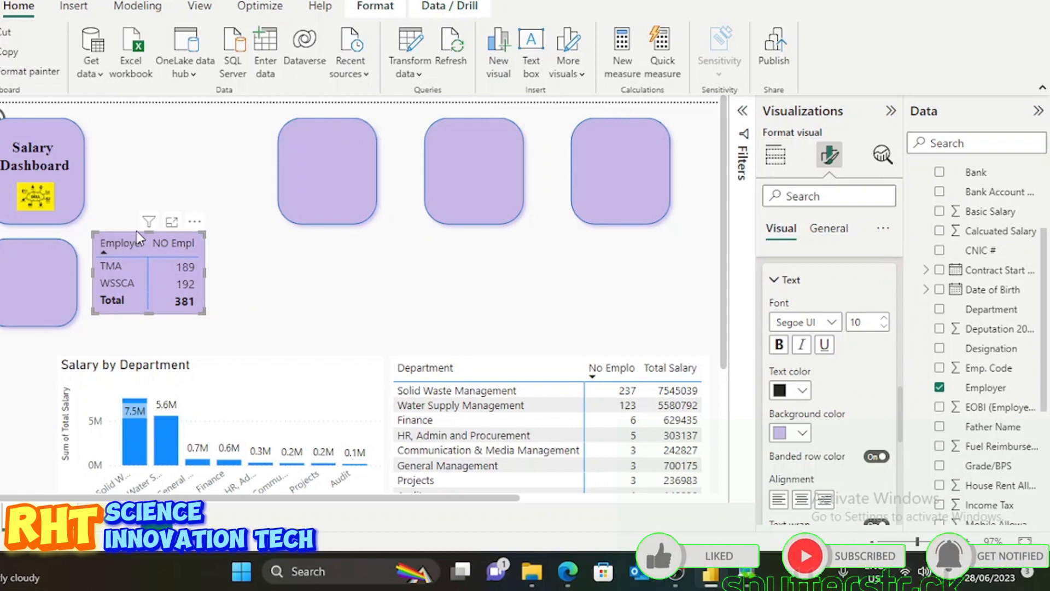
{"action": "left_click_drag", "start_coordinate": [135, 229], "coordinate": [179, 241]}
{"action": "left_click_drag", "start_coordinate": [47, 271], "coordinate": [253, 174]}
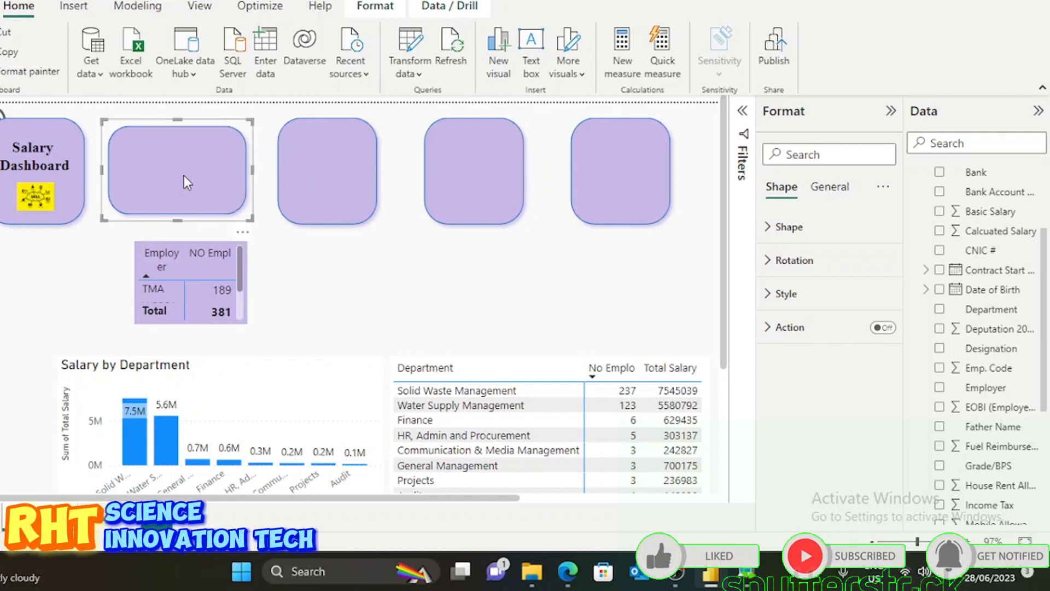
{"action": "left_click", "coordinate": [155, 239]}
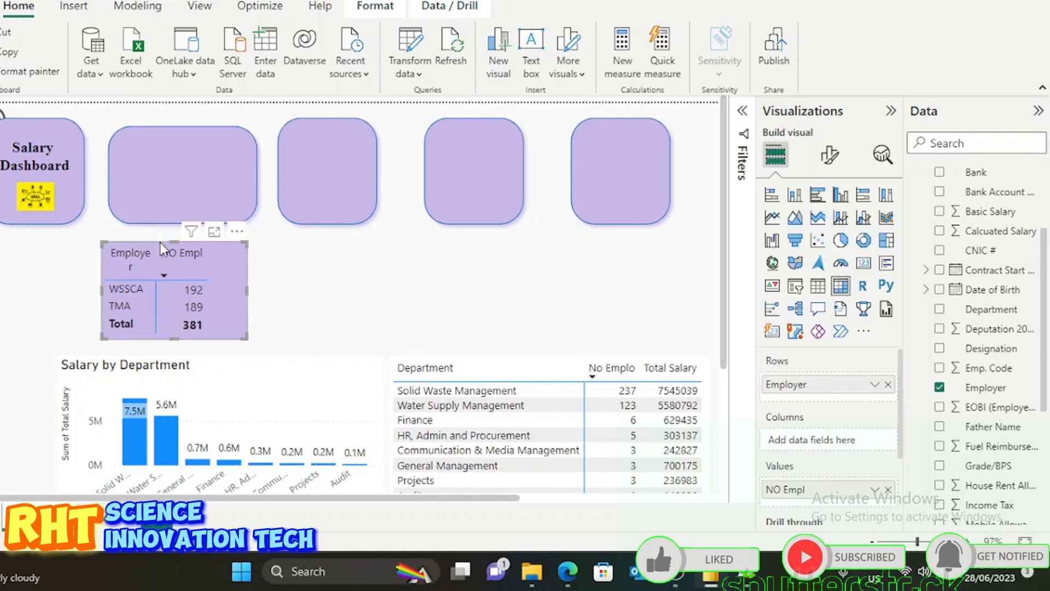
{"action": "left_click_drag", "start_coordinate": [160, 242], "coordinate": [172, 263]}
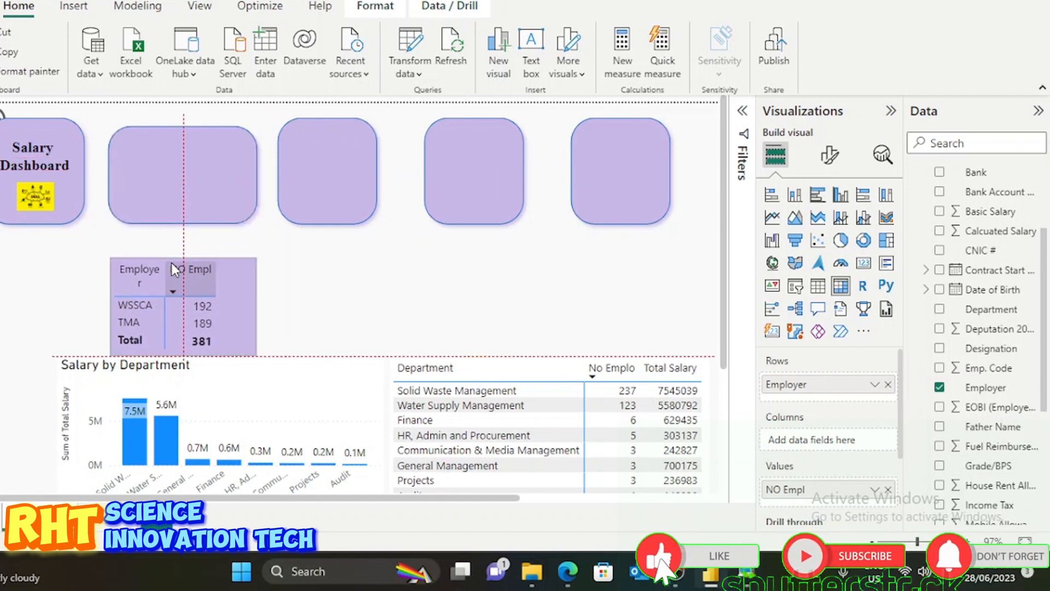
Make the widened purple card taller and move the employer matrix onto it.
{"action": "left_click", "coordinate": [175, 129]}
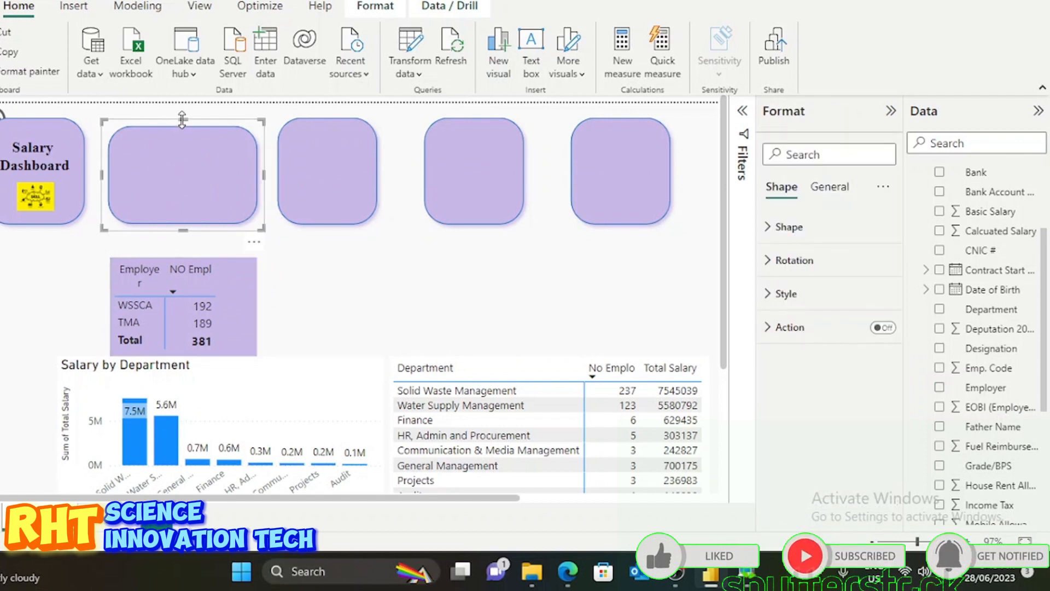
{"action": "left_click_drag", "start_coordinate": [182, 119], "coordinate": [183, 105]}
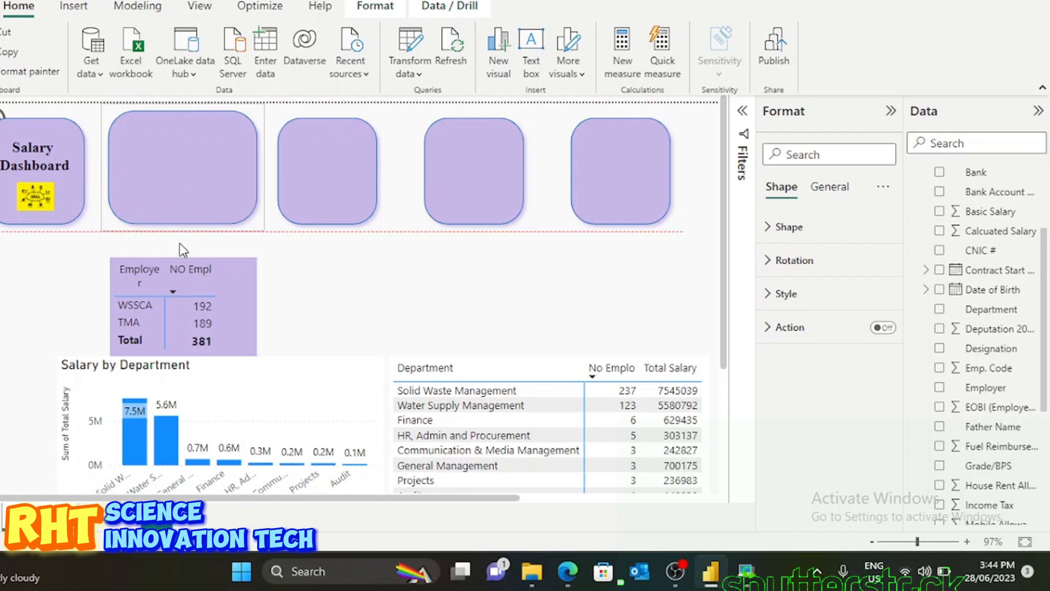
{"action": "left_click_drag", "start_coordinate": [179, 248], "coordinate": [162, 126]}
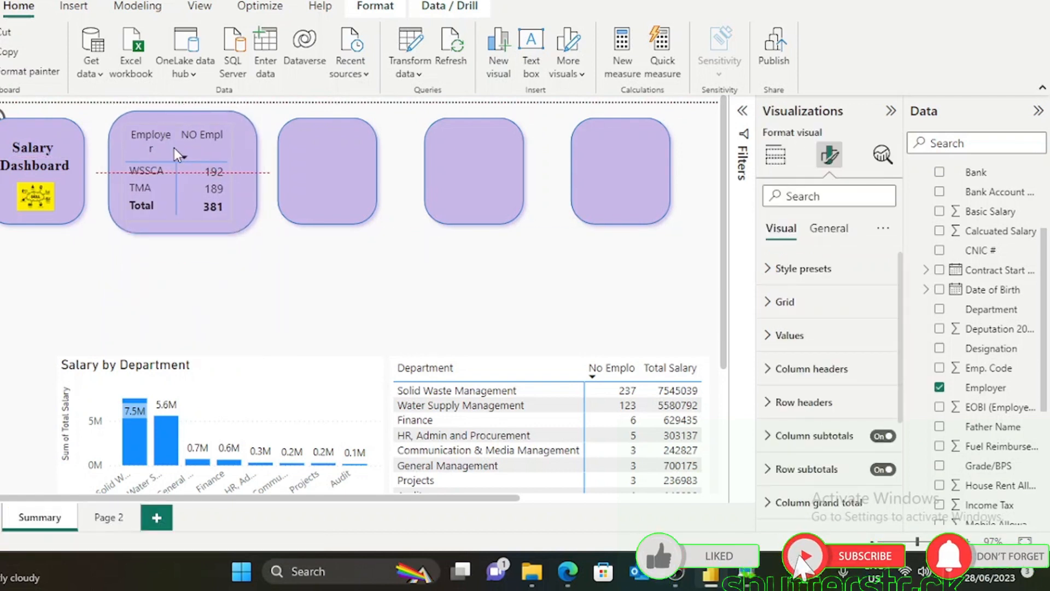
{"action": "left_click", "coordinate": [245, 296]}
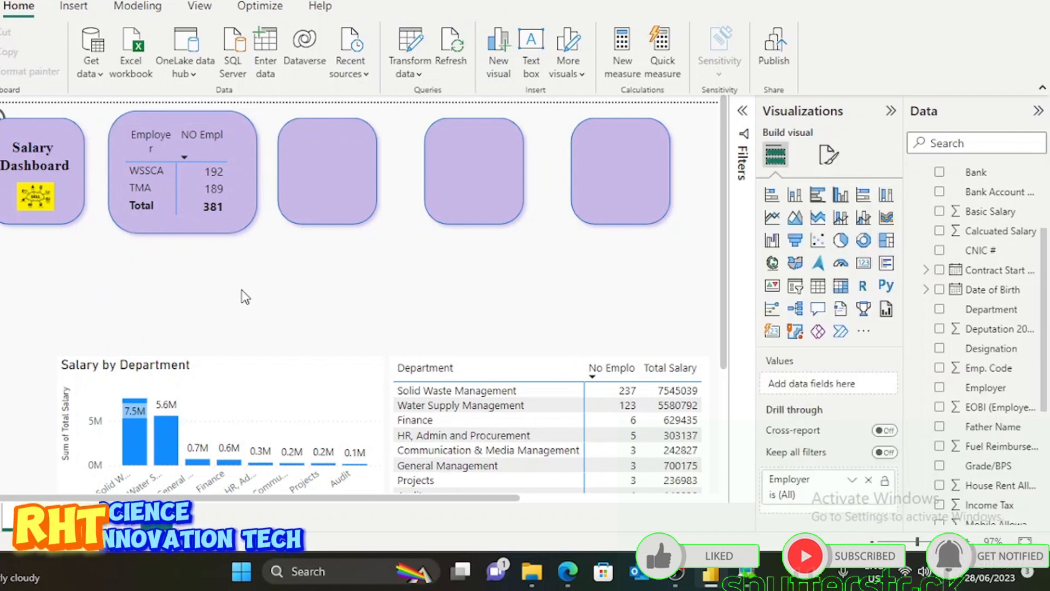
{"action": "scroll", "coordinate": [245, 297], "scroll_direction": "down", "scroll_amount": 1}
{"action": "scroll", "coordinate": [245, 297], "scroll_direction": "up", "scroll_amount": 1}
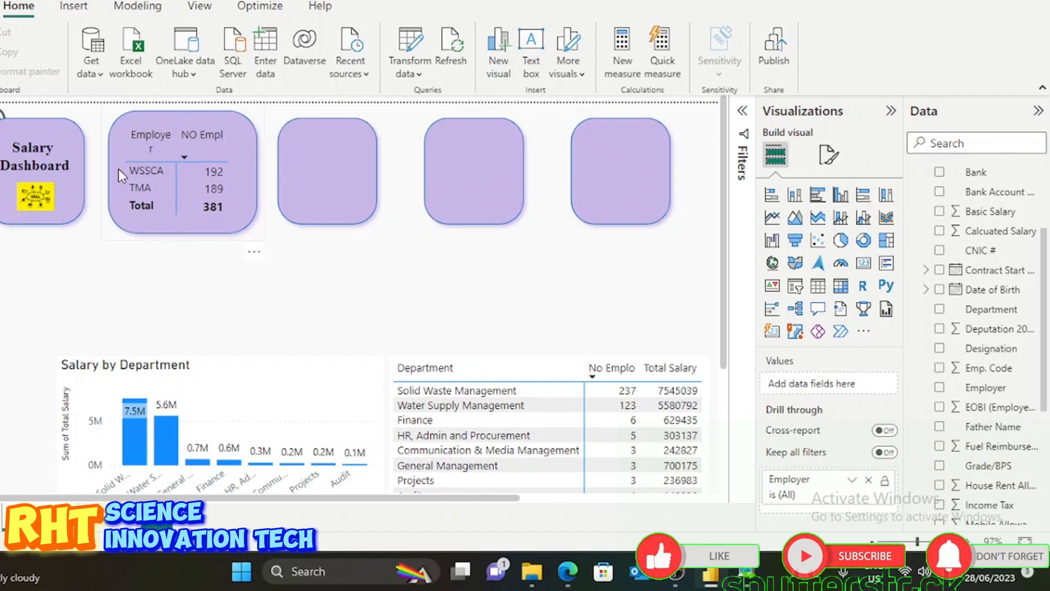
Shift the employer matrix slightly to the left within its purple card and deselect it.
{"action": "left_click", "coordinate": [144, 169]}
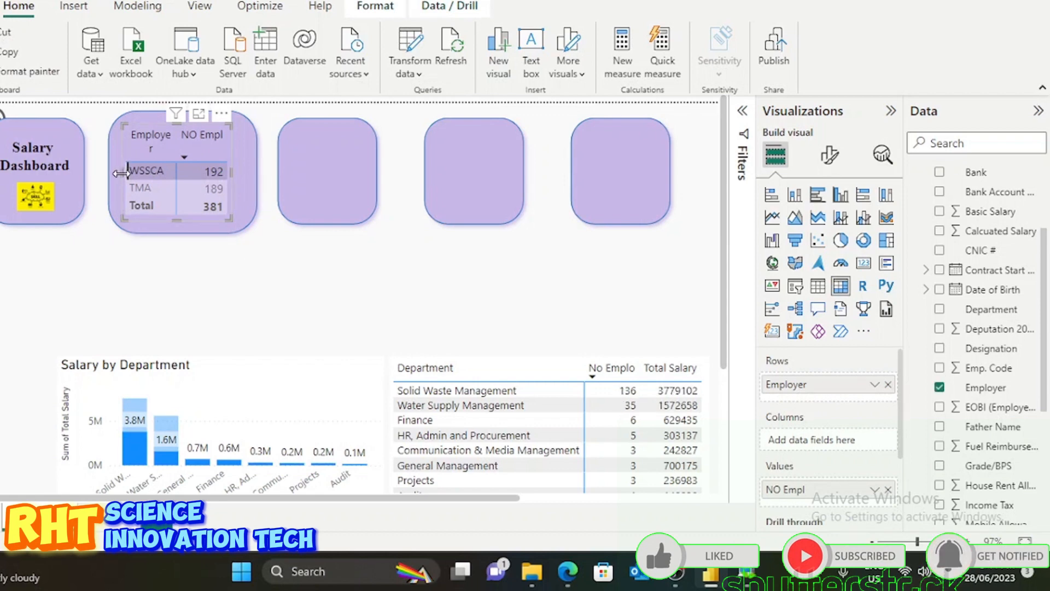
{"action": "left_click", "coordinate": [117, 171]}
{"action": "scroll", "coordinate": [299, 310], "scroll_direction": "down", "scroll_amount": 1}
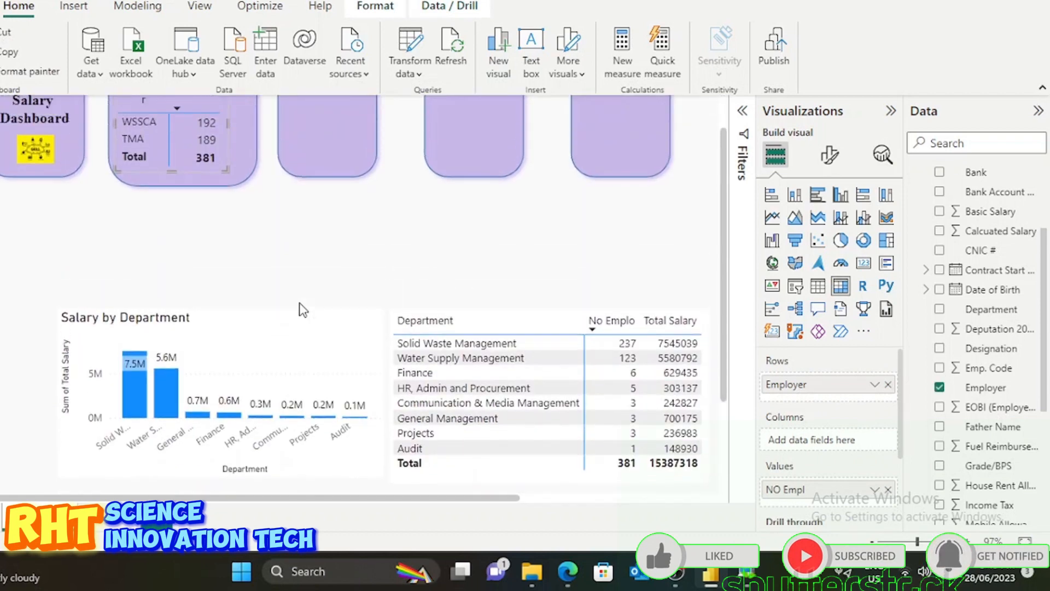
{"action": "scroll", "coordinate": [299, 309], "scroll_direction": "down", "scroll_amount": 3}
{"action": "scroll", "coordinate": [299, 310], "scroll_direction": "up", "scroll_amount": 4}
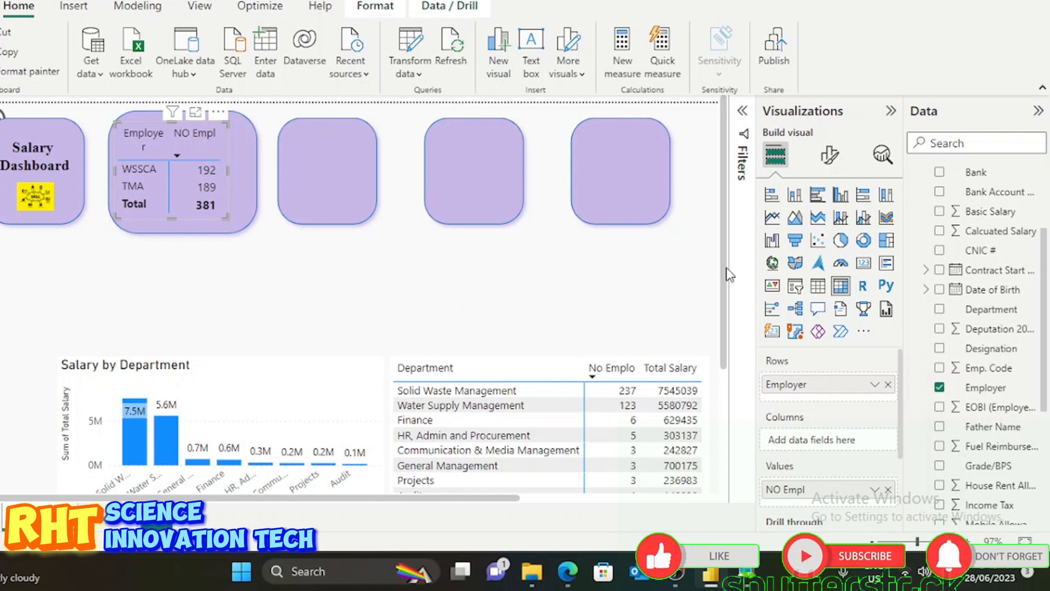
{"action": "left_click", "coordinate": [567, 260]}
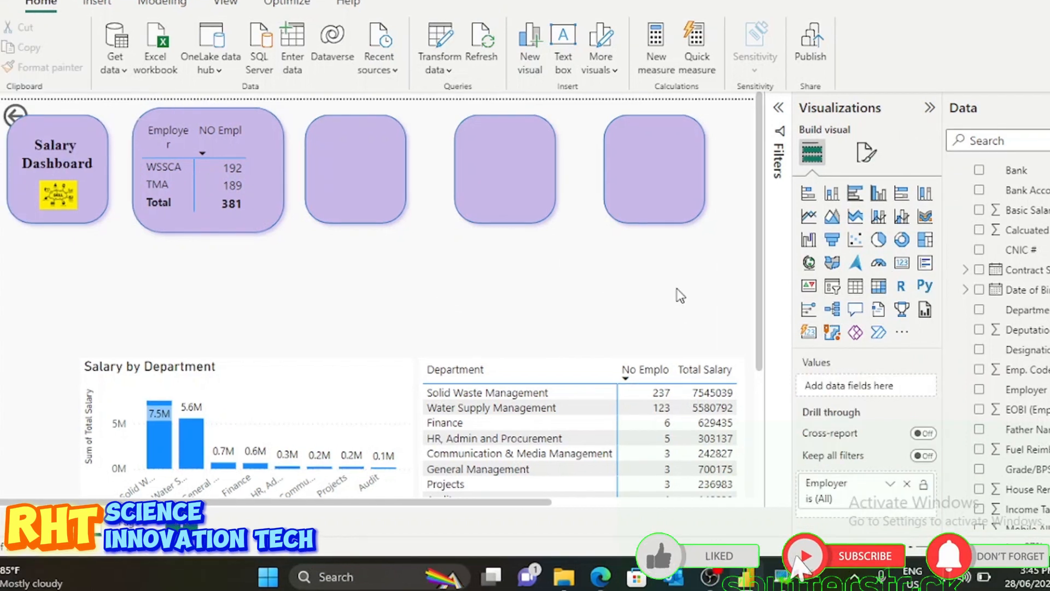
Insert a donut chart with Employer as the legend and Count of Employer as the values.
{"action": "left_click", "coordinate": [901, 240]}
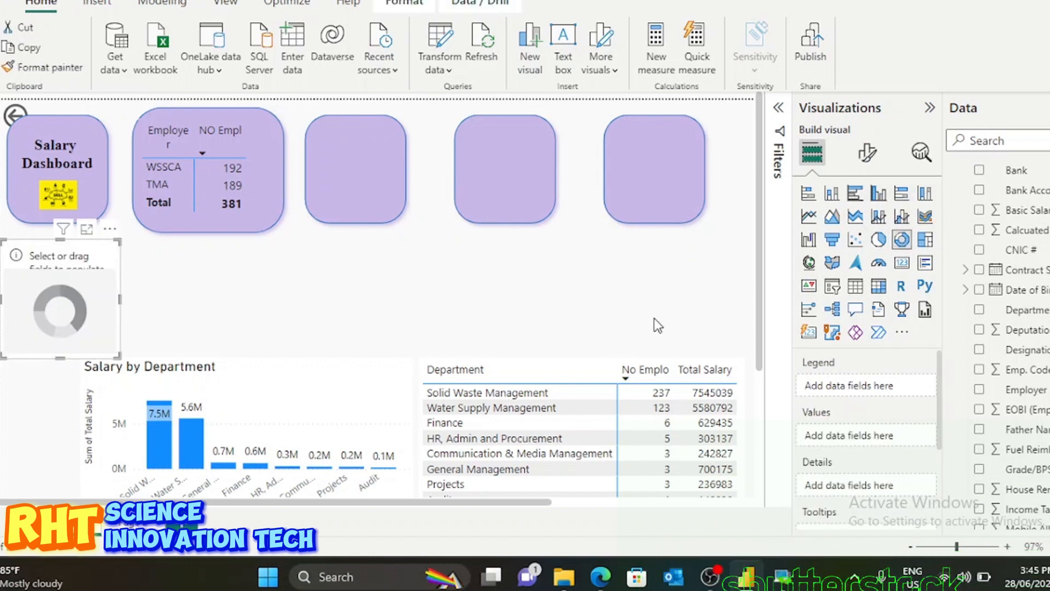
{"action": "left_click_drag", "start_coordinate": [1012, 429], "coordinate": [938, 429]}
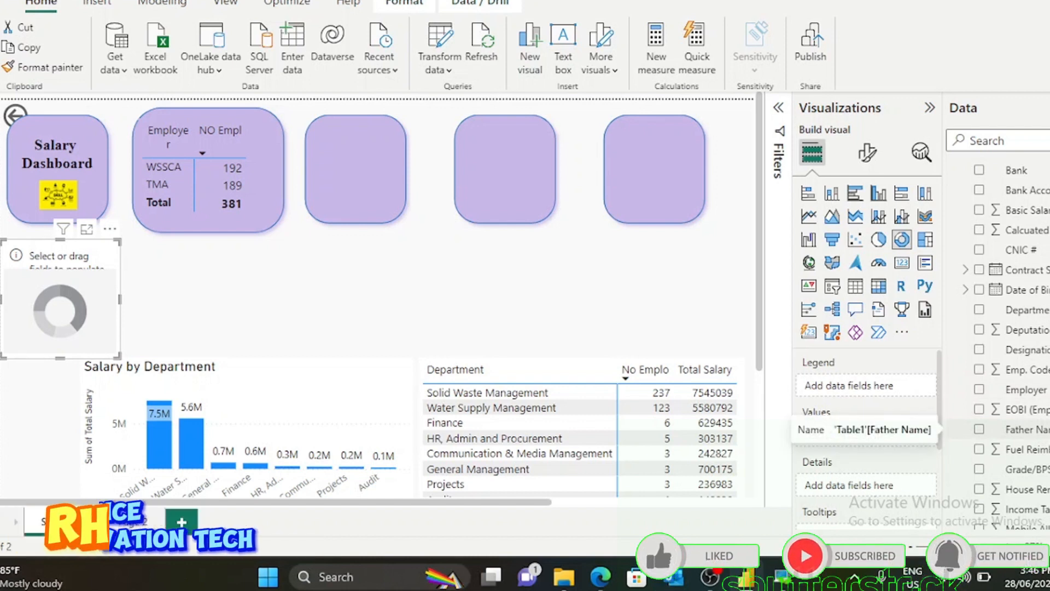
{"action": "left_click_drag", "start_coordinate": [938, 429], "coordinate": [822, 383]}
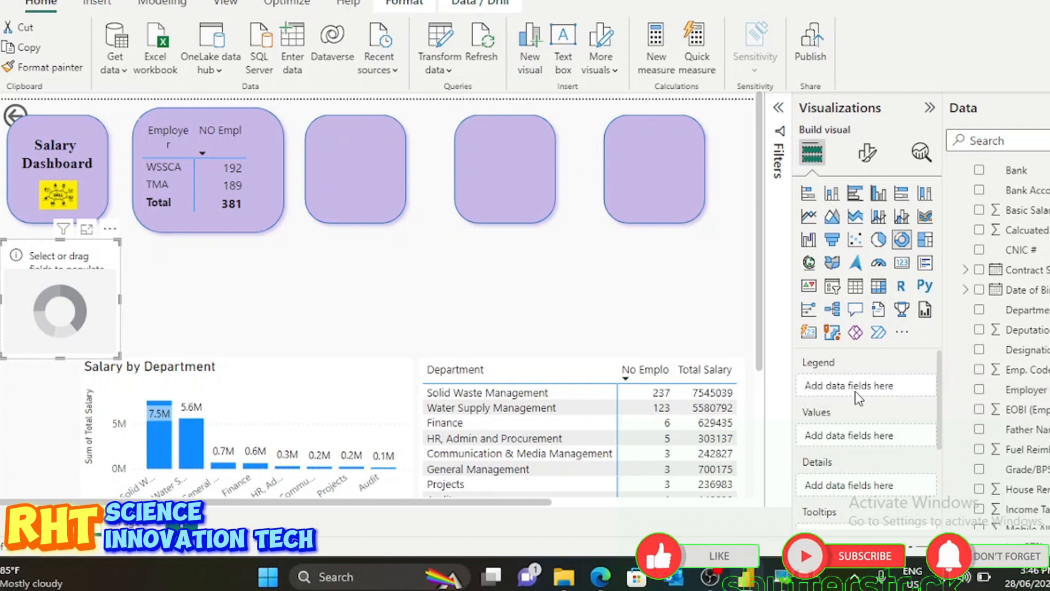
{"action": "left_click", "coordinate": [979, 390]}
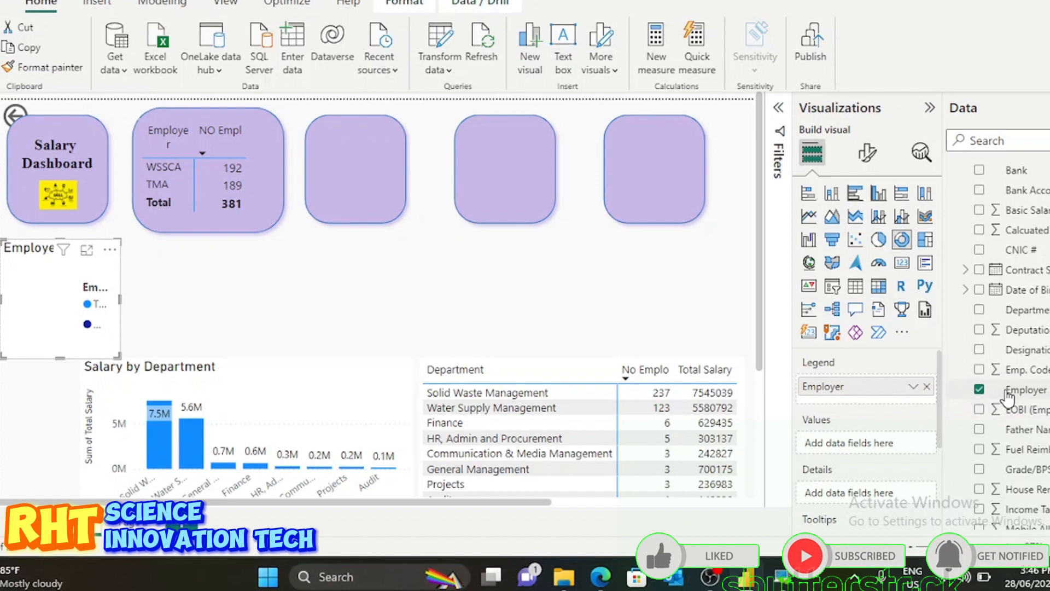
{"action": "left_click_drag", "start_coordinate": [1008, 393], "coordinate": [863, 446]}
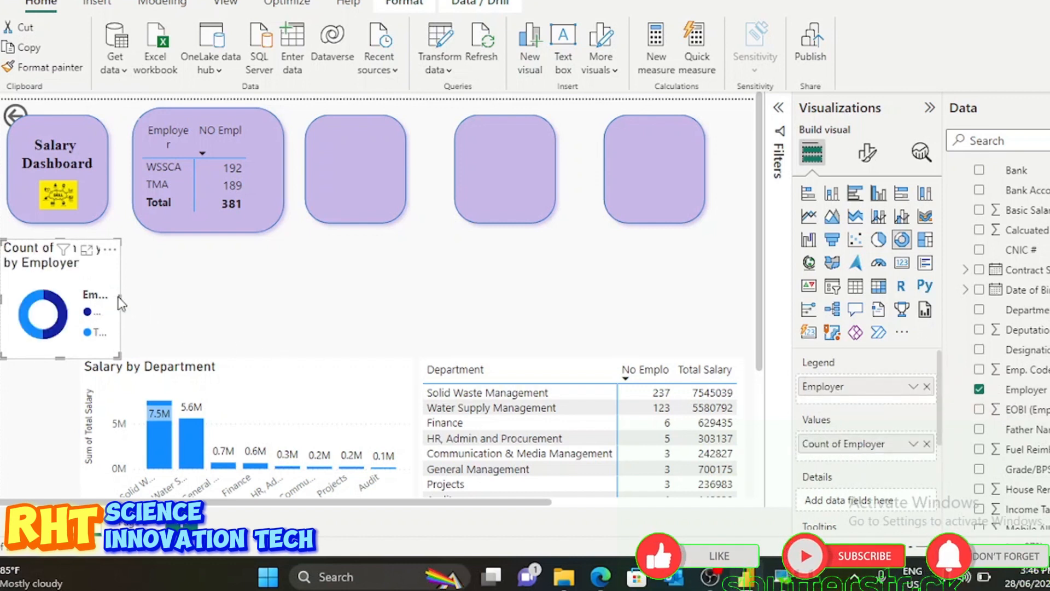
Widen the donut chart until its labels fit and move it to the empty area below the second and third cards.
{"action": "left_click_drag", "start_coordinate": [118, 299], "coordinate": [230, 317]}
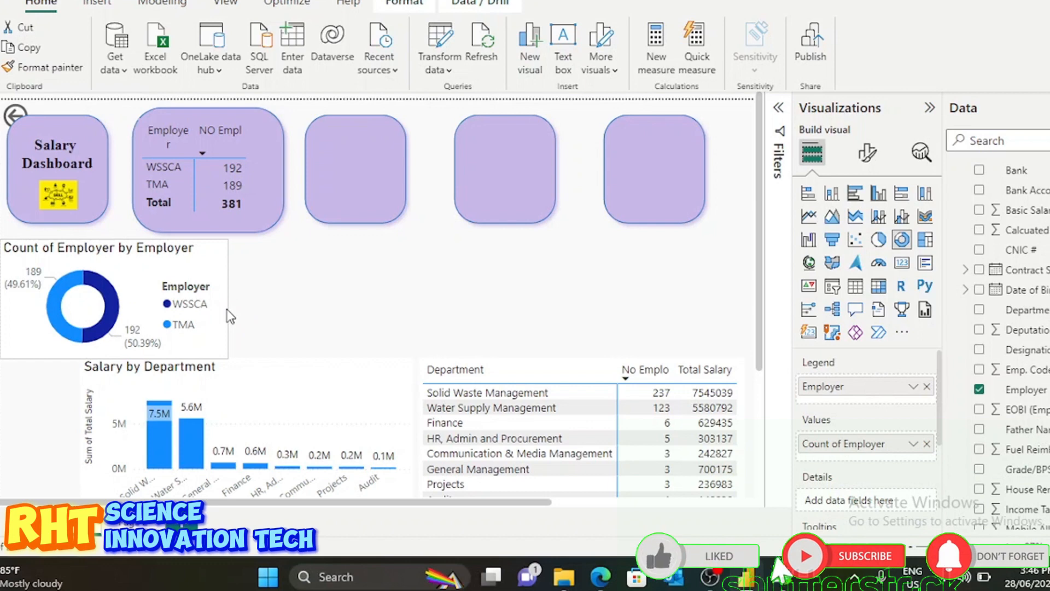
{"action": "right_click", "coordinate": [227, 309]}
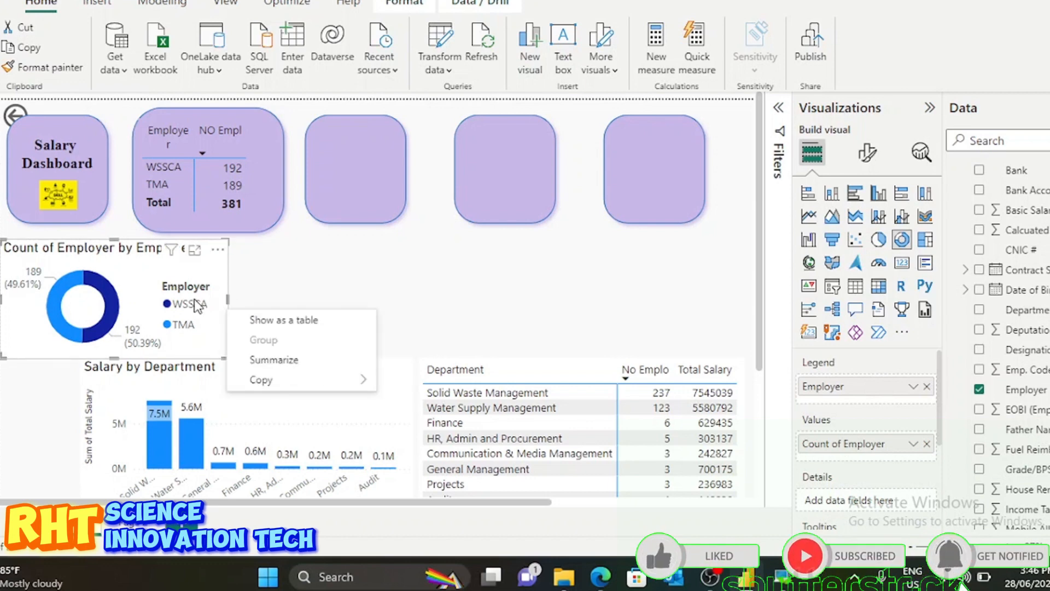
{"action": "left_click", "coordinate": [254, 303]}
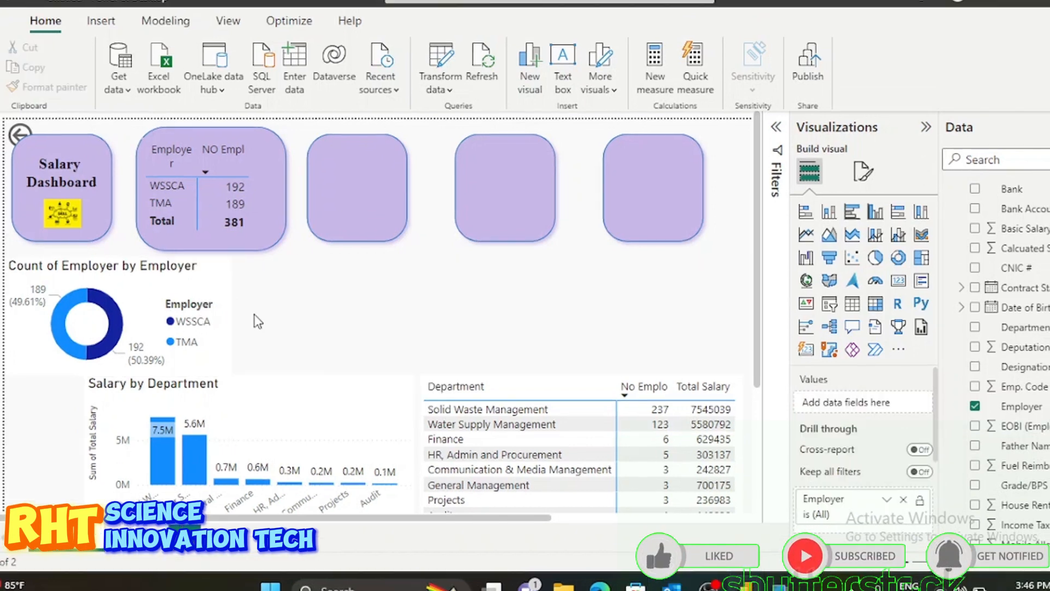
{"action": "left_click", "coordinate": [156, 295]}
{"action": "left_click_drag", "start_coordinate": [156, 295], "coordinate": [395, 317]}
{"action": "right_click", "coordinate": [378, 299]}
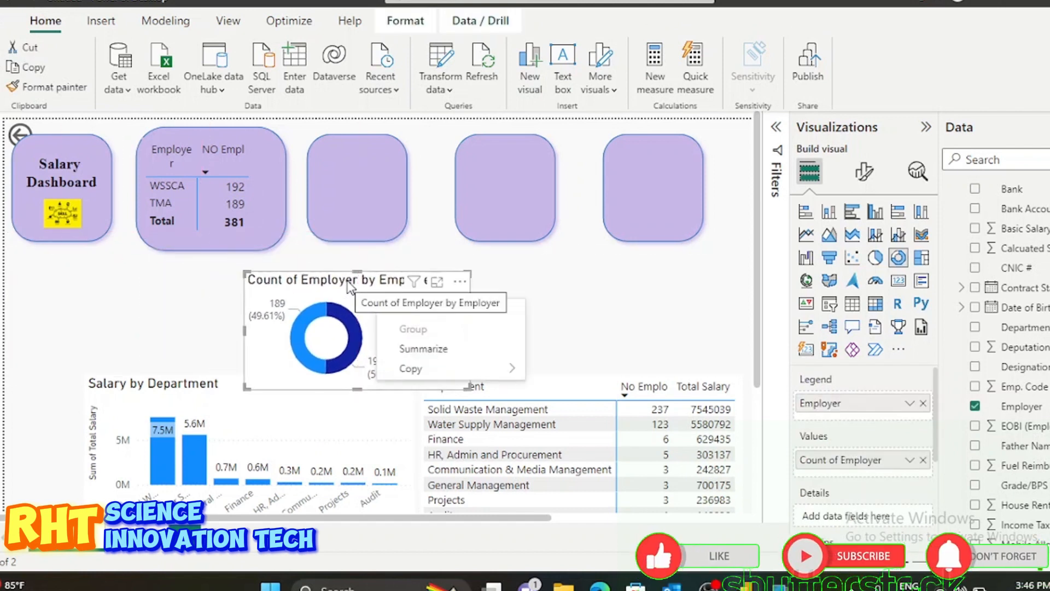
Turn off the donut chart's title and move the chart up slightly, clear of the visuals below.
{"action": "double_click", "coordinate": [840, 459]}
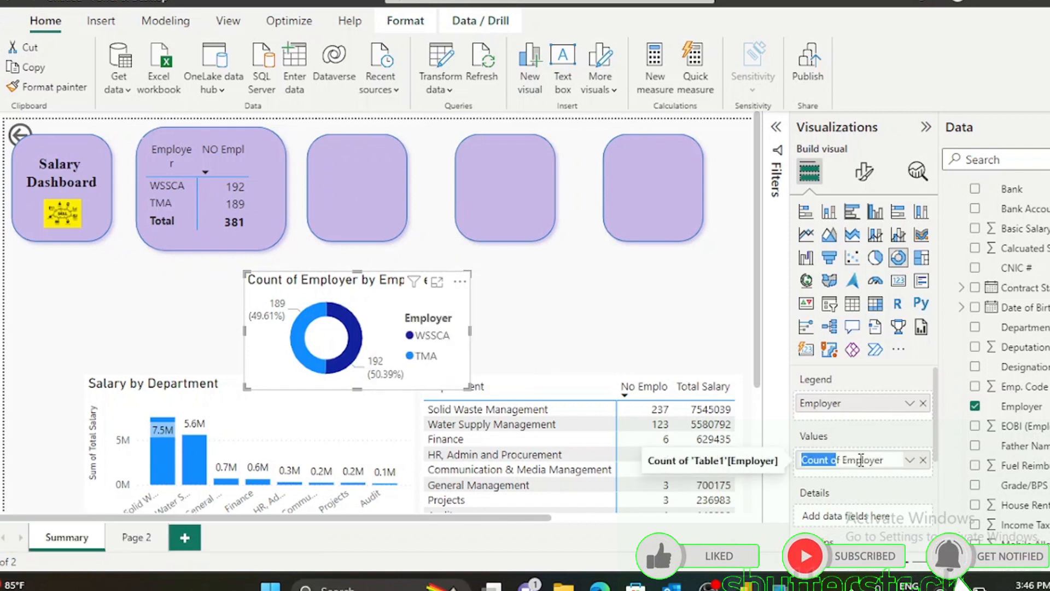
{"action": "left_click", "coordinate": [864, 171]}
{"action": "left_click", "coordinate": [849, 327]}
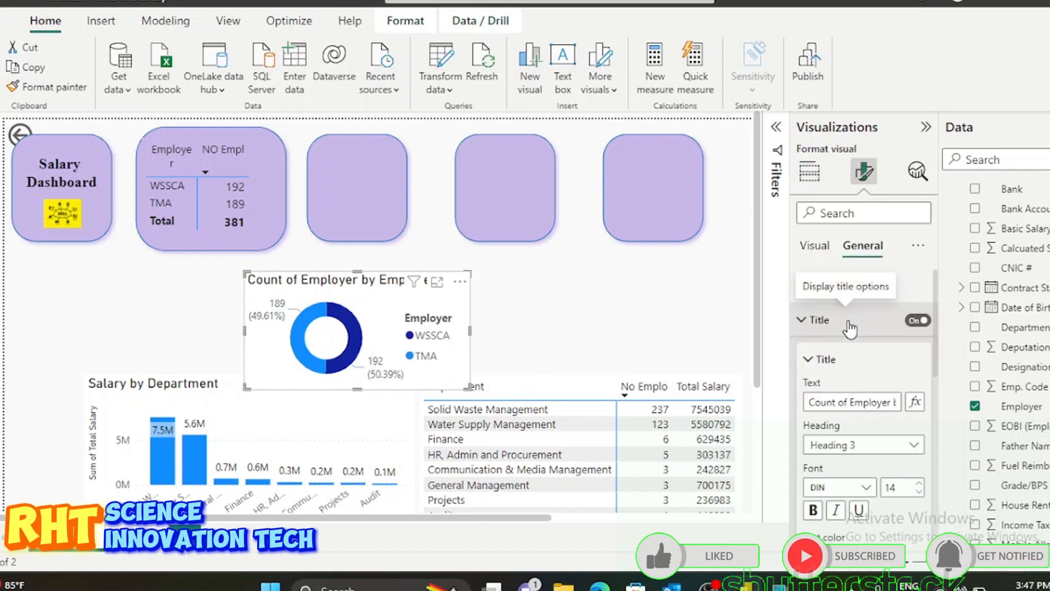
{"action": "left_click", "coordinate": [912, 321]}
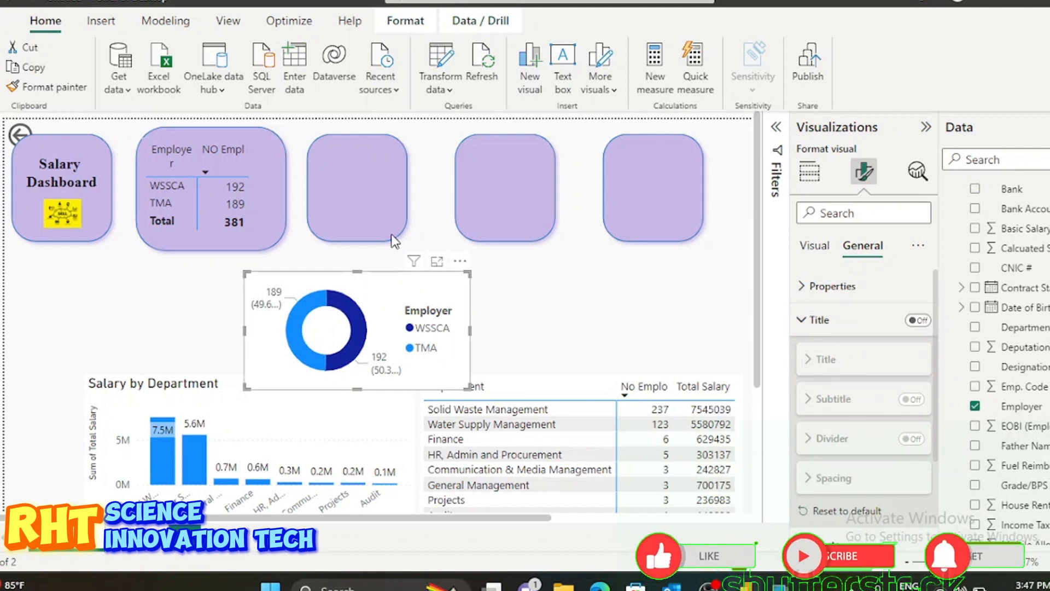
{"action": "mouse_move", "coordinate": [381, 288]}
{"action": "left_mouse_down"}
{"action": "mouse_move", "coordinate": [381, 200]}
{"action": "mouse_move", "coordinate": [377, 298]}
{"action": "mouse_move", "coordinate": [381, 273]}
{"action": "left_mouse_up"}
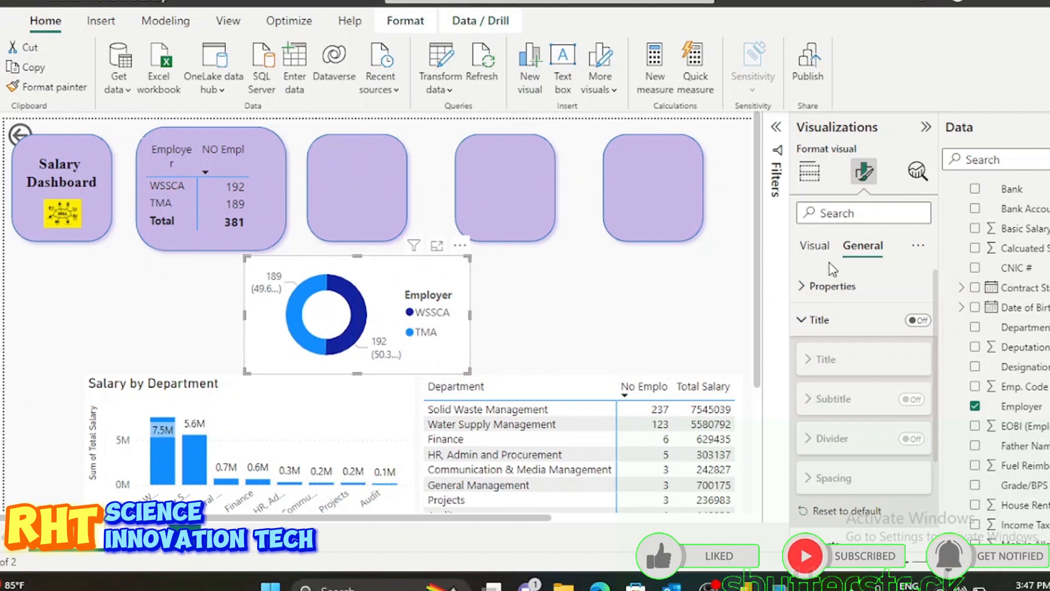
Set the donut chart's background color to light purple with 14% transparency.
{"action": "scroll", "coordinate": [849, 364], "scroll_direction": "down", "scroll_amount": 2}
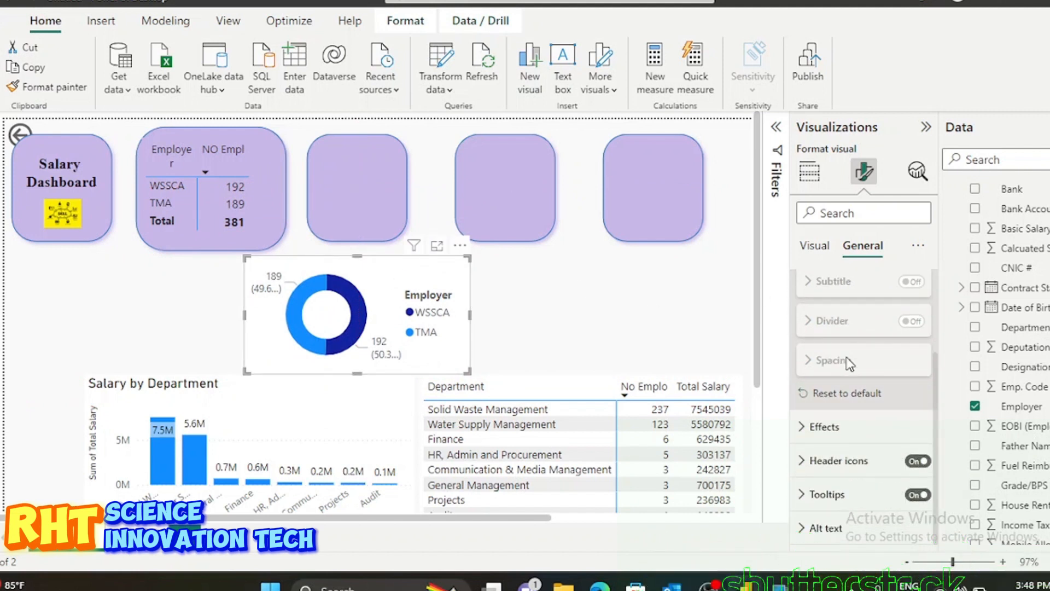
{"action": "scroll", "coordinate": [834, 481], "scroll_direction": "up", "scroll_amount": 2}
{"action": "scroll", "coordinate": [815, 432], "scroll_direction": "down", "scroll_amount": 2}
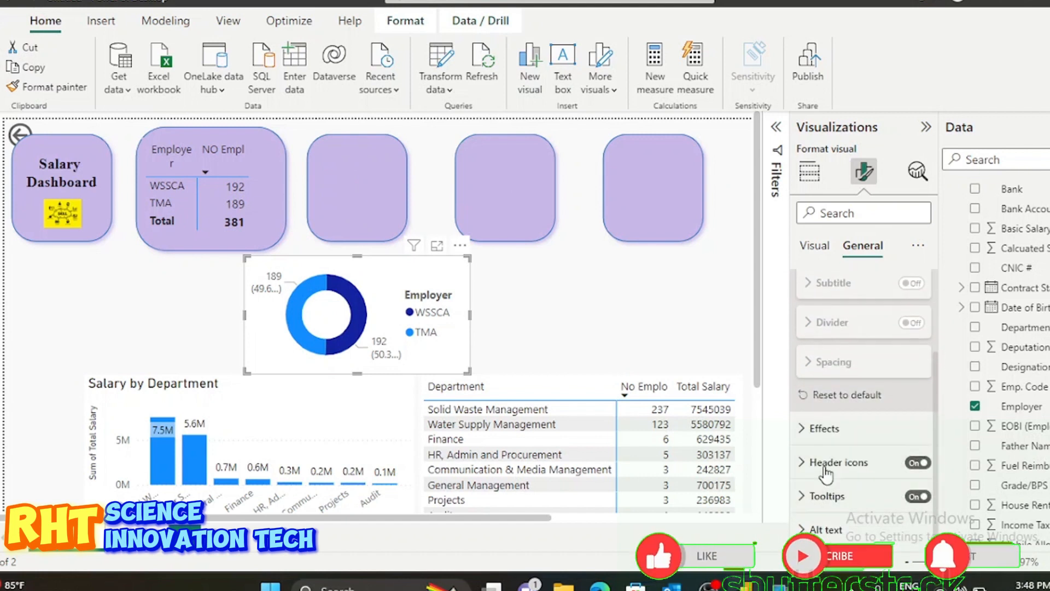
{"action": "left_click", "coordinate": [814, 429]}
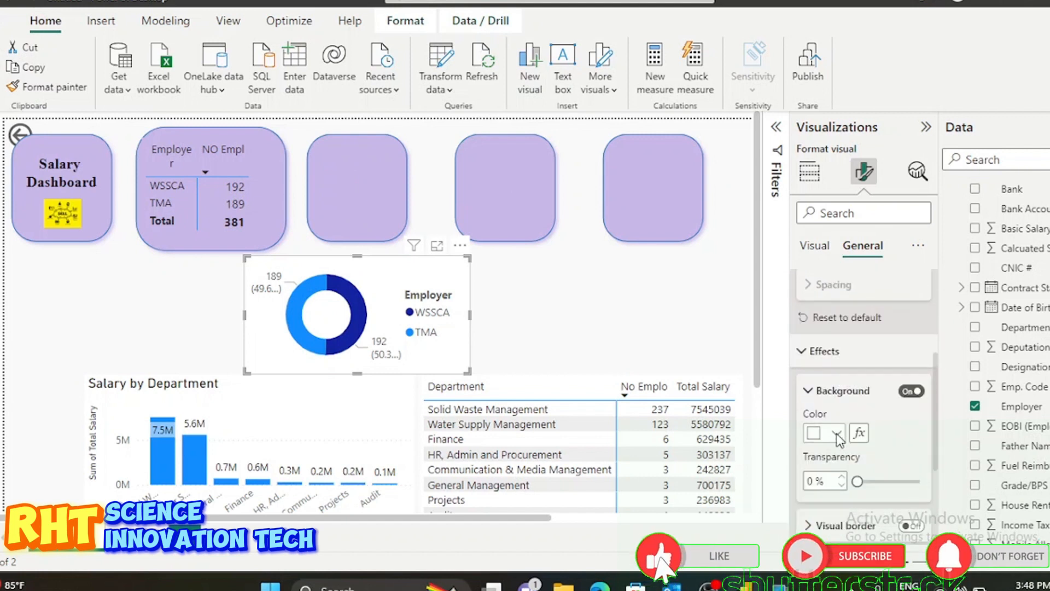
{"action": "left_click", "coordinate": [836, 434]}
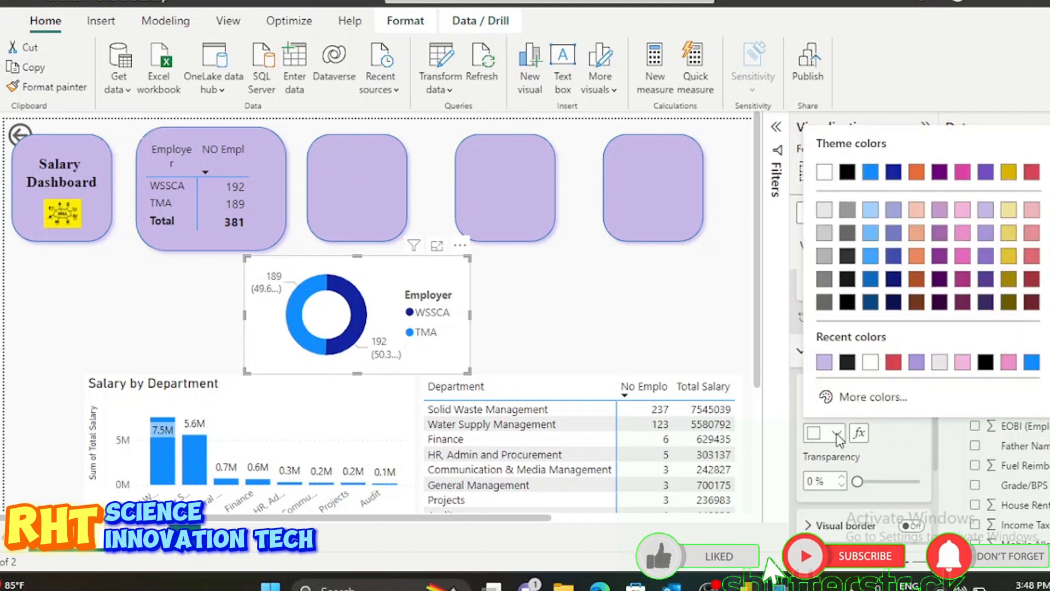
{"action": "left_click", "coordinate": [985, 233]}
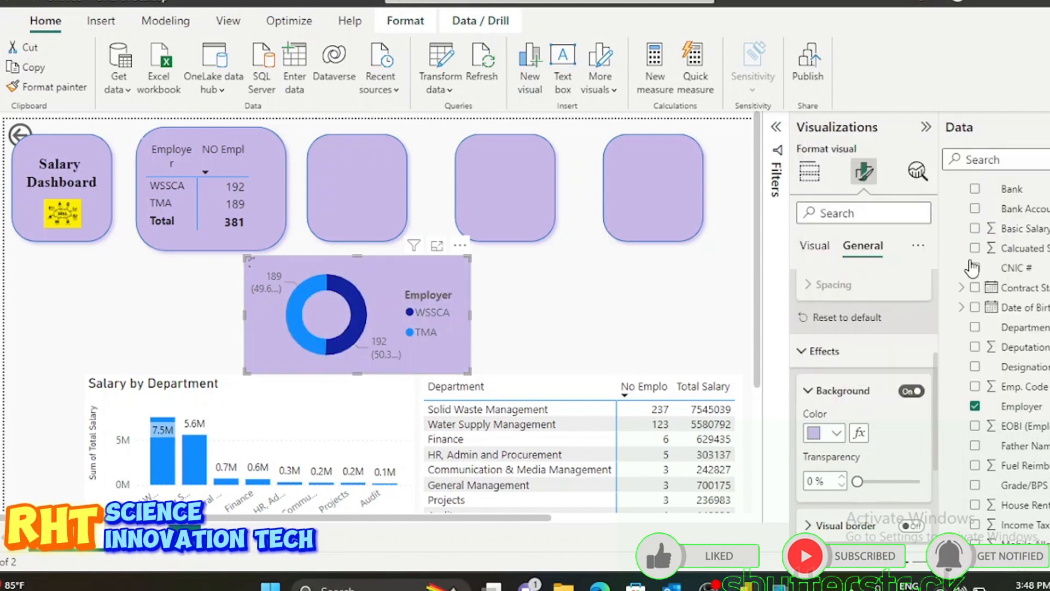
{"action": "left_click", "coordinate": [867, 482]}
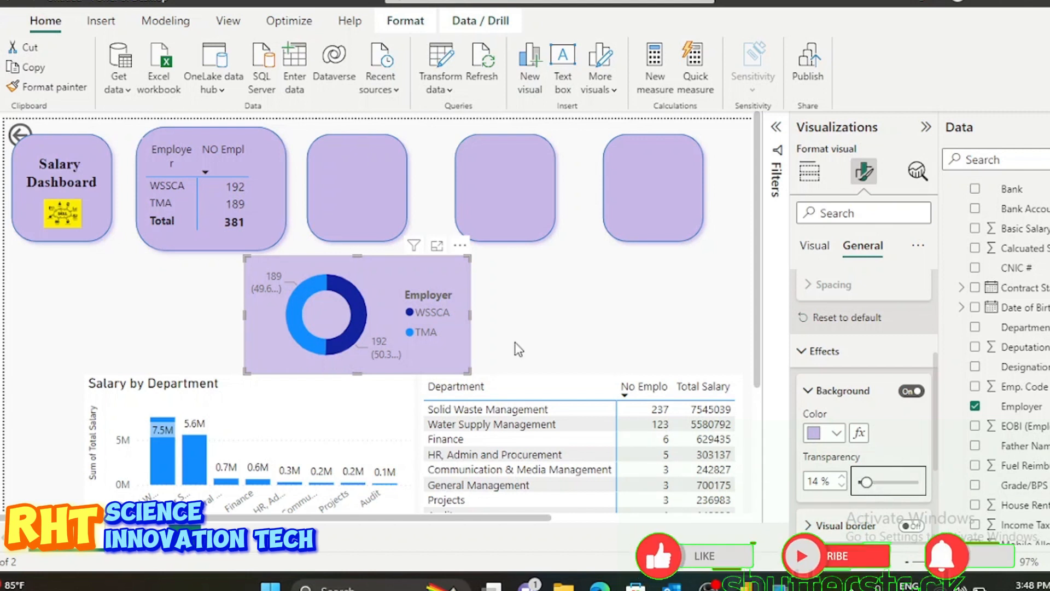
Narrow the employer donut chart slightly.
{"action": "left_click", "coordinate": [474, 313]}
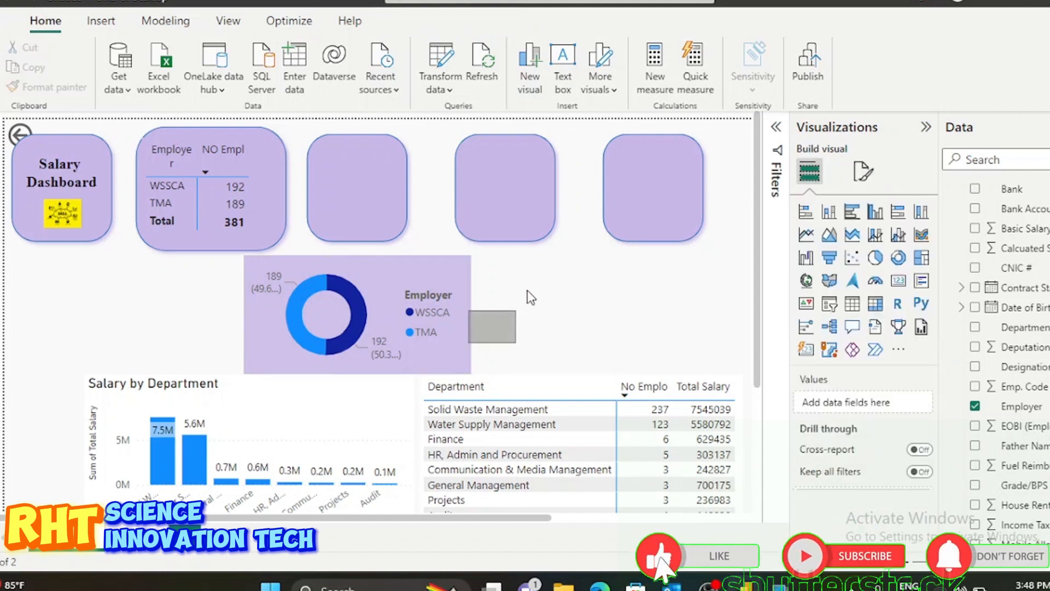
{"action": "left_click", "coordinate": [466, 313]}
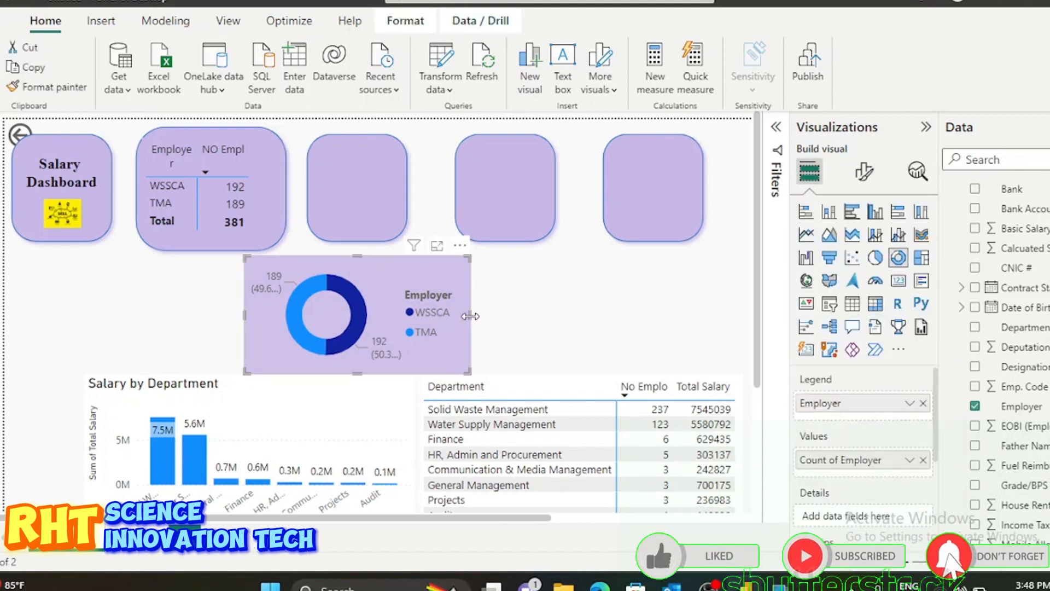
{"action": "mouse_move", "coordinate": [471, 314]}
{"action": "left_mouse_down"}
{"action": "mouse_move", "coordinate": [414, 318]}
{"action": "mouse_move", "coordinate": [467, 313]}
{"action": "left_mouse_up"}
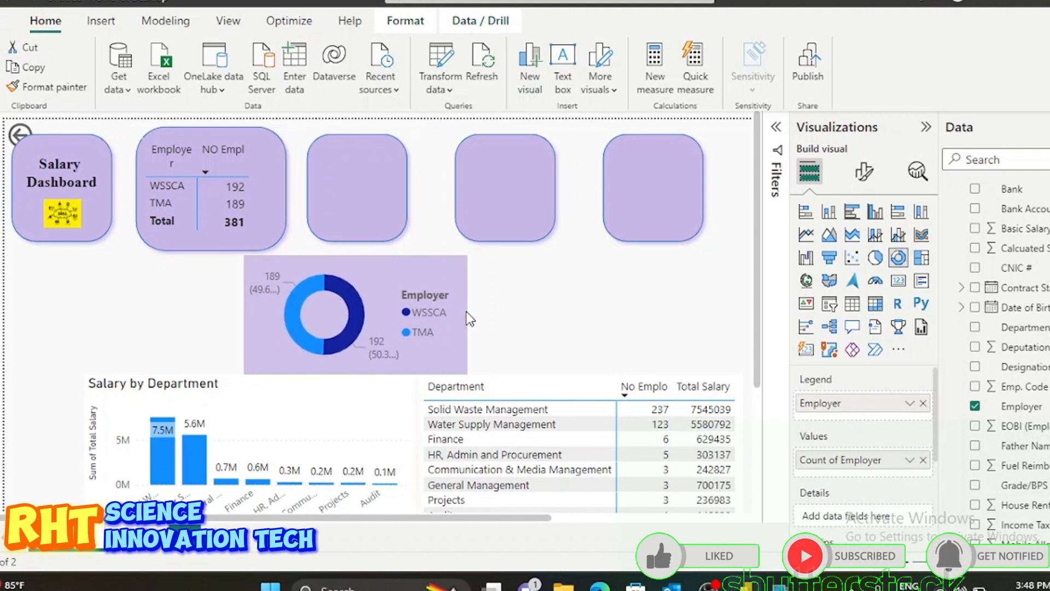
Enlarge the third purple card across the gap before the last card and place the employer donut chart inside it.
{"action": "left_click", "coordinate": [379, 189]}
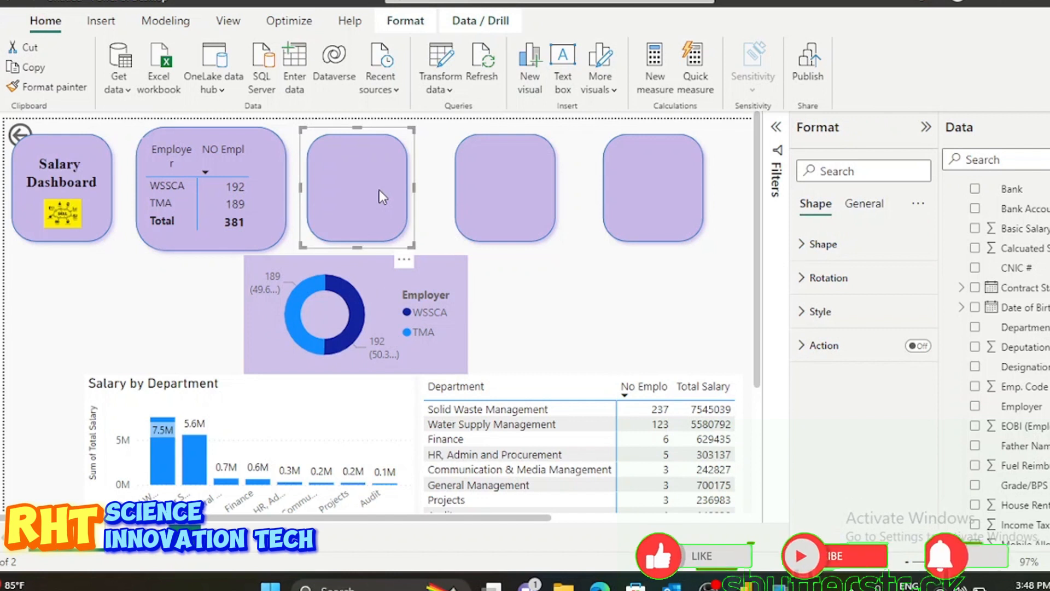
{"action": "left_click_drag", "start_coordinate": [366, 269], "coordinate": [419, 271]}
{"action": "left_click", "coordinate": [349, 189]}
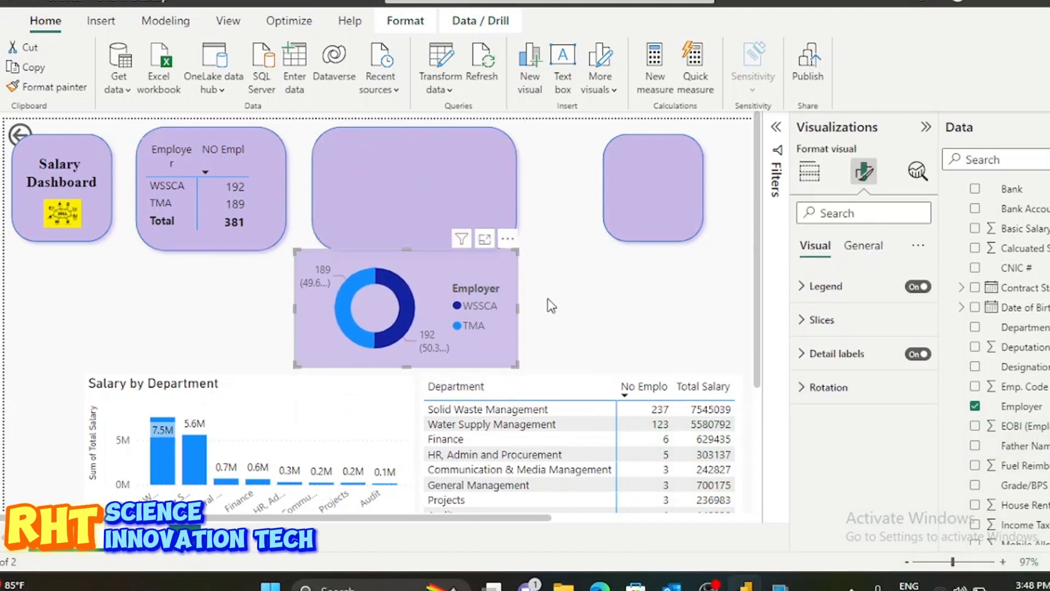
{"action": "left_click", "coordinate": [488, 175]}
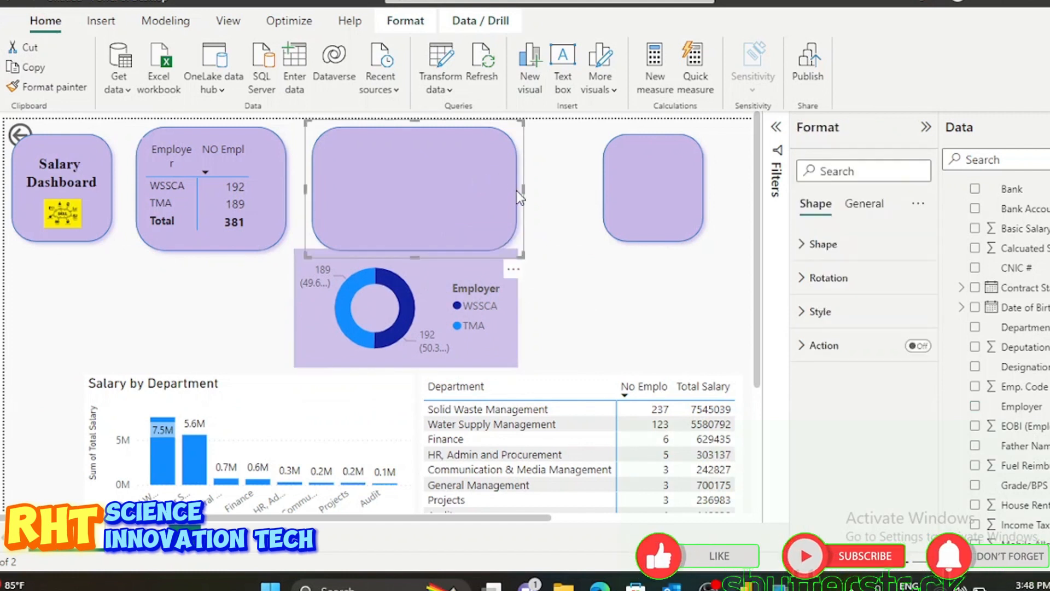
{"action": "left_click_drag", "start_coordinate": [523, 186], "coordinate": [576, 191]}
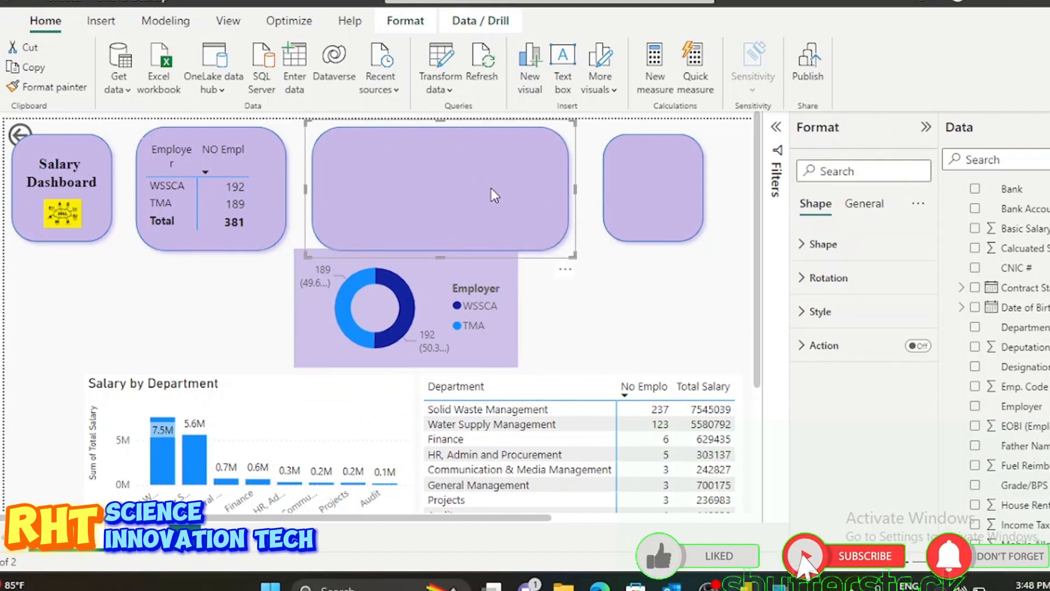
{"action": "left_click_drag", "start_coordinate": [441, 256], "coordinate": [362, 209]}
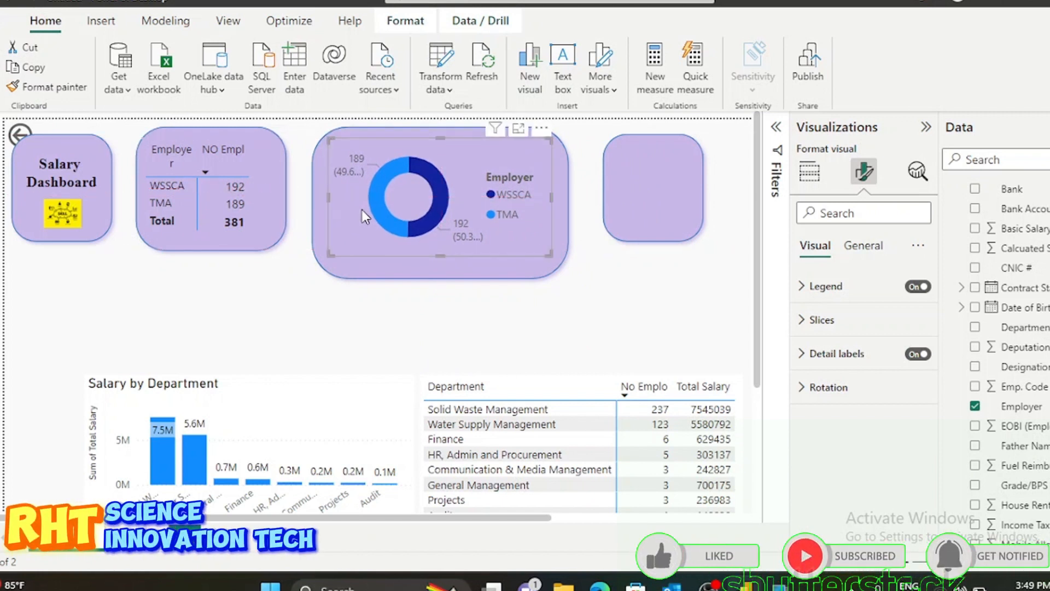
{"action": "left_click", "coordinate": [625, 284]}
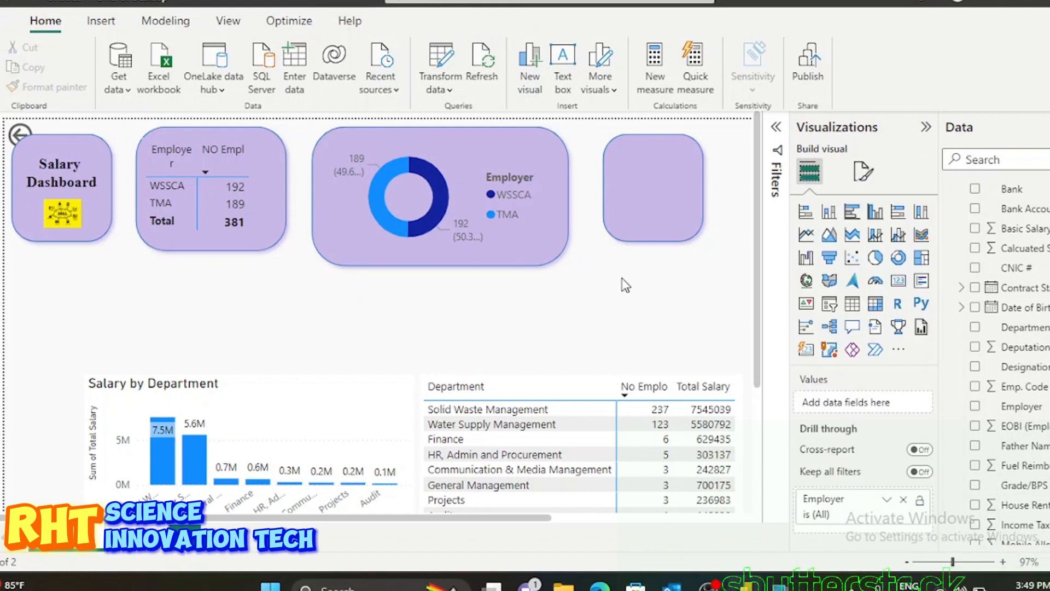
Set the donut chart's detail label values to bold at font size 12.
{"action": "left_click", "coordinate": [456, 174]}
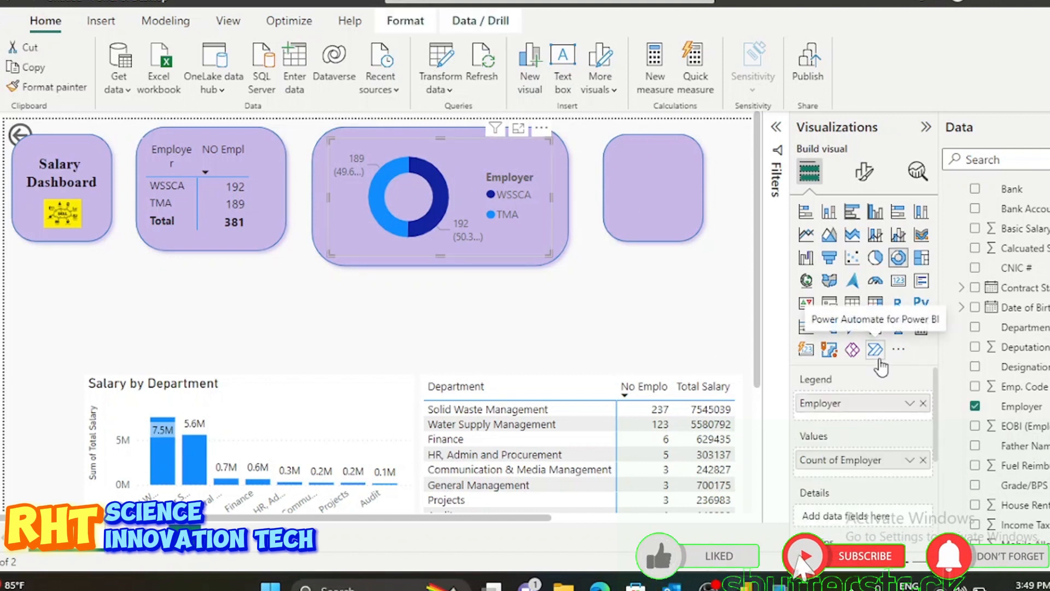
{"action": "left_click", "coordinate": [864, 173]}
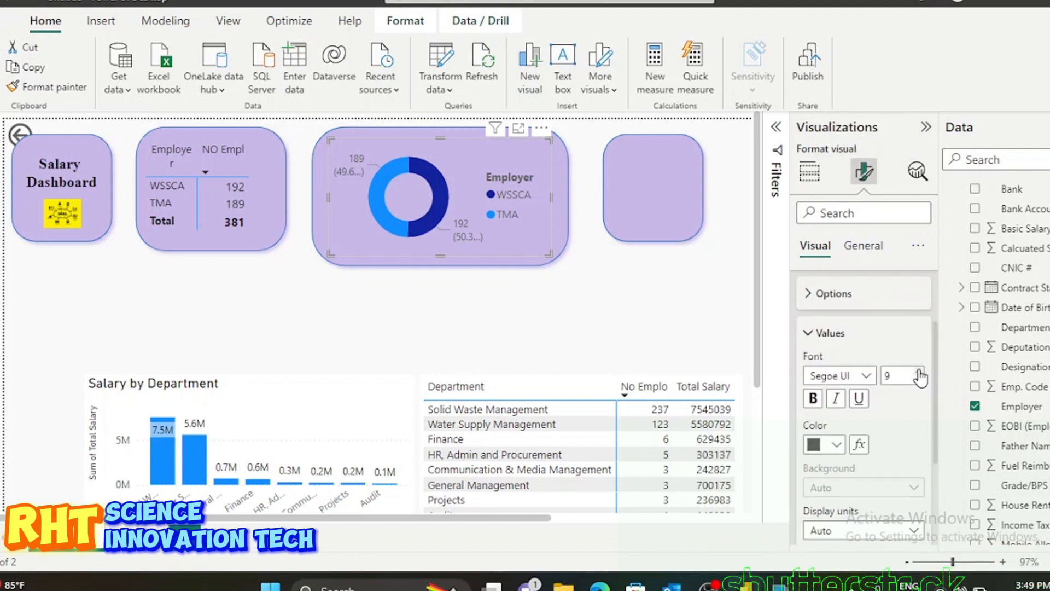
{"action": "left_click", "coordinate": [920, 373]}
{"action": "left_click", "coordinate": [920, 373]}
{"action": "left_click", "coordinate": [921, 374]}
{"action": "left_click", "coordinate": [920, 374]}
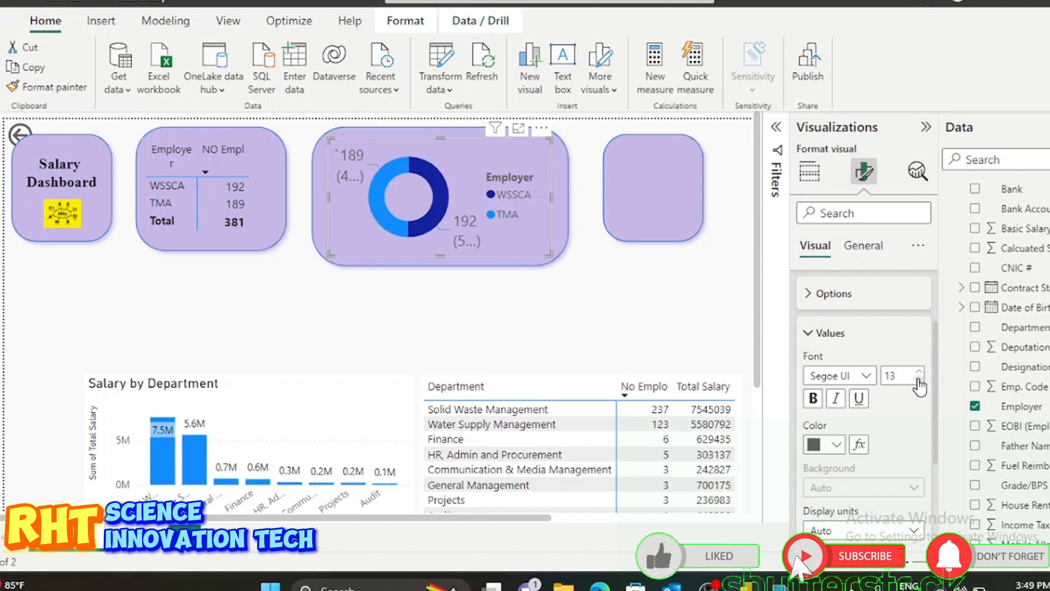
{"action": "left_click", "coordinate": [920, 383]}
{"action": "left_click", "coordinate": [919, 383]}
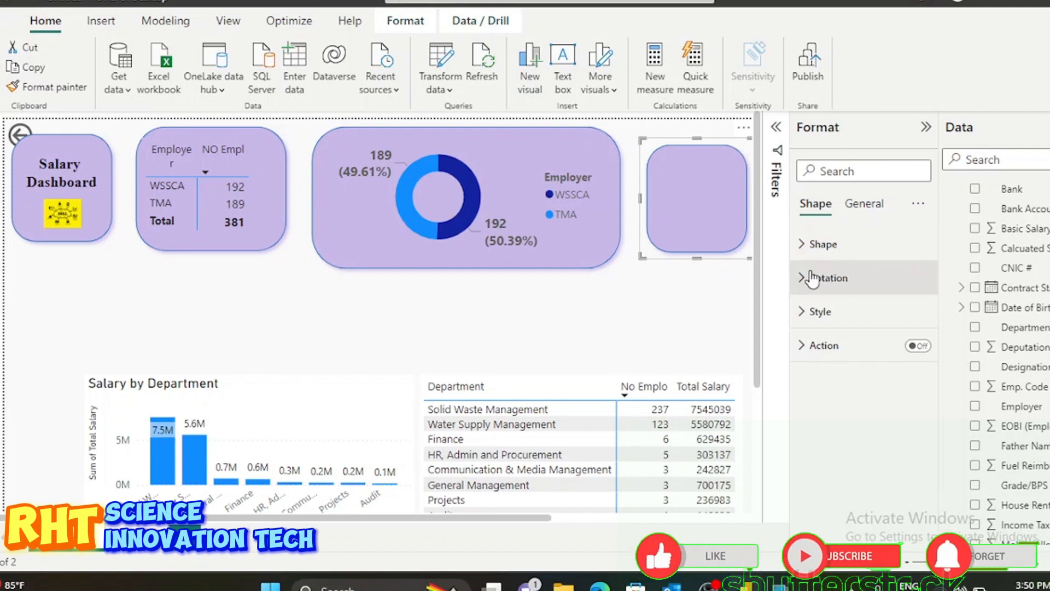
Color the donut chart's WSSCA slice light yellow and its TMA slice orange.
{"action": "left_click", "coordinate": [806, 251]}
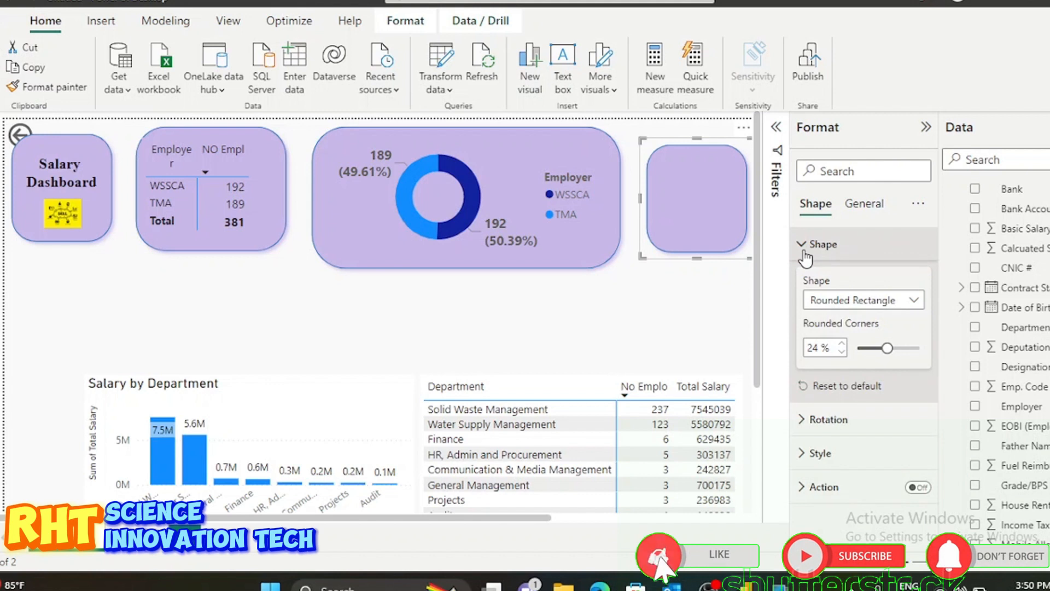
{"action": "left_click", "coordinate": [805, 252]}
{"action": "left_click", "coordinate": [482, 164]}
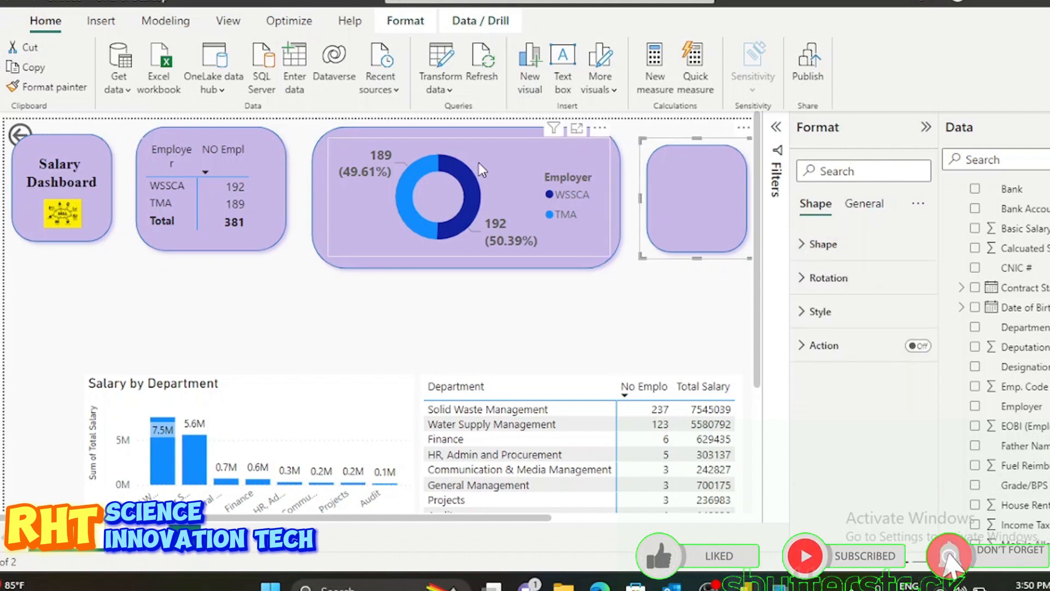
{"action": "scroll", "coordinate": [883, 417], "scroll_direction": "down", "scroll_amount": 5}
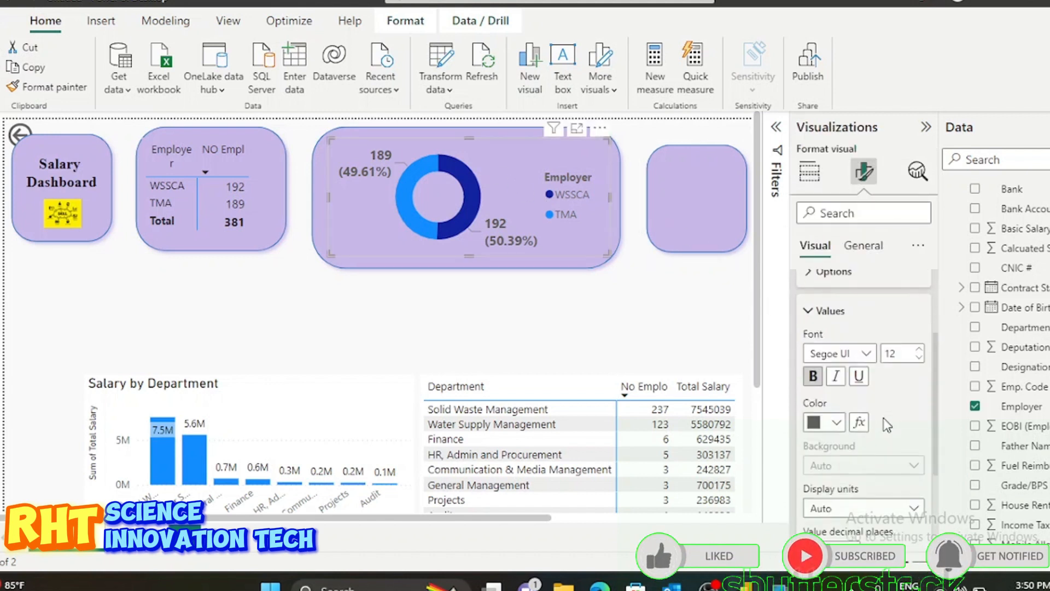
{"action": "scroll", "coordinate": [884, 417], "scroll_direction": "up", "scroll_amount": 3}
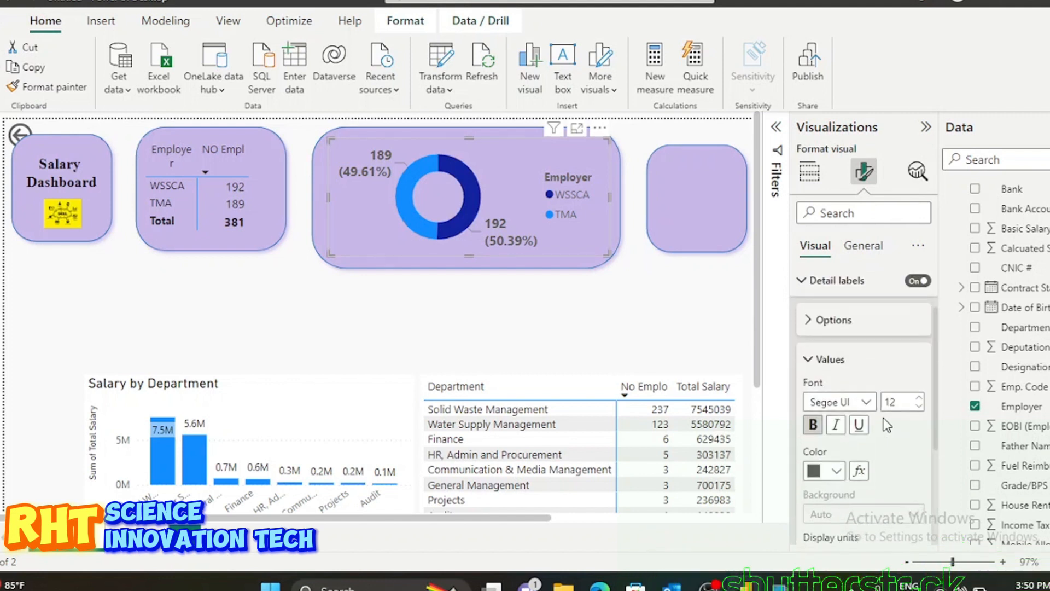
{"action": "left_click", "coordinate": [809, 369]}
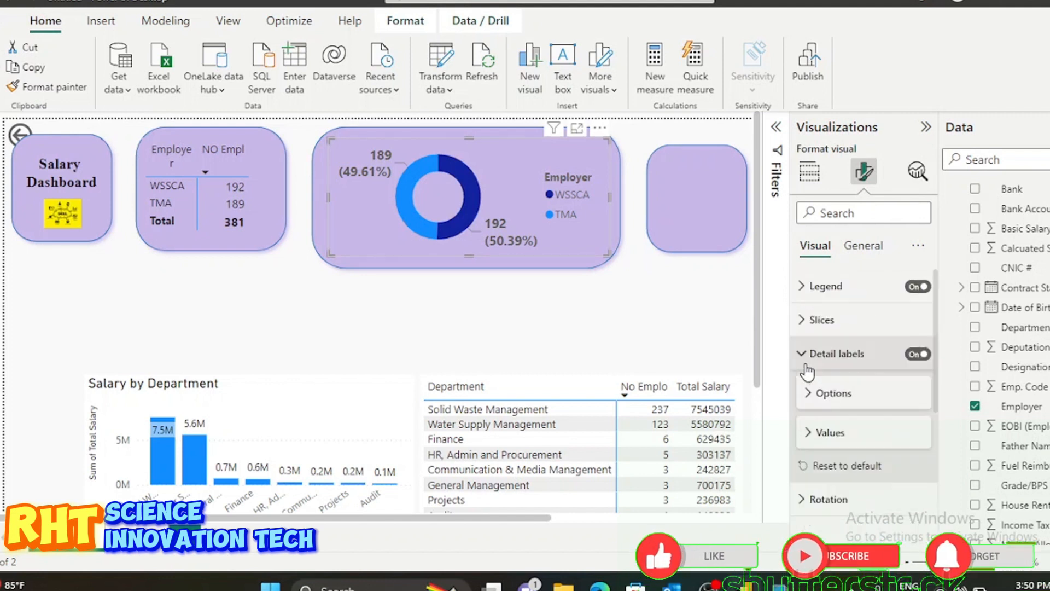
{"action": "left_click", "coordinate": [806, 327]}
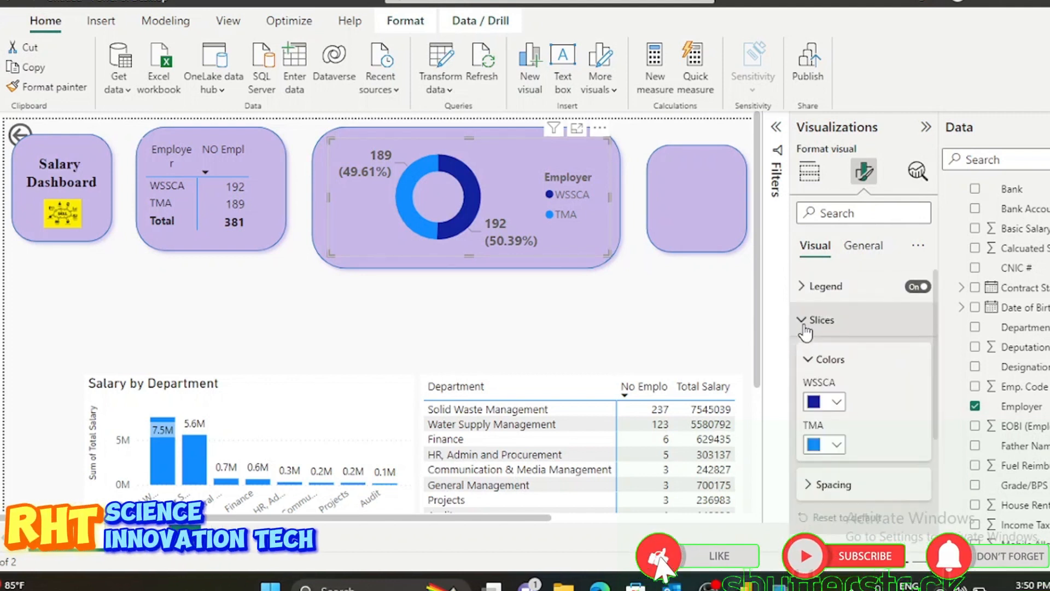
{"action": "left_click", "coordinate": [837, 404]}
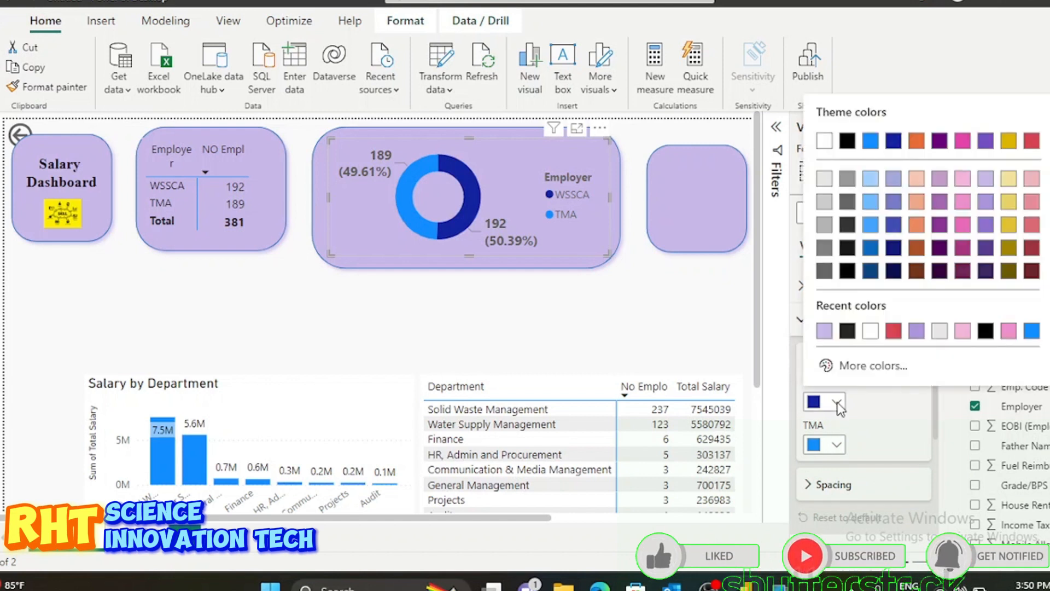
{"action": "left_click", "coordinate": [1008, 180]}
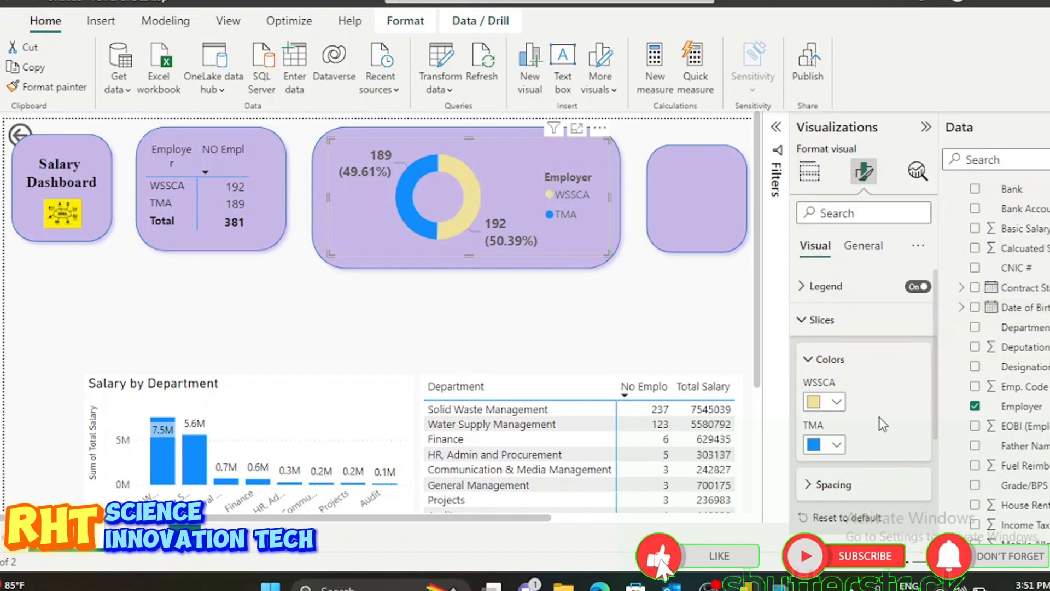
{"action": "left_click", "coordinate": [837, 446]}
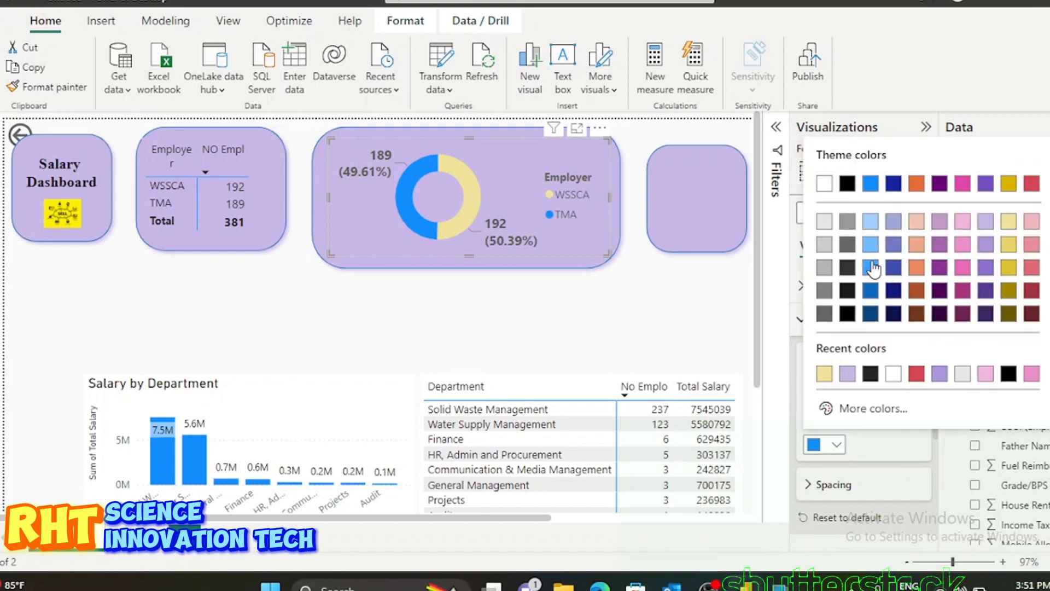
{"action": "left_click", "coordinate": [917, 268]}
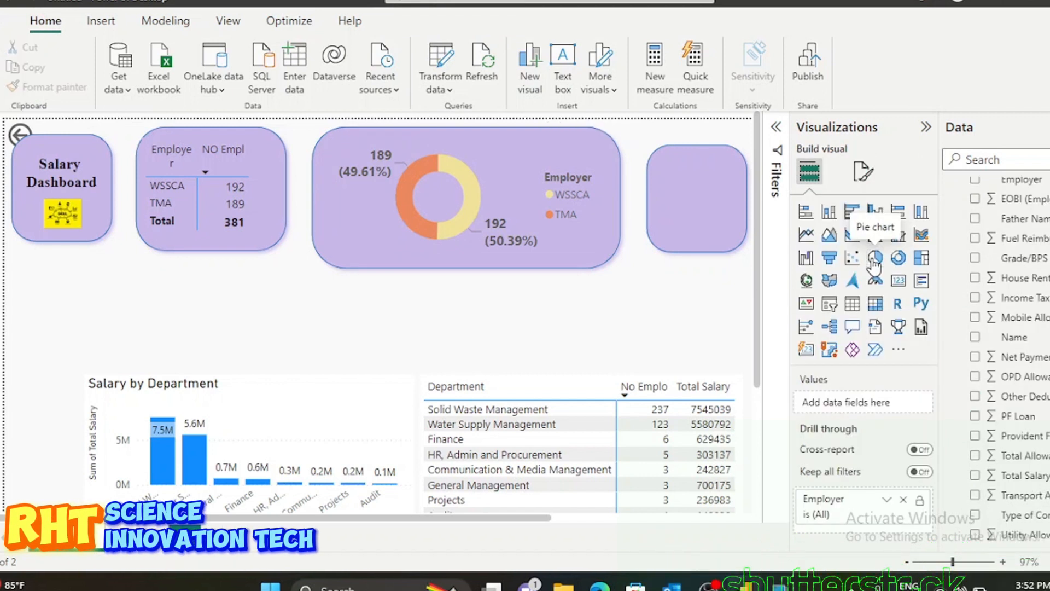
Insert a pie chart with Employer as the legend and Sum of Total Salary as the values, and widen it until its labels fit.
{"action": "left_click", "coordinate": [876, 259]}
{"action": "scroll", "coordinate": [543, 332], "scroll_direction": "down", "scroll_amount": 4}
{"action": "scroll", "coordinate": [543, 332], "scroll_direction": "up", "scroll_amount": 4}
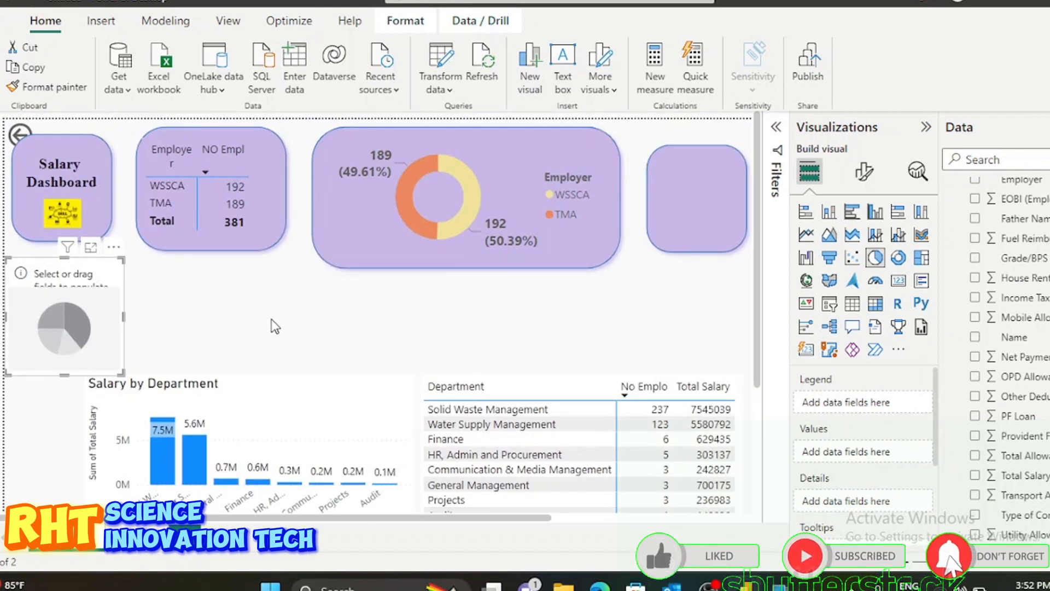
{"action": "scroll", "coordinate": [979, 297], "scroll_direction": "up", "scroll_amount": 3}
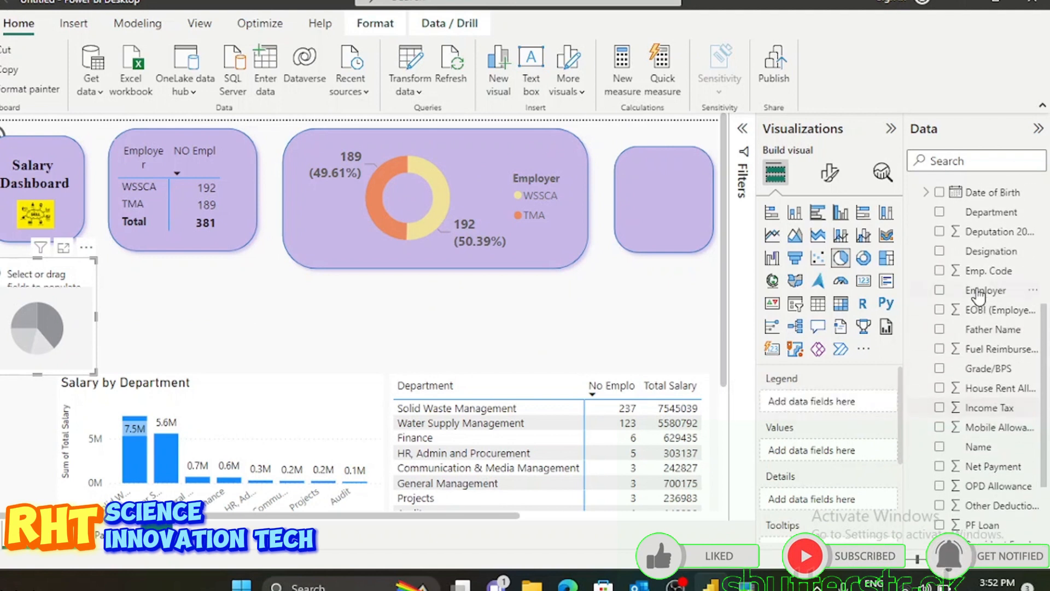
{"action": "left_click_drag", "start_coordinate": [983, 311], "coordinate": [798, 402]}
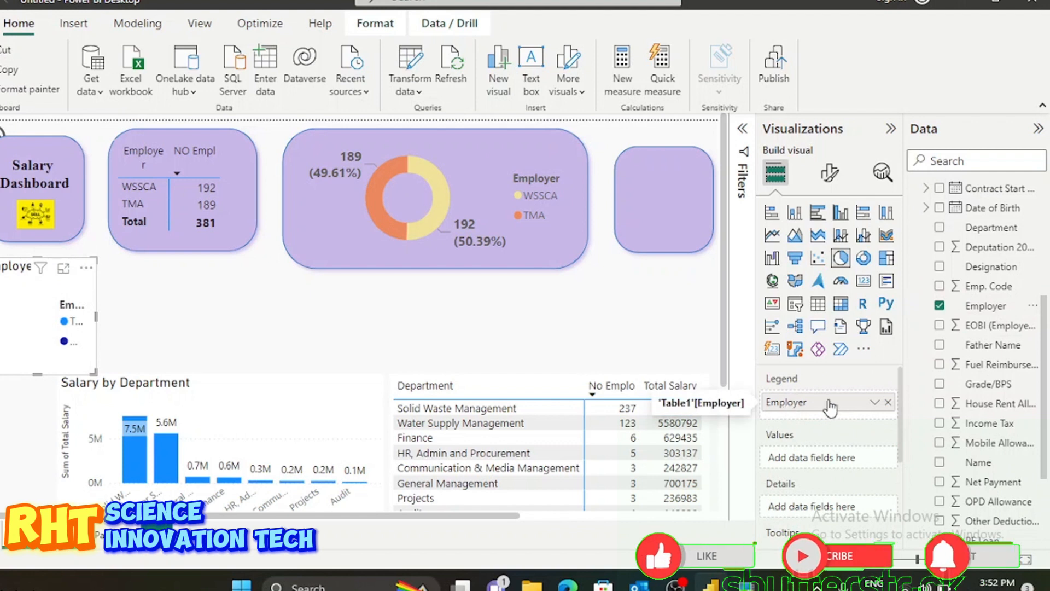
{"action": "scroll", "coordinate": [979, 504], "scroll_direction": "down", "scroll_amount": 5}
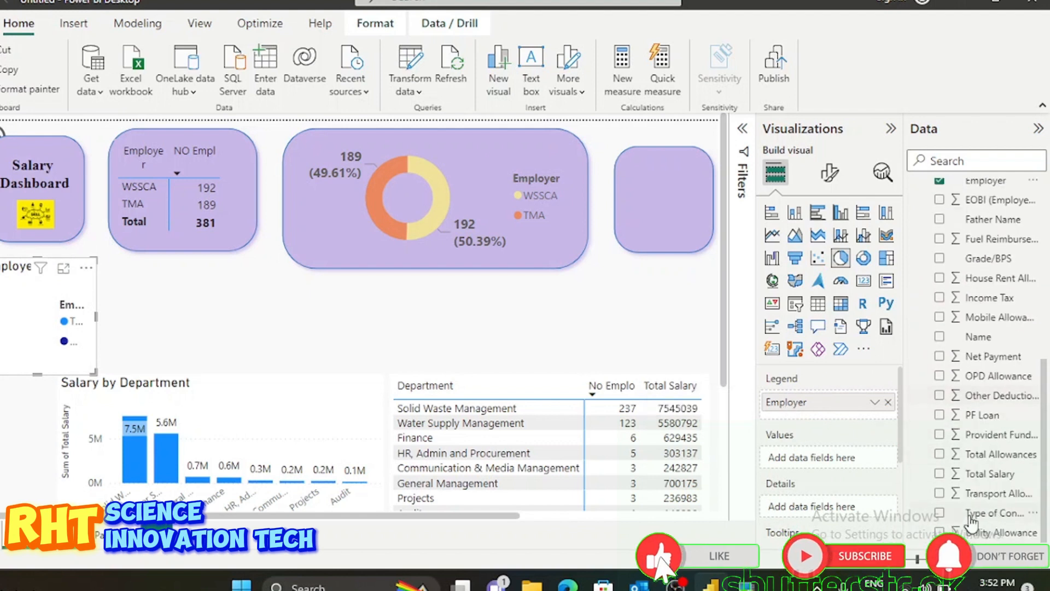
{"action": "left_click_drag", "start_coordinate": [979, 473], "coordinate": [839, 459]}
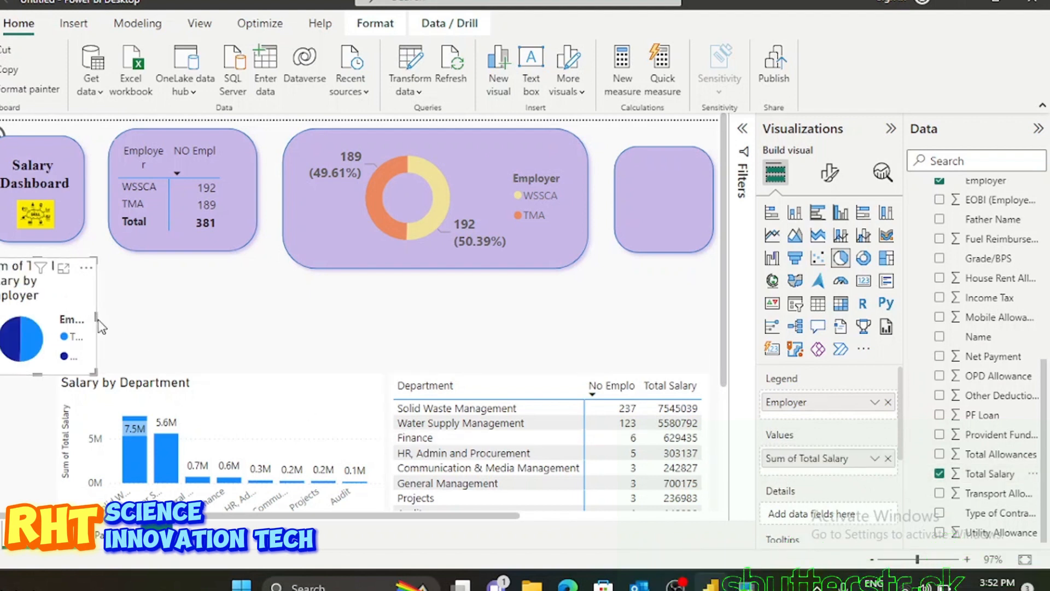
{"action": "left_click_drag", "start_coordinate": [95, 319], "coordinate": [265, 321]}
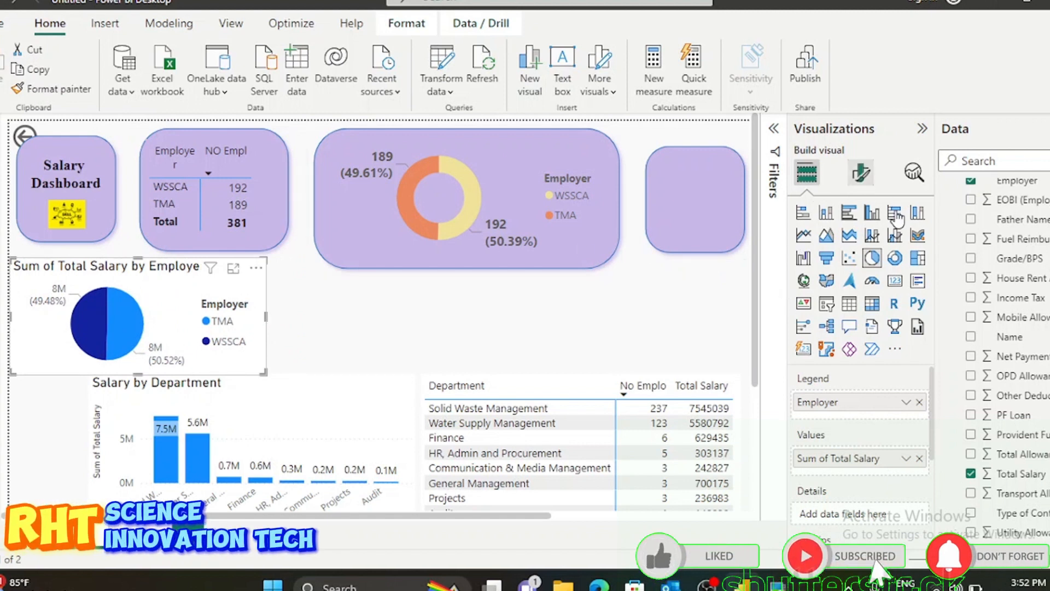
Turn off the pie chart's legend title and set its legend text to bold at font size 11.
{"action": "left_click", "coordinate": [860, 173]}
{"action": "left_click", "coordinate": [797, 292]}
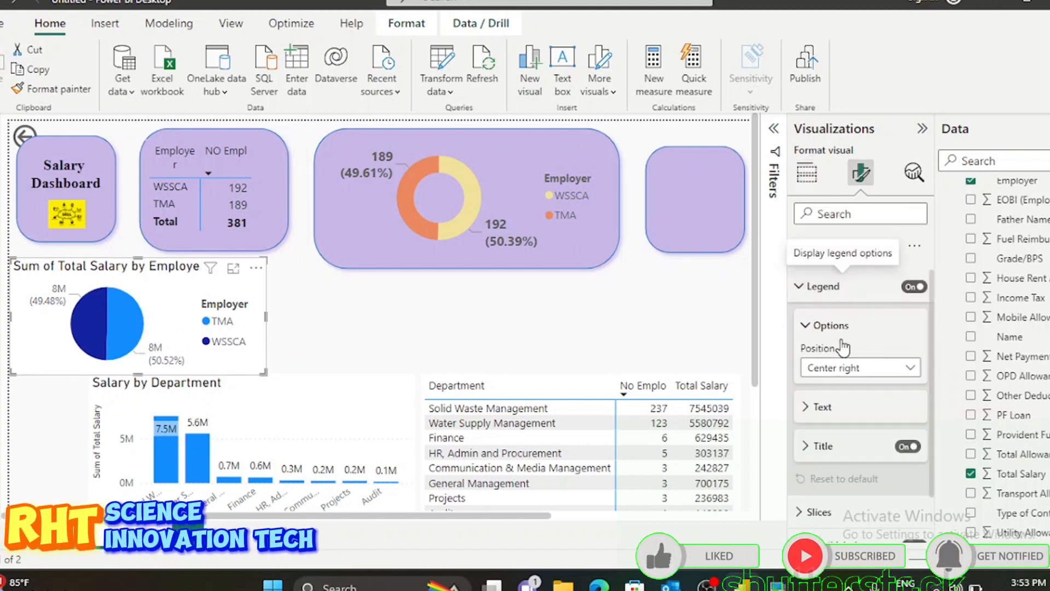
{"action": "scroll", "coordinate": [852, 393], "scroll_direction": "down", "scroll_amount": 1}
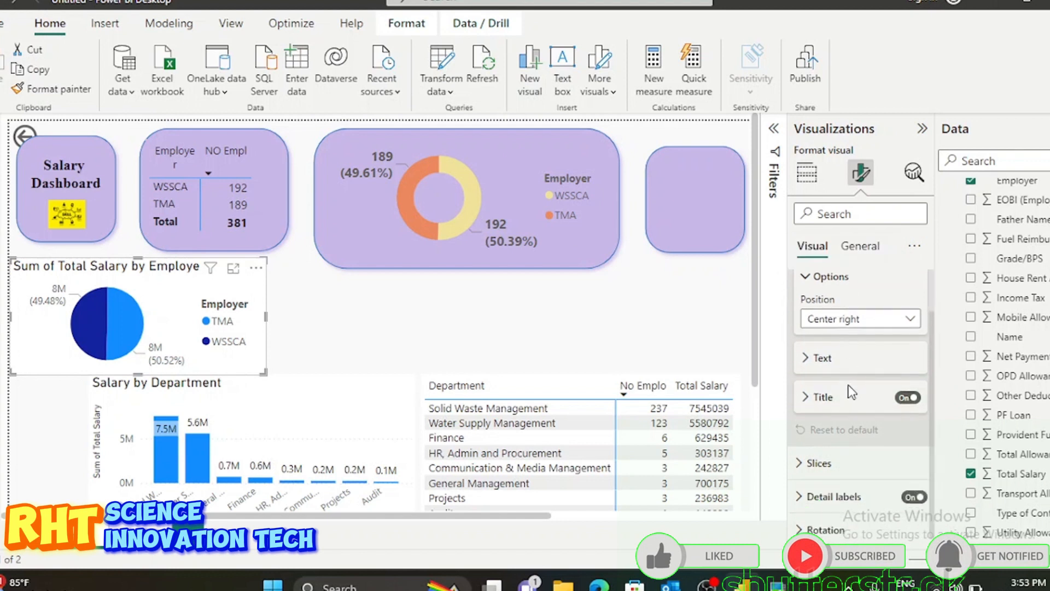
{"action": "left_click", "coordinate": [904, 396]}
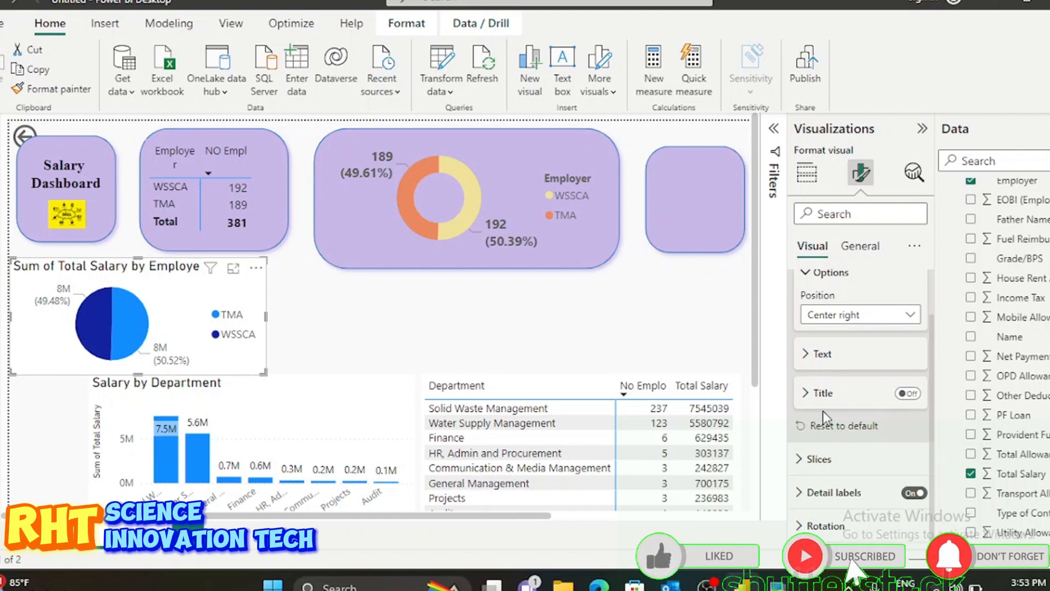
{"action": "scroll", "coordinate": [850, 451], "scroll_direction": "up", "scroll_amount": 1}
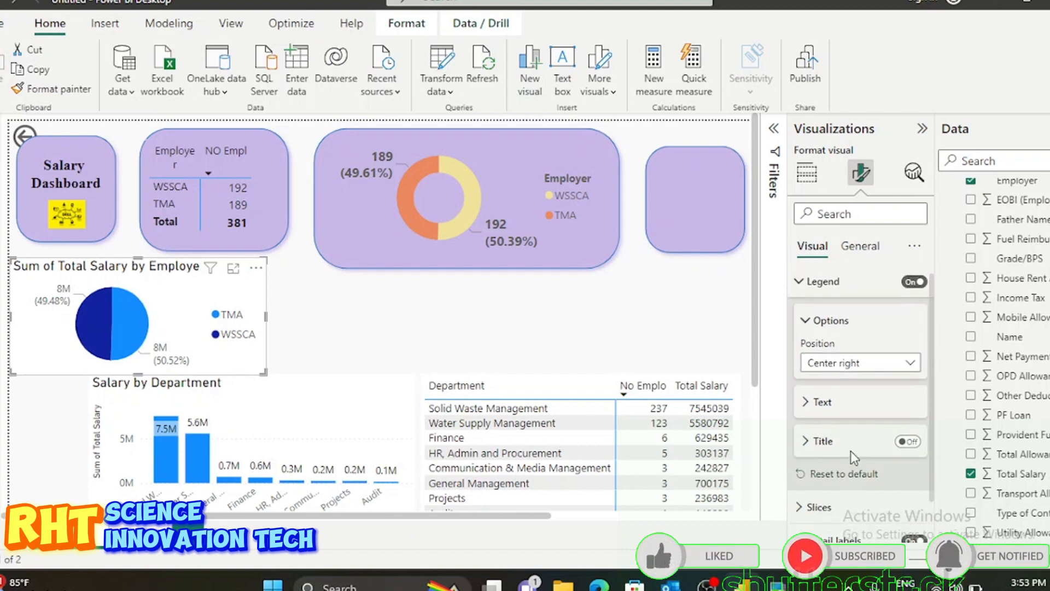
{"action": "left_click", "coordinate": [804, 403]}
{"action": "scroll", "coordinate": [875, 389], "scroll_direction": "down", "scroll_amount": 2}
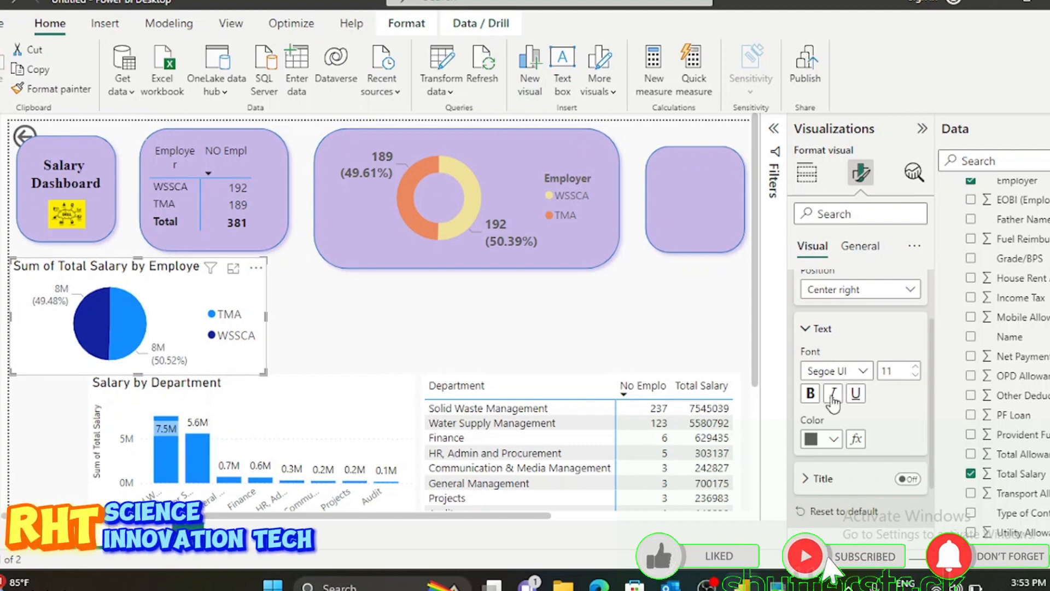
{"action": "left_click", "coordinate": [810, 393]}
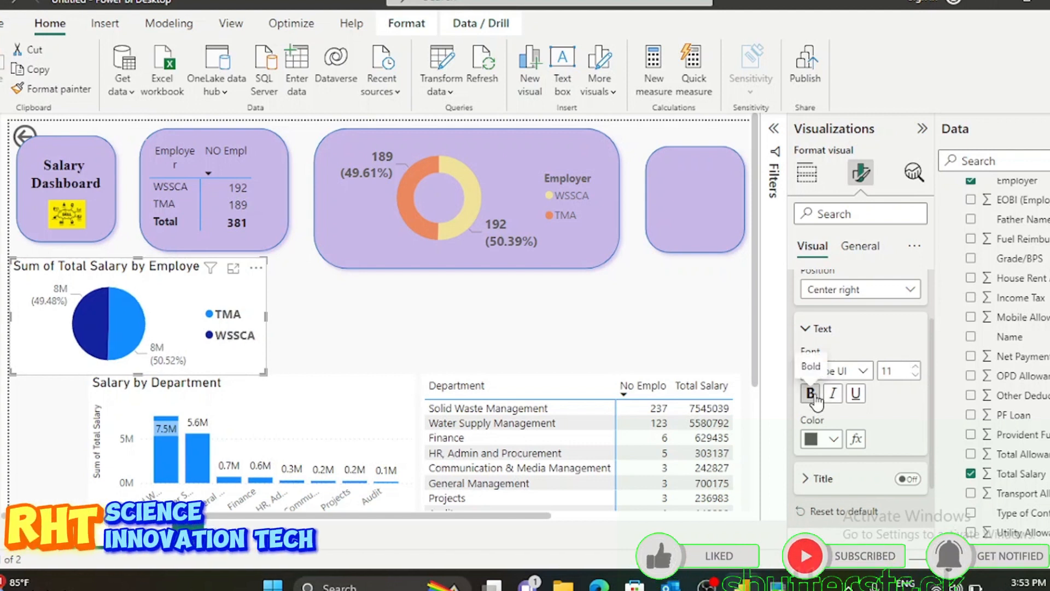
Color the pie chart's TMA slice dark magenta and its WSSCA slice light pink.
{"action": "scroll", "coordinate": [800, 305], "scroll_direction": "up", "scroll_amount": 2}
{"action": "left_click", "coordinate": [799, 289]}
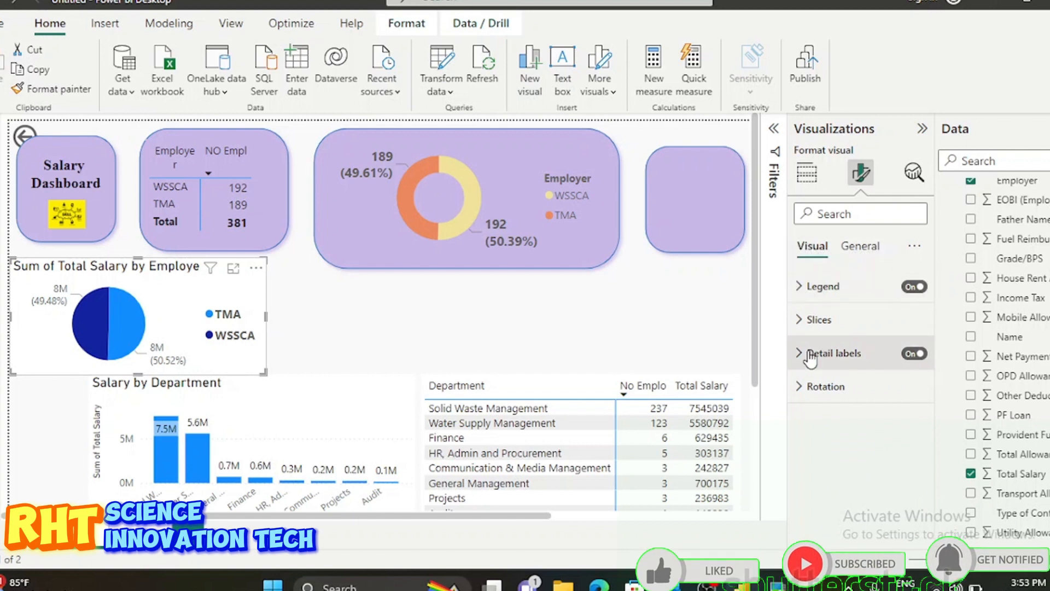
{"action": "left_click", "coordinate": [799, 322]}
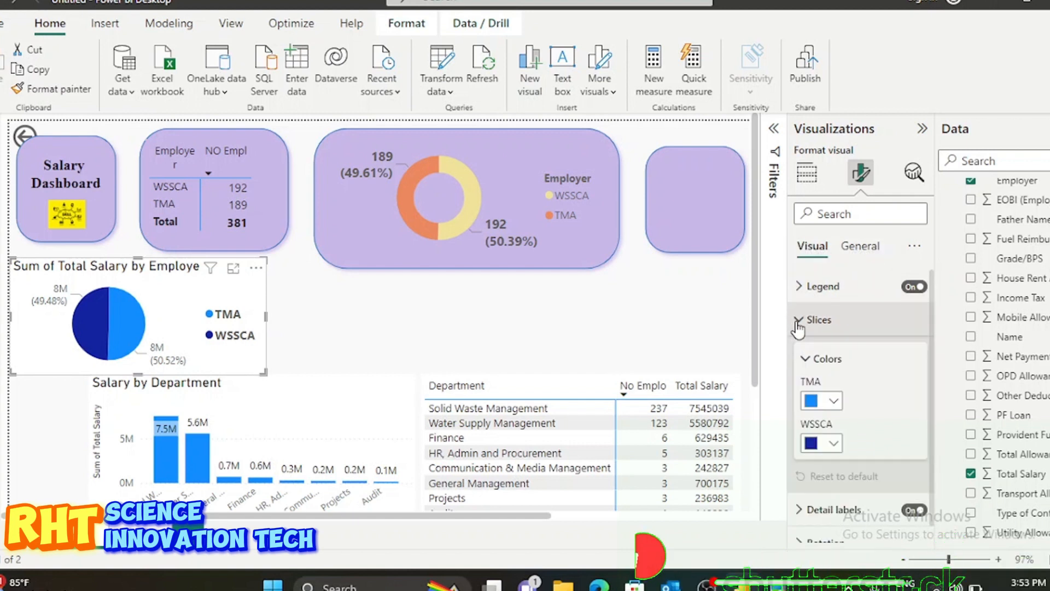
{"action": "left_click", "coordinate": [834, 403]}
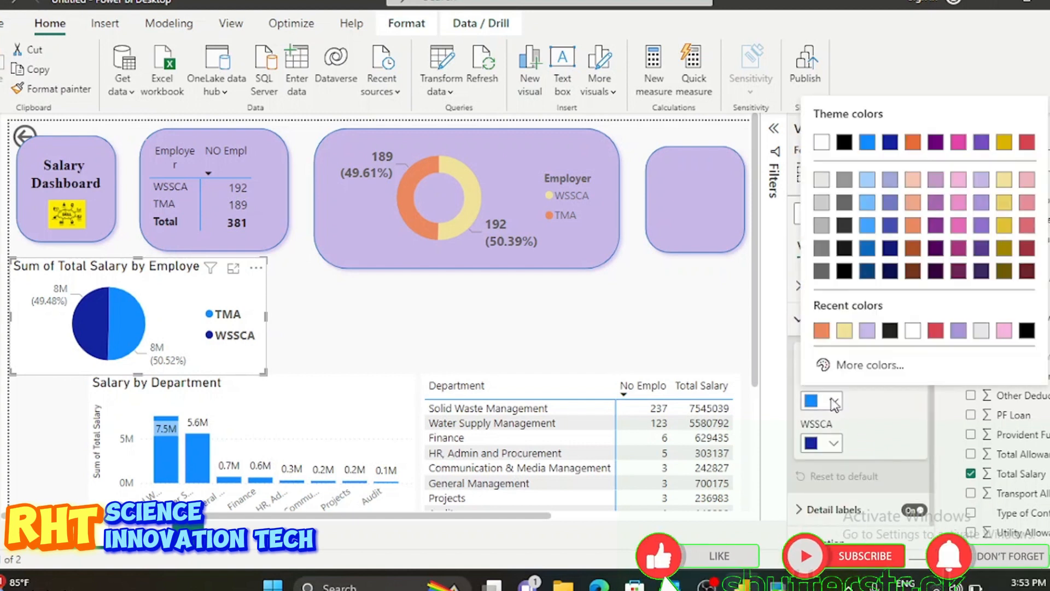
{"action": "left_click", "coordinate": [958, 250]}
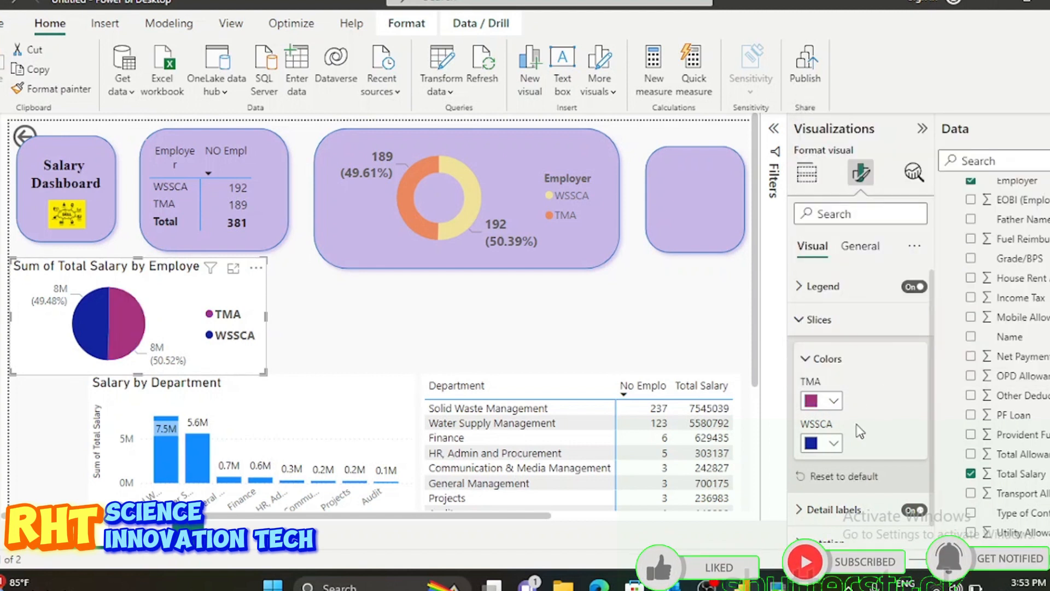
{"action": "left_click", "coordinate": [836, 445]}
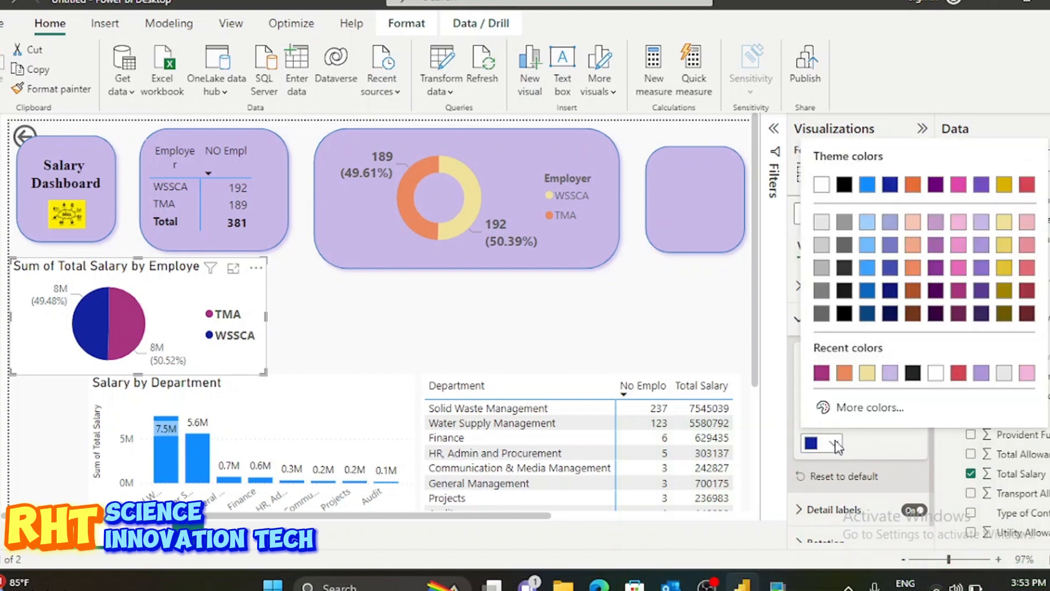
{"action": "left_click", "coordinate": [1027, 374]}
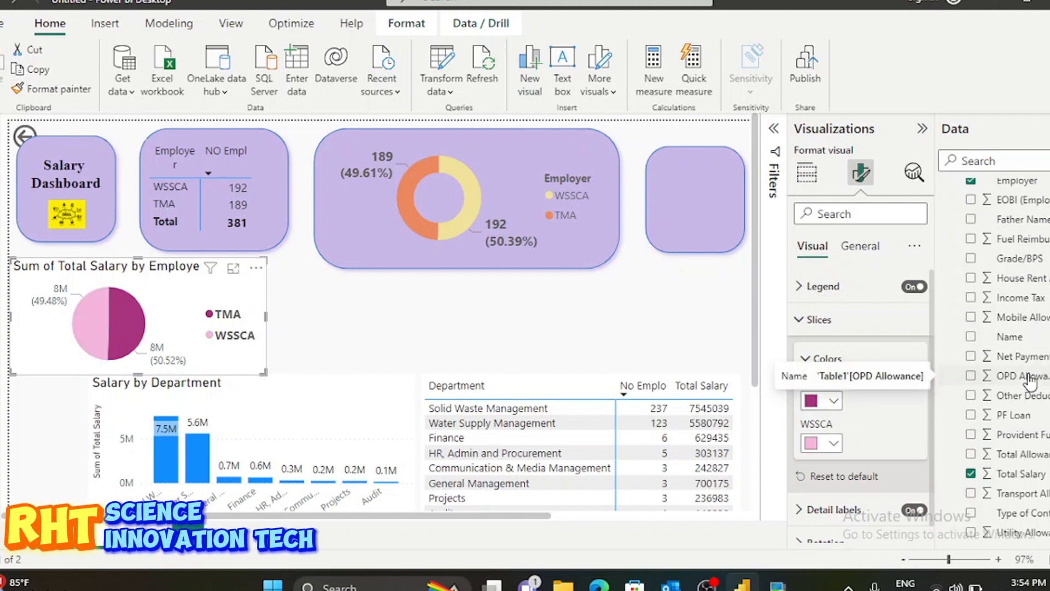
Set the position of the pie chart's detail labels to Inside.
{"action": "scroll", "coordinate": [875, 453], "scroll_direction": "down", "scroll_amount": 1}
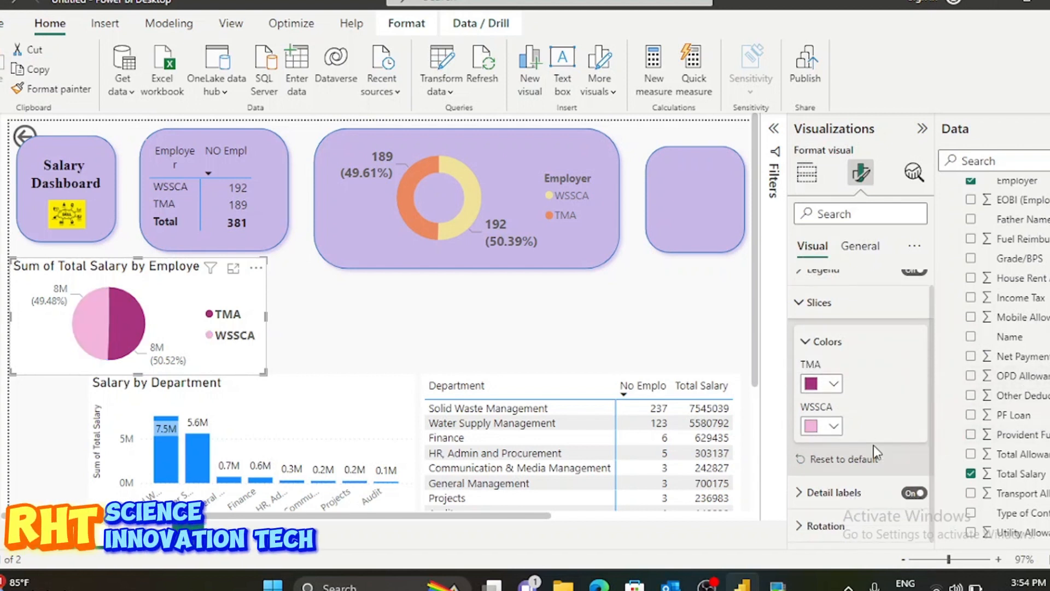
{"action": "scroll", "coordinate": [868, 435], "scroll_direction": "up", "scroll_amount": 1}
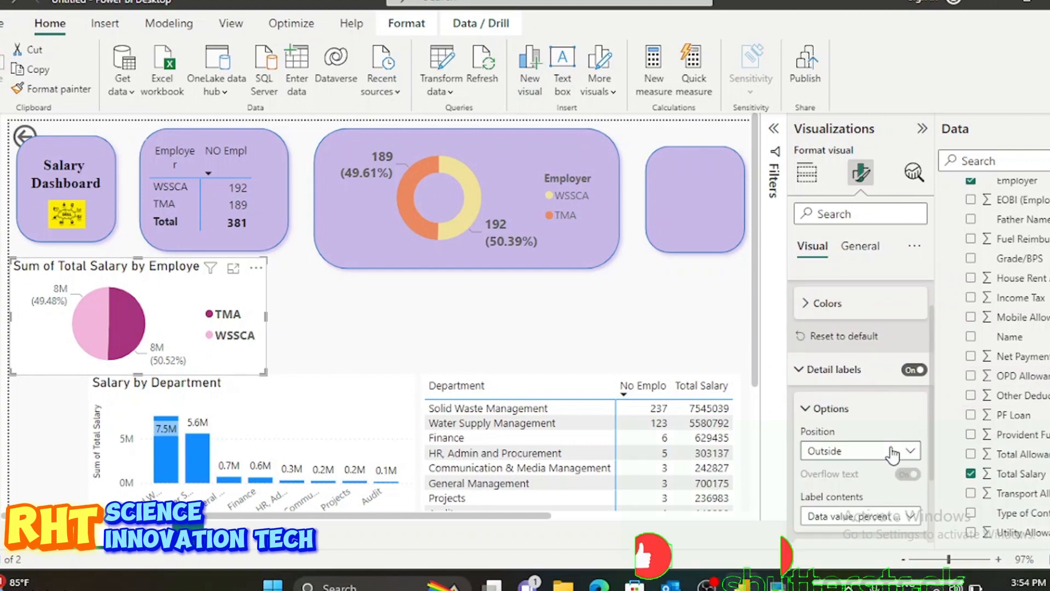
{"action": "left_click", "coordinate": [891, 451]}
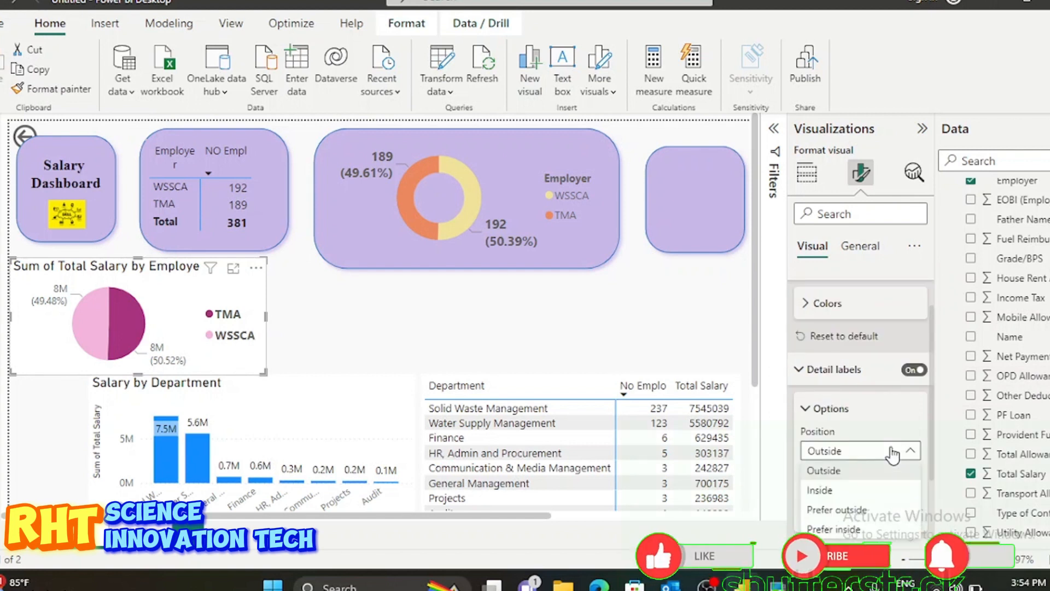
{"action": "left_click", "coordinate": [838, 491]}
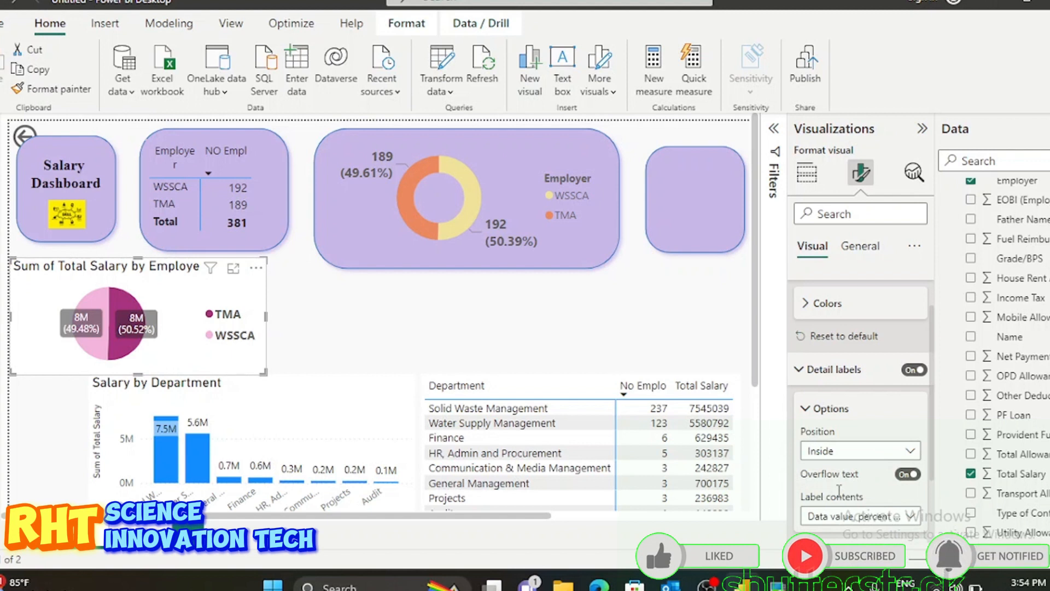
Set the font size of the pie chart's detail label values to 10.
{"action": "scroll", "coordinate": [839, 491], "scroll_direction": "down", "scroll_amount": 2}
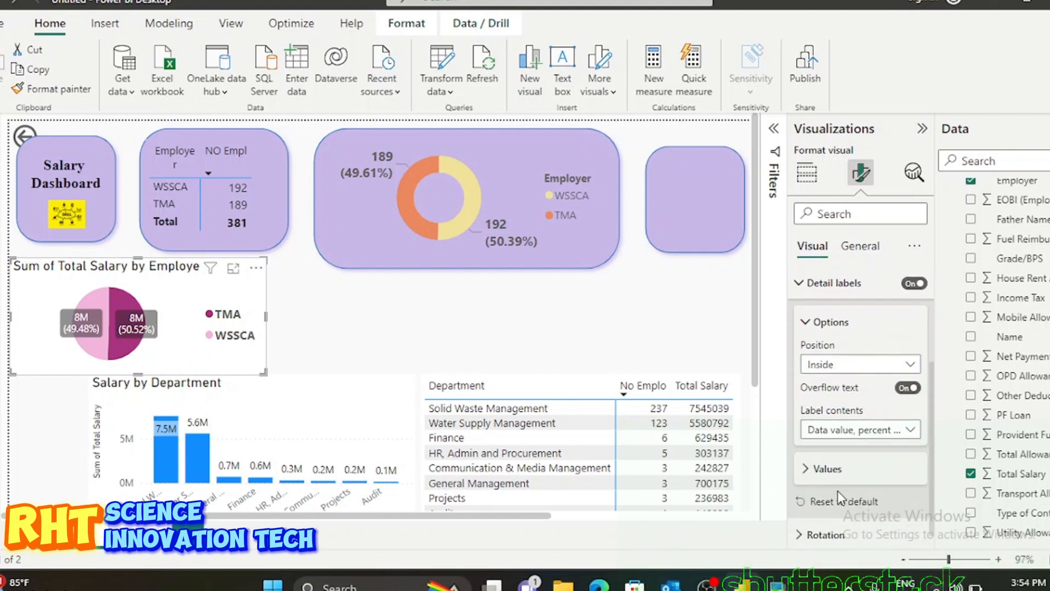
{"action": "scroll", "coordinate": [838, 490], "scroll_direction": "down", "scroll_amount": 1}
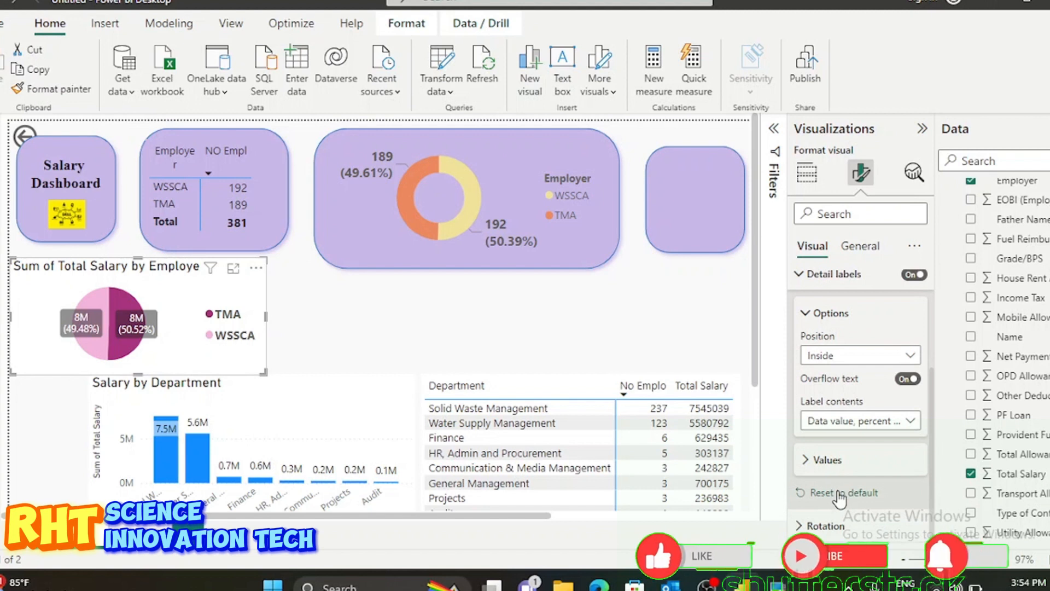
{"action": "left_click", "coordinate": [809, 465]}
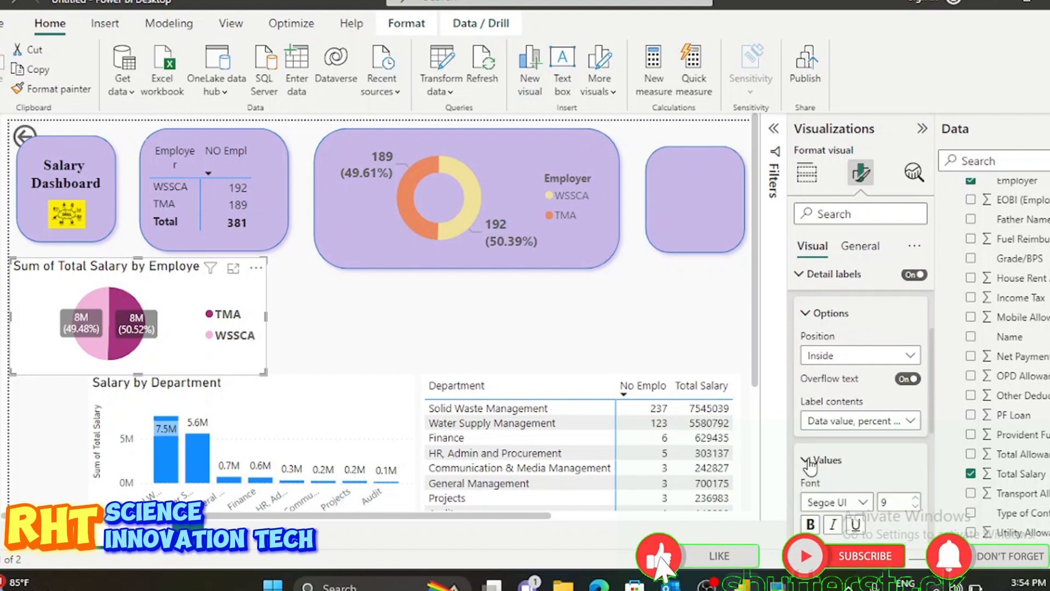
{"action": "scroll", "coordinate": [851, 489], "scroll_direction": "down", "scroll_amount": 2}
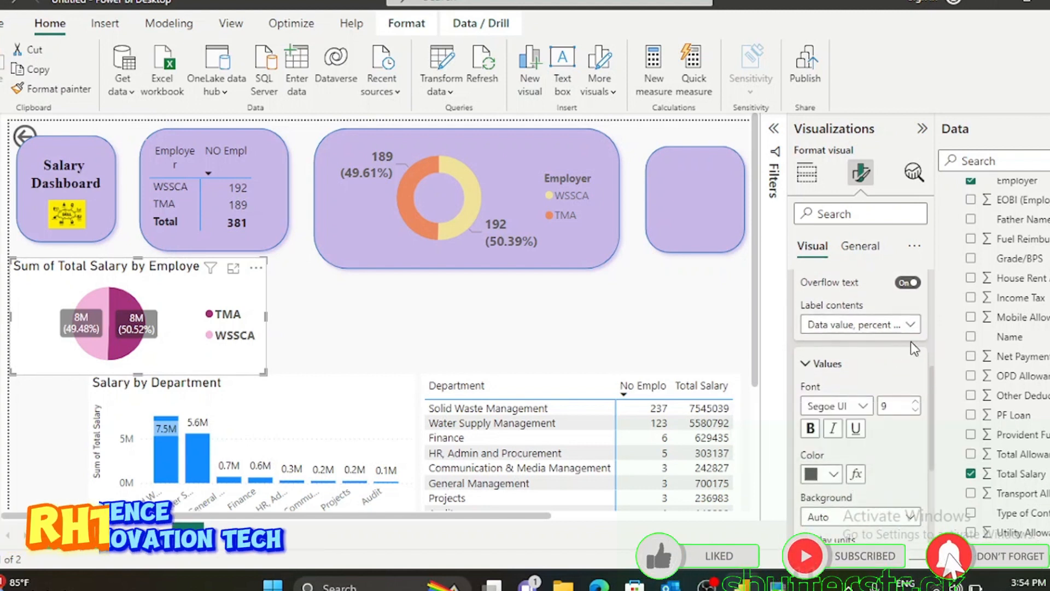
{"action": "left_click", "coordinate": [915, 404]}
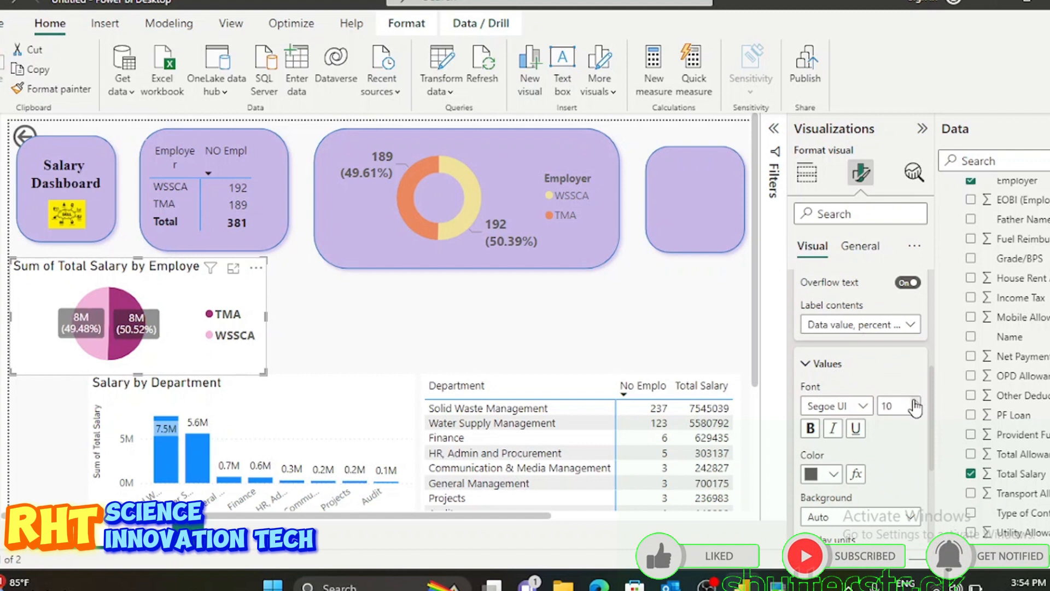
{"action": "left_click", "coordinate": [915, 404]}
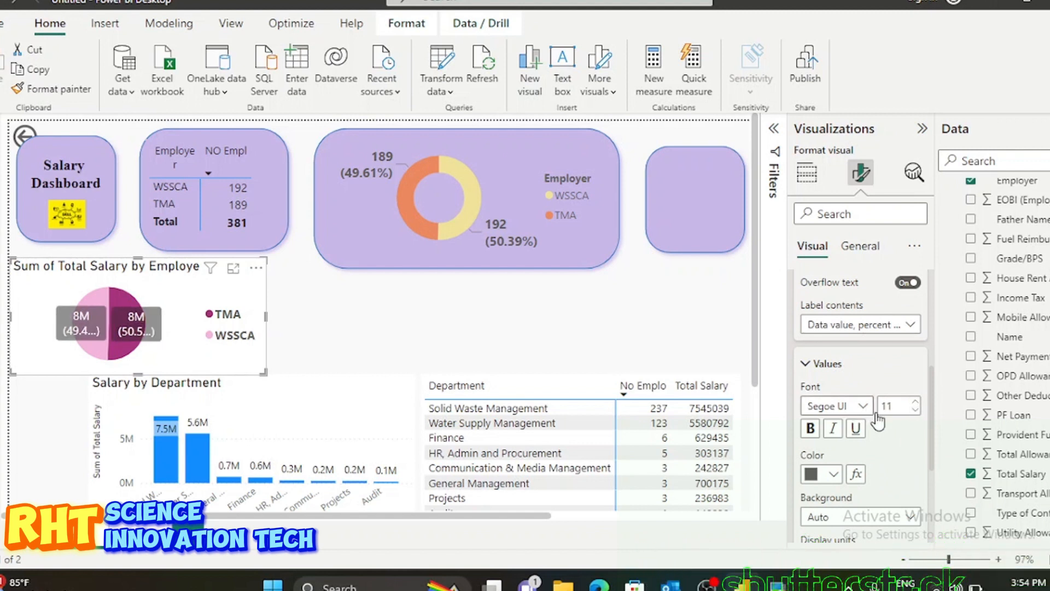
{"action": "left_click", "coordinate": [914, 410]}
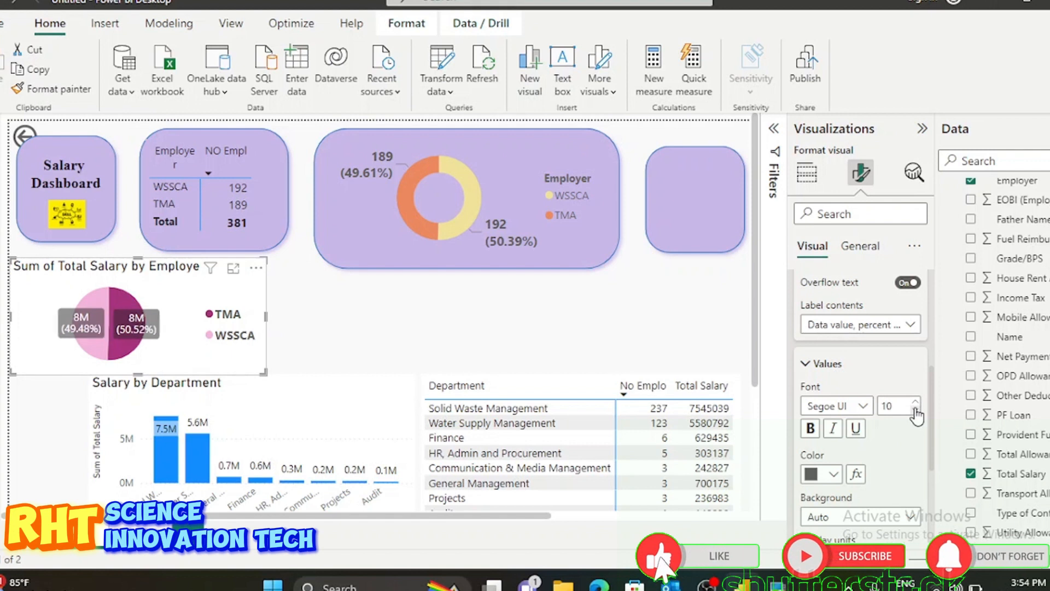
{"action": "left_click", "coordinate": [806, 364]}
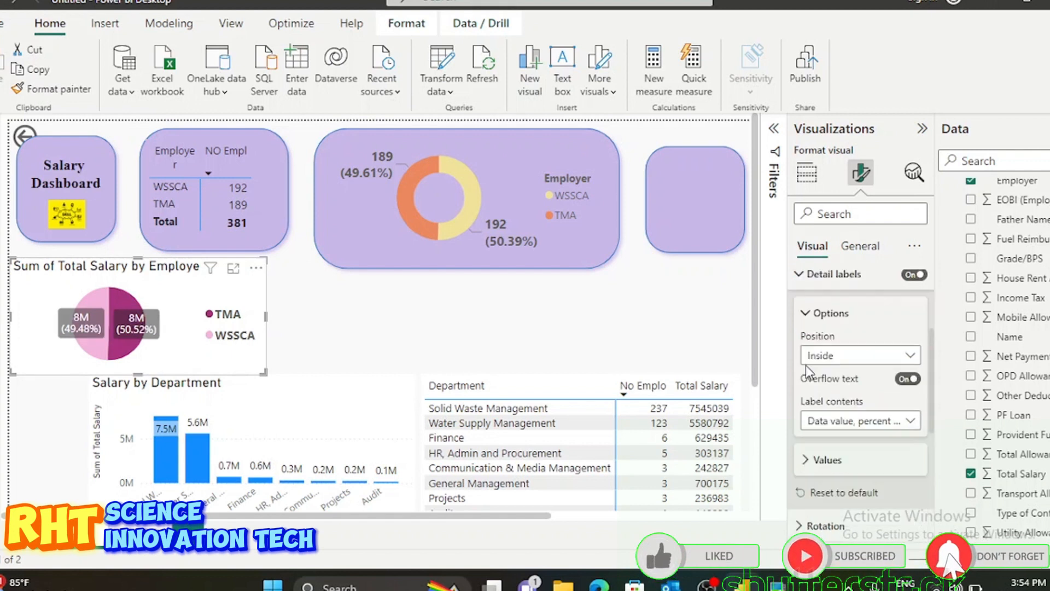
Turn off the pie chart's title and set its background color to the cards' light purple.
{"action": "left_click", "coordinate": [859, 246]}
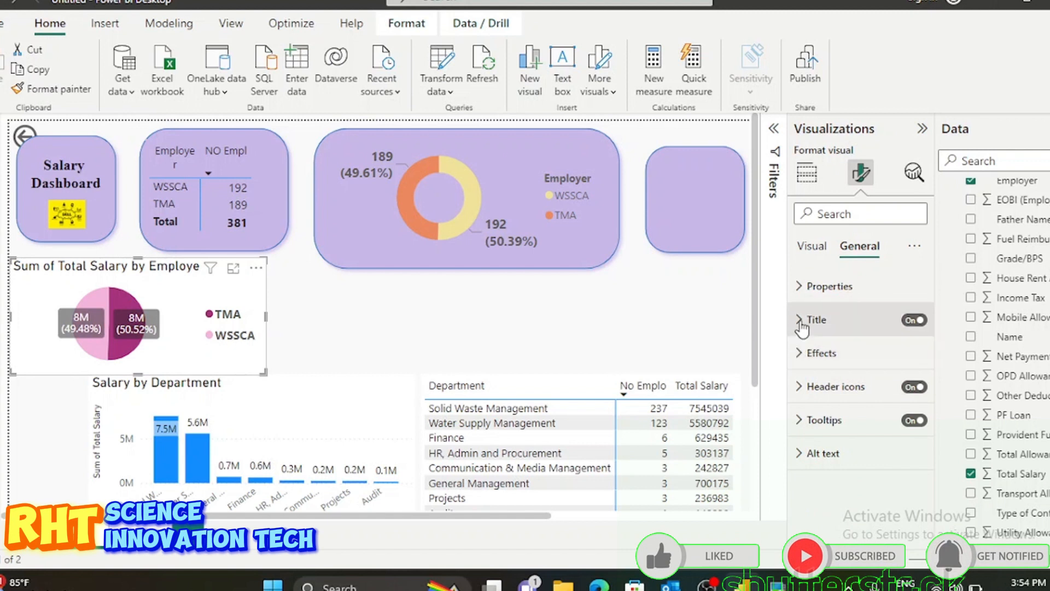
{"action": "left_click", "coordinate": [912, 322]}
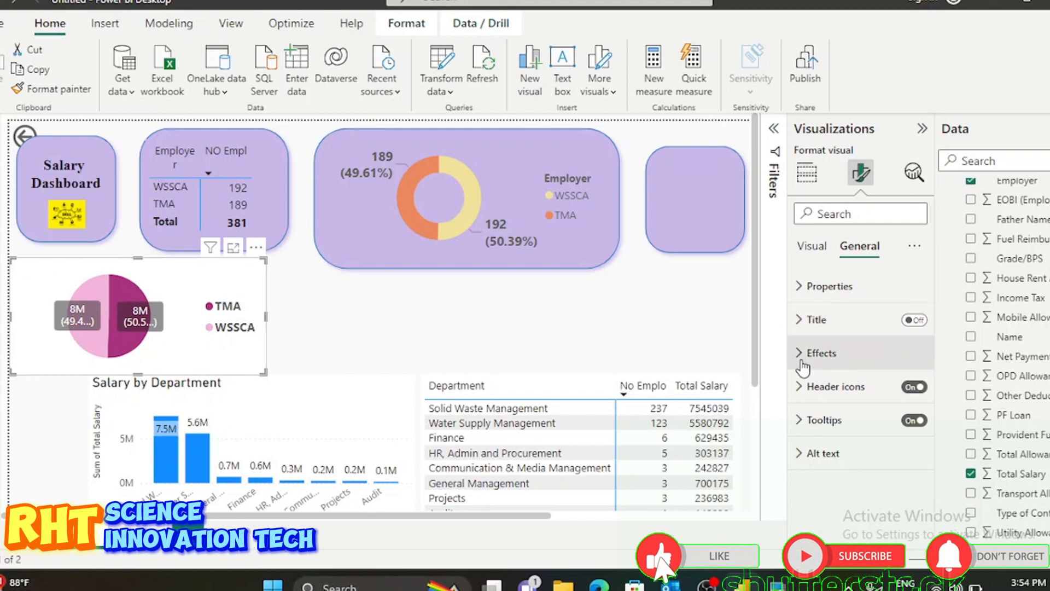
{"action": "left_click", "coordinate": [865, 356]}
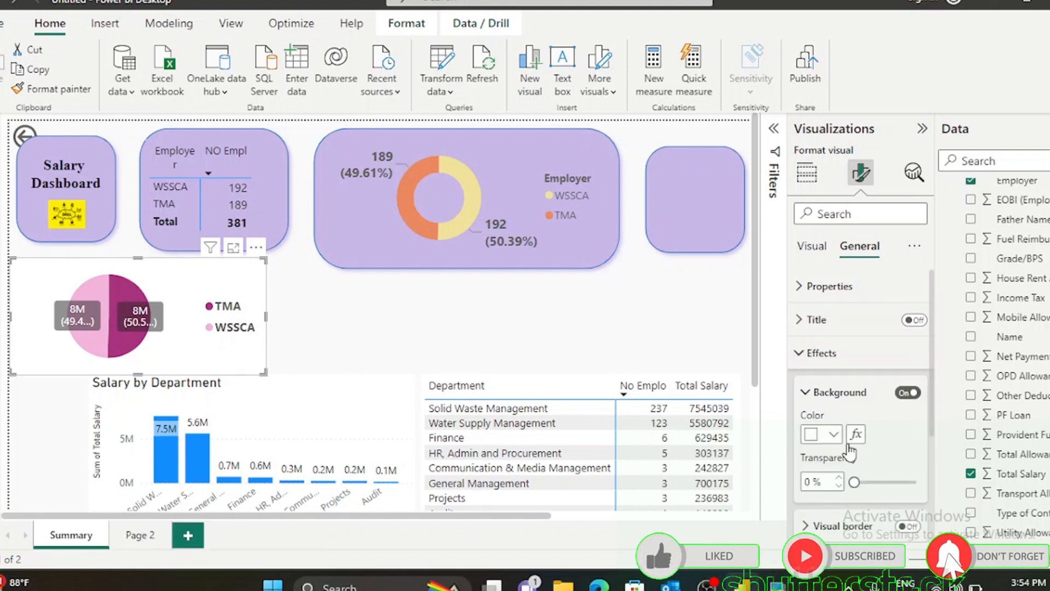
{"action": "left_click", "coordinate": [835, 435]}
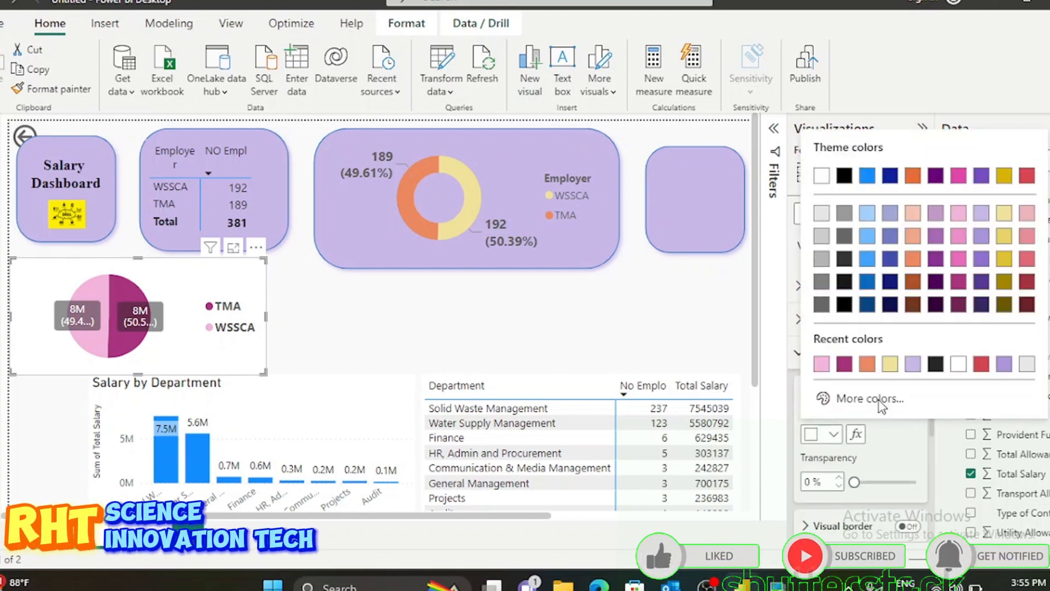
{"action": "left_click", "coordinate": [979, 218]}
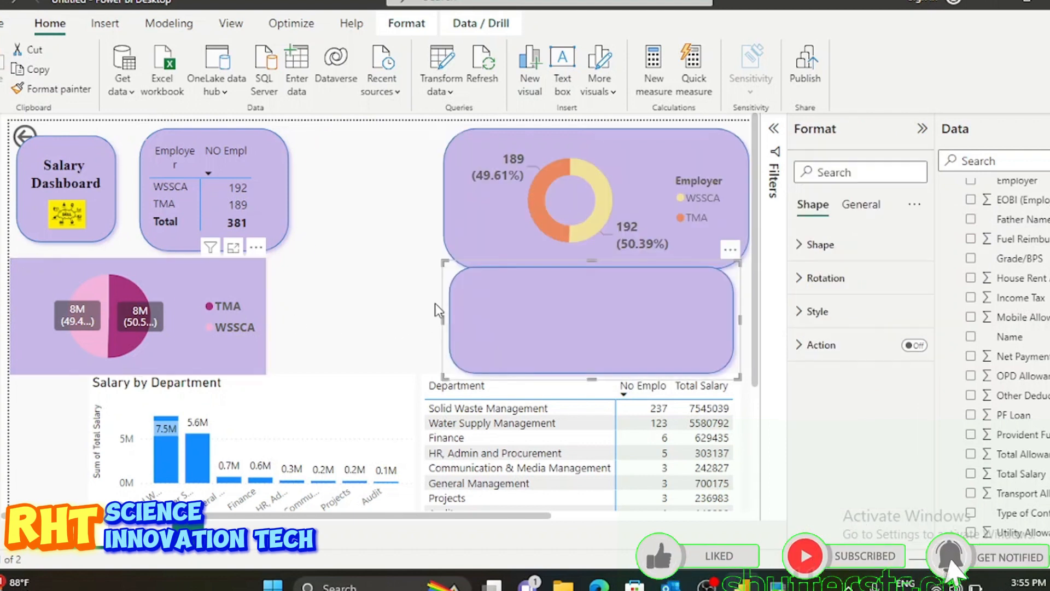
Move the pie chart onto the empty purple card below the donut chart, and widen the donut's card slightly.
{"action": "left_click_drag", "start_coordinate": [153, 279], "coordinate": [632, 281]}
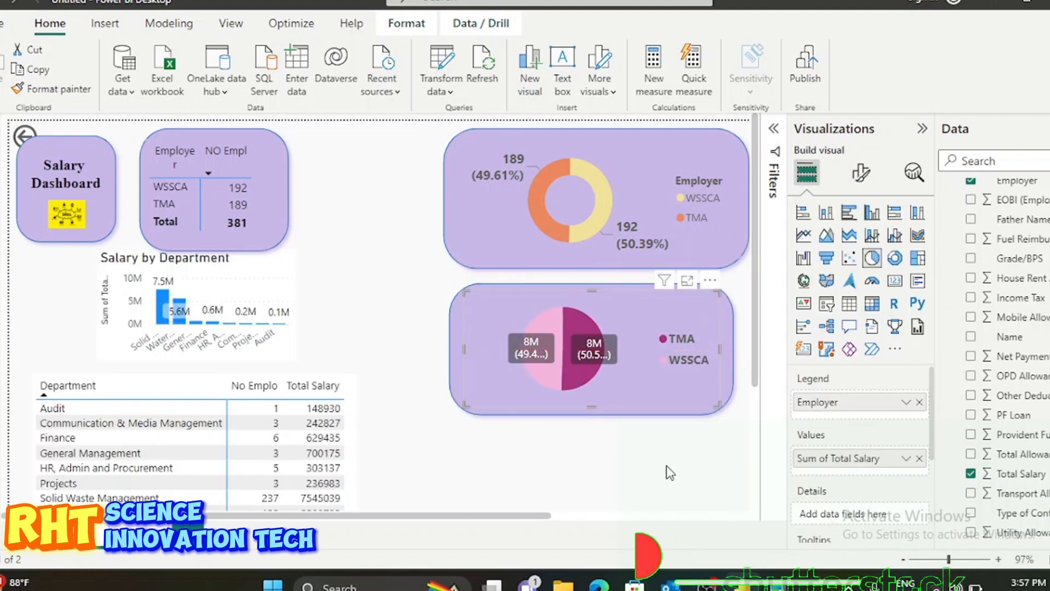
{"action": "left_click", "coordinate": [670, 472]}
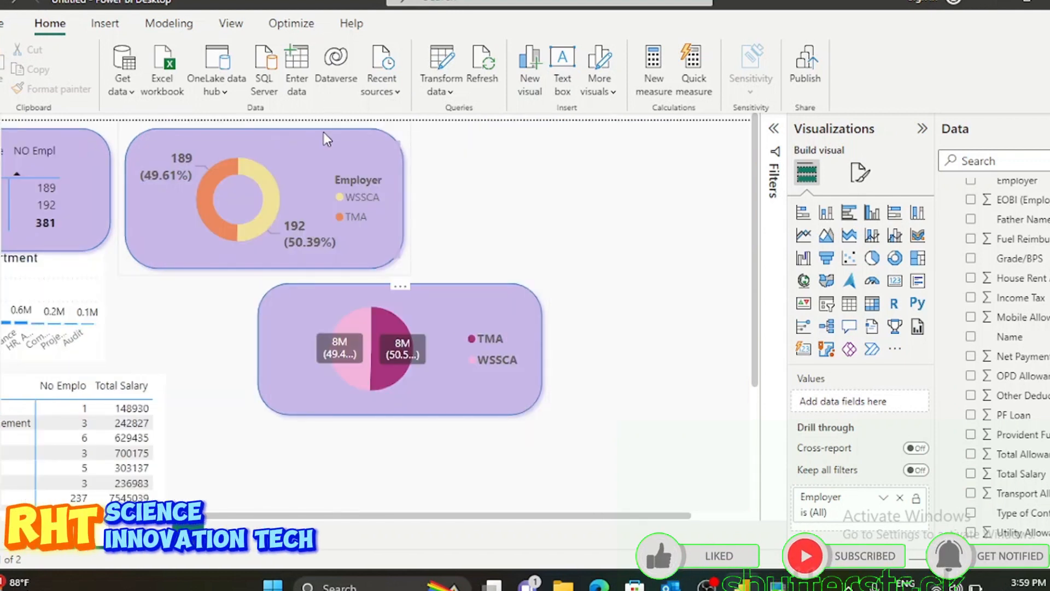
{"action": "left_click", "coordinate": [323, 132]}
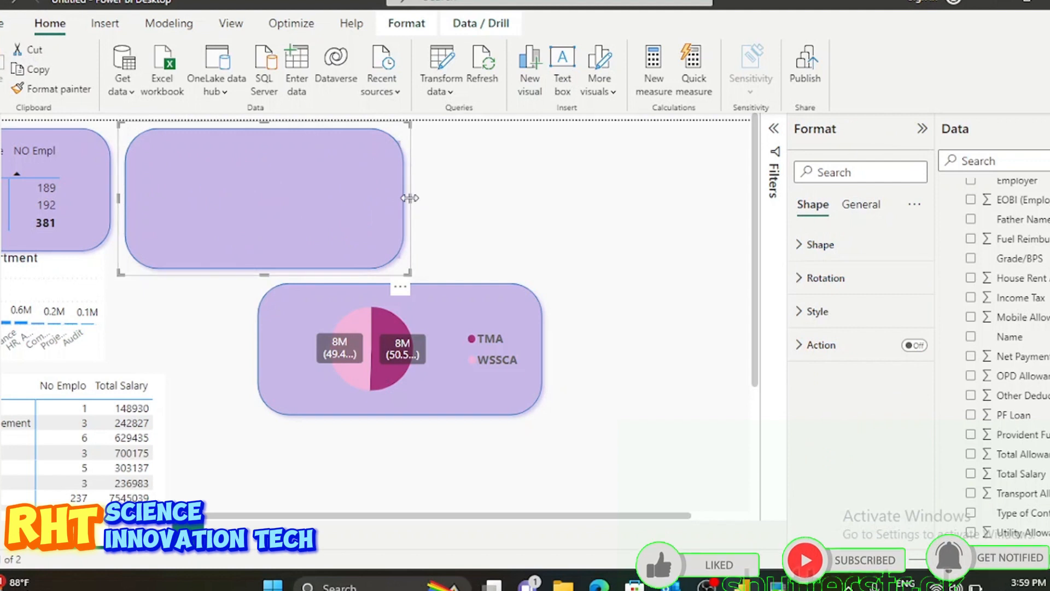
{"action": "left_click_drag", "start_coordinate": [410, 198], "coordinate": [420, 207]}
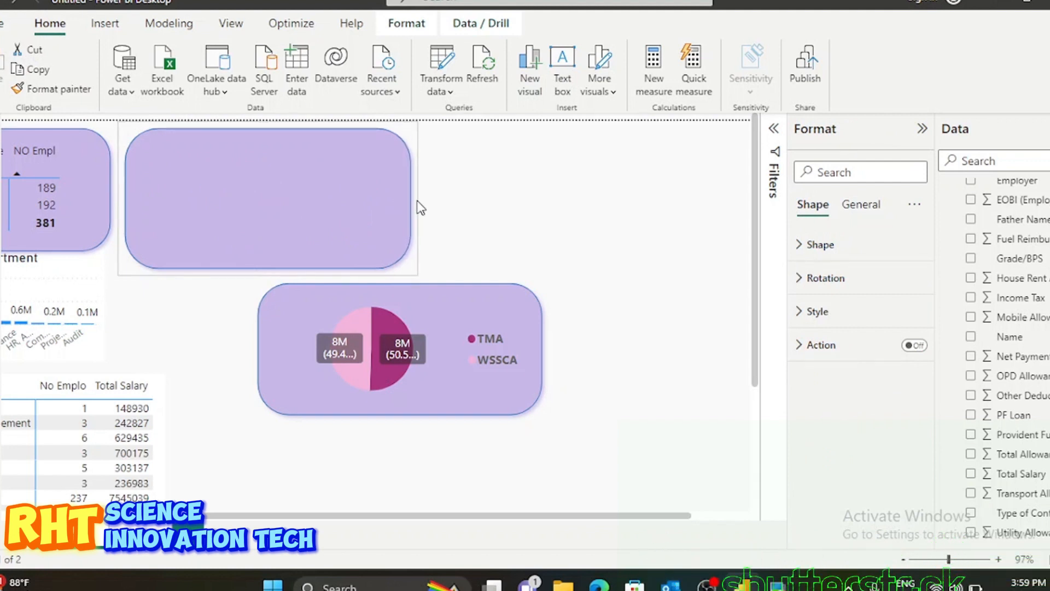
Move the pie chart together with its purple card up into the header row beside the donut card.
{"action": "left_click", "coordinate": [443, 290]}
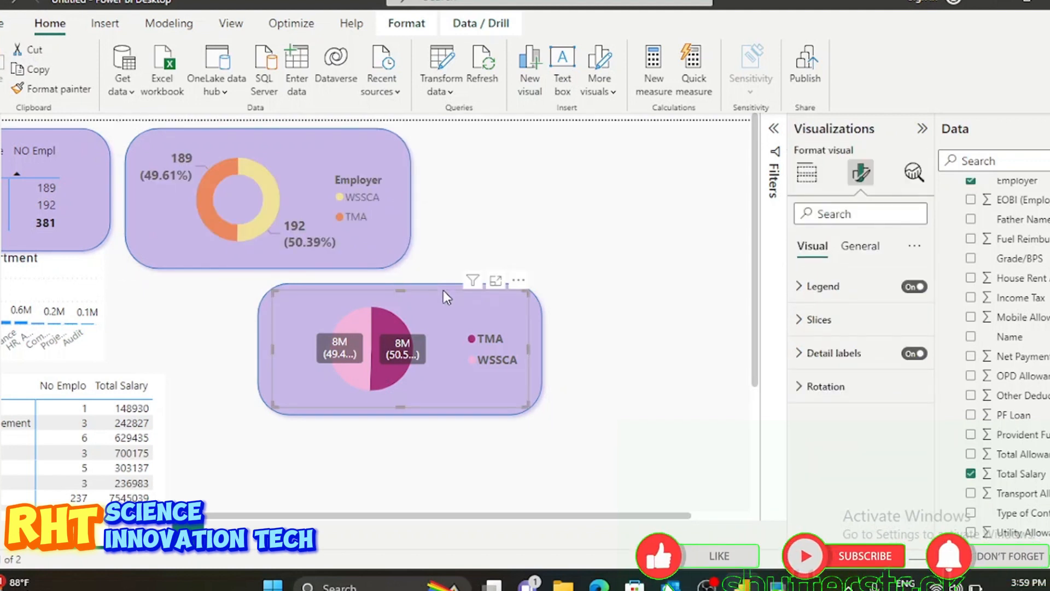
{"action": "left_click", "coordinate": [436, 290]}
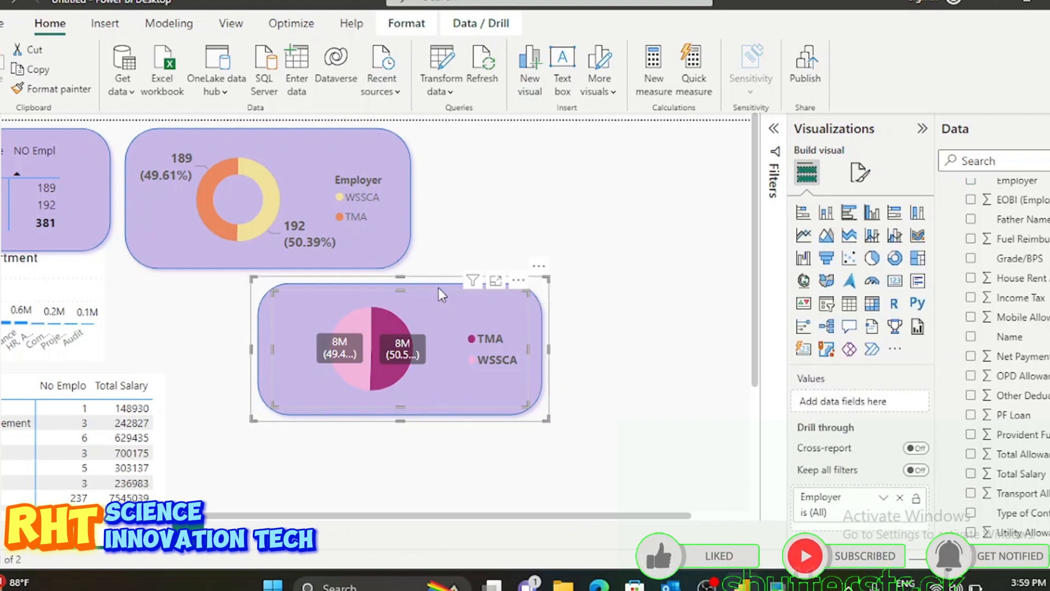
{"action": "left_click_drag", "start_coordinate": [444, 278], "coordinate": [620, 141]}
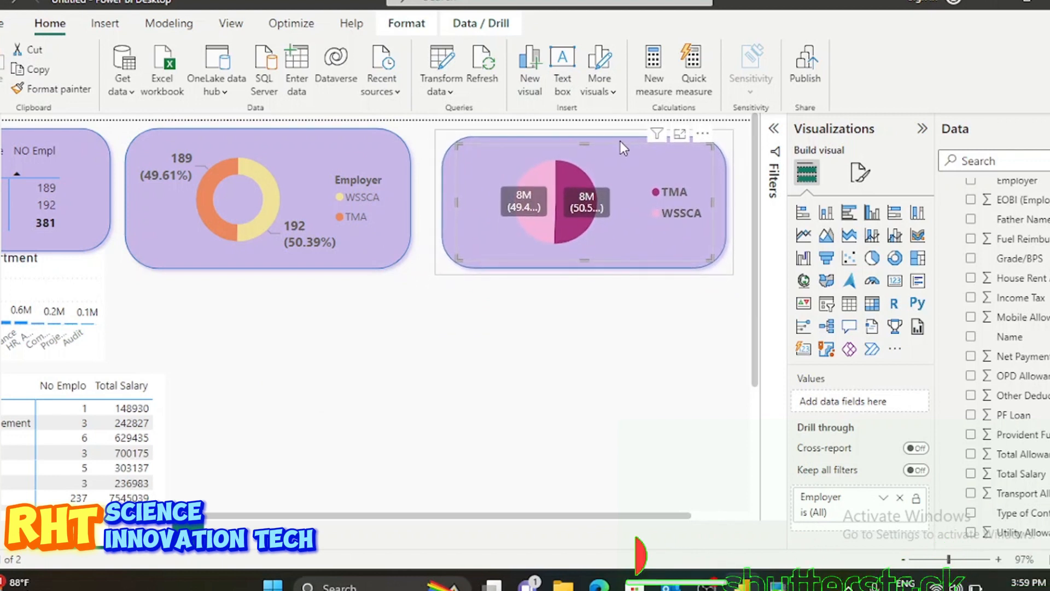
{"action": "left_click", "coordinate": [490, 394]}
{"action": "left_click", "coordinate": [490, 394]}
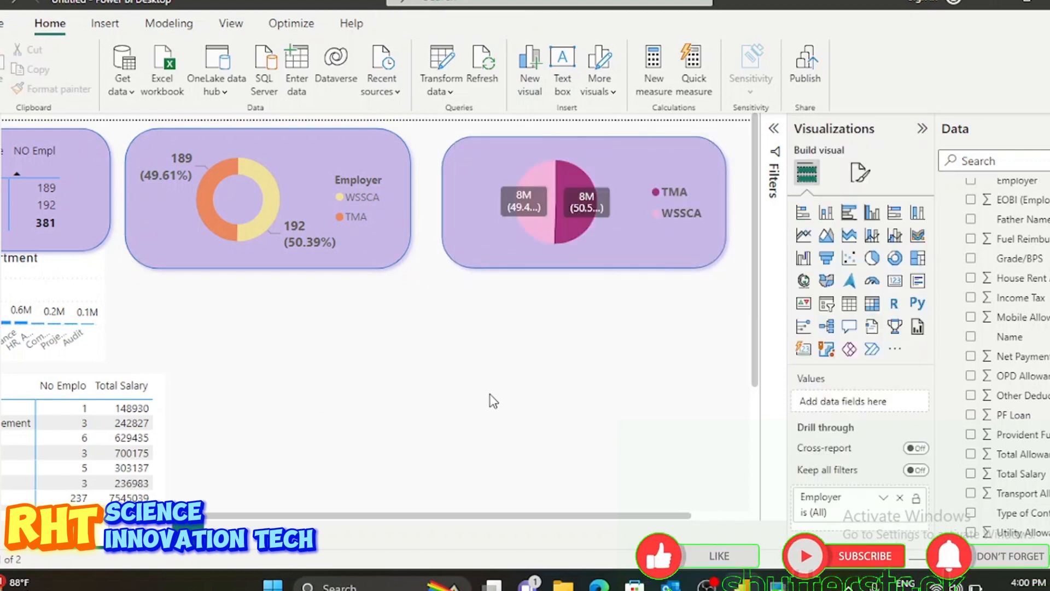
Move the department matrix up to just beneath the header cards and sort it by Department in ascending order.
{"action": "scroll", "coordinate": [494, 401], "scroll_direction": "left", "scroll_amount": 2}
{"action": "scroll", "coordinate": [494, 401], "scroll_direction": "right", "scroll_amount": 3}
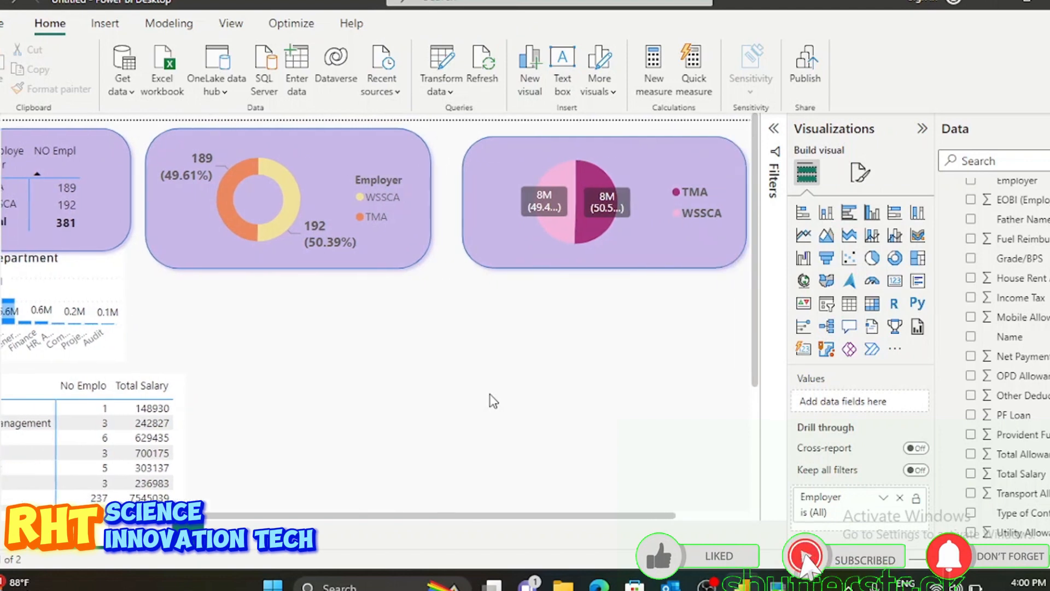
{"action": "scroll", "coordinate": [494, 400], "scroll_direction": "left", "scroll_amount": 6}
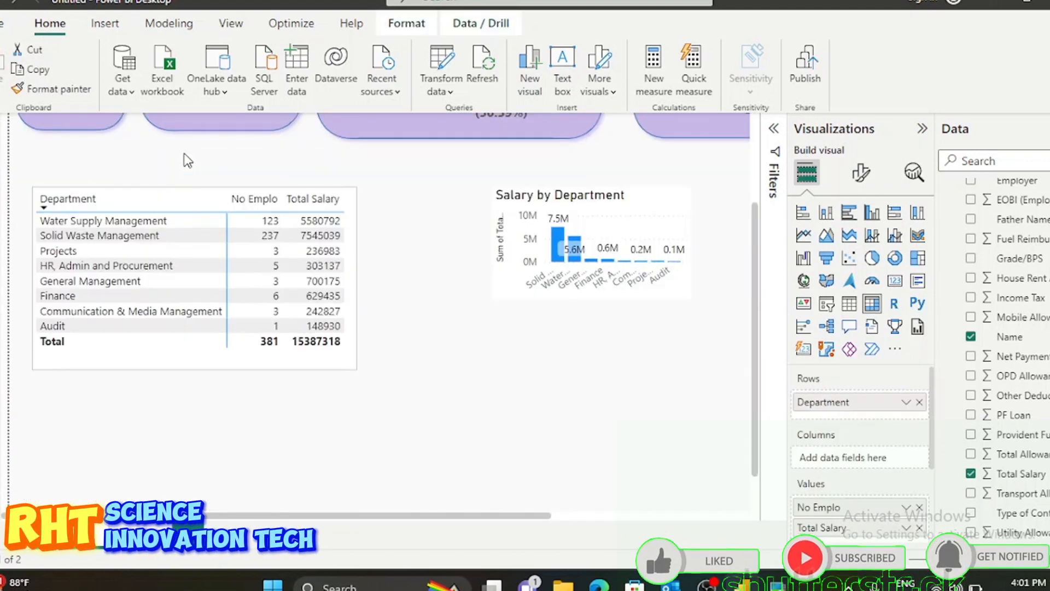
{"action": "left_click_drag", "start_coordinate": [187, 188], "coordinate": [184, 152]}
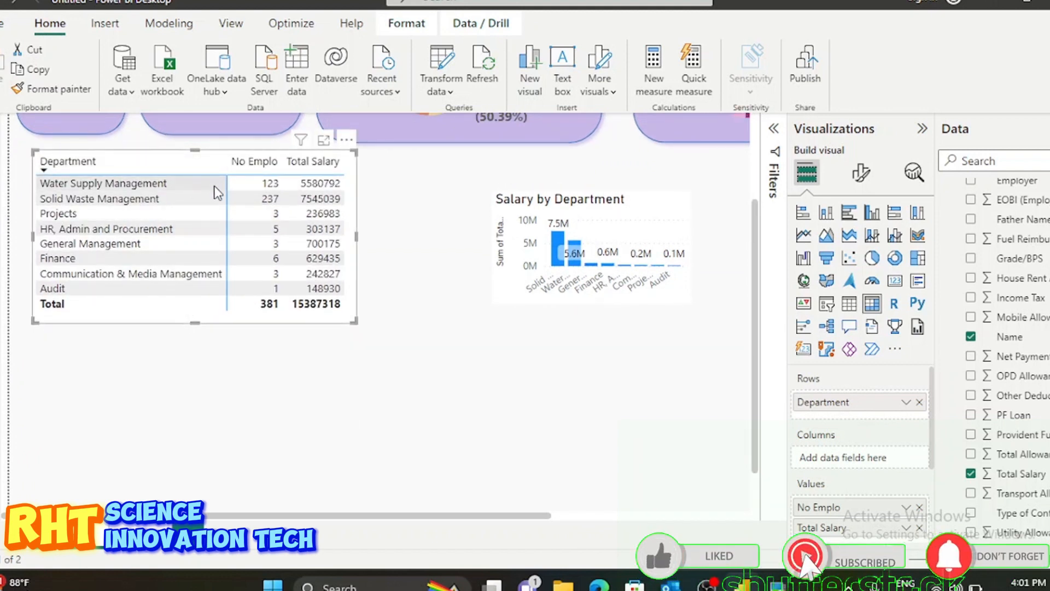
{"action": "left_click", "coordinate": [197, 164]}
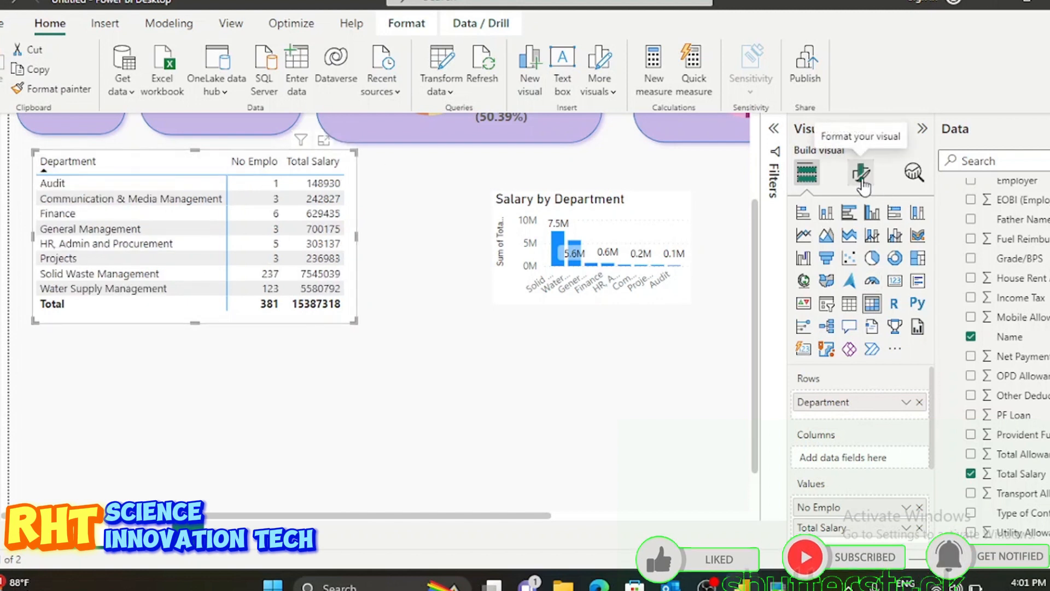
Set the department matrix's background color to the cards' light purple with 8% transparency.
{"action": "left_click", "coordinate": [862, 174]}
{"action": "scroll", "coordinate": [863, 388], "scroll_direction": "down", "scroll_amount": 1}
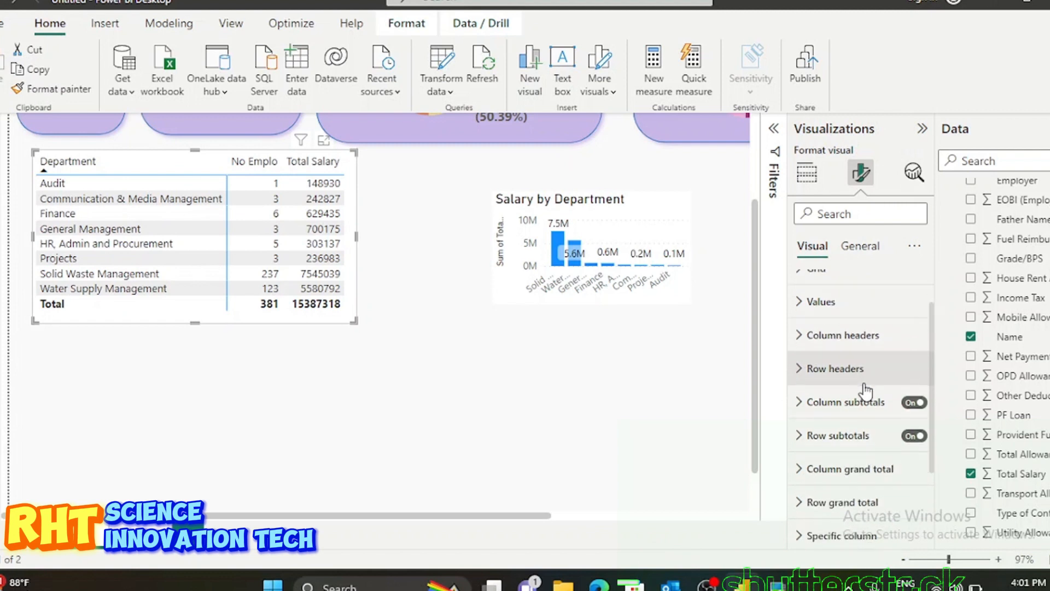
{"action": "scroll", "coordinate": [865, 391], "scroll_direction": "down", "scroll_amount": 4}
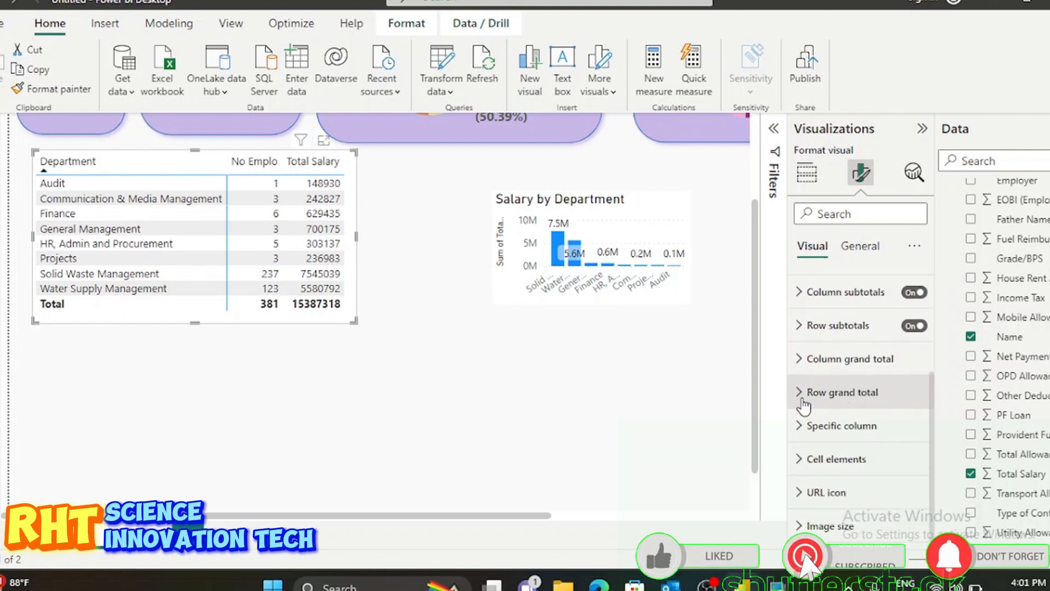
{"action": "scroll", "coordinate": [803, 406], "scroll_direction": "up", "scroll_amount": 6}
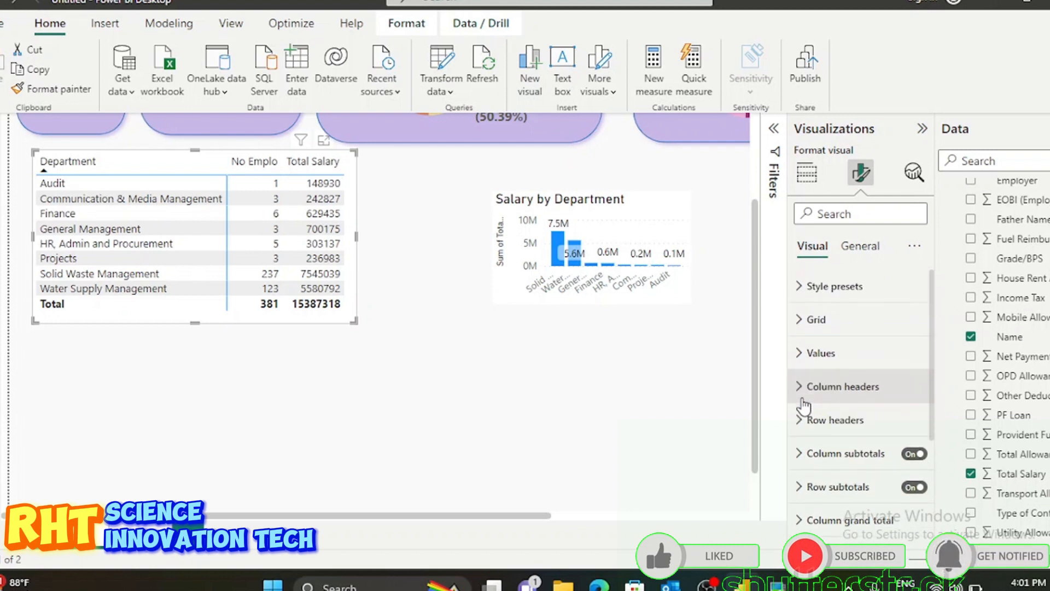
{"action": "left_click", "coordinate": [857, 252]}
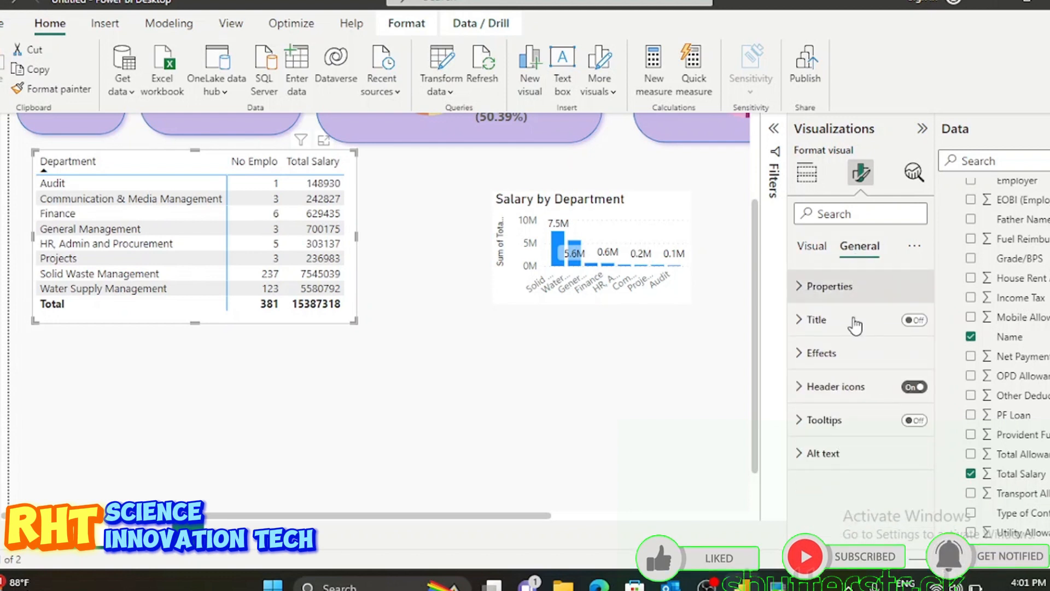
{"action": "left_click", "coordinate": [802, 354]}
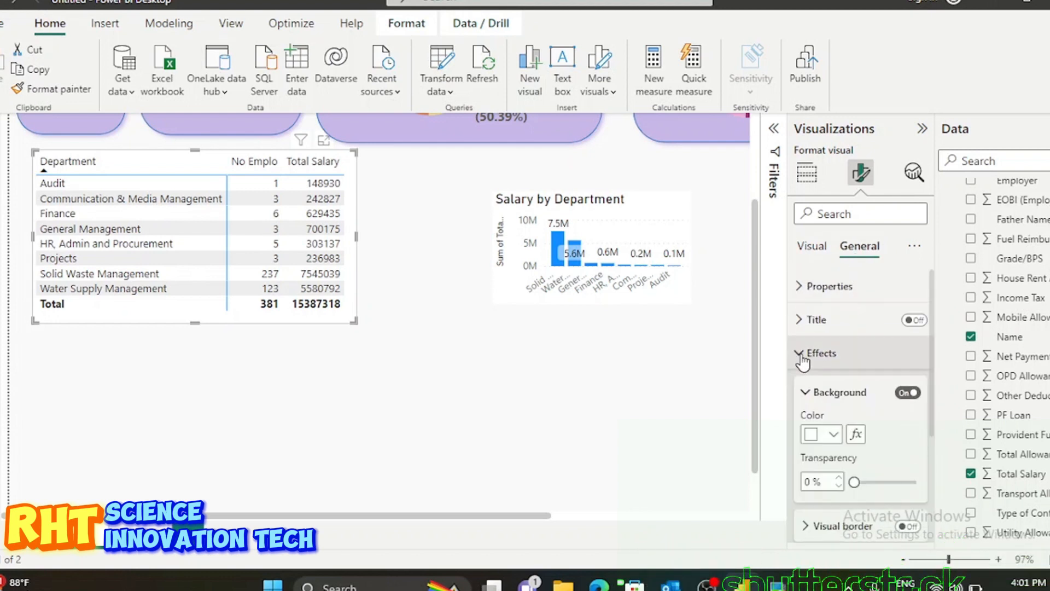
{"action": "left_click", "coordinate": [835, 435]}
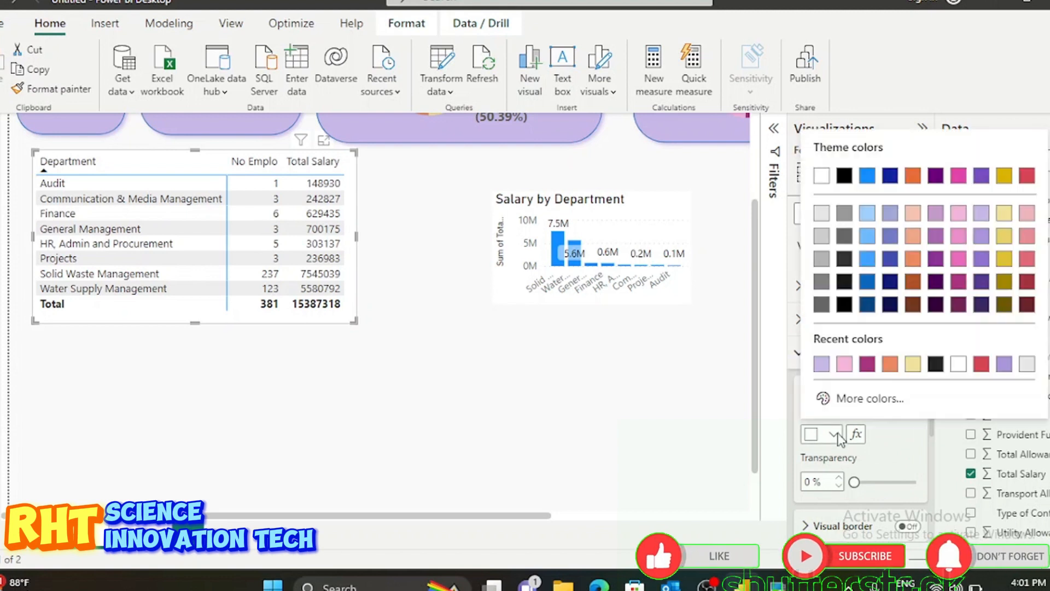
{"action": "left_click", "coordinate": [983, 217]}
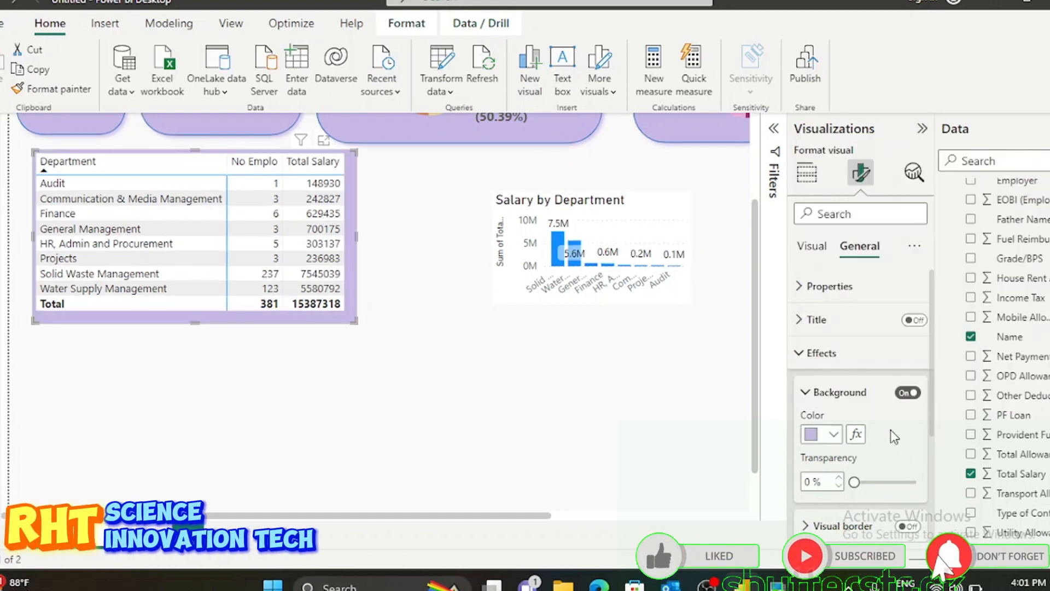
{"action": "left_click", "coordinate": [859, 482]}
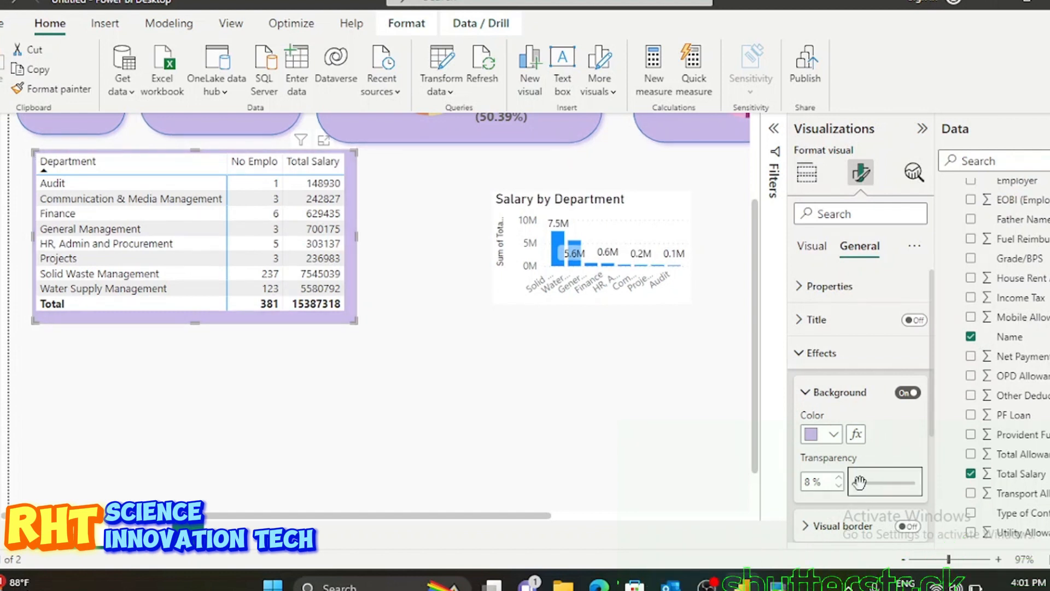
{"action": "left_click", "coordinate": [520, 481]}
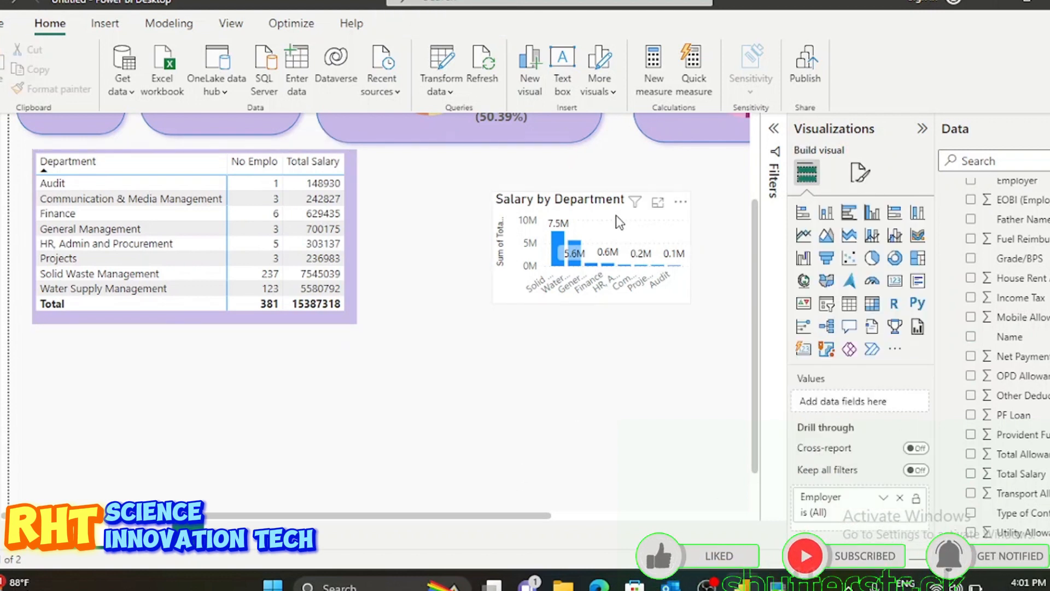
Move the Salary by Department column chart up beside the department matrix and enlarge it to fill the space next to the matrix.
{"action": "left_click_drag", "start_coordinate": [564, 204], "coordinate": [486, 179]}
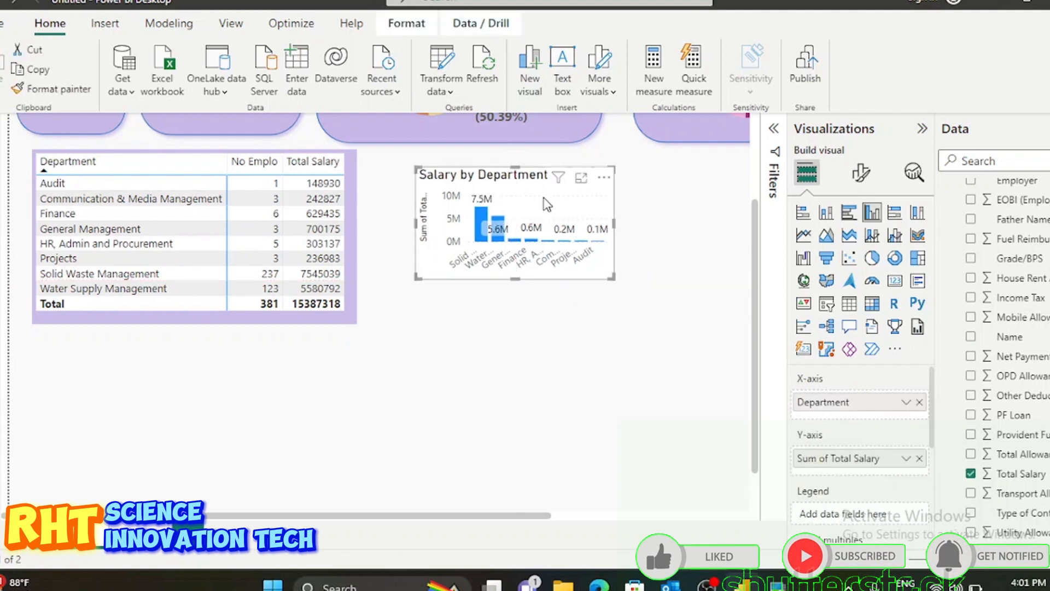
{"action": "left_click_drag", "start_coordinate": [613, 223], "coordinate": [692, 229]}
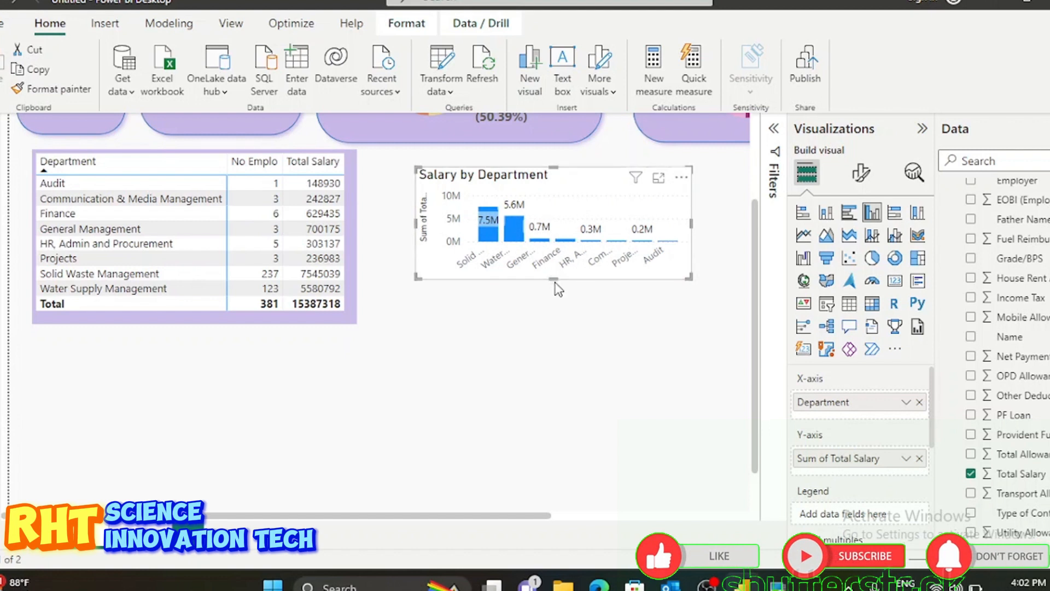
{"action": "left_click_drag", "start_coordinate": [553, 279], "coordinate": [553, 324]}
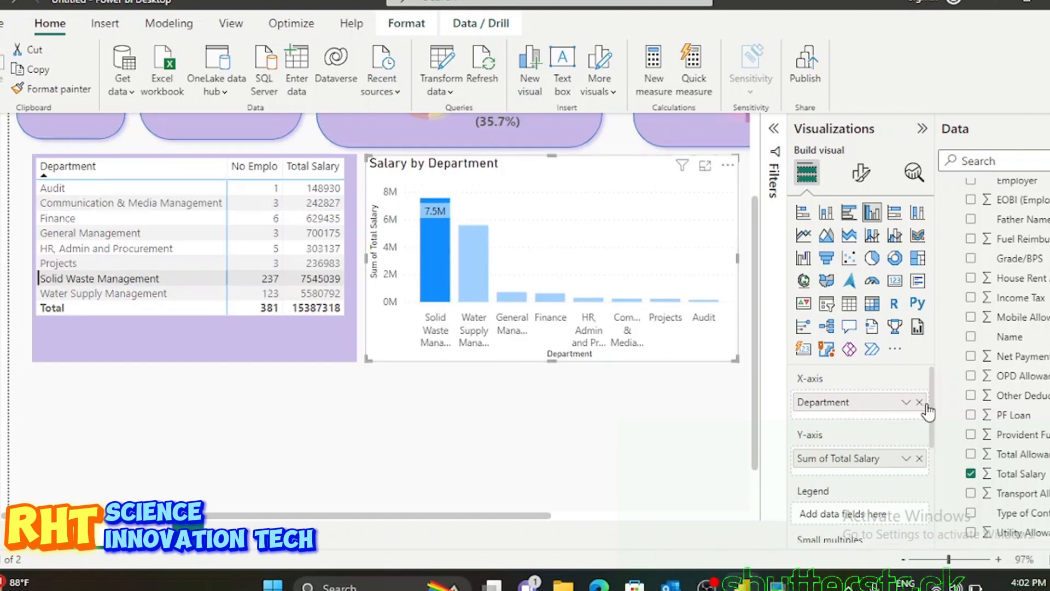
Set the Salary by Department chart's background color to the cards' light purple with 34% transparency.
{"action": "left_click", "coordinate": [860, 173]}
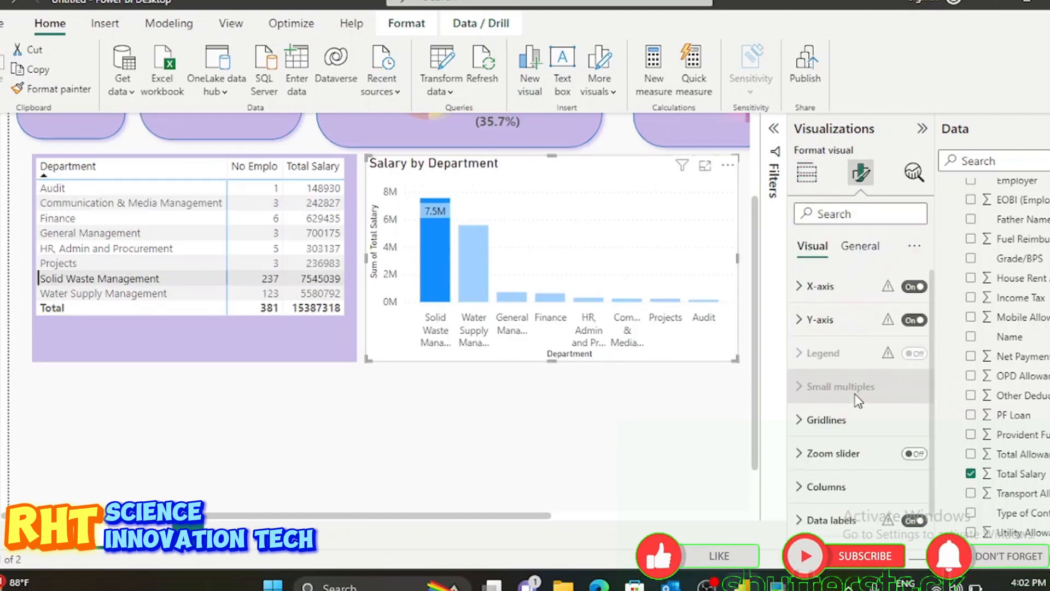
{"action": "scroll", "coordinate": [849, 427], "scroll_direction": "down", "scroll_amount": 1}
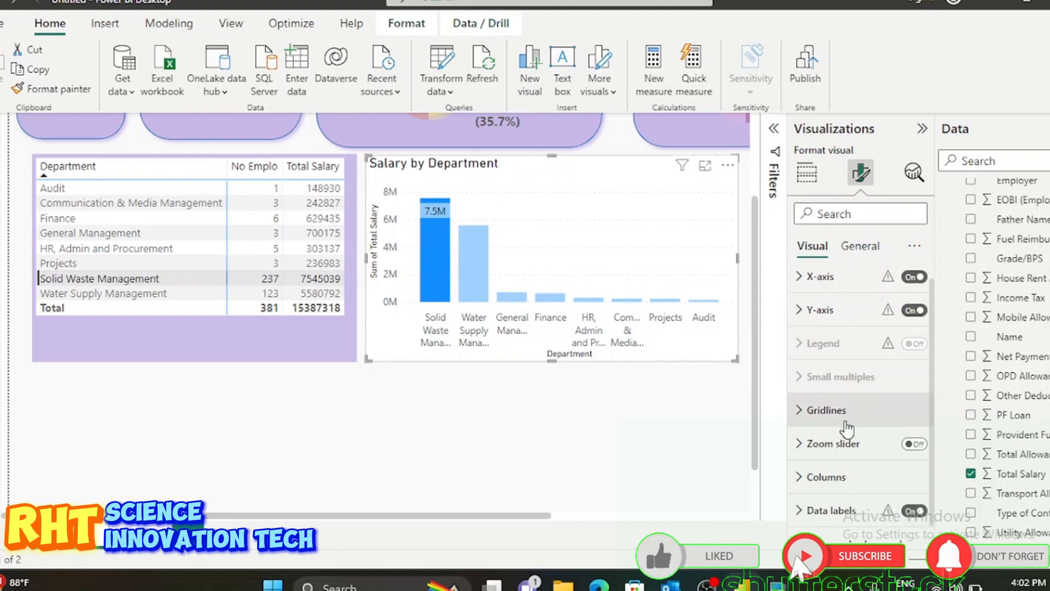
{"action": "left_click", "coordinate": [860, 248]}
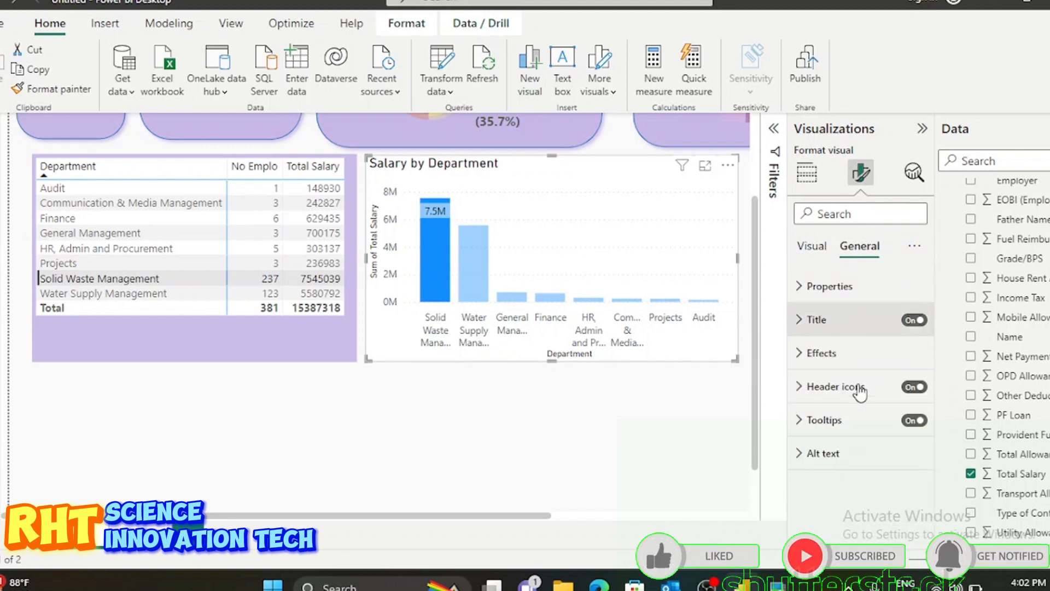
{"action": "left_click", "coordinate": [803, 354]}
{"action": "scroll", "coordinate": [833, 427], "scroll_direction": "down", "scroll_amount": 2}
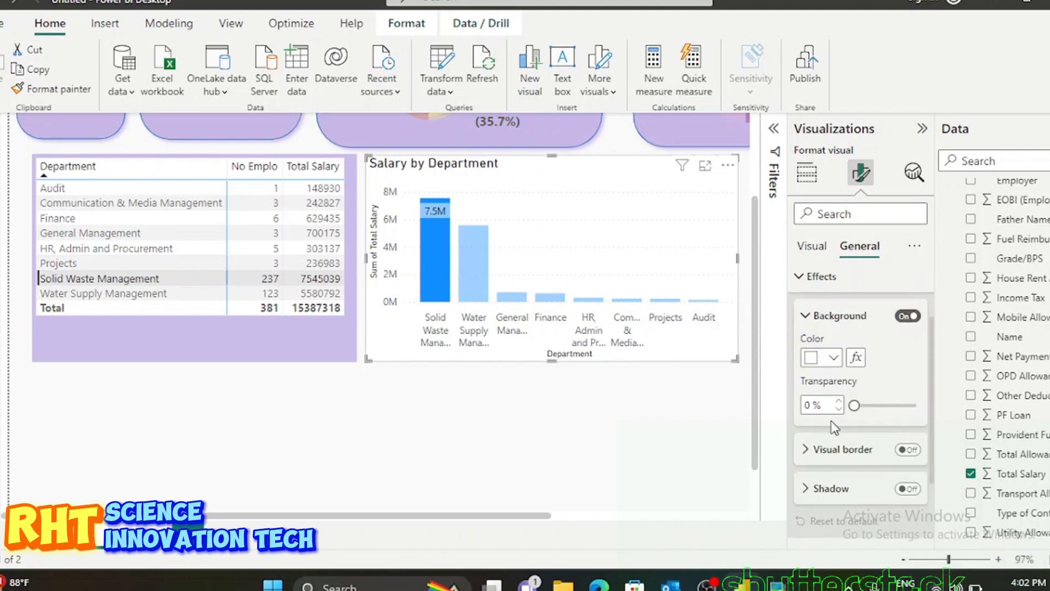
{"action": "left_click", "coordinate": [833, 358]}
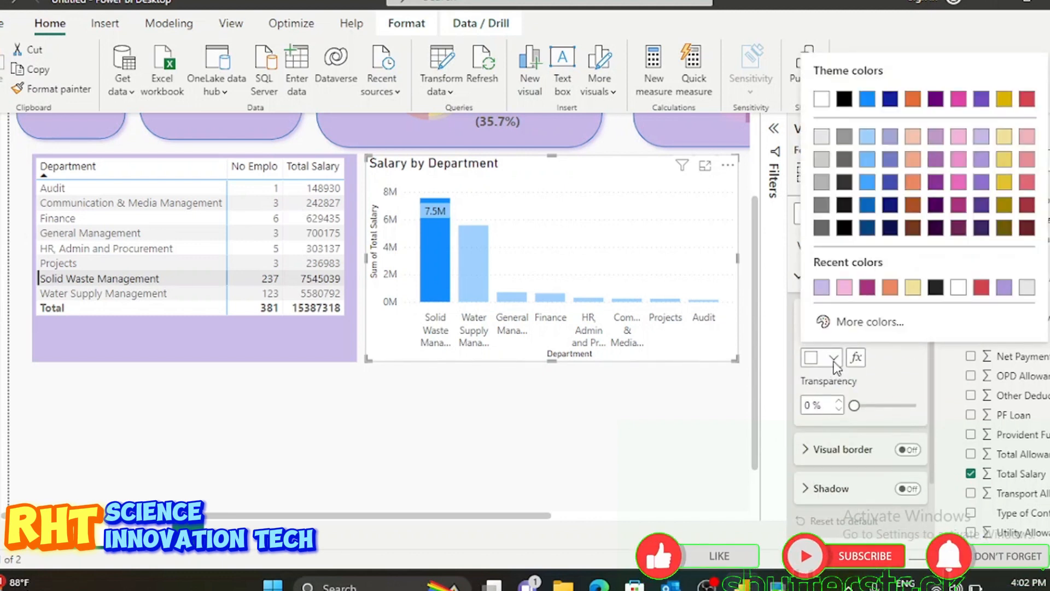
{"action": "left_click", "coordinate": [980, 143]}
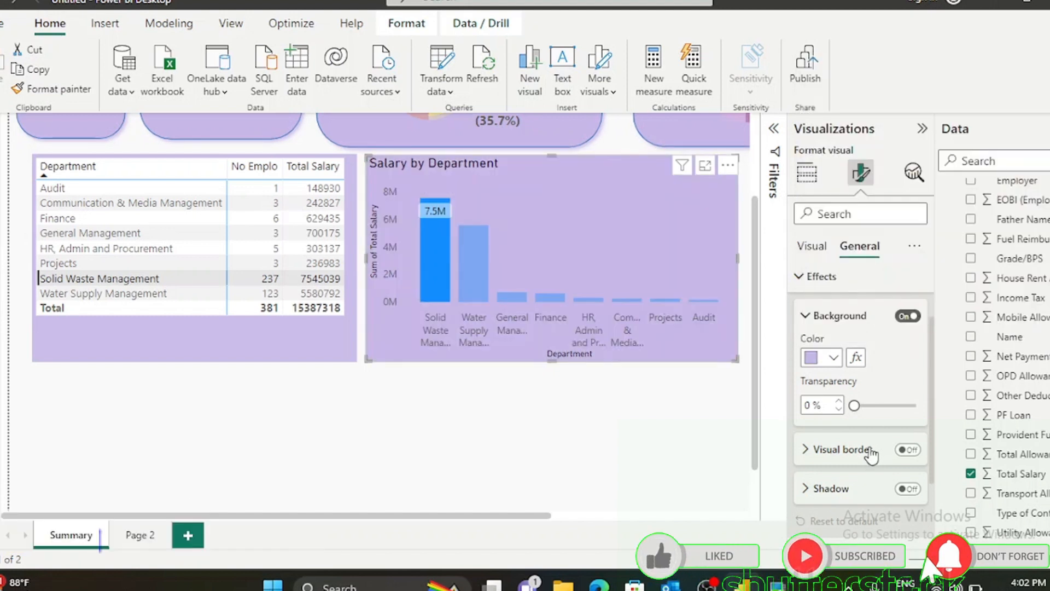
{"action": "left_click", "coordinate": [865, 405]}
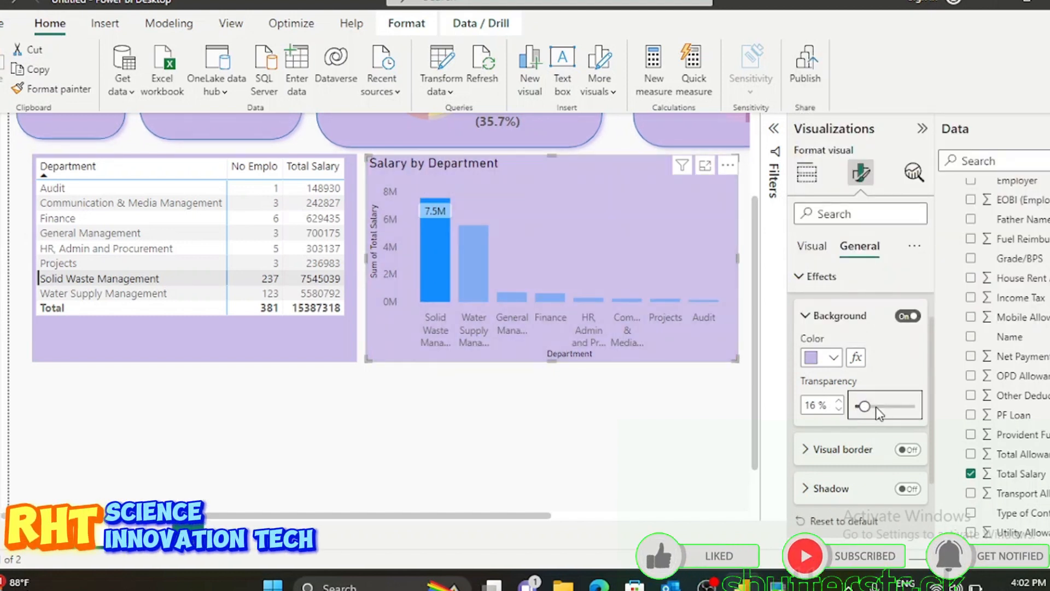
{"action": "left_click", "coordinate": [875, 406]}
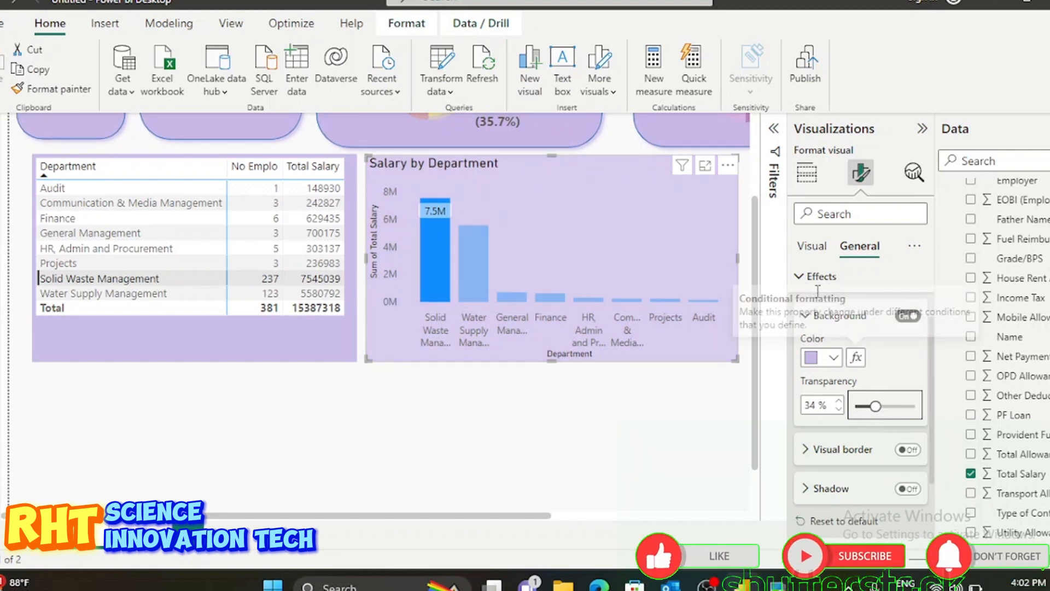
Change the default column color of the Salary by Department chart to the custom bright green #88FF10.
{"action": "left_click", "coordinate": [811, 247]}
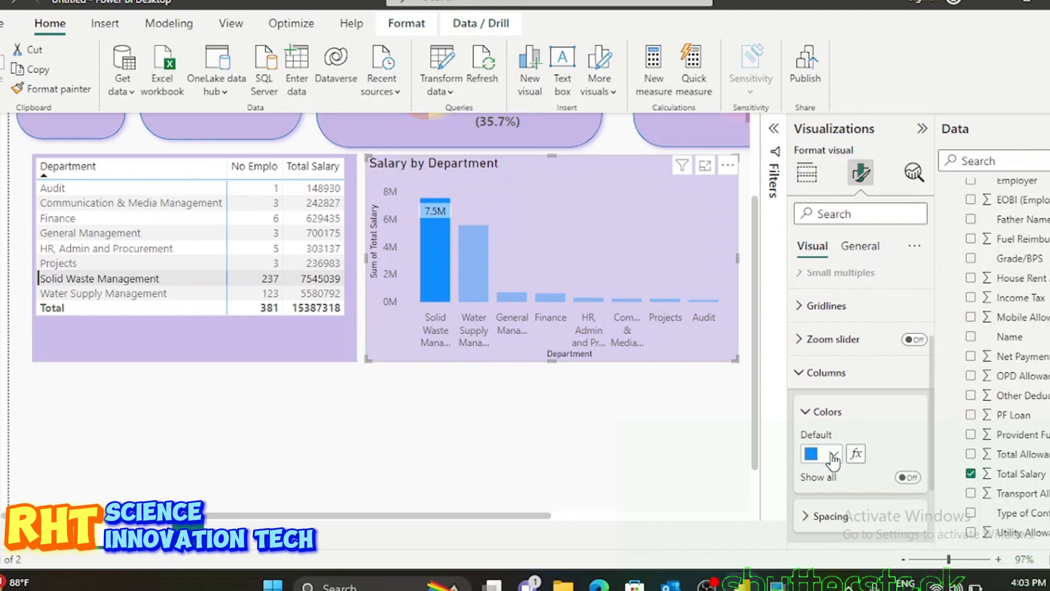
{"action": "left_click", "coordinate": [833, 455]}
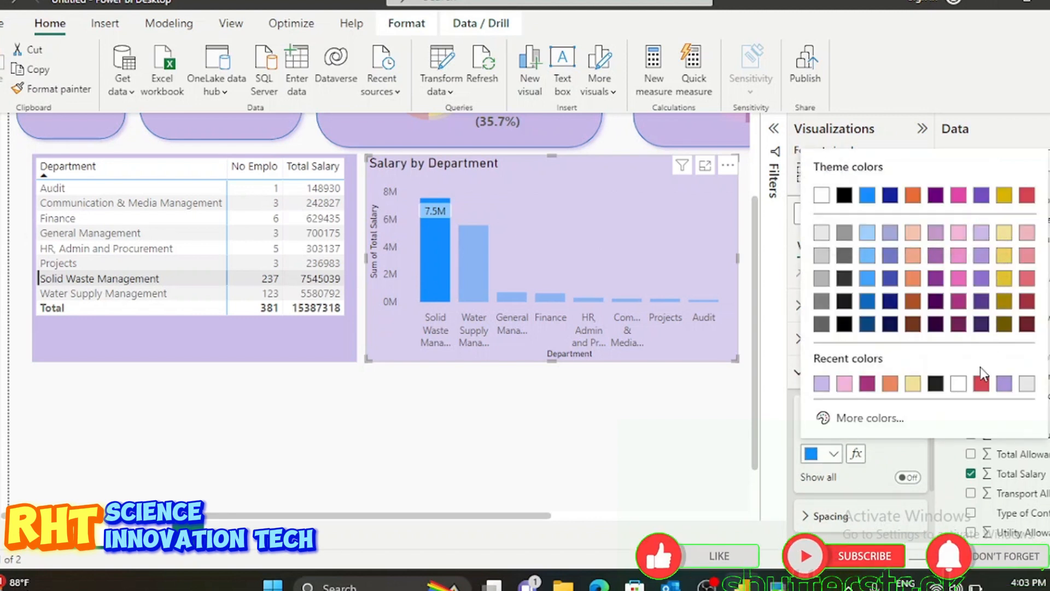
{"action": "left_click", "coordinate": [869, 419]}
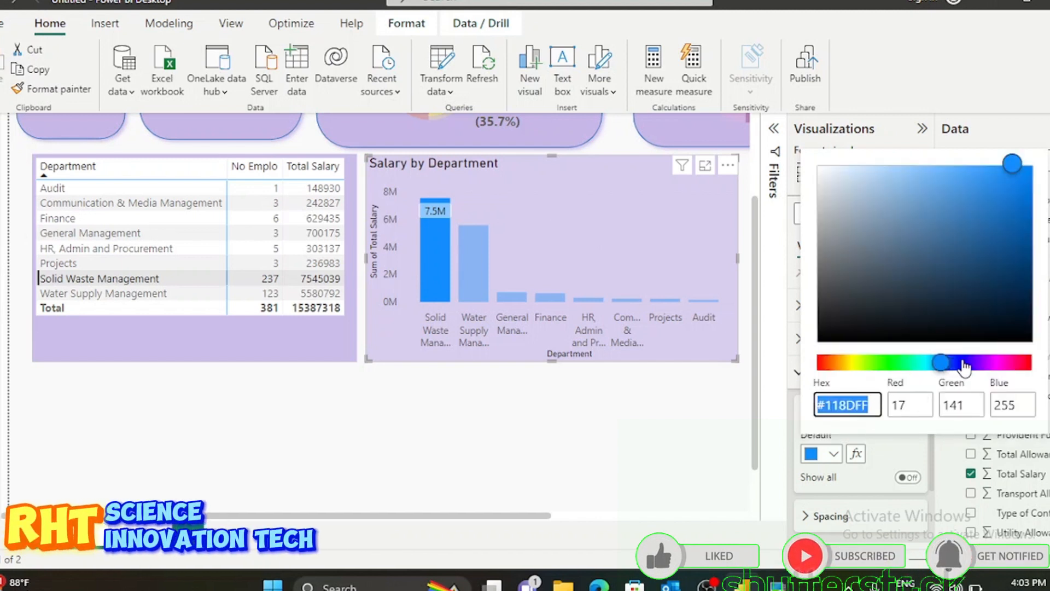
{"action": "left_click_drag", "start_coordinate": [871, 366], "coordinate": [854, 364]}
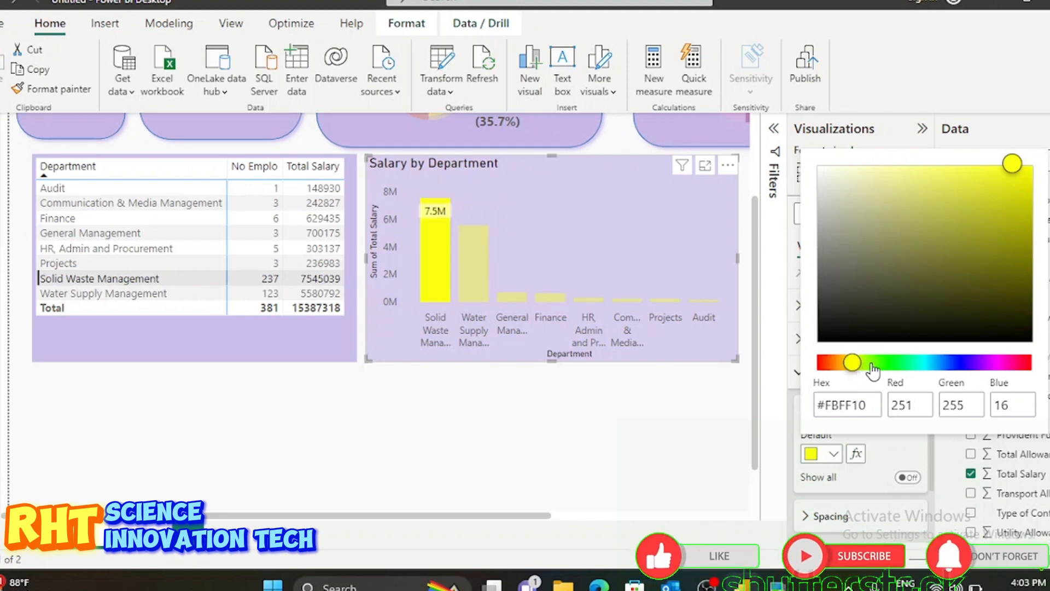
{"action": "left_click_drag", "start_coordinate": [854, 367], "coordinate": [871, 367]}
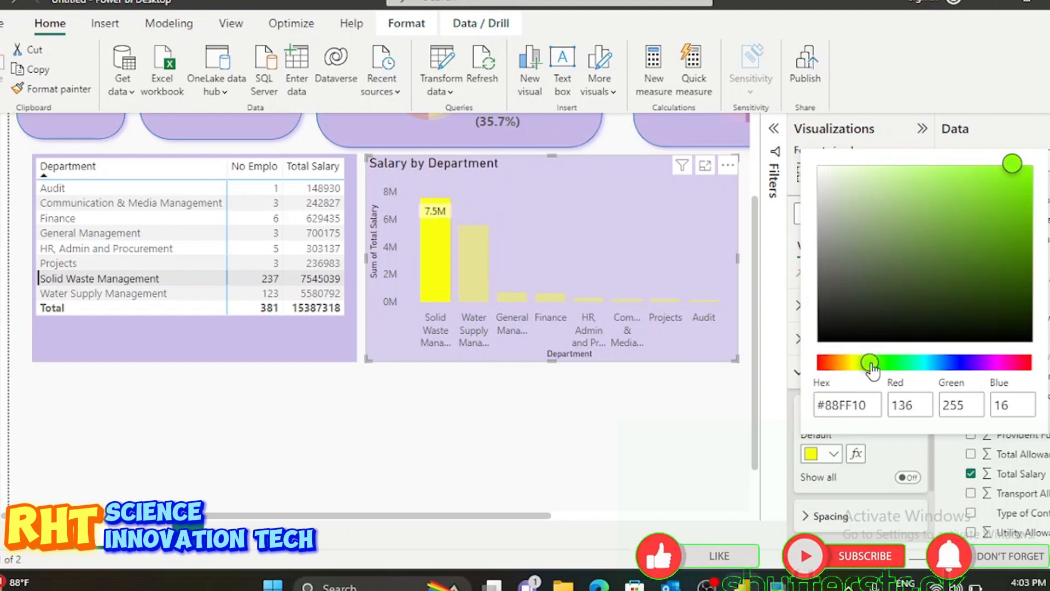
{"action": "left_click", "coordinate": [888, 459]}
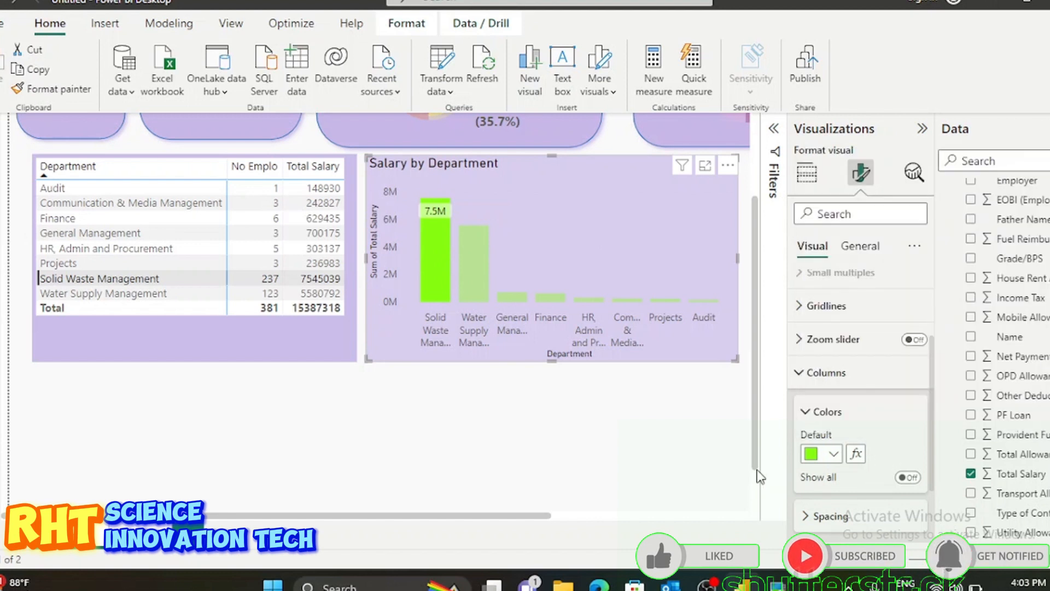
Set the font size of the Salary by Department chart's data label values to 16 and deselect the chart.
{"action": "scroll", "coordinate": [828, 416], "scroll_direction": "down", "scroll_amount": 1}
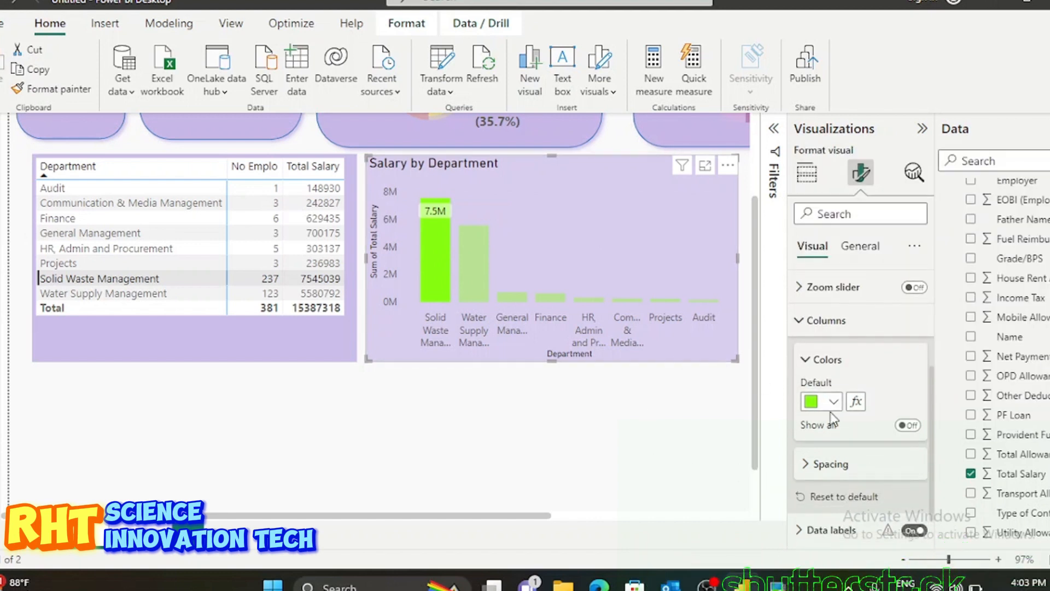
{"action": "scroll", "coordinate": [829, 413], "scroll_direction": "up", "scroll_amount": 4}
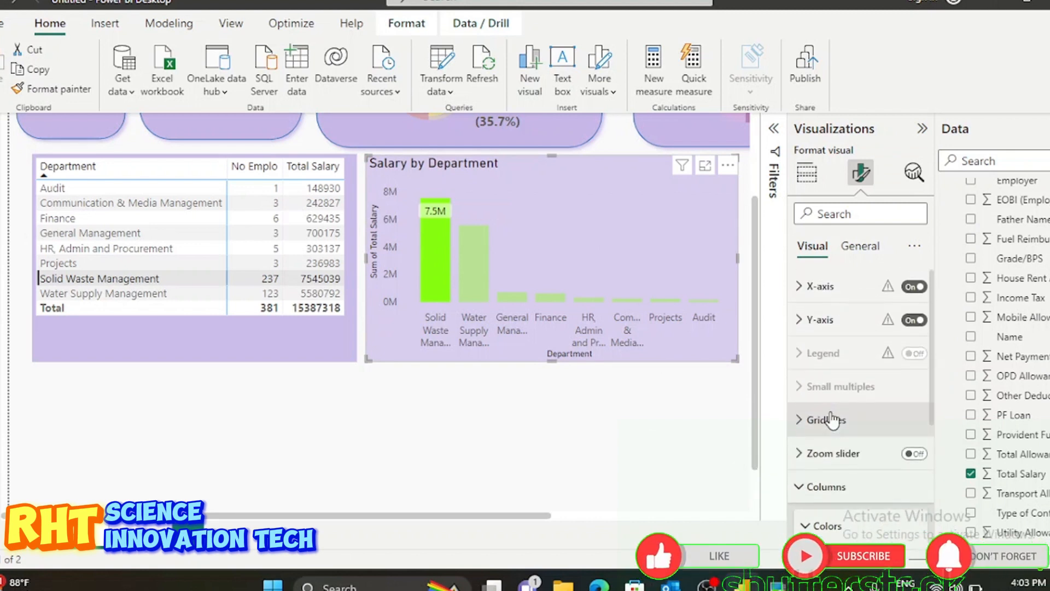
{"action": "scroll", "coordinate": [829, 418], "scroll_direction": "down", "scroll_amount": 4}
{"action": "scroll", "coordinate": [832, 418], "scroll_direction": "up", "scroll_amount": 1}
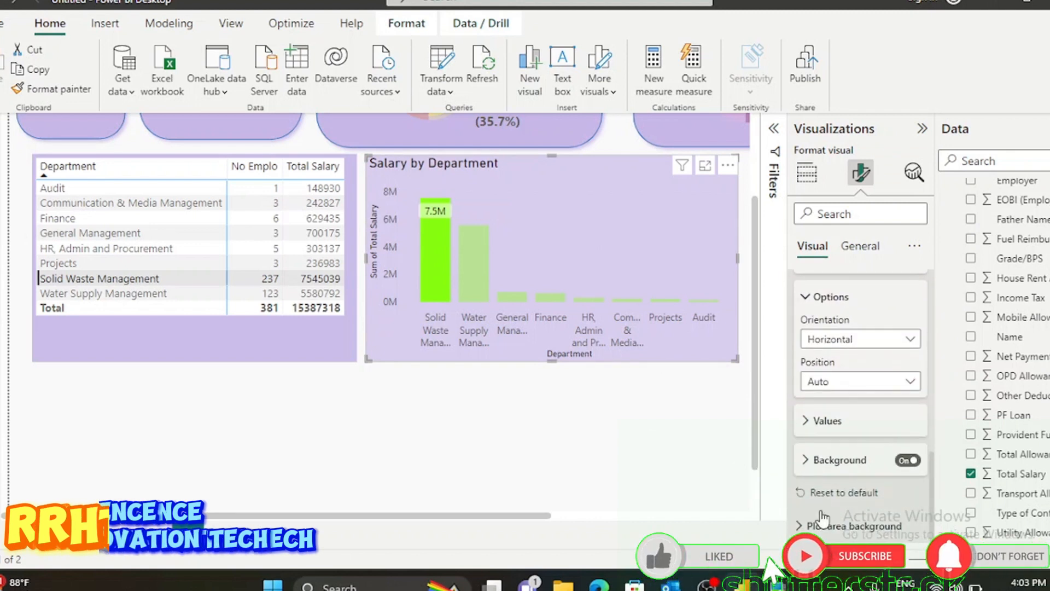
{"action": "left_click", "coordinate": [810, 432]}
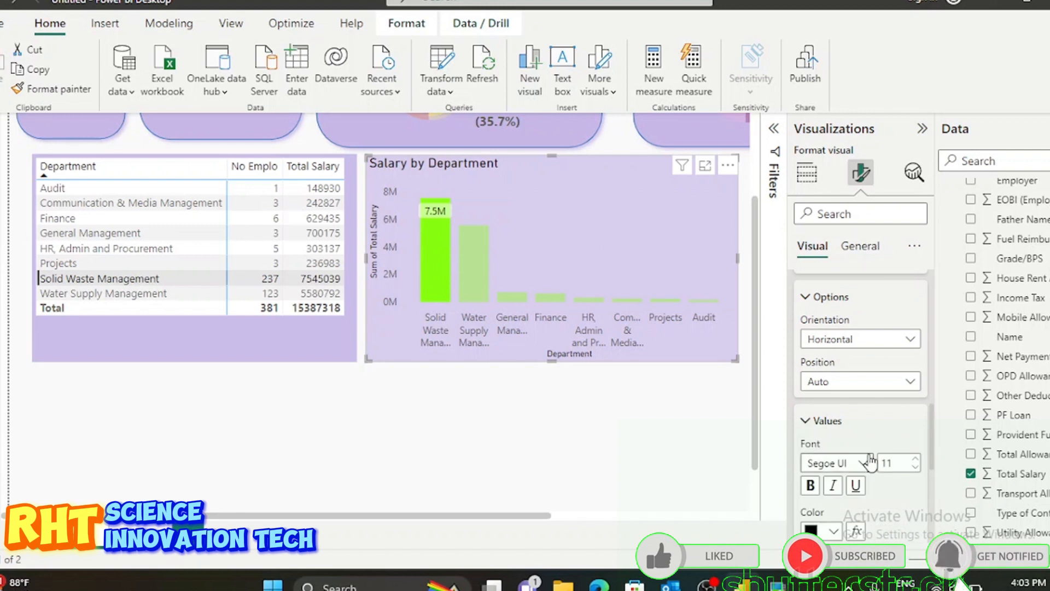
{"action": "scroll", "coordinate": [869, 456], "scroll_direction": "down", "scroll_amount": 1}
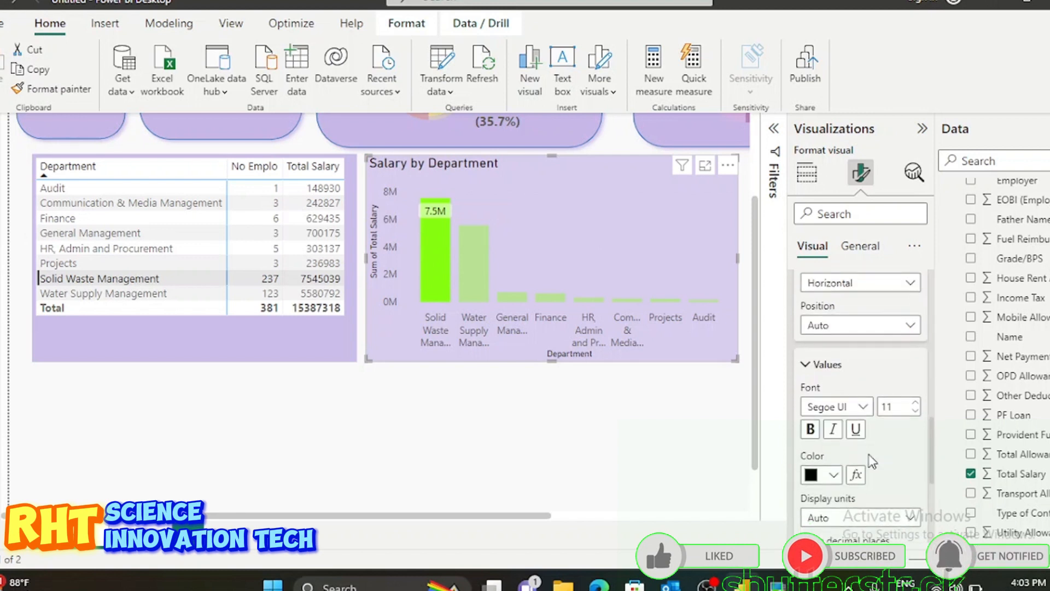
{"action": "left_click", "coordinate": [915, 404]}
{"action": "left_click", "coordinate": [915, 405]}
{"action": "left_click", "coordinate": [915, 404]}
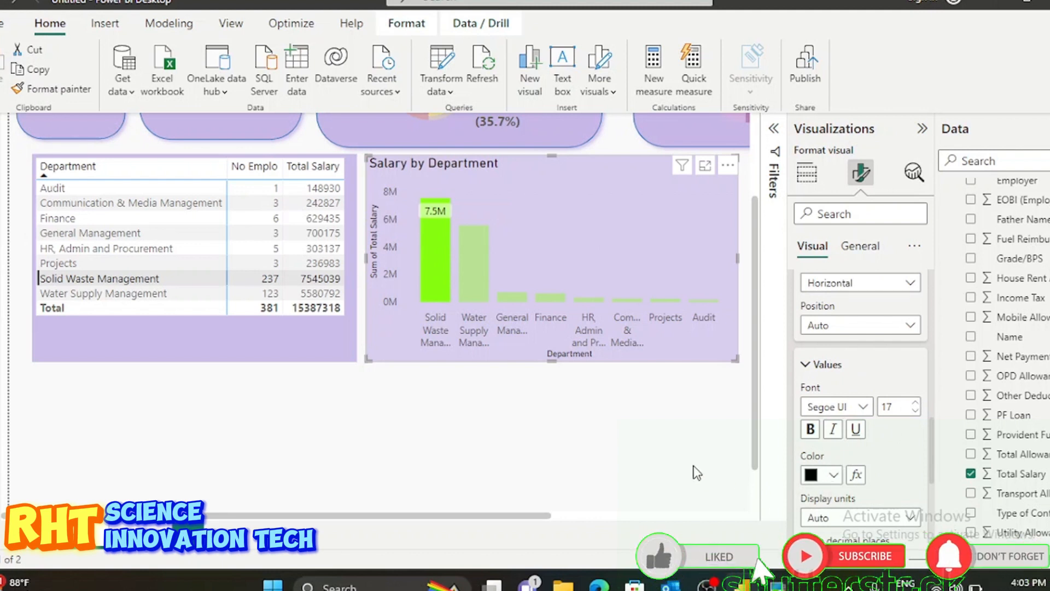
{"action": "left_click", "coordinate": [914, 412]}
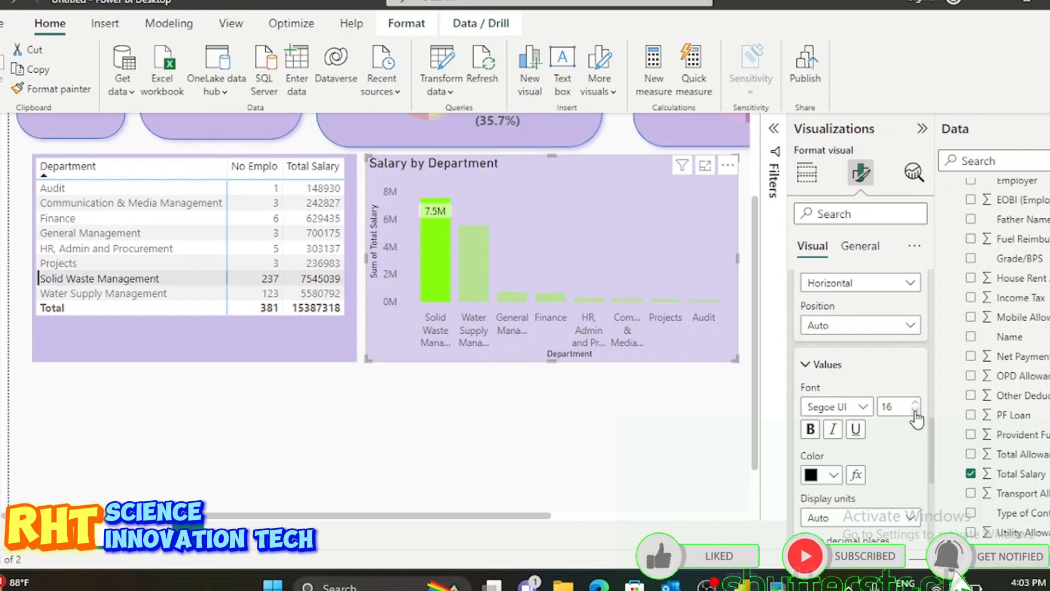
{"action": "left_click", "coordinate": [565, 446]}
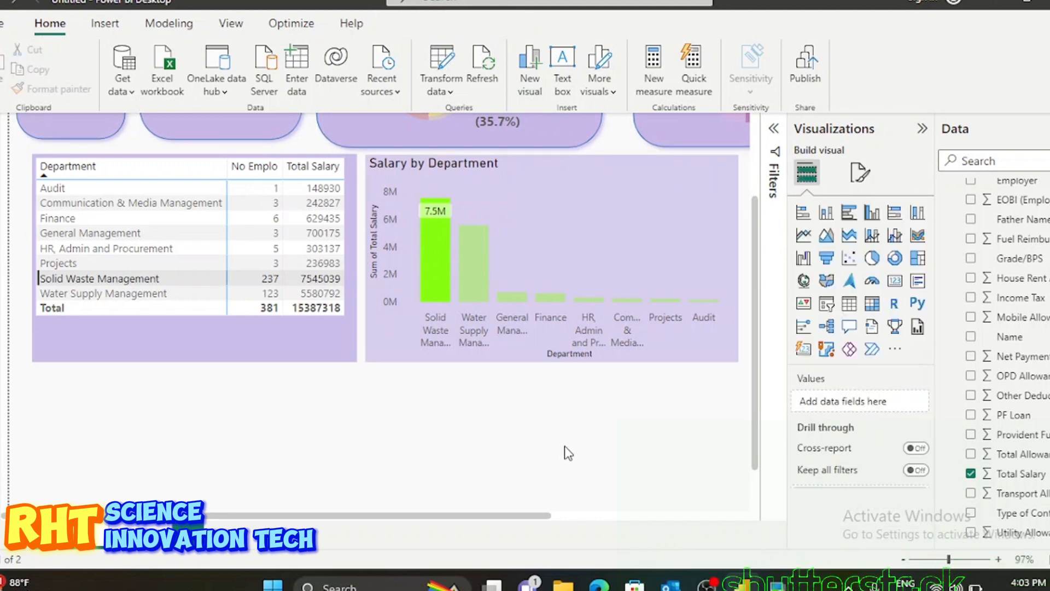
{"action": "mouse_move", "coordinate": [480, 284]}
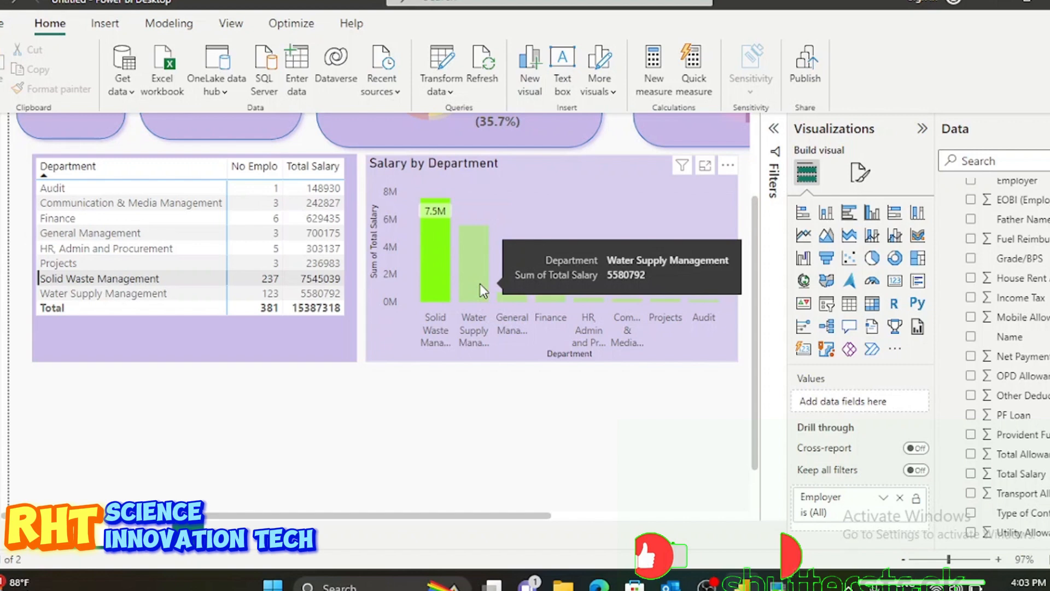
Clear the Solid Waste Management highlight in the Salary by Department chart and look over the cards above it.
{"action": "left_click", "coordinate": [520, 217]}
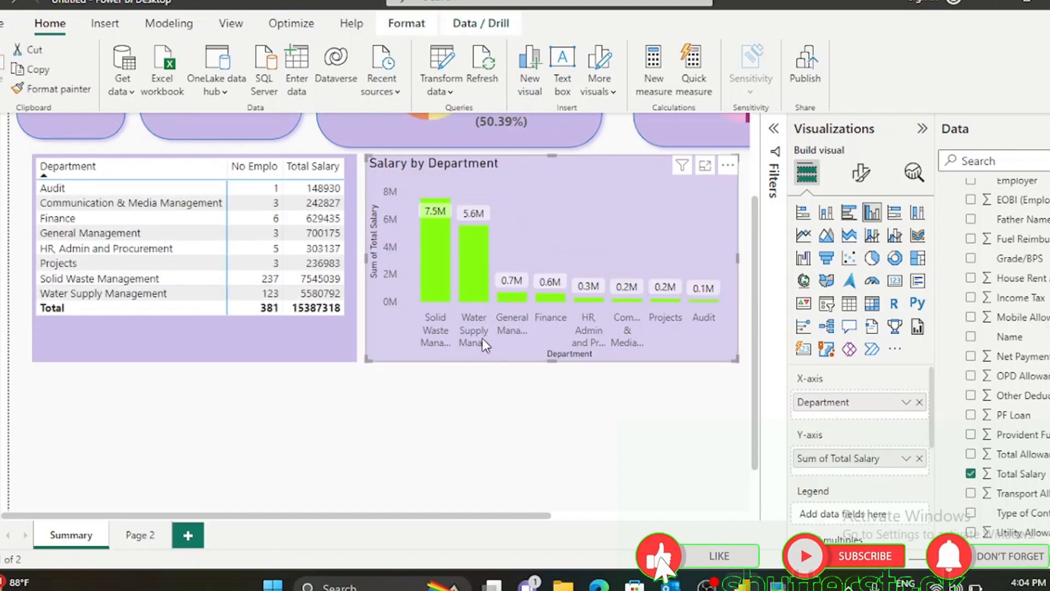
{"action": "scroll", "coordinate": [445, 415], "scroll_direction": "up", "scroll_amount": 3}
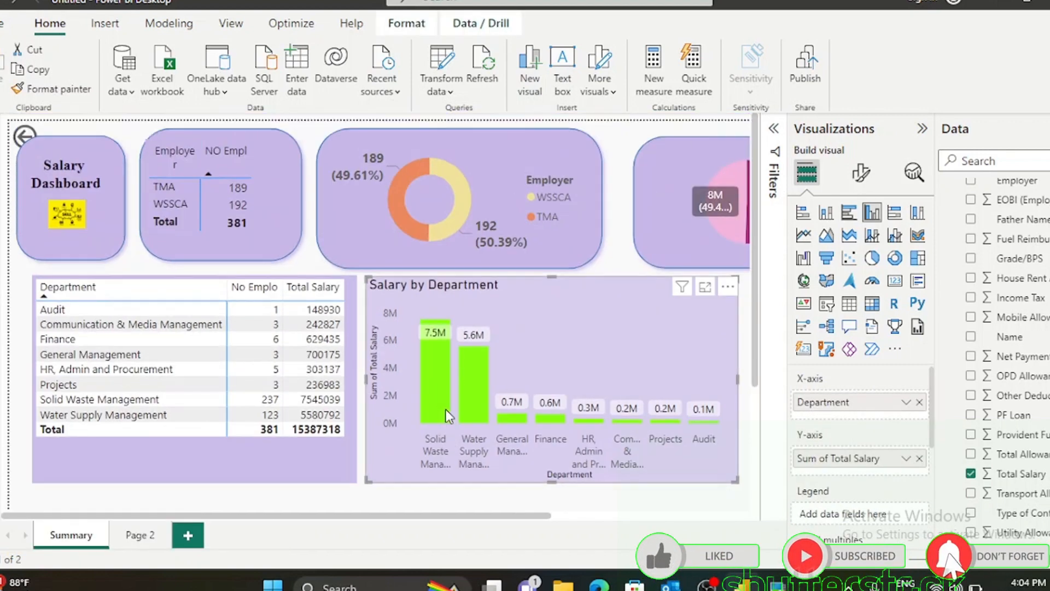
{"action": "scroll", "coordinate": [445, 409], "scroll_direction": "down", "scroll_amount": 1}
{"action": "scroll", "coordinate": [445, 409], "scroll_direction": "up", "scroll_amount": 1}
{"action": "scroll", "coordinate": [446, 409], "scroll_direction": "right", "scroll_amount": 3}
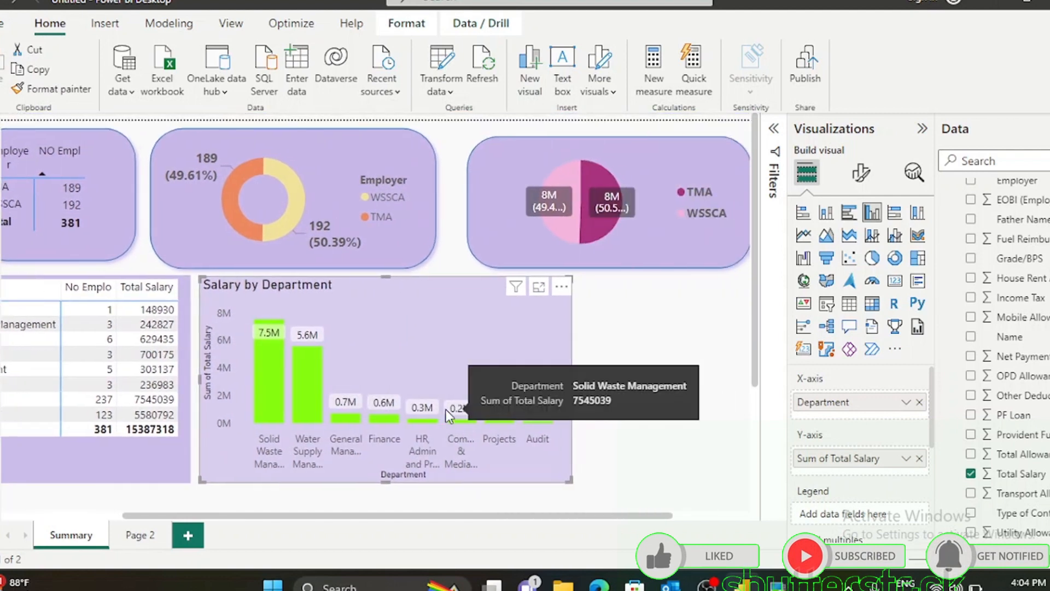
Collapse the Visualizations area to widen the report canvas and review the overall dashboard layout.
{"action": "left_click", "coordinate": [922, 129]}
{"action": "scroll", "coordinate": [793, 340], "scroll_direction": "down", "scroll_amount": 3}
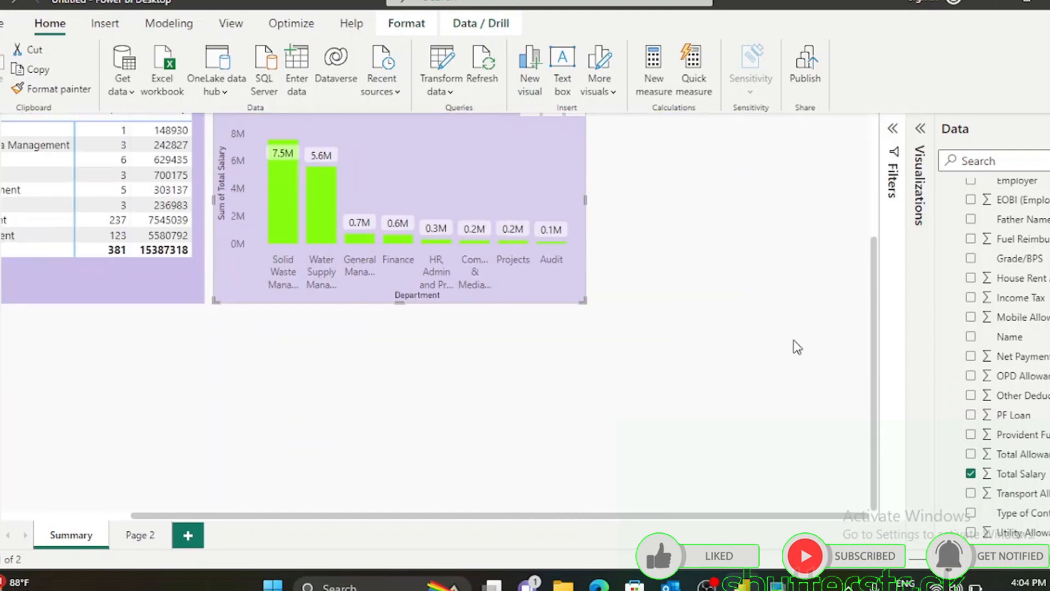
{"action": "scroll", "coordinate": [794, 340], "scroll_direction": "up", "scroll_amount": 3}
{"action": "scroll", "coordinate": [793, 339], "scroll_direction": "left", "scroll_amount": 2}
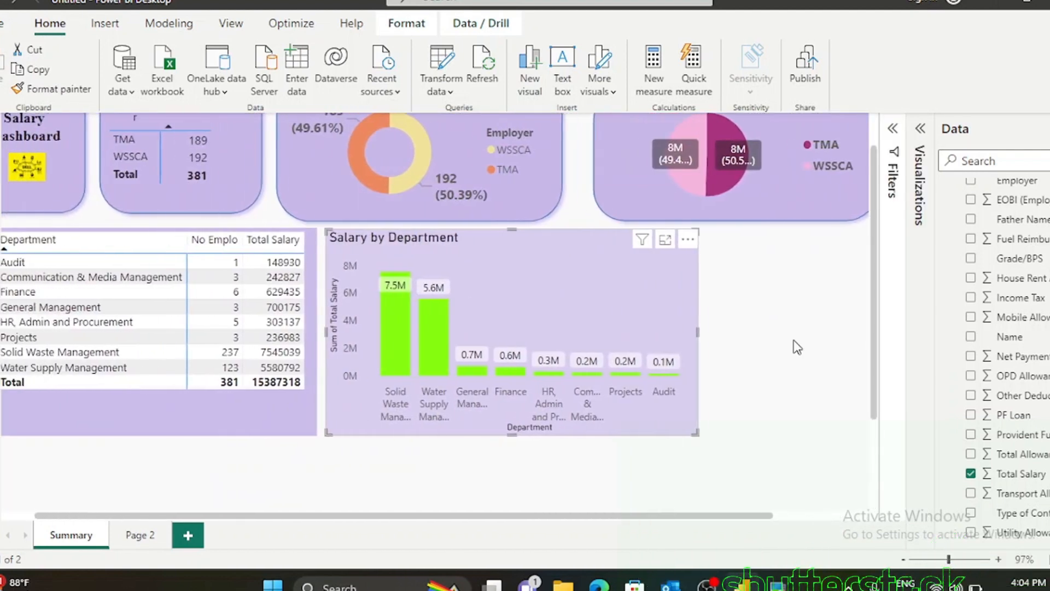
{"action": "scroll", "coordinate": [798, 347], "scroll_direction": "left", "scroll_amount": 2}
{"action": "scroll", "coordinate": [798, 347], "scroll_direction": "up", "scroll_amount": 1}
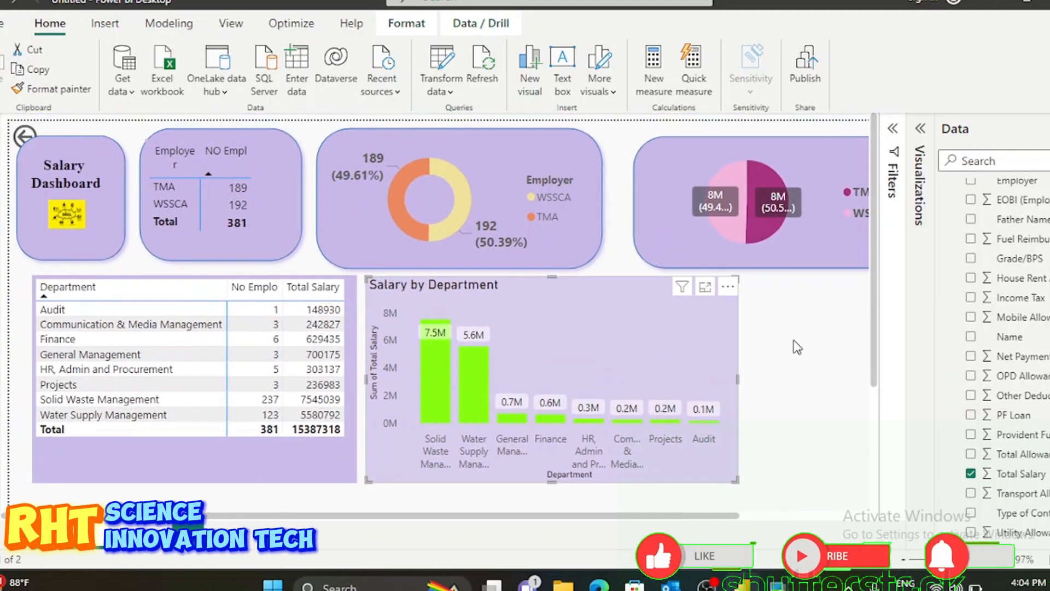
{"action": "scroll", "coordinate": [796, 347], "scroll_direction": "right", "scroll_amount": 2}
{"action": "scroll", "coordinate": [796, 346], "scroll_direction": "left", "scroll_amount": 2}
{"action": "scroll", "coordinate": [797, 347], "scroll_direction": "down", "scroll_amount": 1}
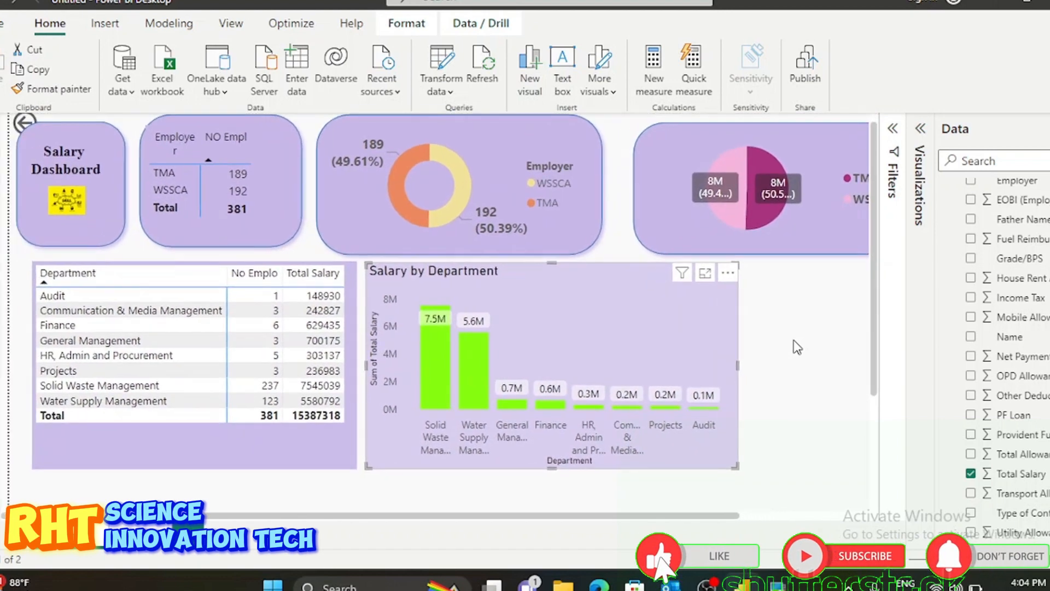
{"action": "scroll", "coordinate": [798, 348], "scroll_direction": "up", "scroll_amount": 1}
{"action": "scroll", "coordinate": [797, 347], "scroll_direction": "down", "scroll_amount": 1}
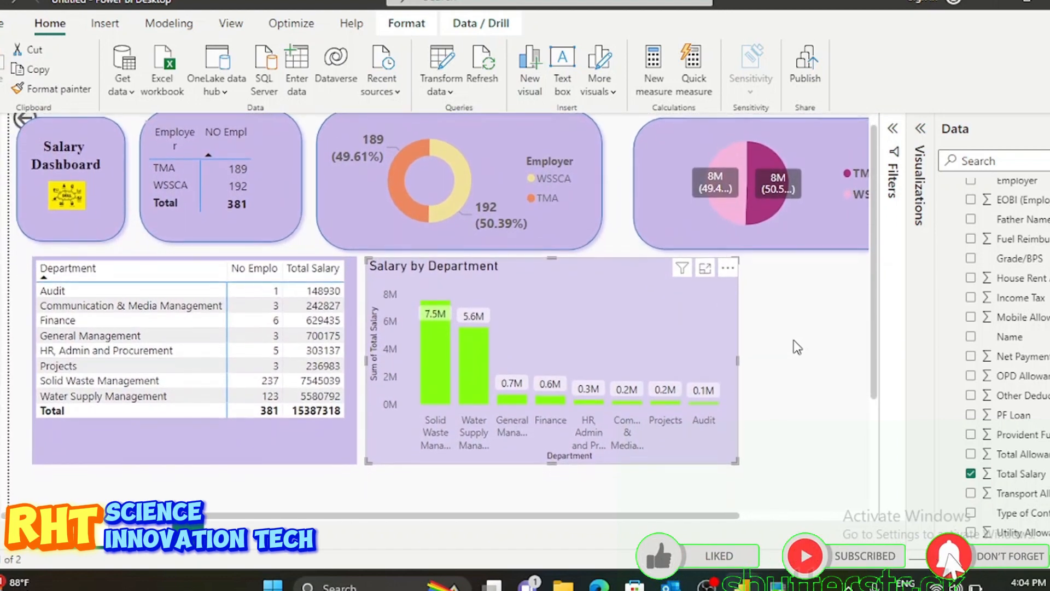
{"action": "scroll", "coordinate": [798, 347], "scroll_direction": "up", "scroll_amount": 1}
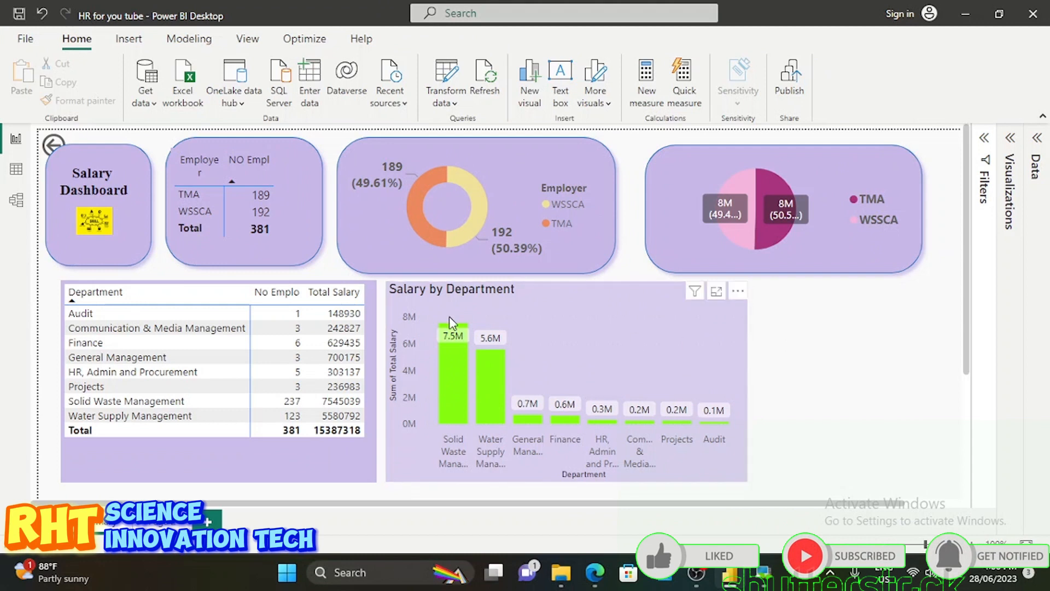
Cross-filter the dashboard by TMA and by WSSCA from the employer matrix and examine the donut, pie and department columns.
{"action": "left_click", "coordinate": [195, 195]}
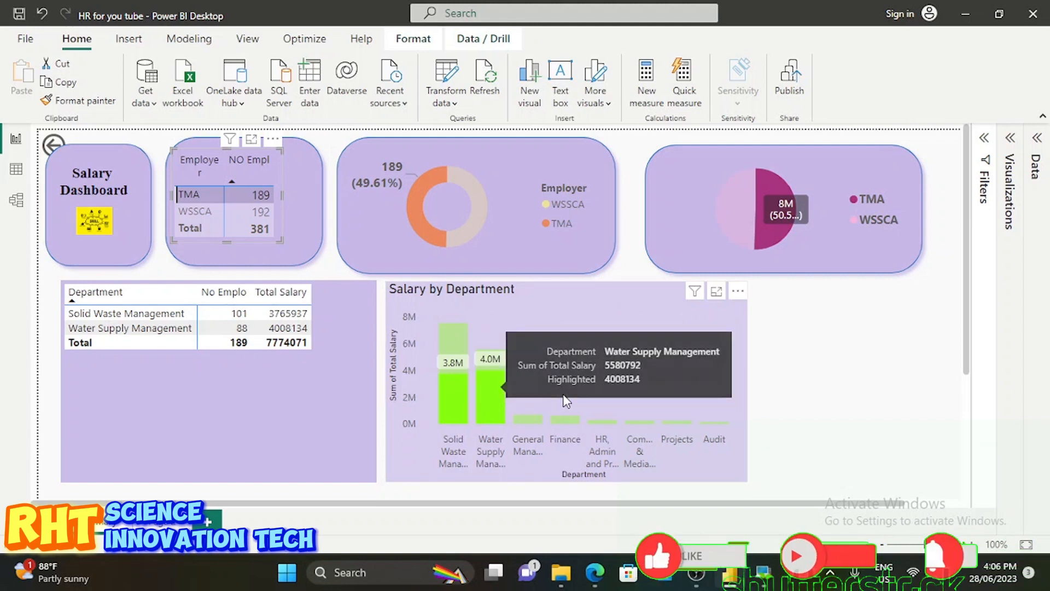
{"action": "mouse_move", "coordinate": [487, 369]}
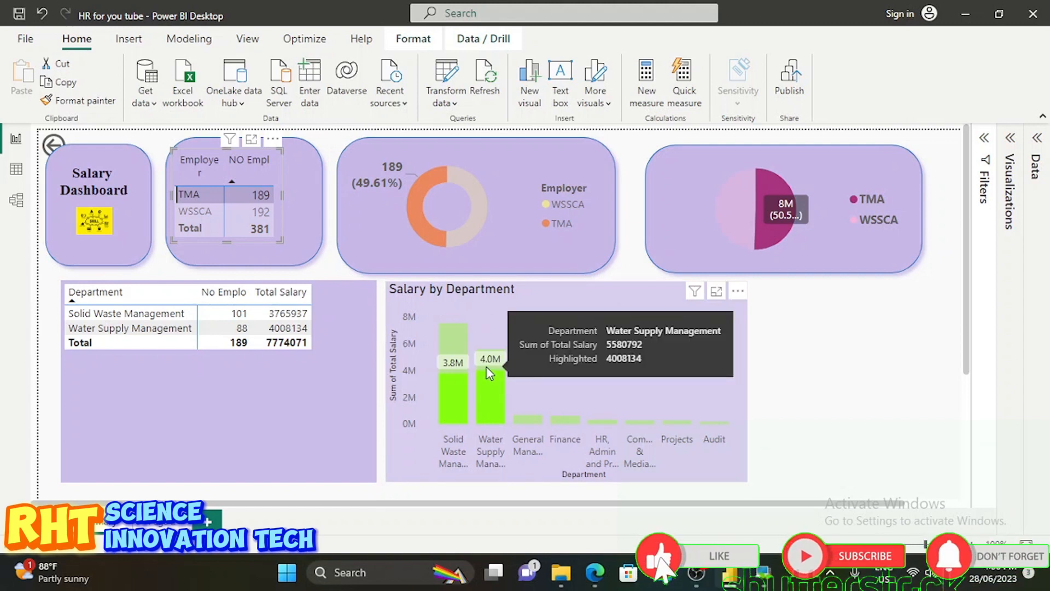
{"action": "left_click", "coordinate": [208, 207]}
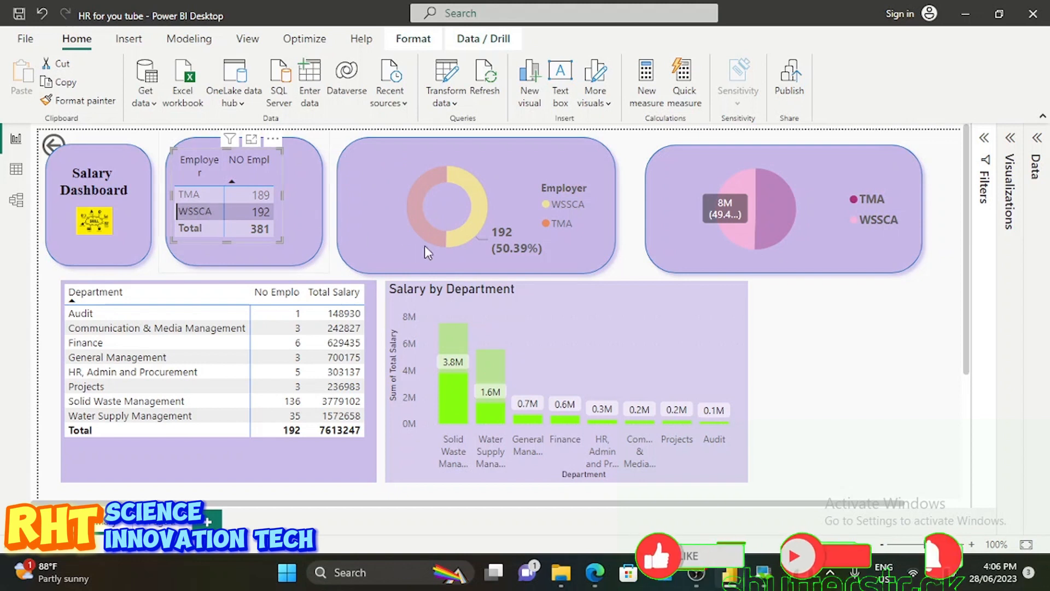
{"action": "mouse_move", "coordinate": [495, 230]}
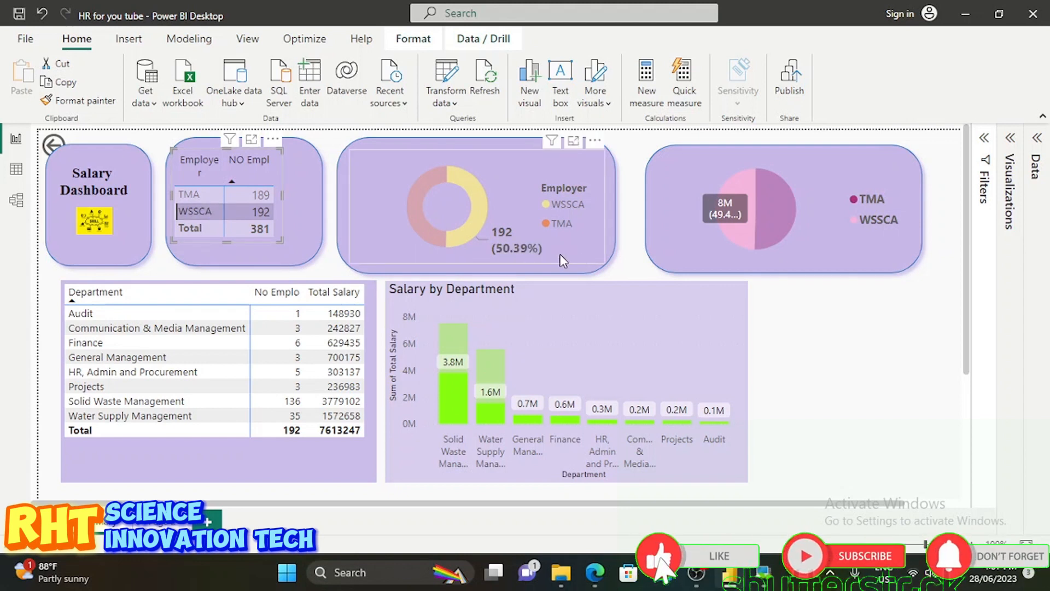
{"action": "mouse_move", "coordinate": [524, 260]}
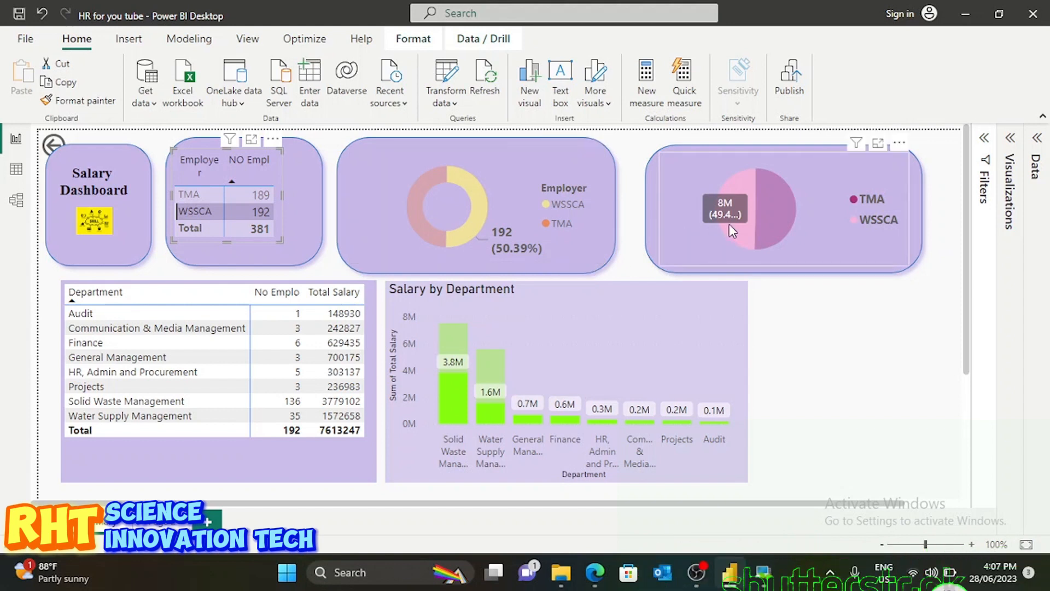
{"action": "mouse_move", "coordinate": [728, 226]}
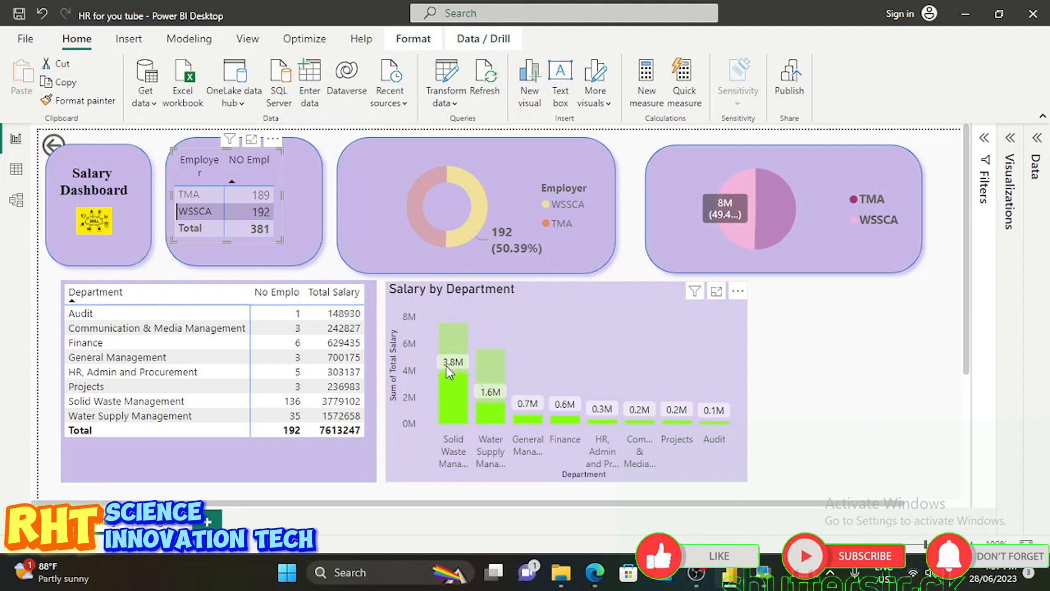
{"action": "mouse_move", "coordinate": [448, 386]}
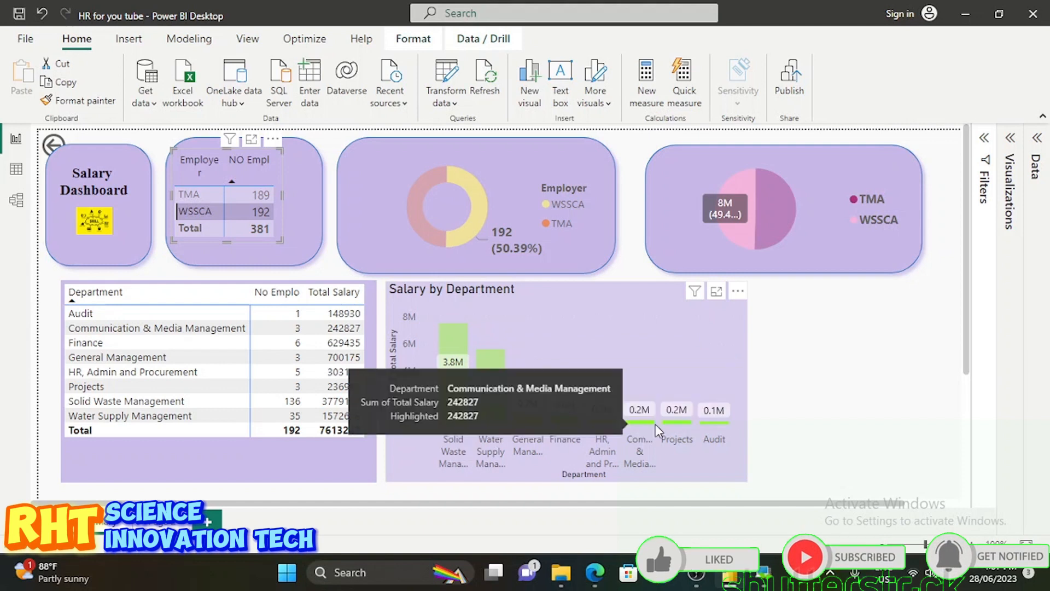
Clear the WSSCA selection in the employer matrix to restore the unfiltered dashboard.
{"action": "left_click", "coordinate": [580, 336]}
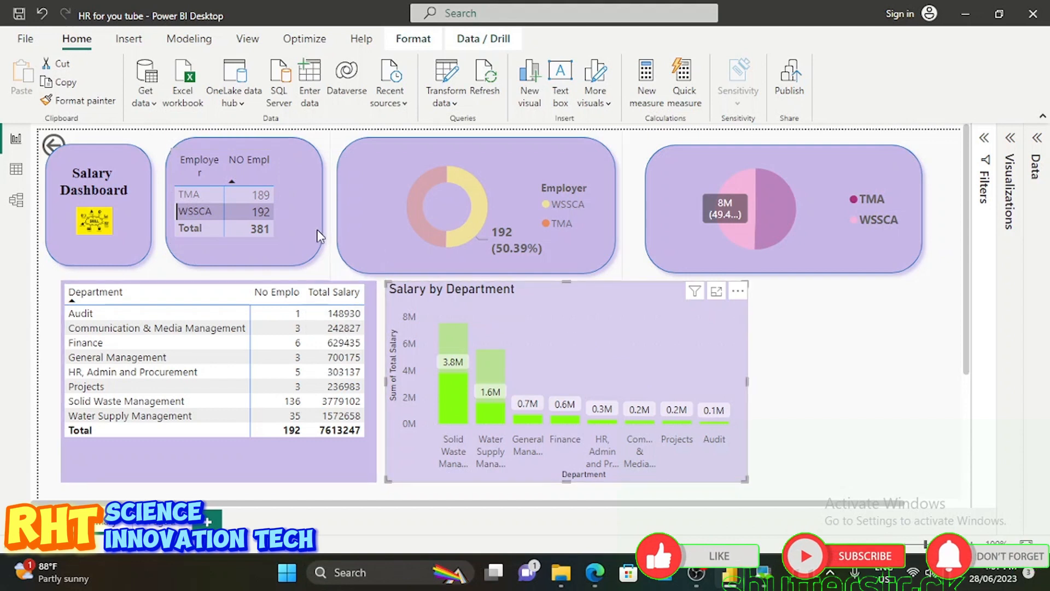
{"action": "left_click", "coordinate": [297, 210]}
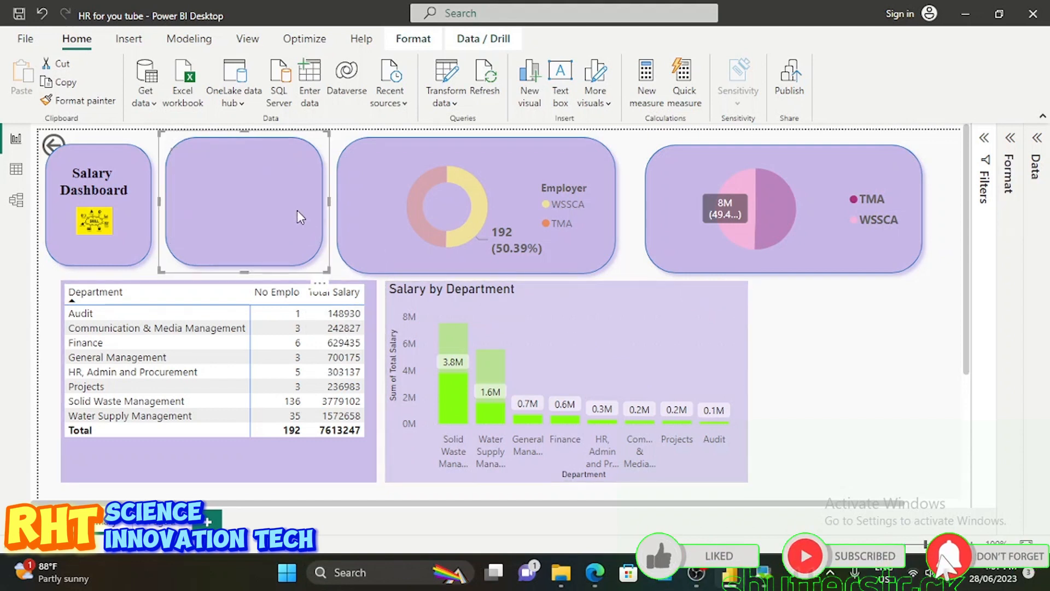
{"action": "left_click", "coordinate": [381, 217]}
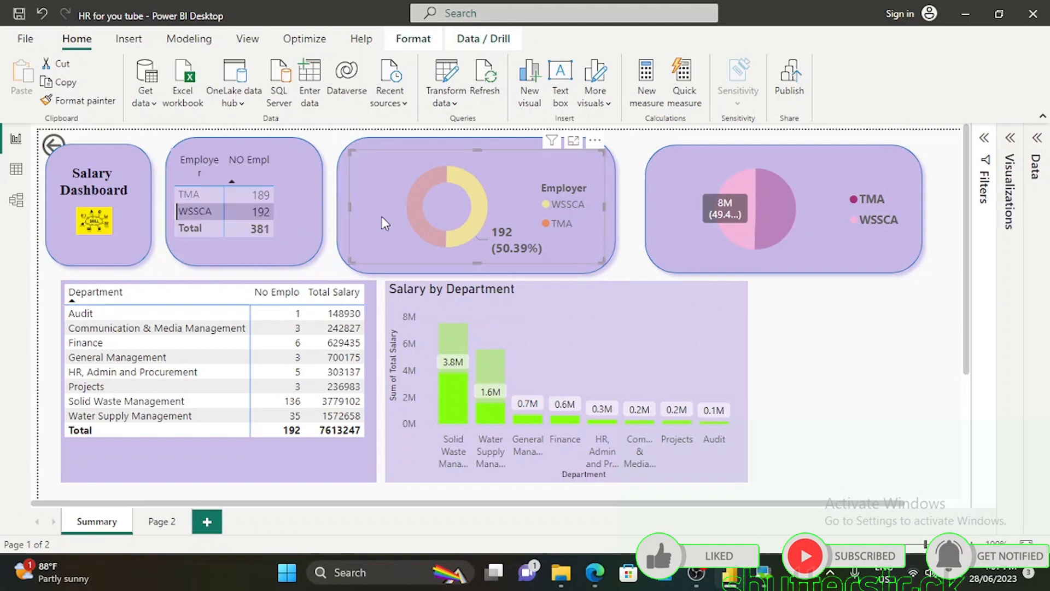
{"action": "left_click", "coordinate": [221, 211]}
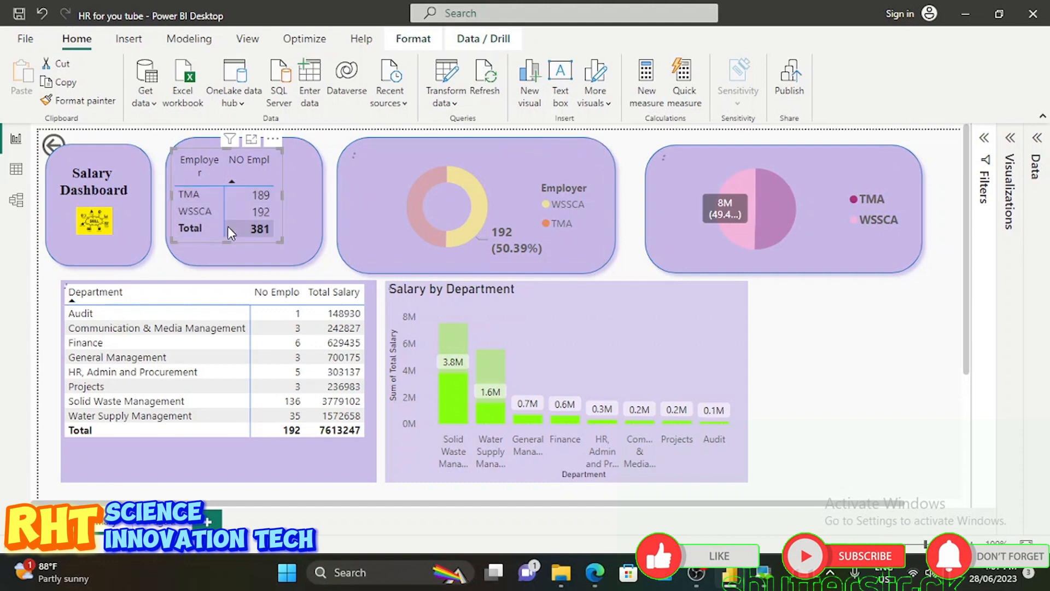
Test cross-filtering the dashboard with the TMA and WSSCA segments of the employer donut chart and the salary pie chart.
{"action": "left_click", "coordinate": [422, 215]}
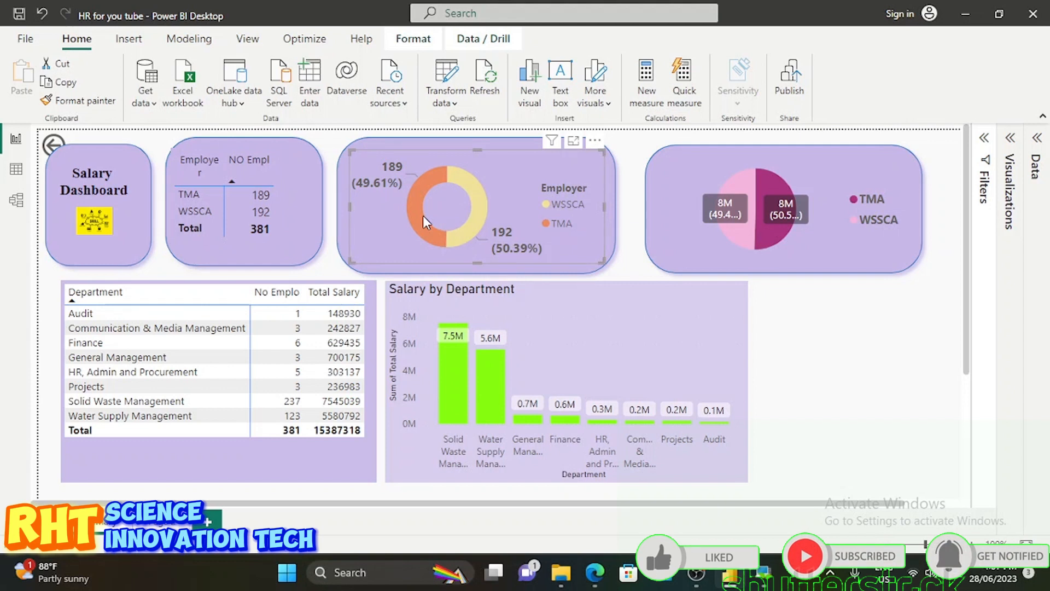
{"action": "mouse_move", "coordinate": [419, 210]}
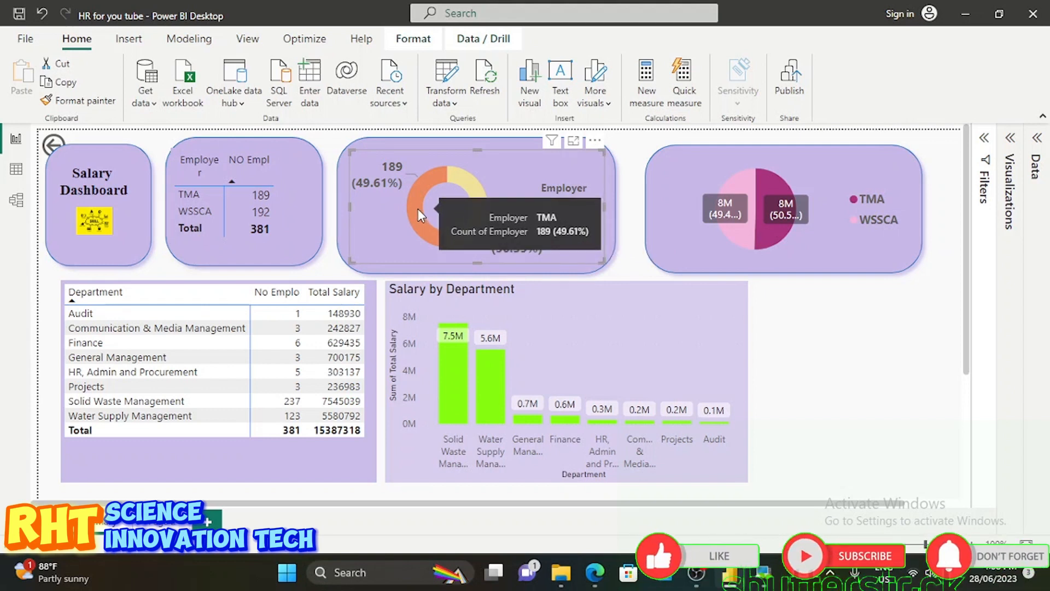
{"action": "left_click", "coordinate": [417, 208]}
{"action": "left_click", "coordinate": [464, 185]}
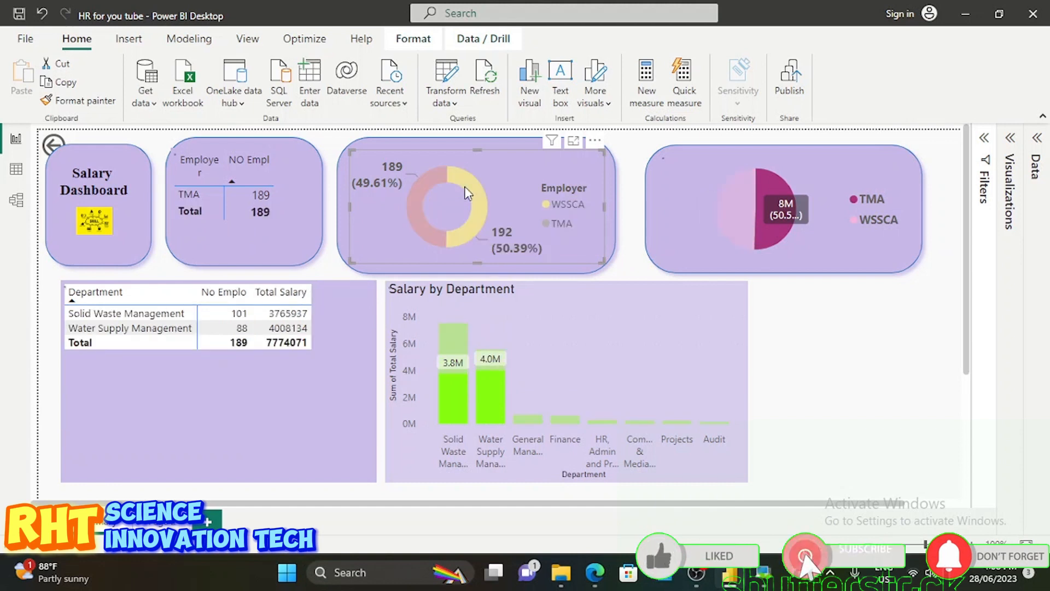
{"action": "left_click", "coordinate": [423, 185]}
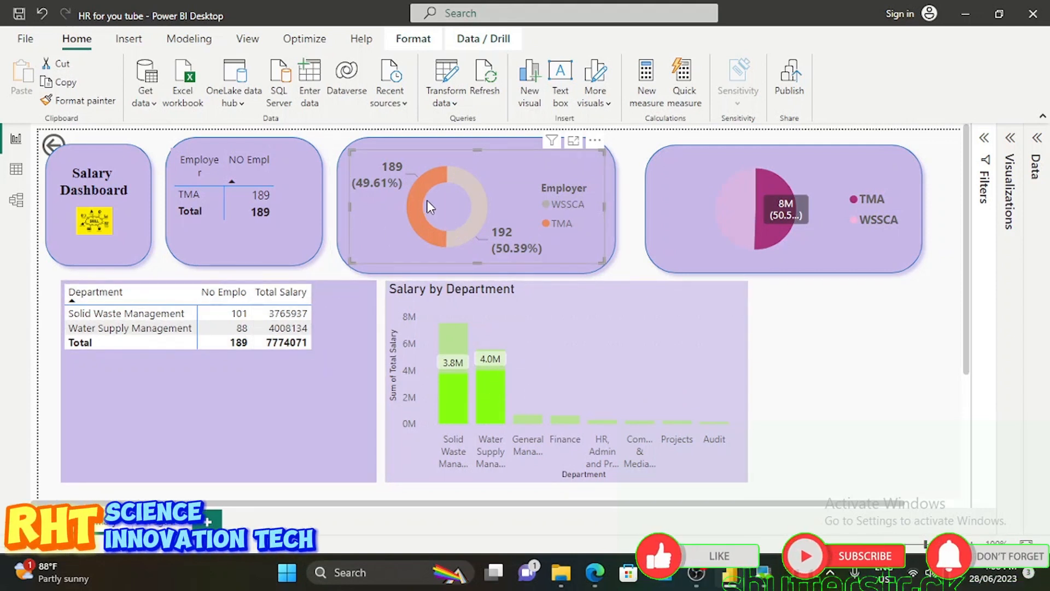
{"action": "left_click", "coordinate": [482, 215]}
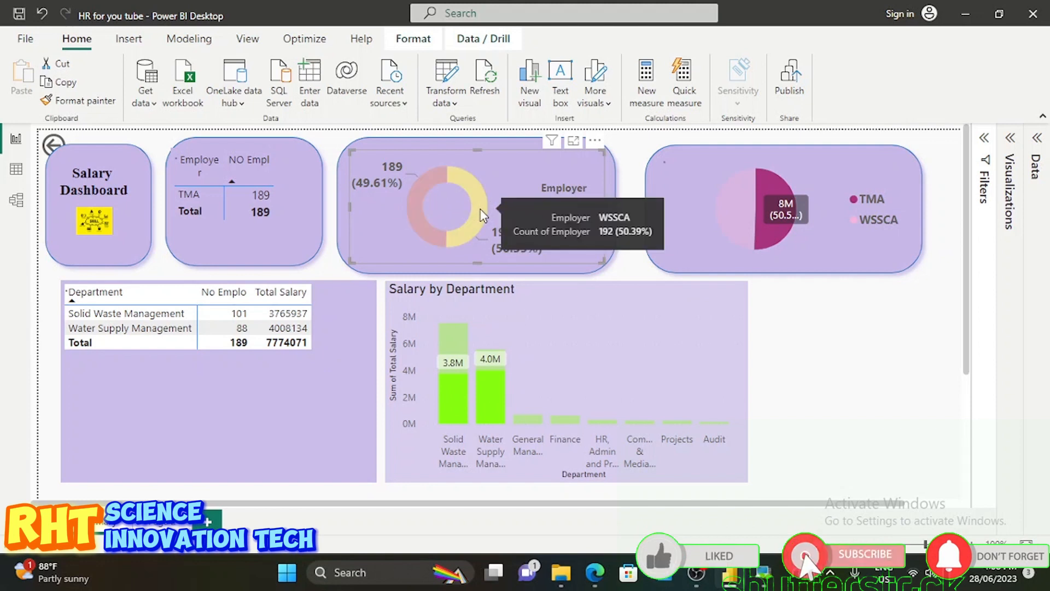
{"action": "left_click", "coordinate": [776, 220]}
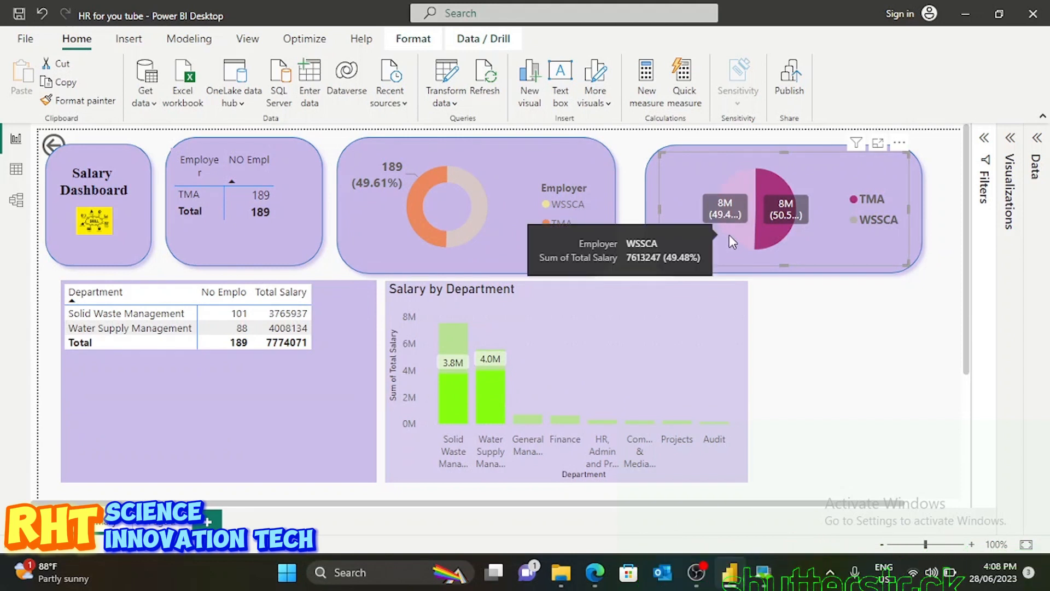
{"action": "left_click", "coordinate": [730, 235]}
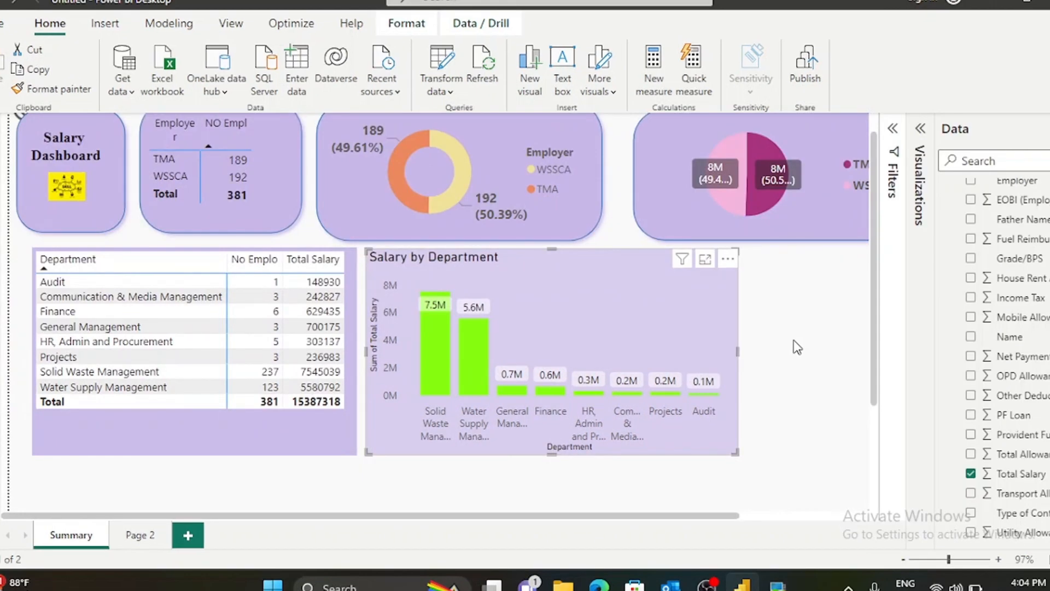
{"action": "scroll", "coordinate": [797, 348], "scroll_direction": "up", "scroll_amount": 1}
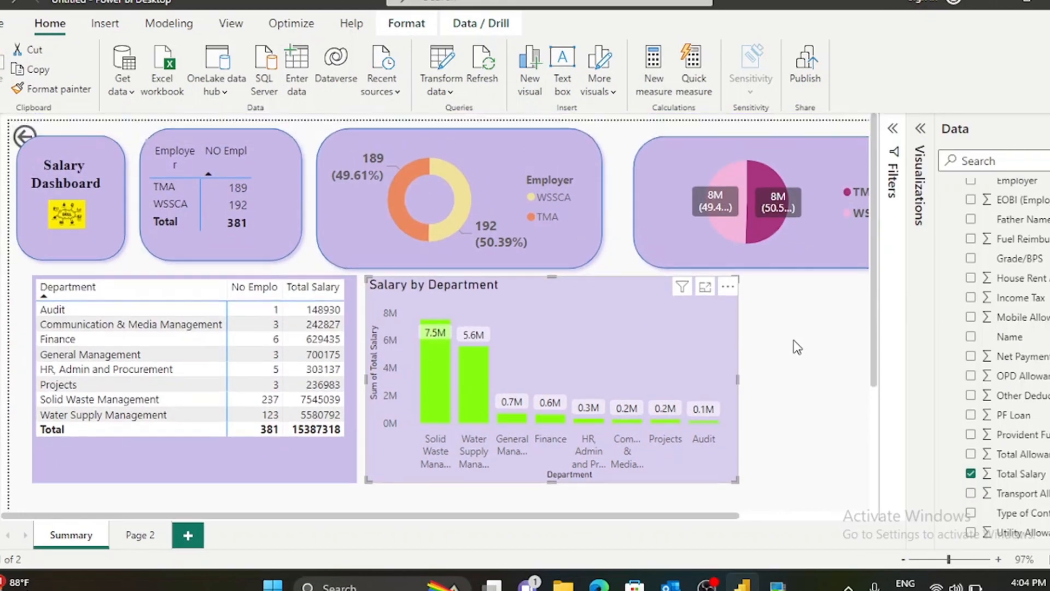
{"action": "scroll", "coordinate": [798, 347], "scroll_direction": "down", "scroll_amount": 1}
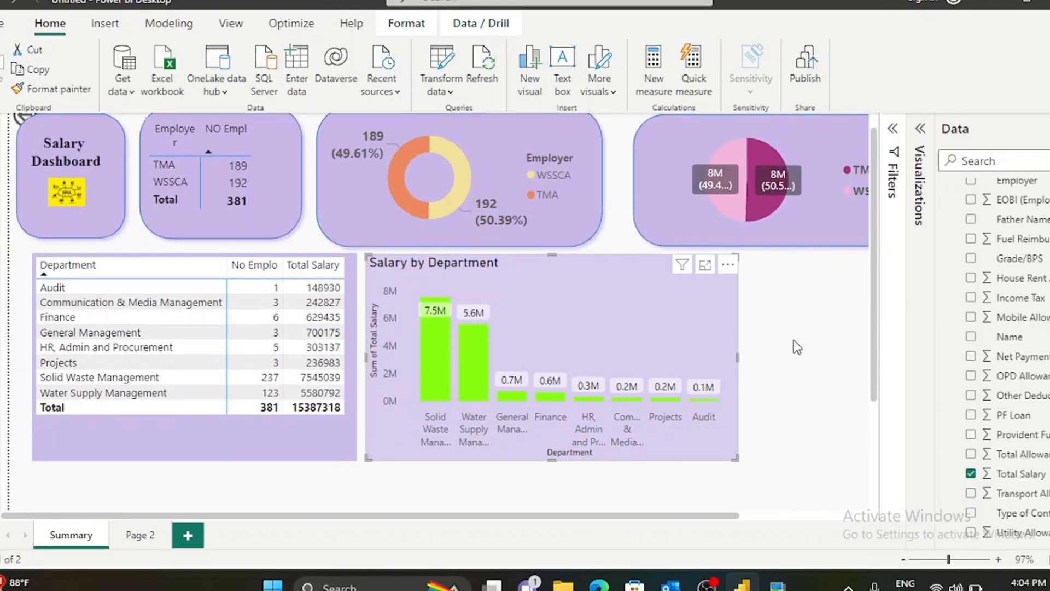
{"action": "scroll", "coordinate": [798, 348], "scroll_direction": "up", "scroll_amount": 1}
{"action": "scroll", "coordinate": [797, 348], "scroll_direction": "up", "scroll_amount": 1}
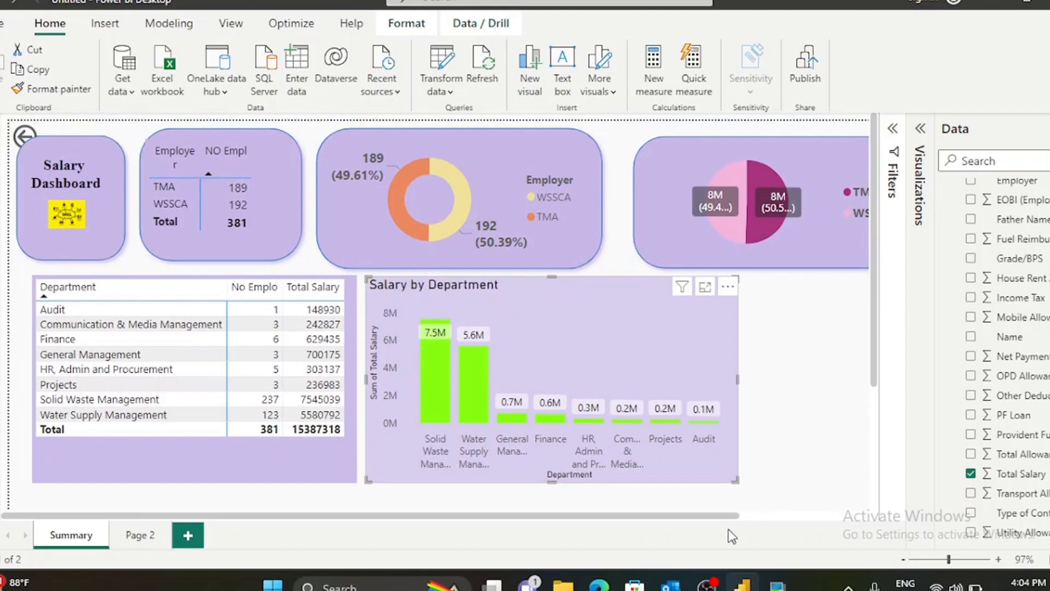